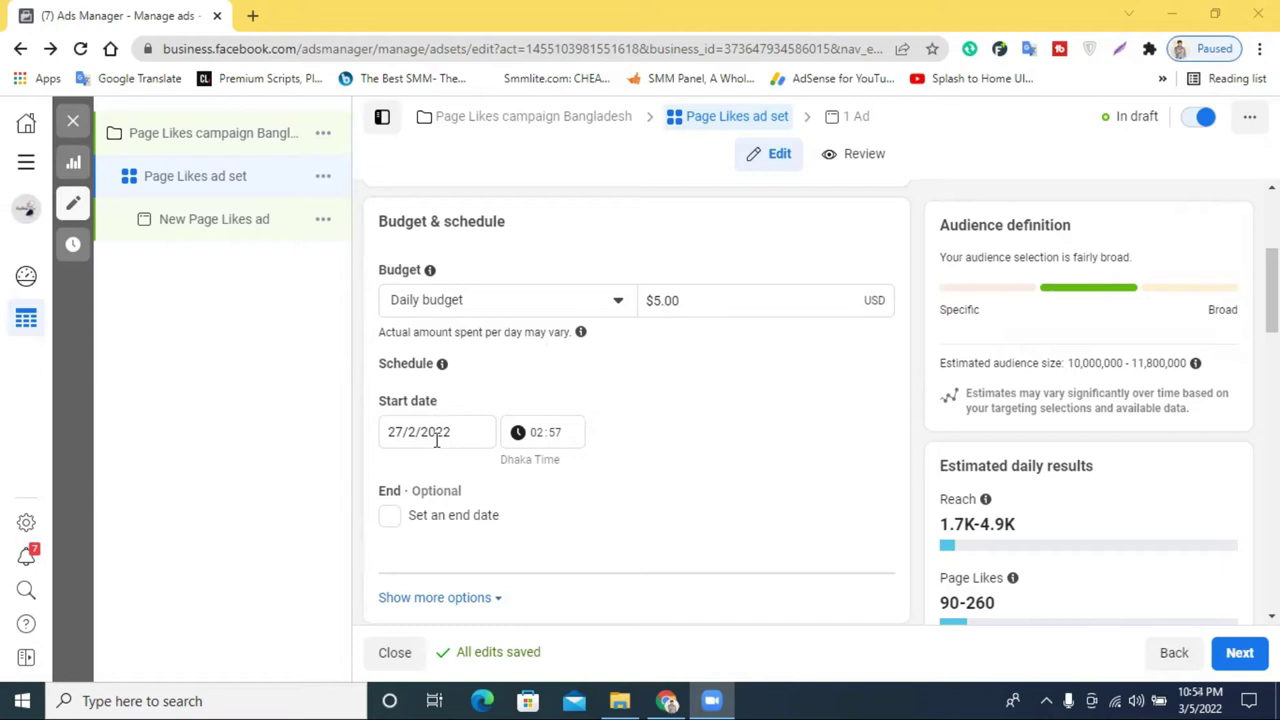
Look at the start date calendar and the start time options in the ad set's schedule.
{"action": "left_click", "coordinate": [420, 432]}
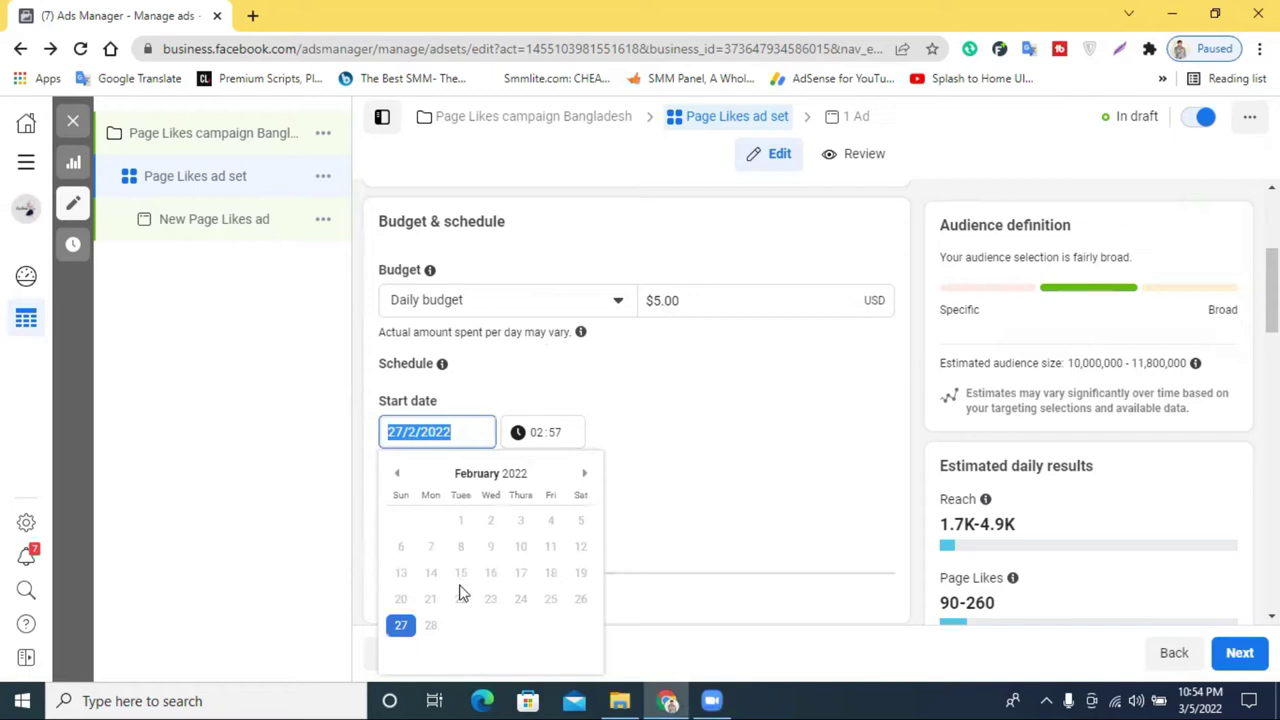
{"action": "left_click", "coordinate": [690, 438]}
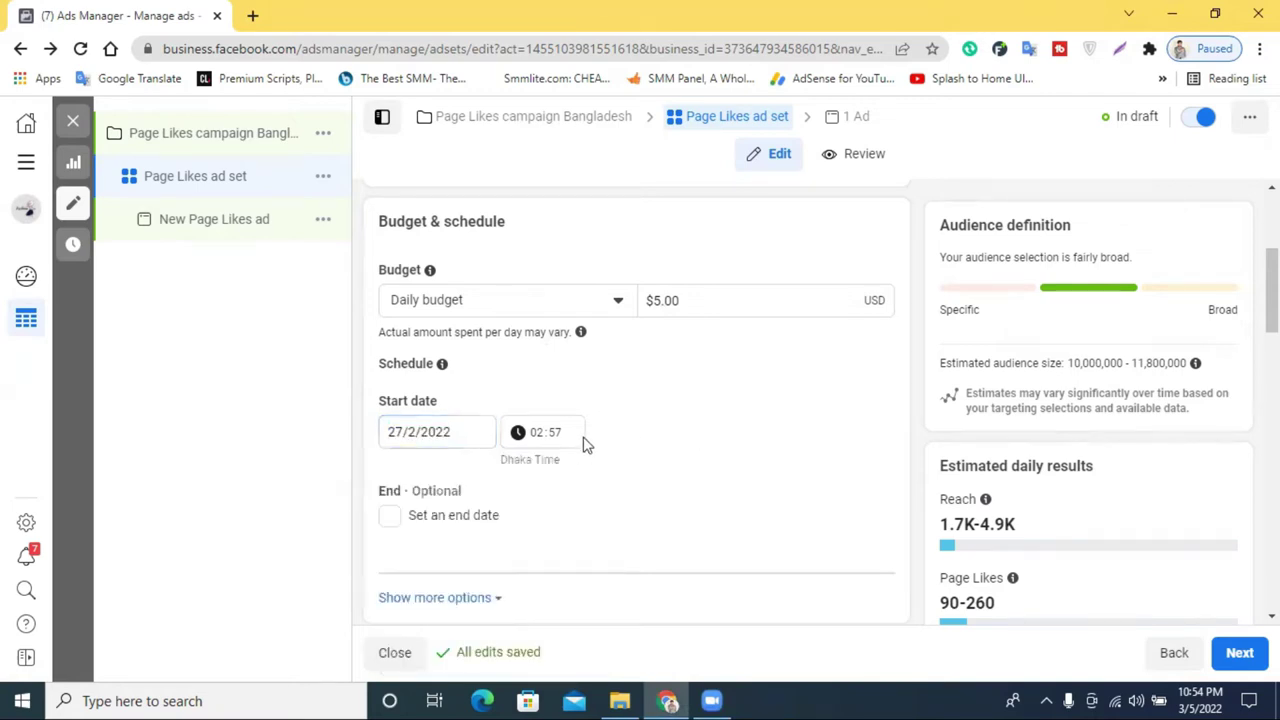
{"action": "left_click", "coordinate": [537, 436]}
{"action": "left_click", "coordinate": [686, 427]}
Try out the optional end date setting in the ad set's schedule.
{"action": "scroll", "coordinate": [505, 458], "scroll_direction": "down", "scroll_amount": 1}
{"action": "left_click", "coordinate": [390, 426]}
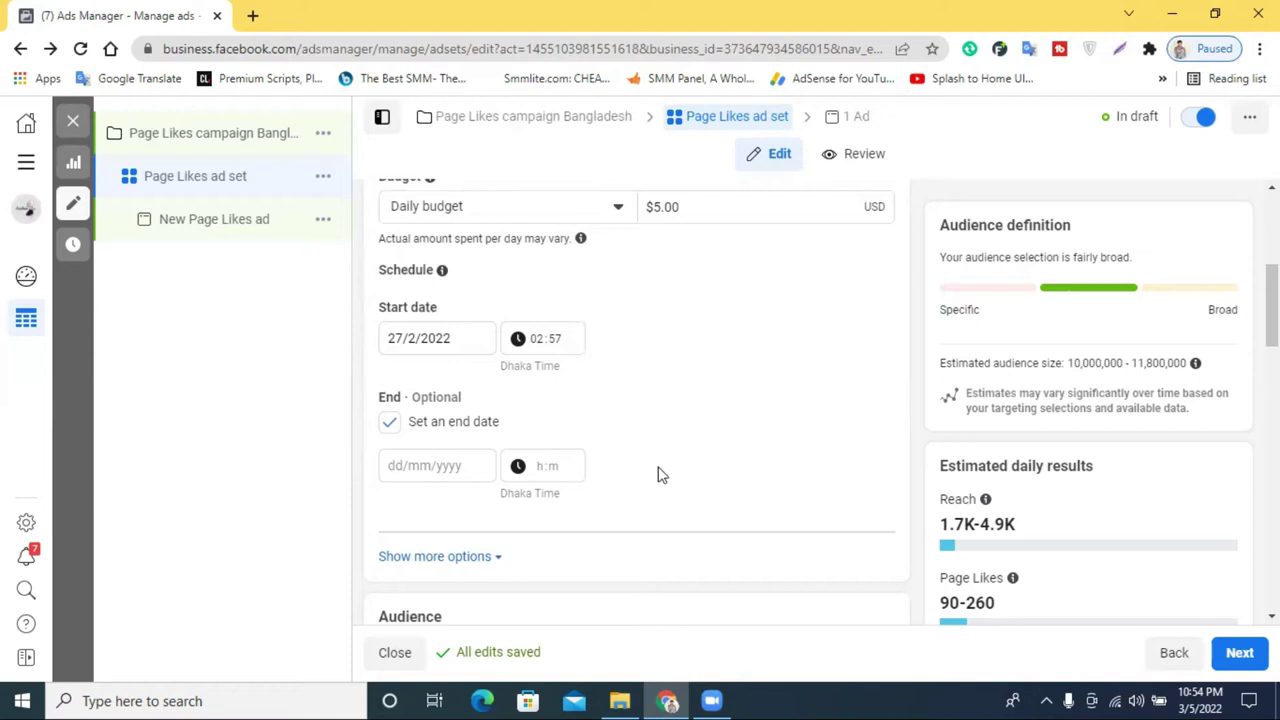
{"action": "left_click", "coordinate": [398, 420]}
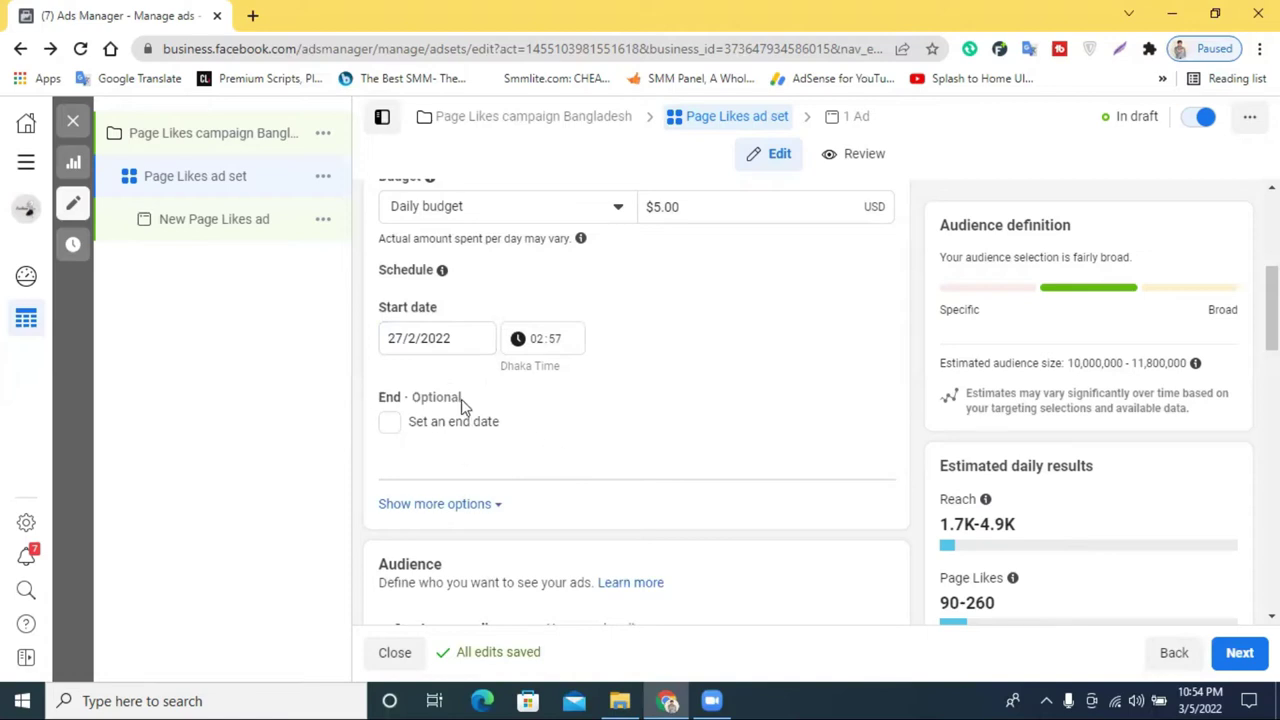
Open the audience locations for editing and remove Bangladesh from the included locations.
{"action": "scroll", "coordinate": [491, 362], "scroll_direction": "down", "scroll_amount": 1}
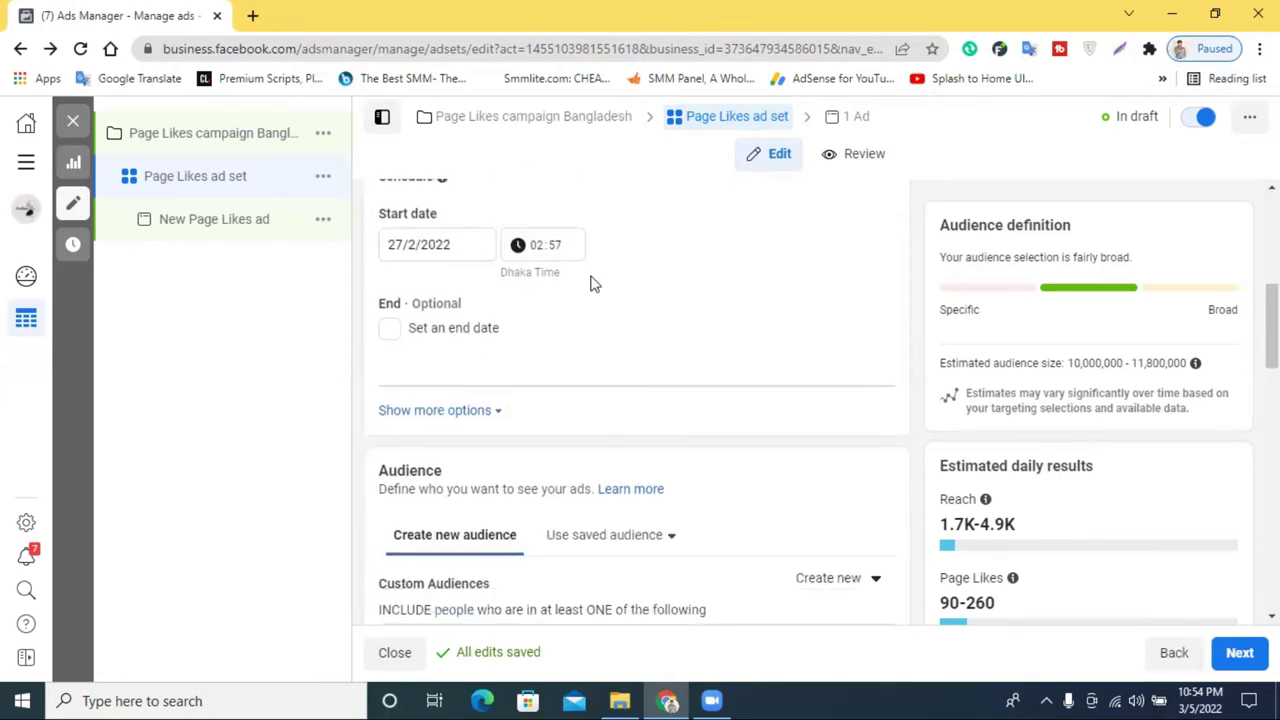
{"action": "scroll", "coordinate": [578, 300], "scroll_direction": "down", "scroll_amount": 2}
{"action": "scroll", "coordinate": [580, 298], "scroll_direction": "down", "scroll_amount": 4}
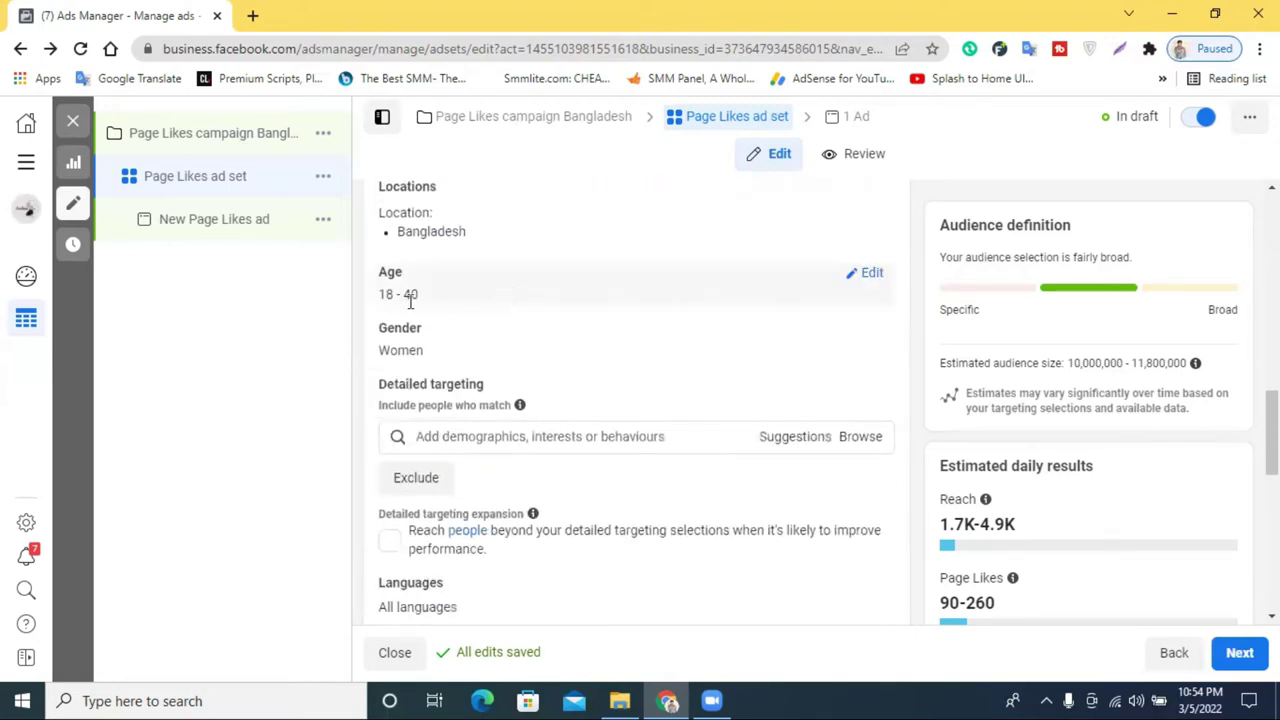
{"action": "scroll", "coordinate": [430, 290], "scroll_direction": "up", "scroll_amount": 1}
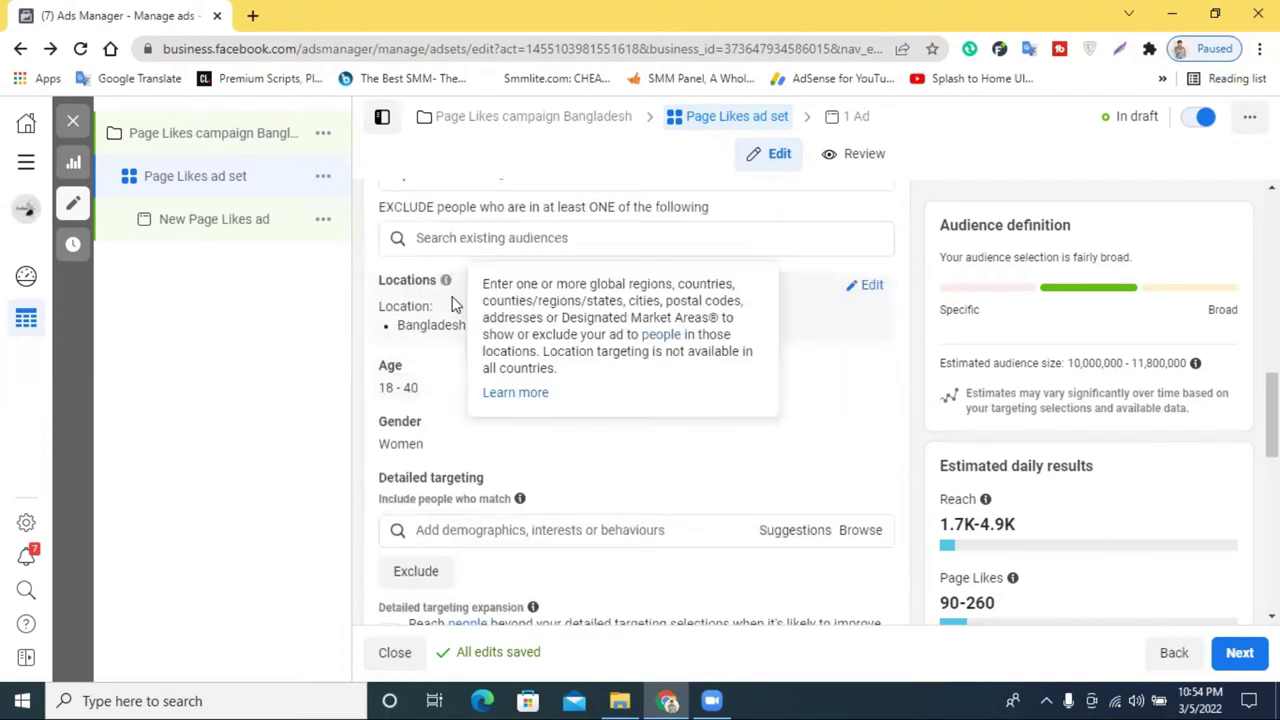
{"action": "left_click", "coordinate": [857, 290]}
{"action": "scroll", "coordinate": [510, 438], "scroll_direction": "down", "scroll_amount": 1}
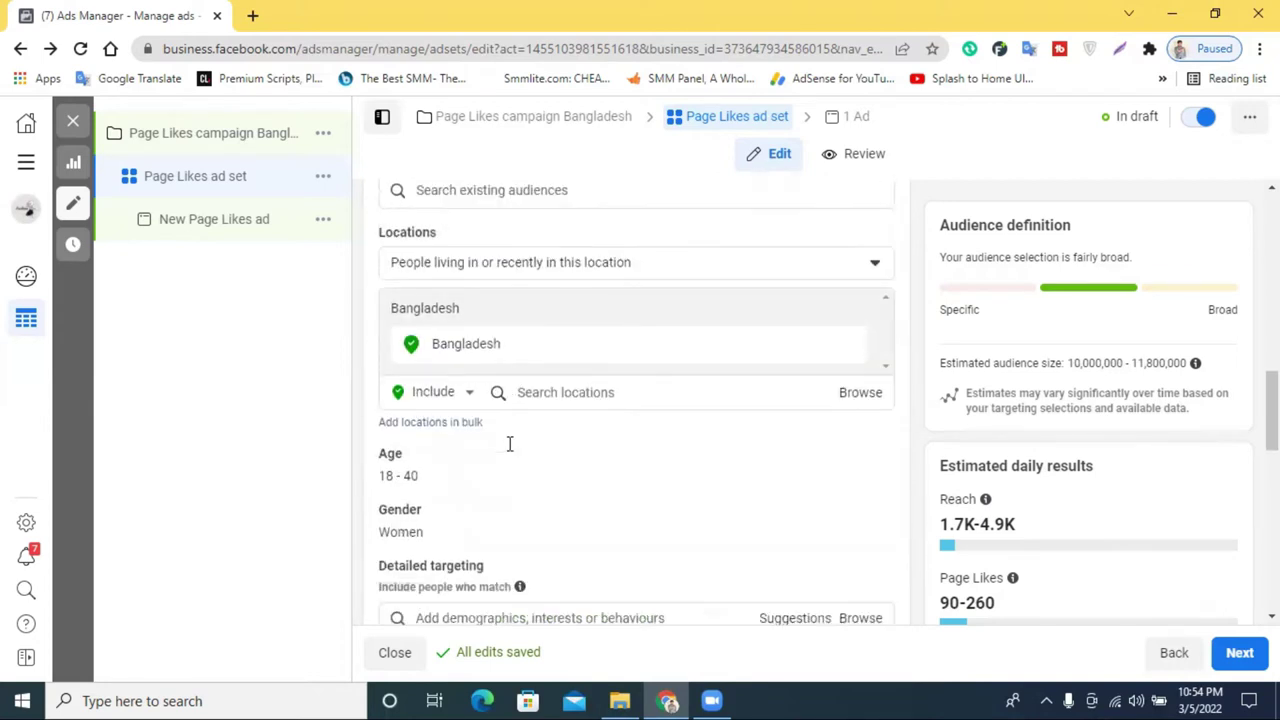
{"action": "mouse_move", "coordinate": [849, 300]}
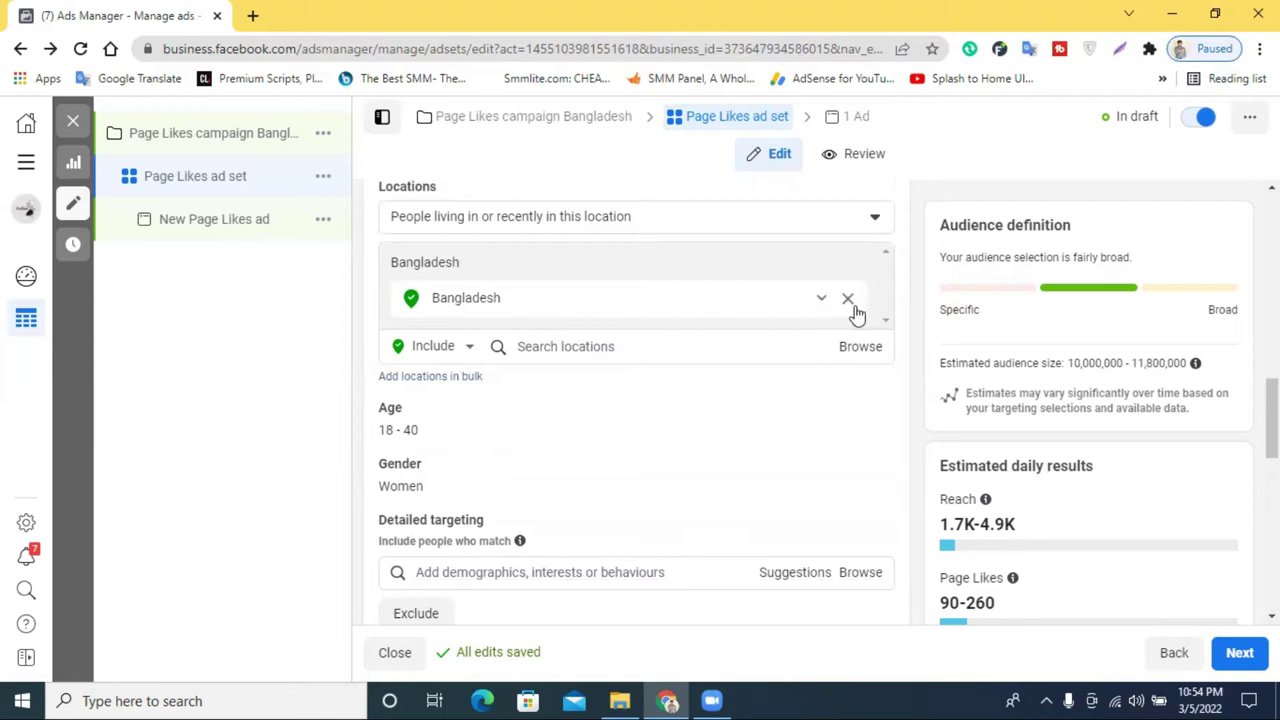
{"action": "left_click", "coordinate": [847, 298]}
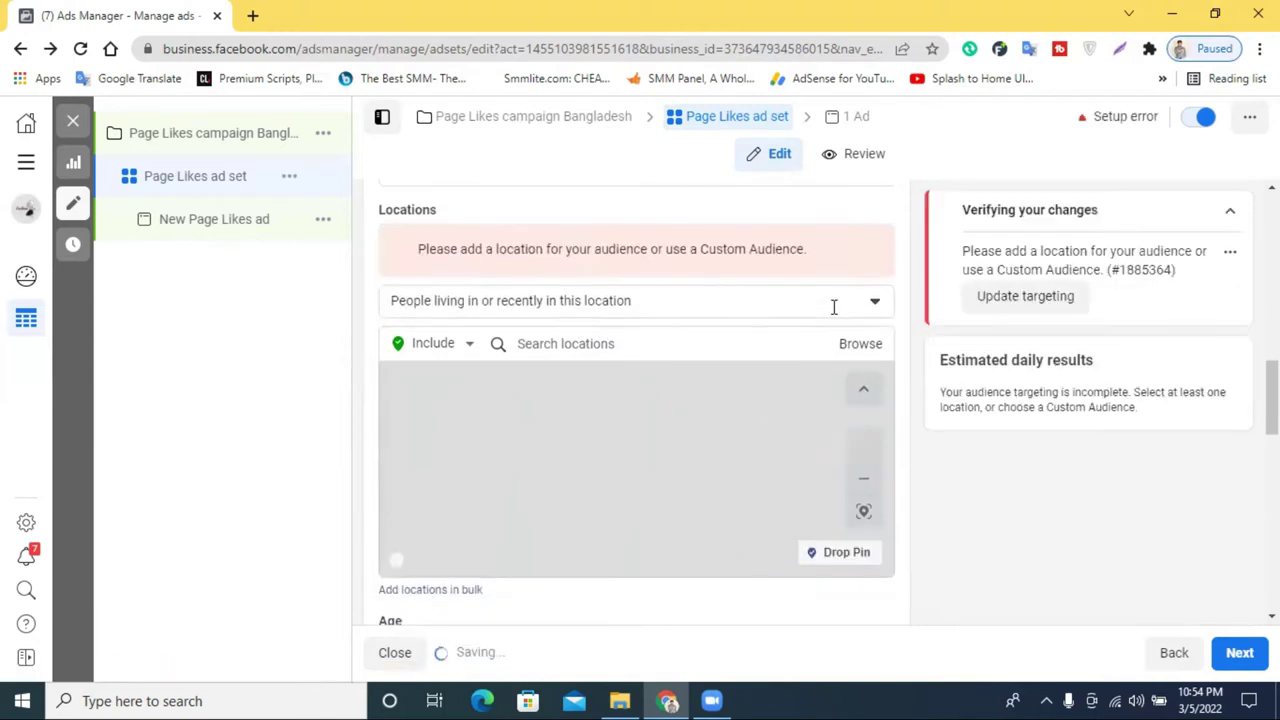
Search the audience locations for bangladesh and include the country Bangladesh.
{"action": "scroll", "coordinate": [634, 389], "scroll_direction": "up", "scroll_amount": 2}
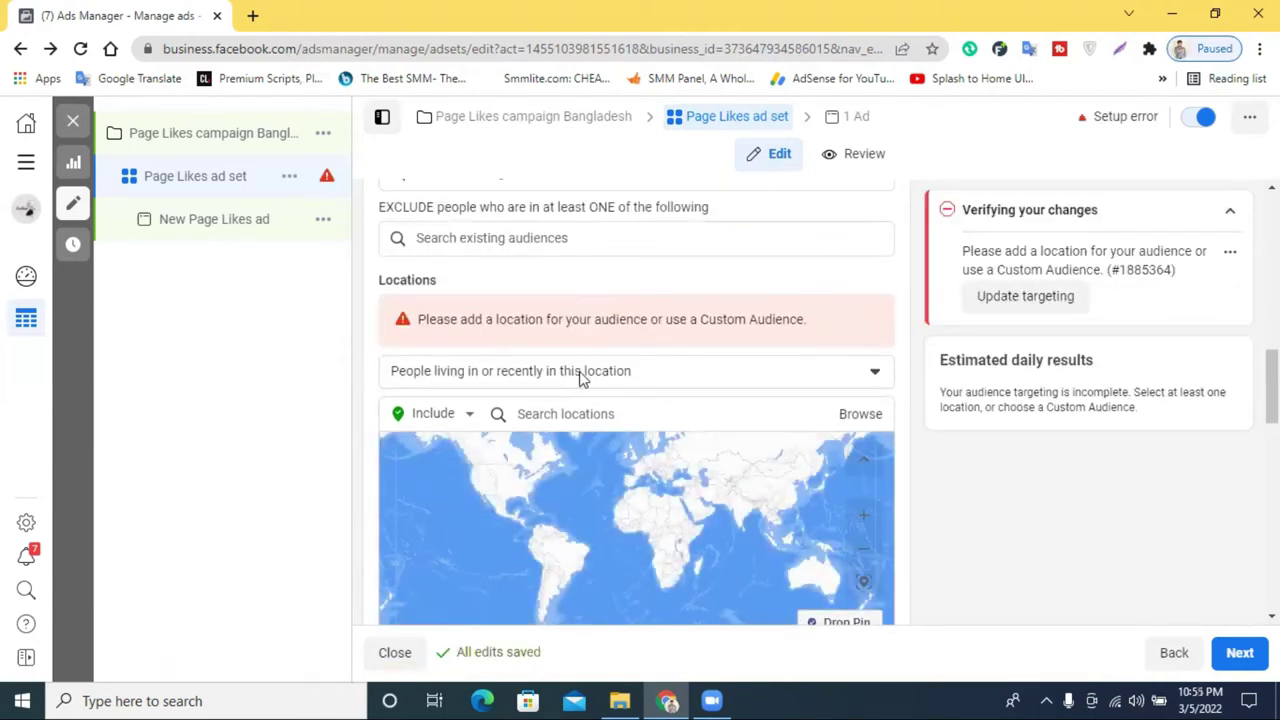
{"action": "left_click", "coordinate": [572, 404]}
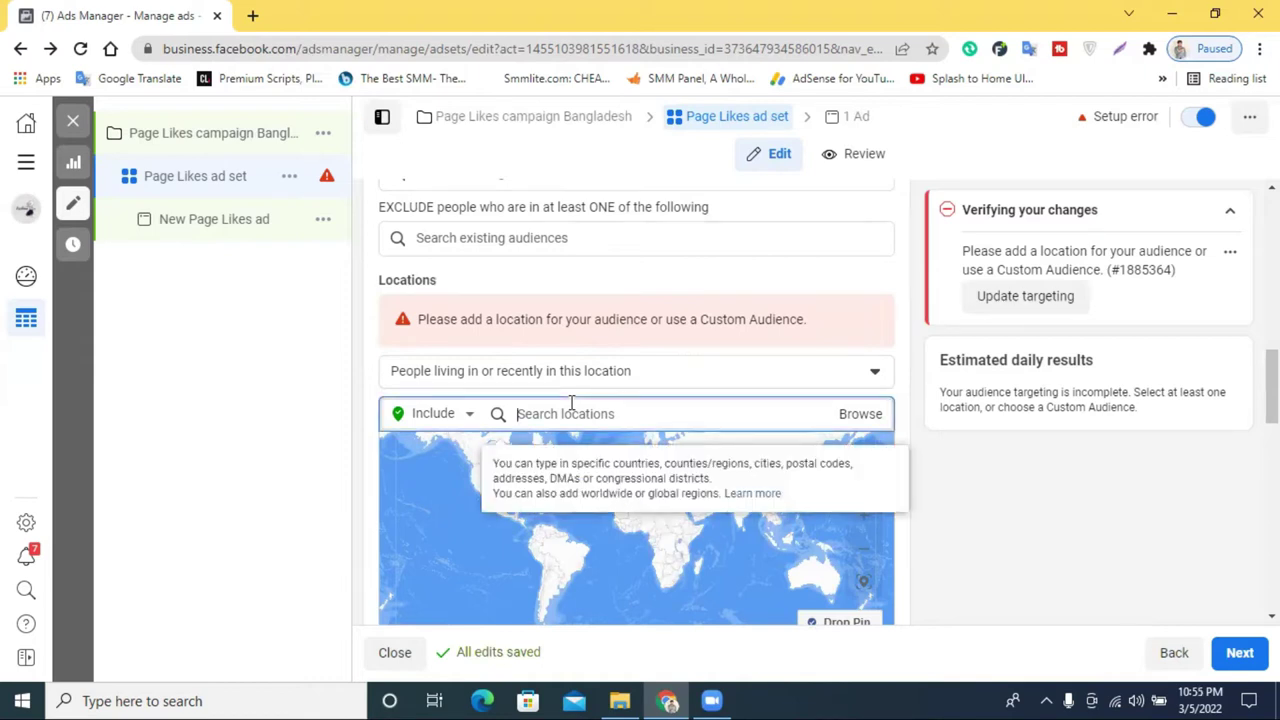
{"action": "type", "text": "bangla"}
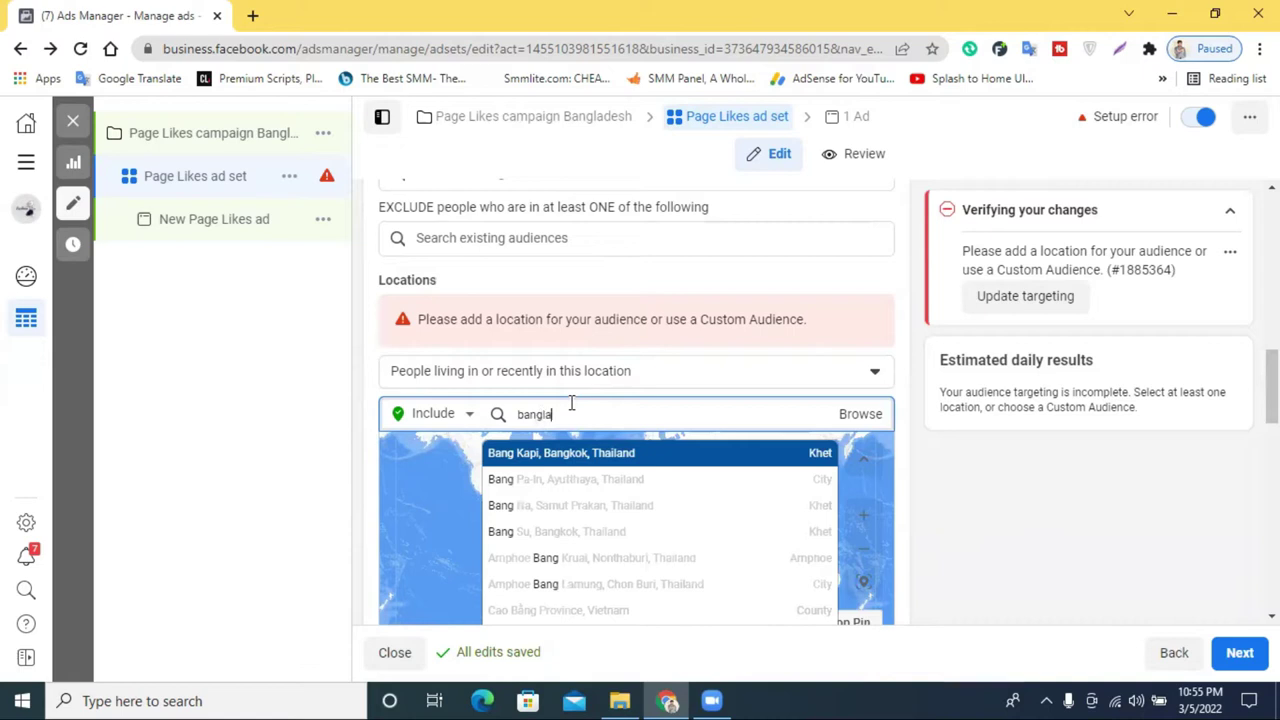
{"action": "type", "text": "desh"}
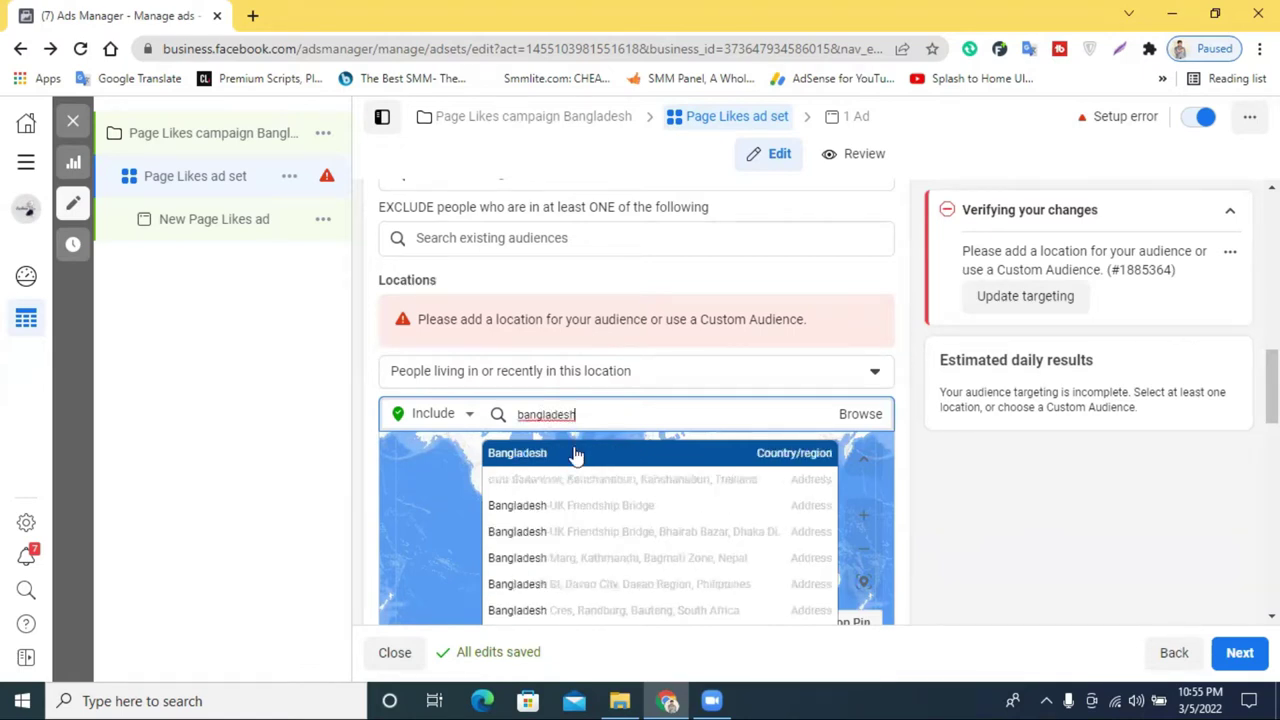
{"action": "left_click", "coordinate": [574, 452]}
{"action": "scroll", "coordinate": [600, 405], "scroll_direction": "down", "scroll_amount": 2}
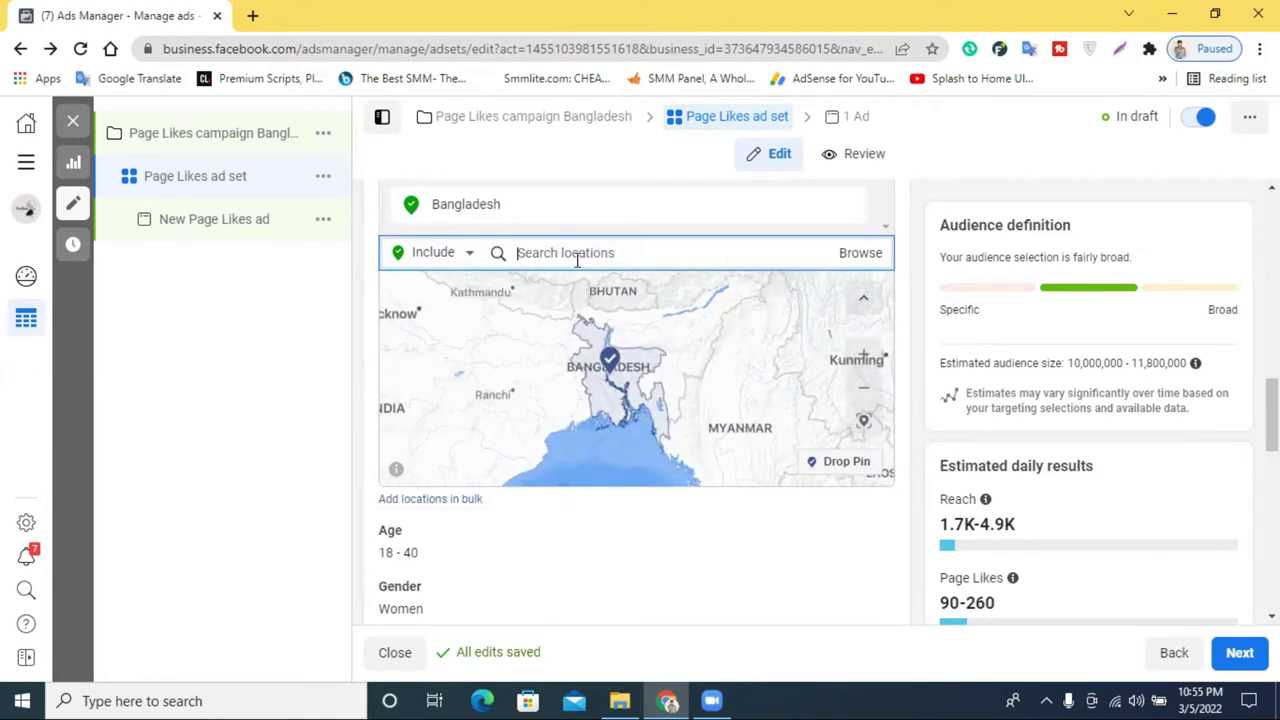
Search the web for "bangladesh city name" in a new browser tab.
{"action": "left_click", "coordinate": [253, 15]}
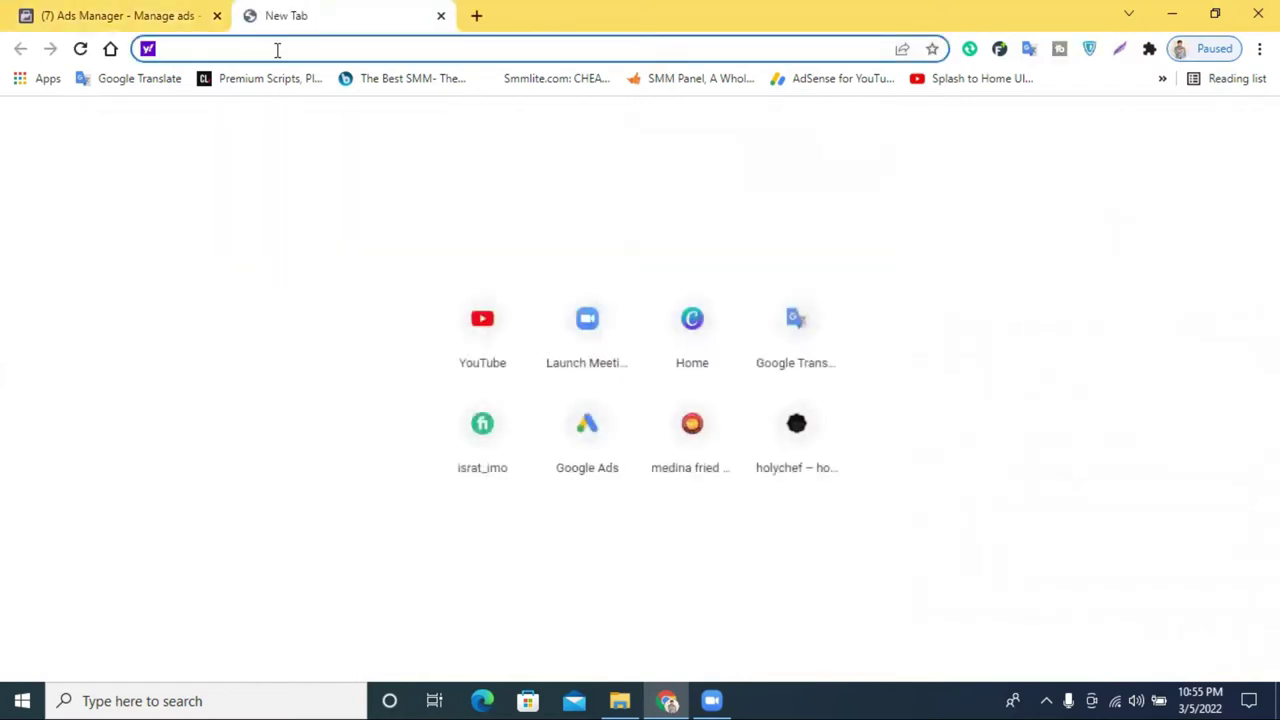
{"action": "type", "text": "bangladesh"}
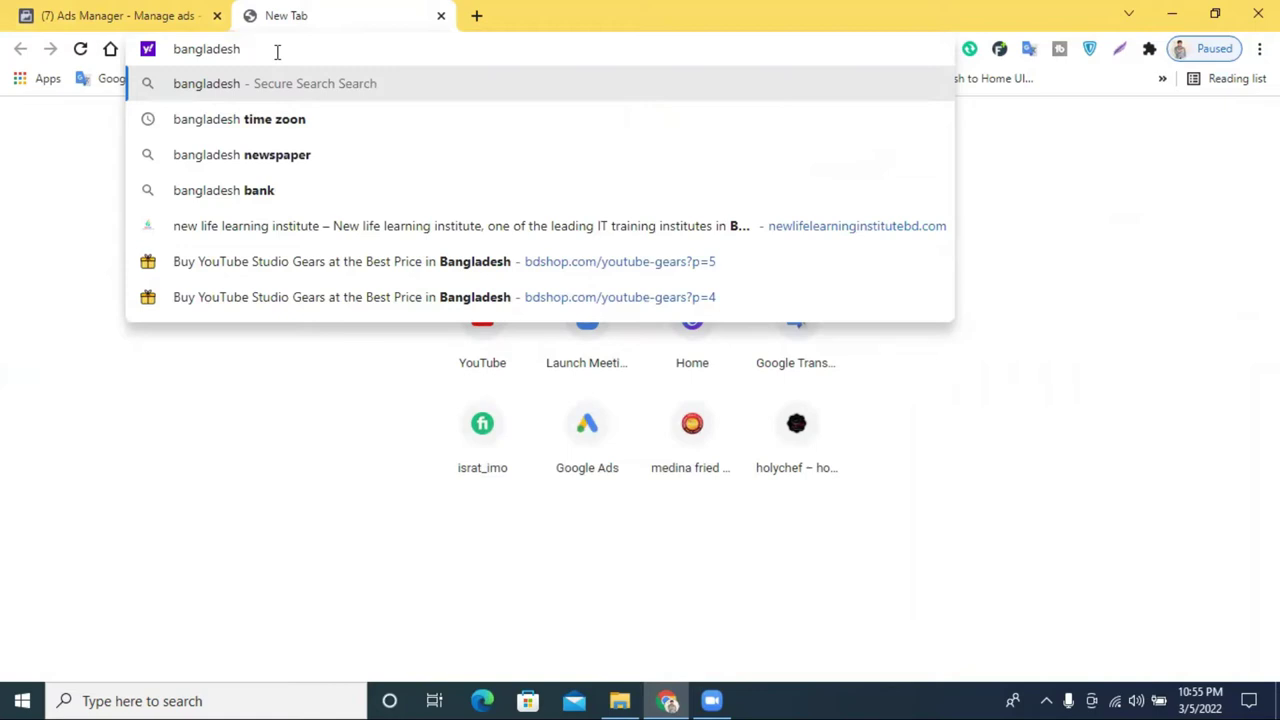
{"action": "type", "text": "city"}
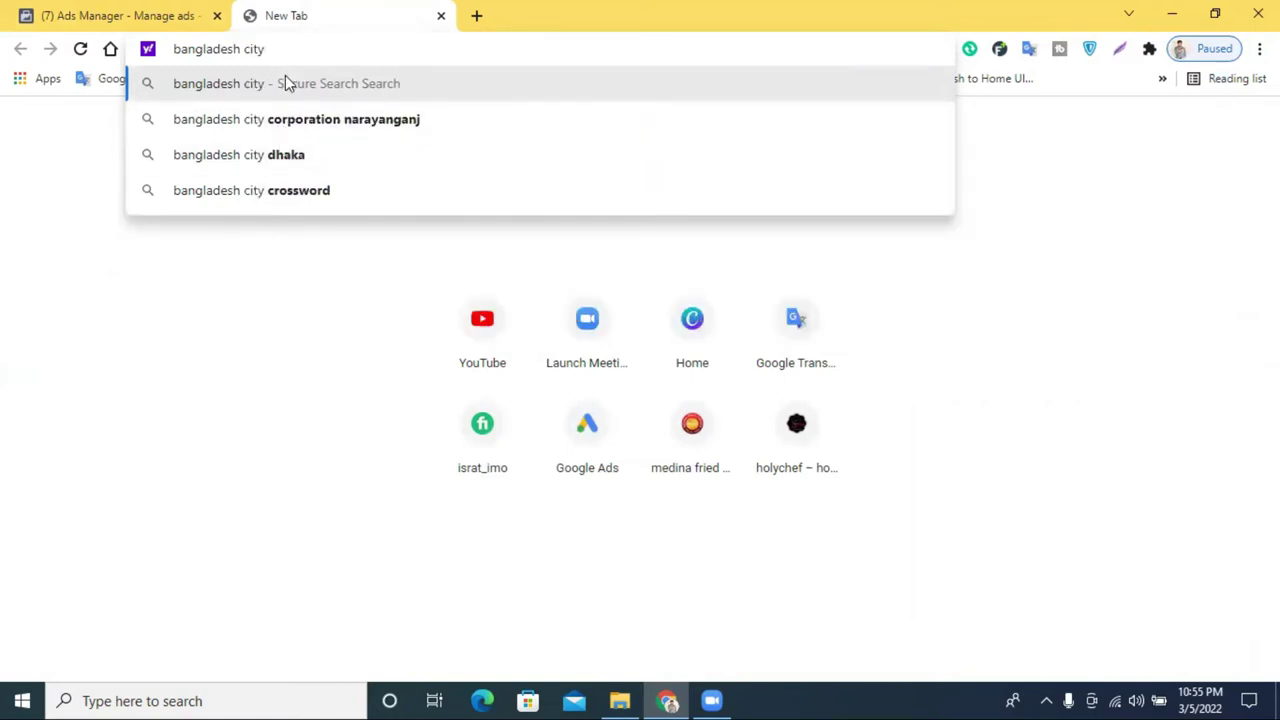
{"action": "type", "text": " name"}
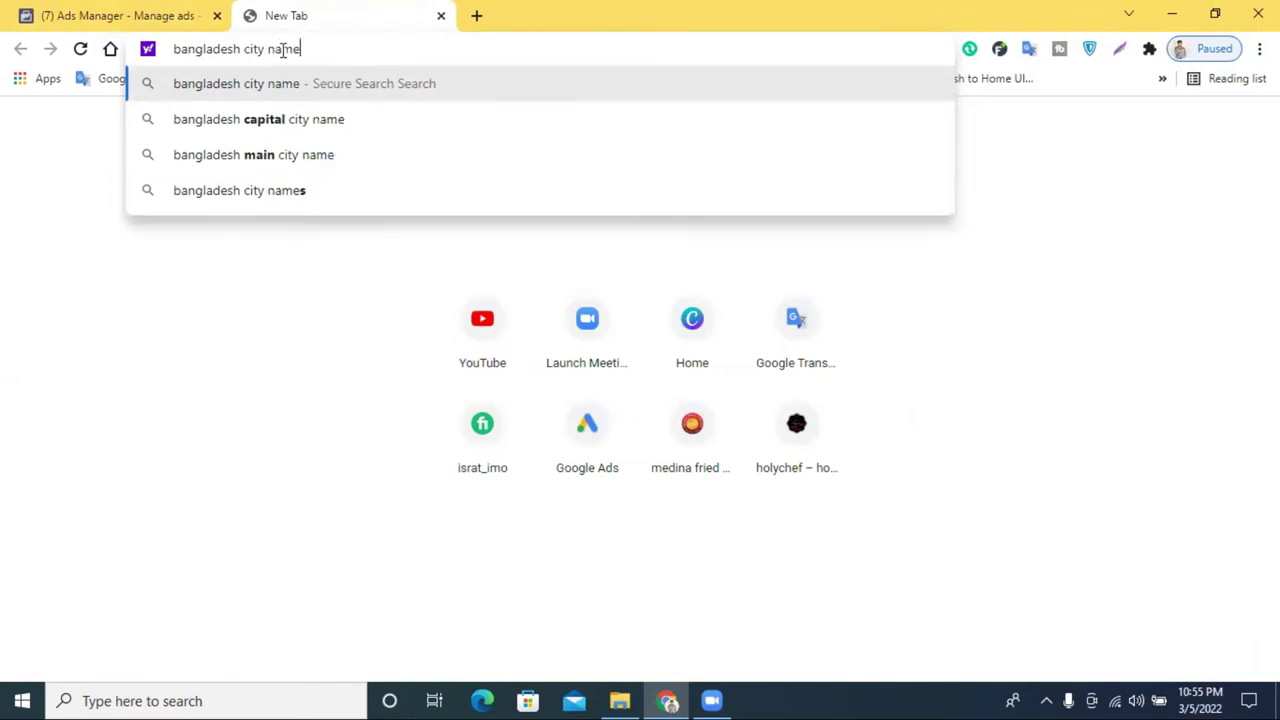
{"action": "key", "text": "Return"}
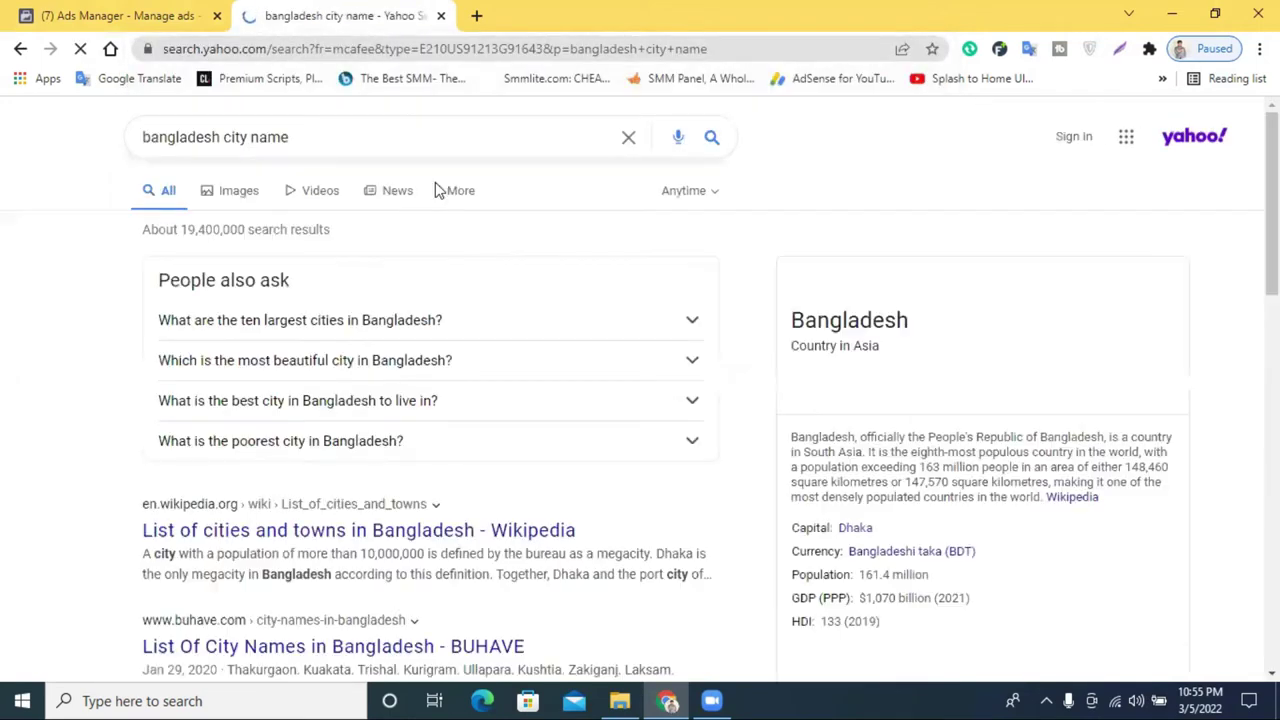
Look through the search results and open the "Bangladesh - City Population" page.
{"action": "scroll", "coordinate": [637, 237], "scroll_direction": "down", "scroll_amount": 3}
{"action": "scroll", "coordinate": [637, 237], "scroll_direction": "down", "scroll_amount": 8}
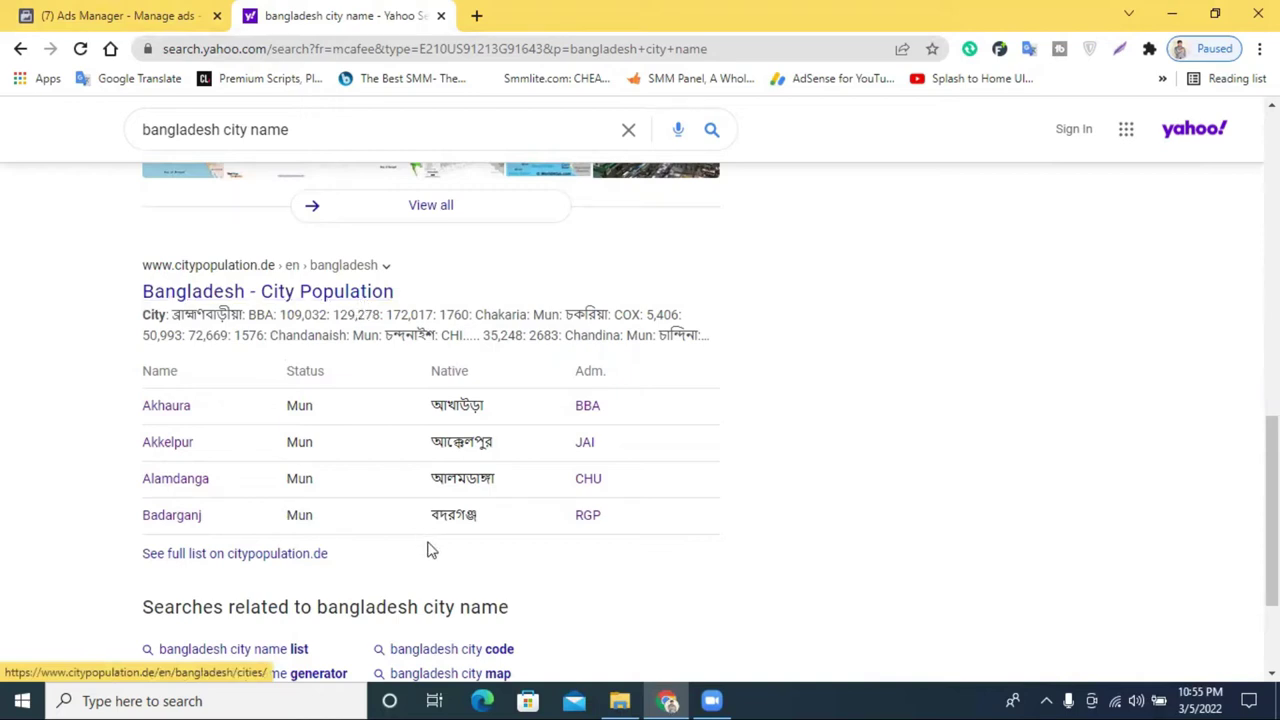
{"action": "scroll", "coordinate": [408, 418], "scroll_direction": "down", "scroll_amount": 2}
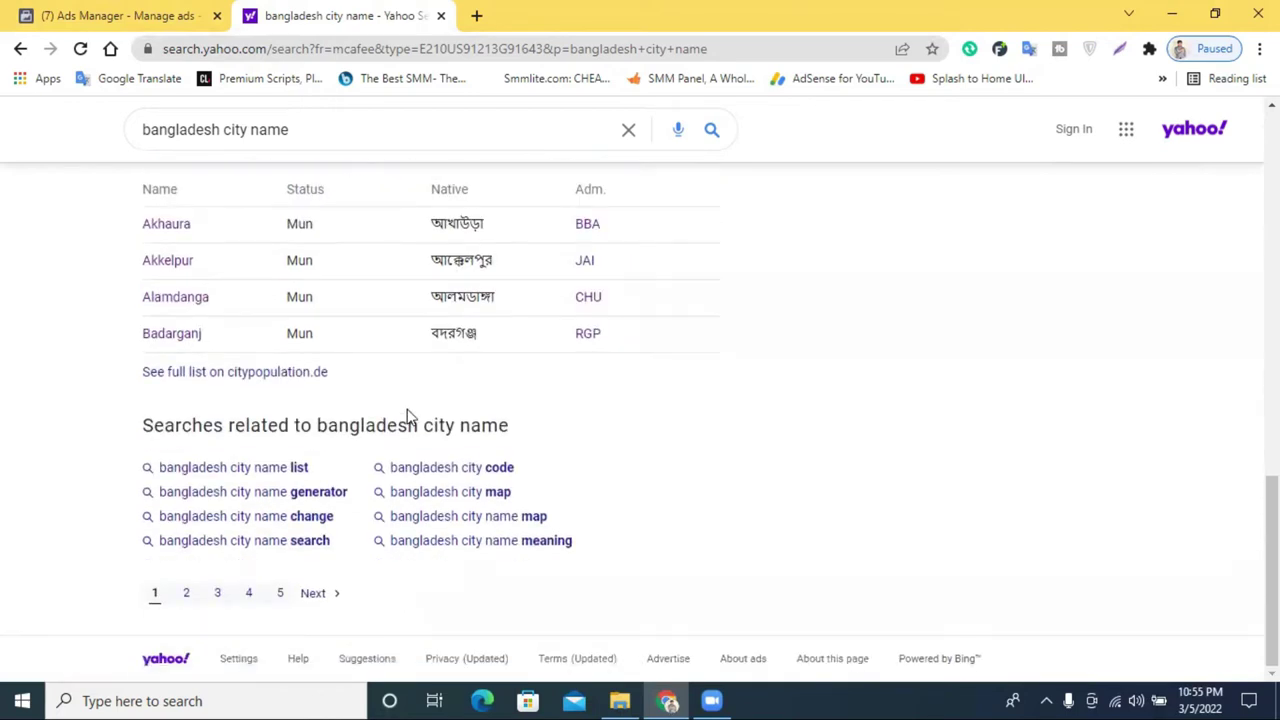
{"action": "scroll", "coordinate": [320, 331], "scroll_direction": "up", "scroll_amount": 2}
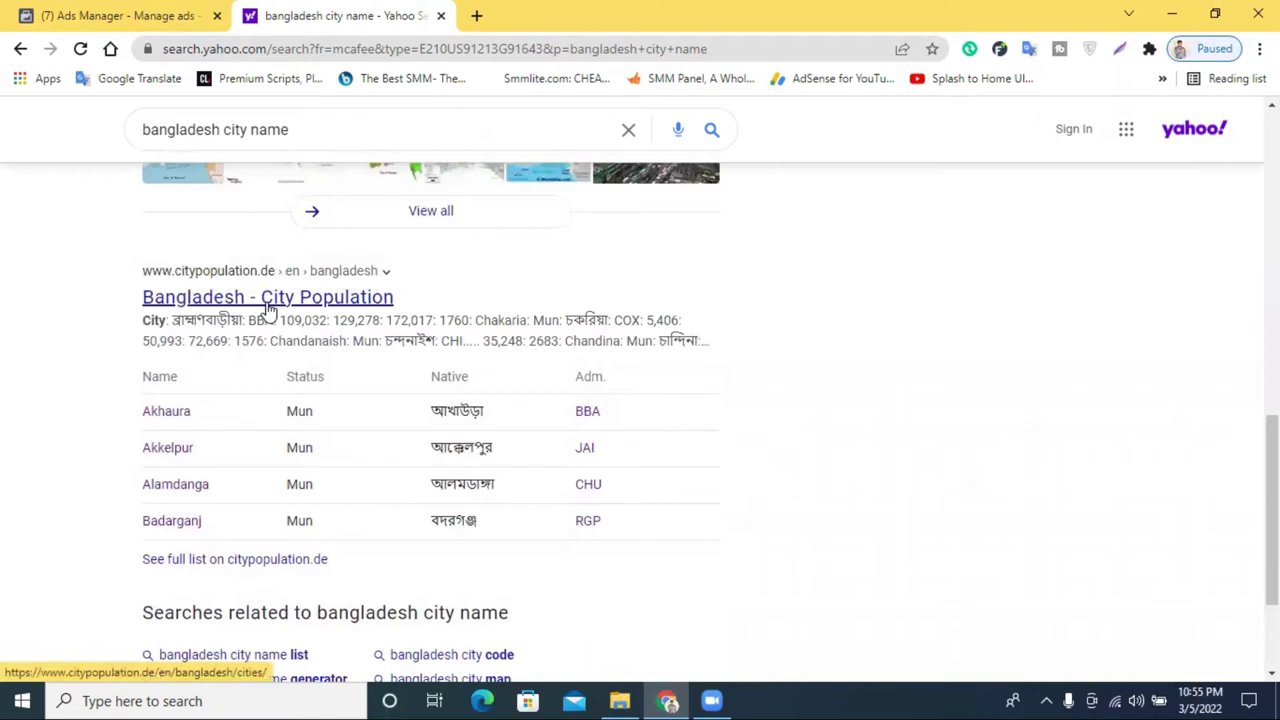
{"action": "left_click", "coordinate": [268, 310]}
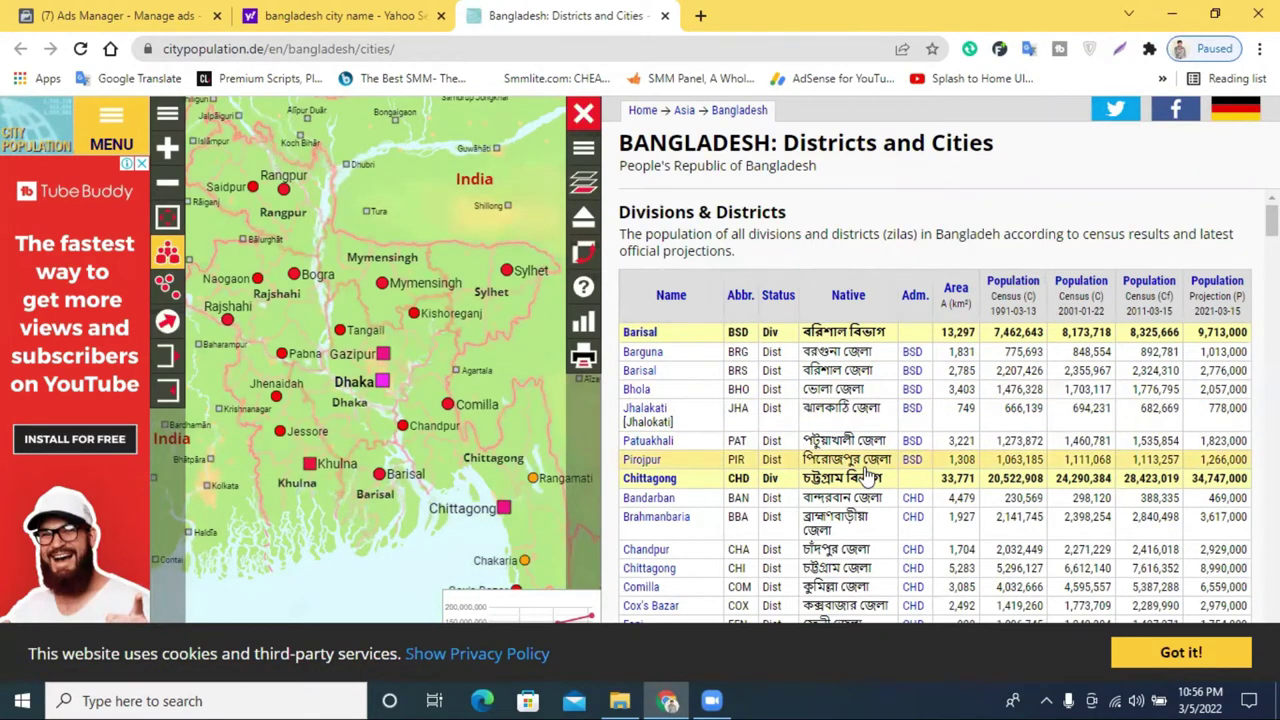
Copy the district name Barguna from the table and include the place BARGUNA in the ad set's audience locations.
{"action": "scroll", "coordinate": [868, 475], "scroll_direction": "down", "scroll_amount": 1}
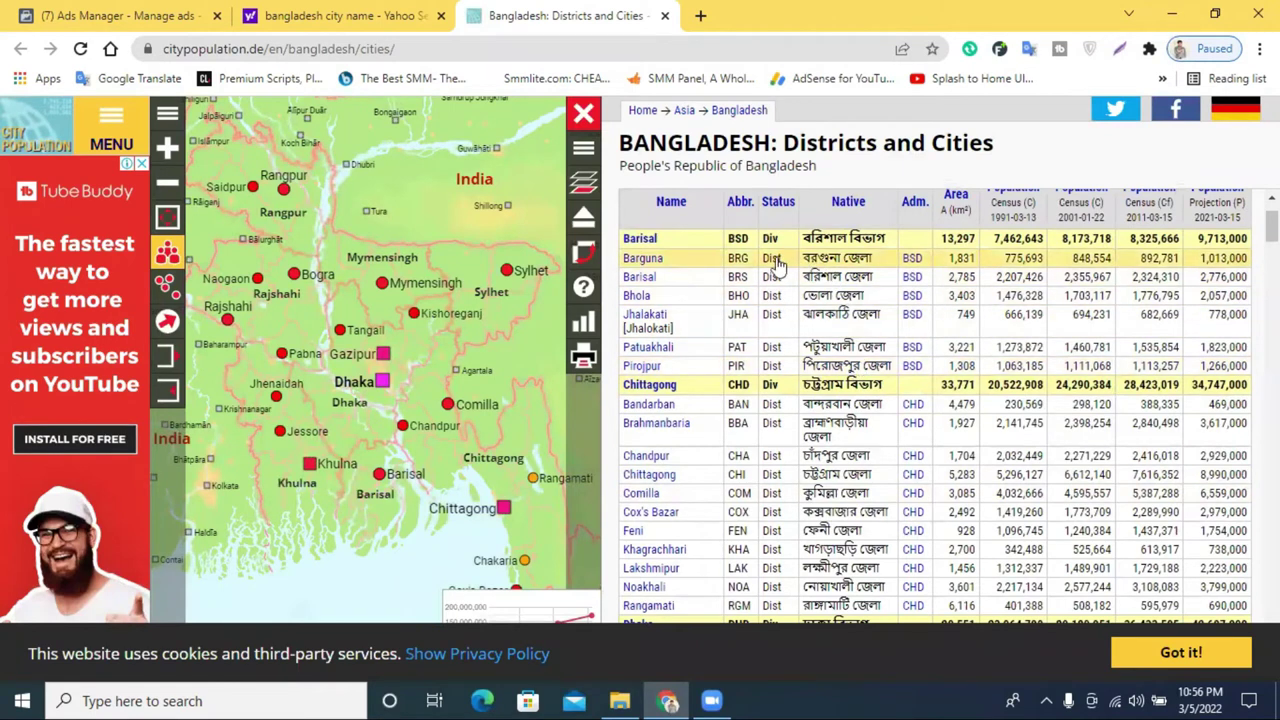
{"action": "double_click", "coordinate": [655, 260]}
{"action": "key", "text": "ctrl+c"}
{"action": "left_click", "coordinate": [630, 262]}
{"action": "key", "text": "ctrl+1"}
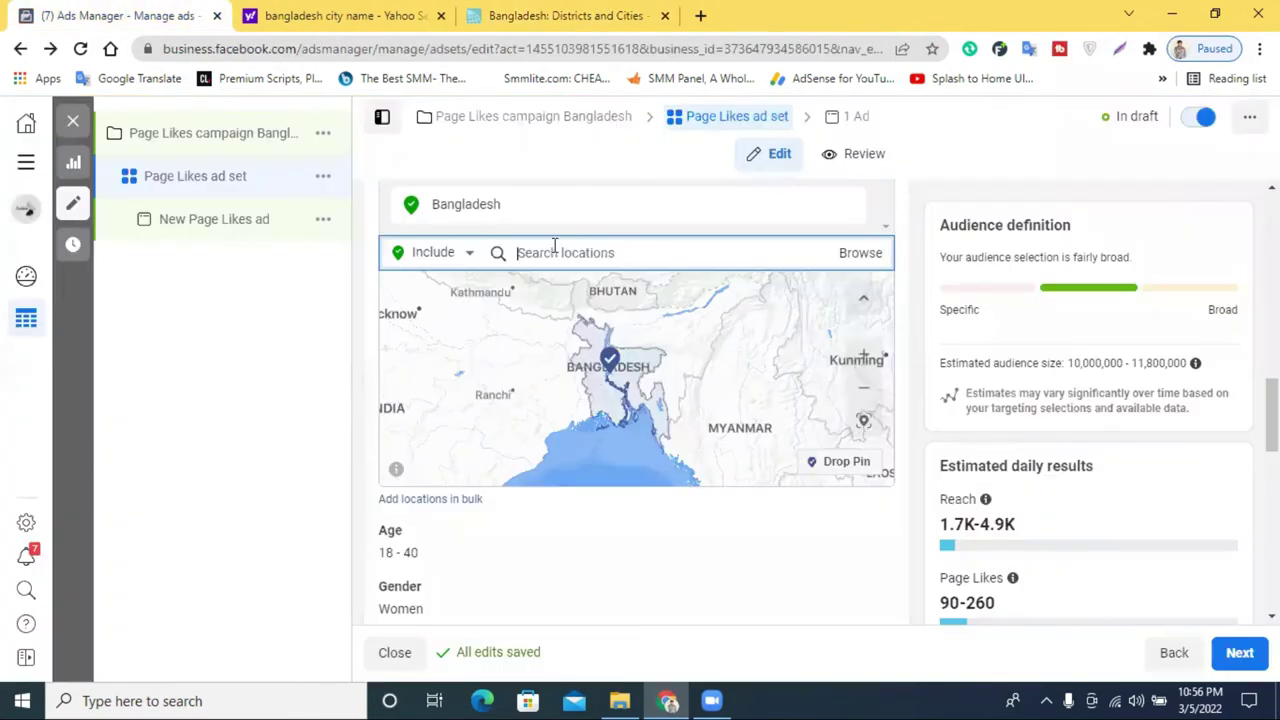
{"action": "key", "text": "ctrl+v"}
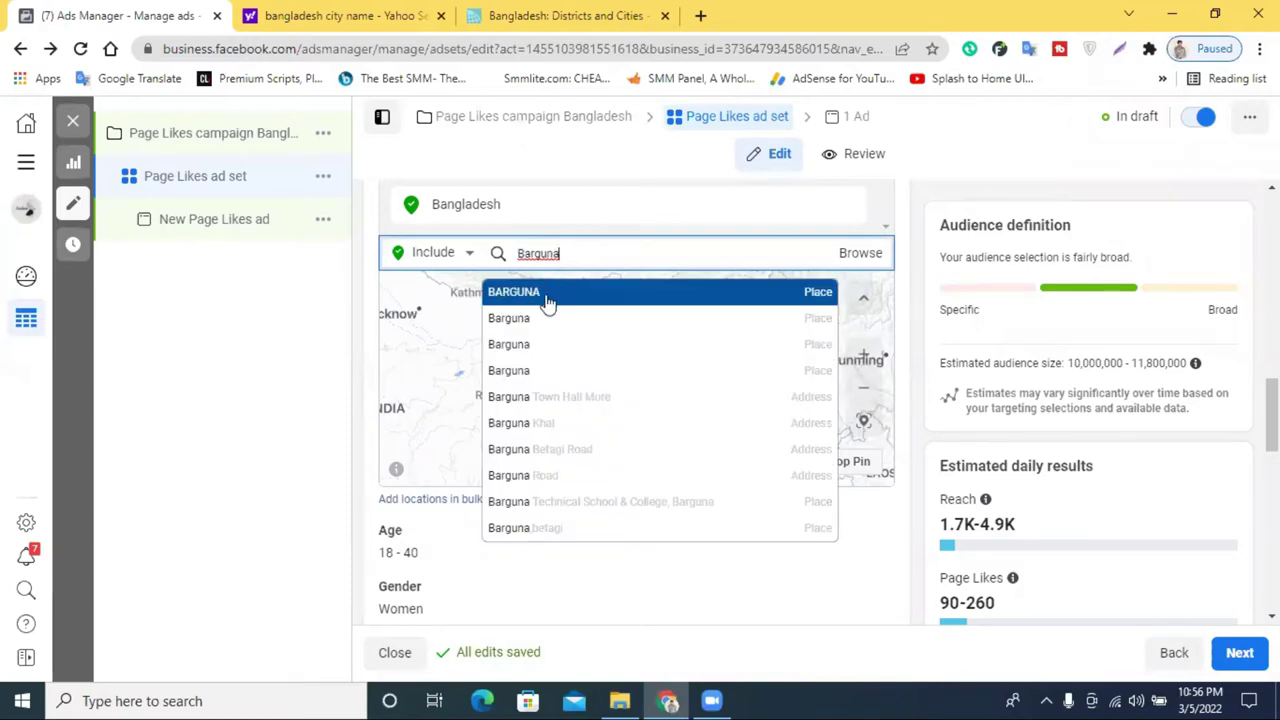
{"action": "left_click", "coordinate": [548, 292]}
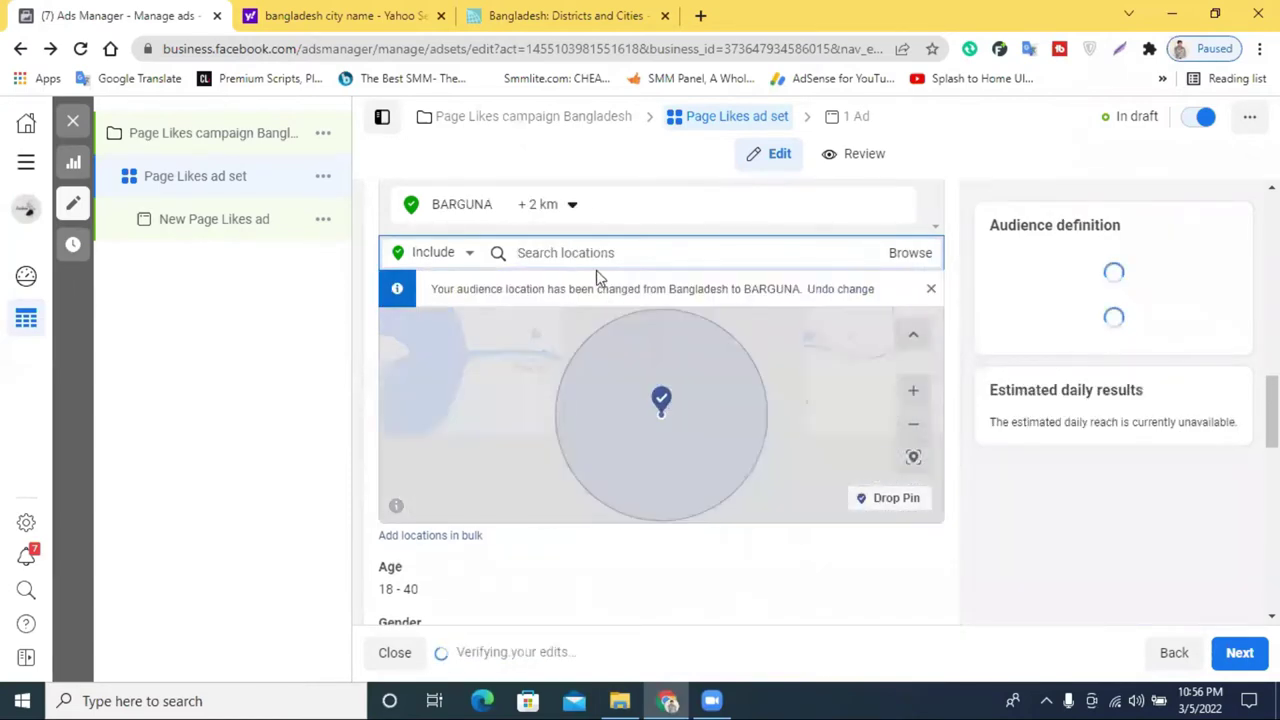
Set the targeting radius around BARGUNA to 25 km.
{"action": "left_click", "coordinate": [549, 209]}
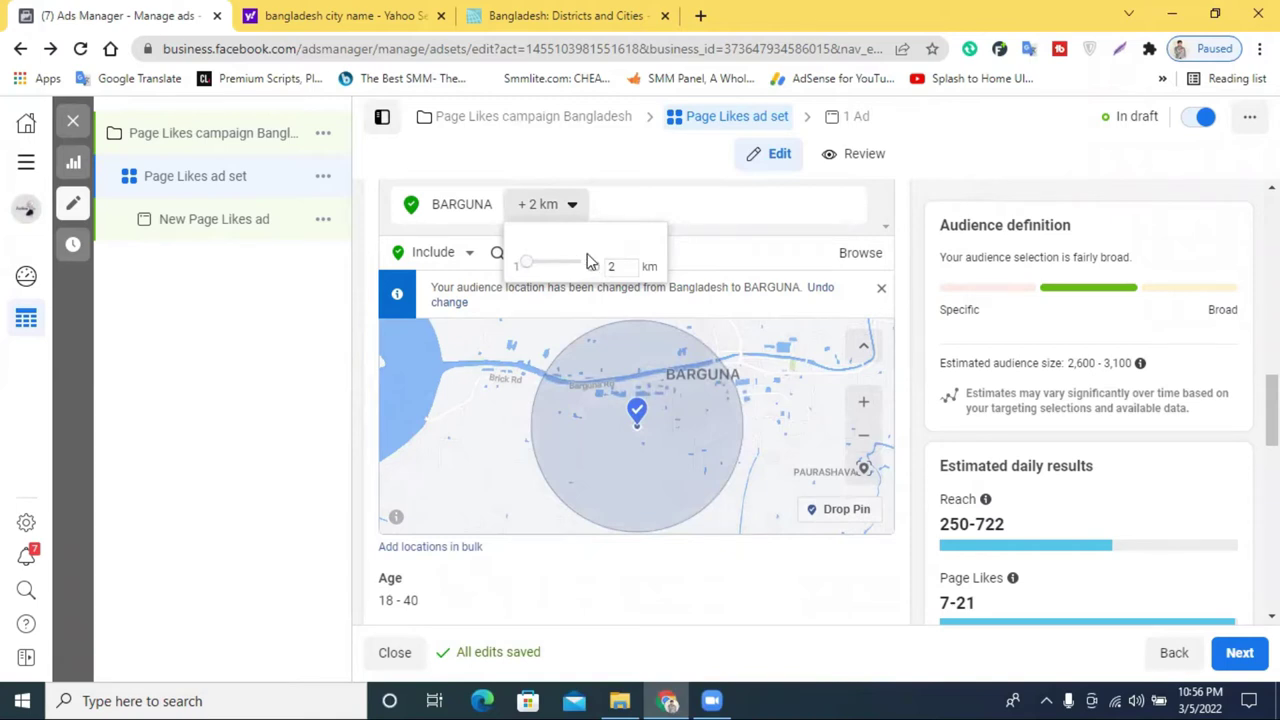
{"action": "mouse_move", "coordinate": [524, 265]}
{"action": "left_mouse_down"}
{"action": "mouse_move", "coordinate": [606, 268]}
{"action": "mouse_move", "coordinate": [527, 267]}
{"action": "mouse_move", "coordinate": [548, 272]}
{"action": "left_mouse_up"}
{"action": "left_click", "coordinate": [769, 232]}
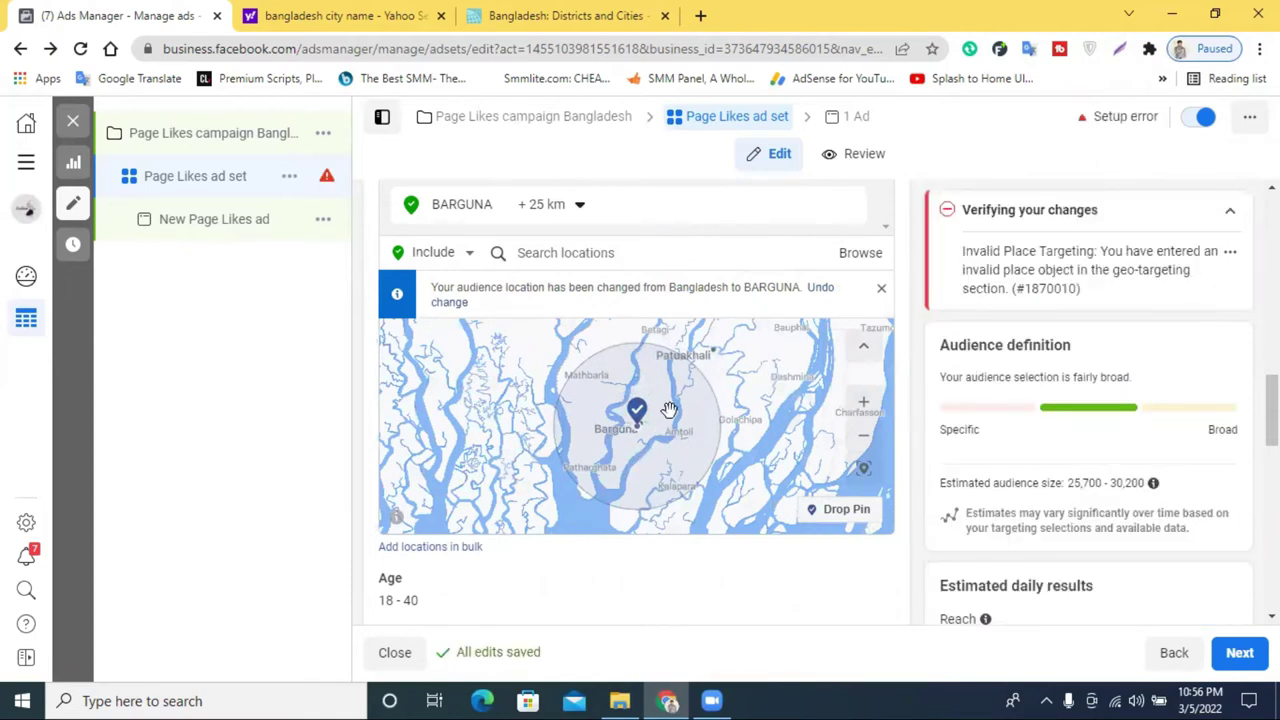
Copy the district name Barisal from the City Population table and include Barisal, Barisal Division in the ad set's audience locations.
{"action": "left_click", "coordinate": [555, 12]}
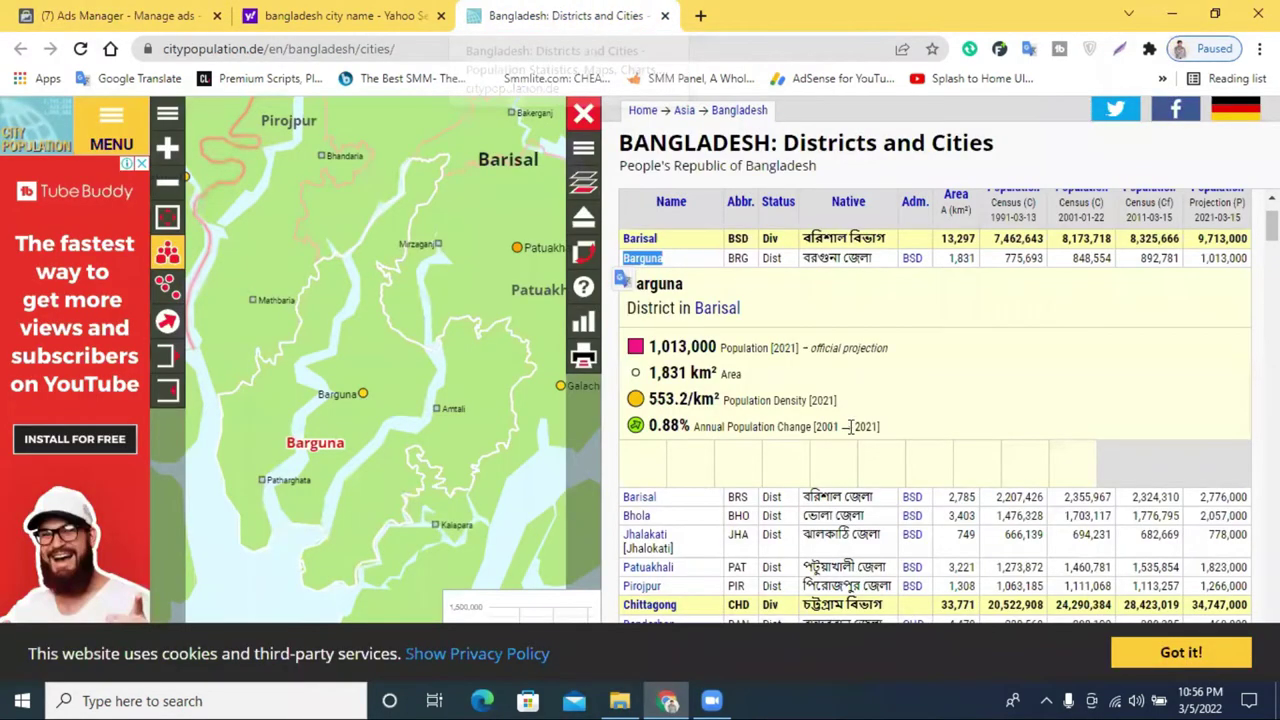
{"action": "scroll", "coordinate": [1030, 520], "scroll_direction": "down", "scroll_amount": 2}
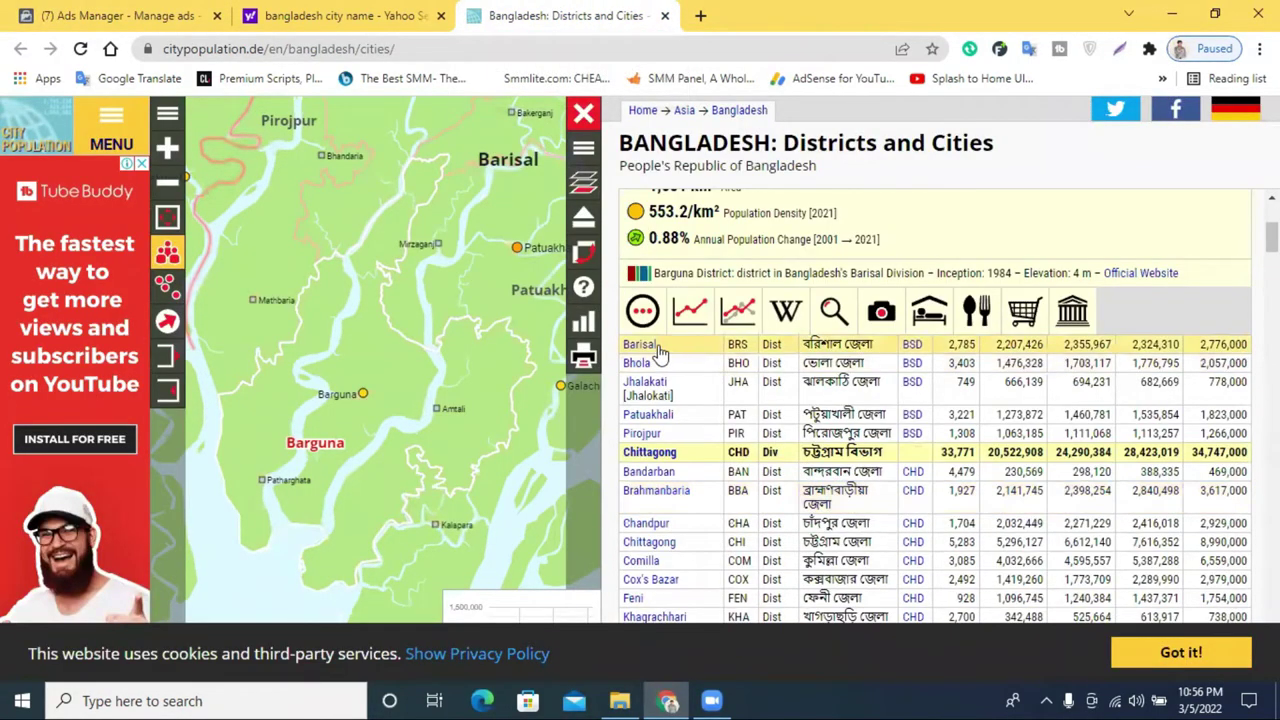
{"action": "triple_click", "coordinate": [622, 356]}
{"action": "left_click", "coordinate": [630, 348]}
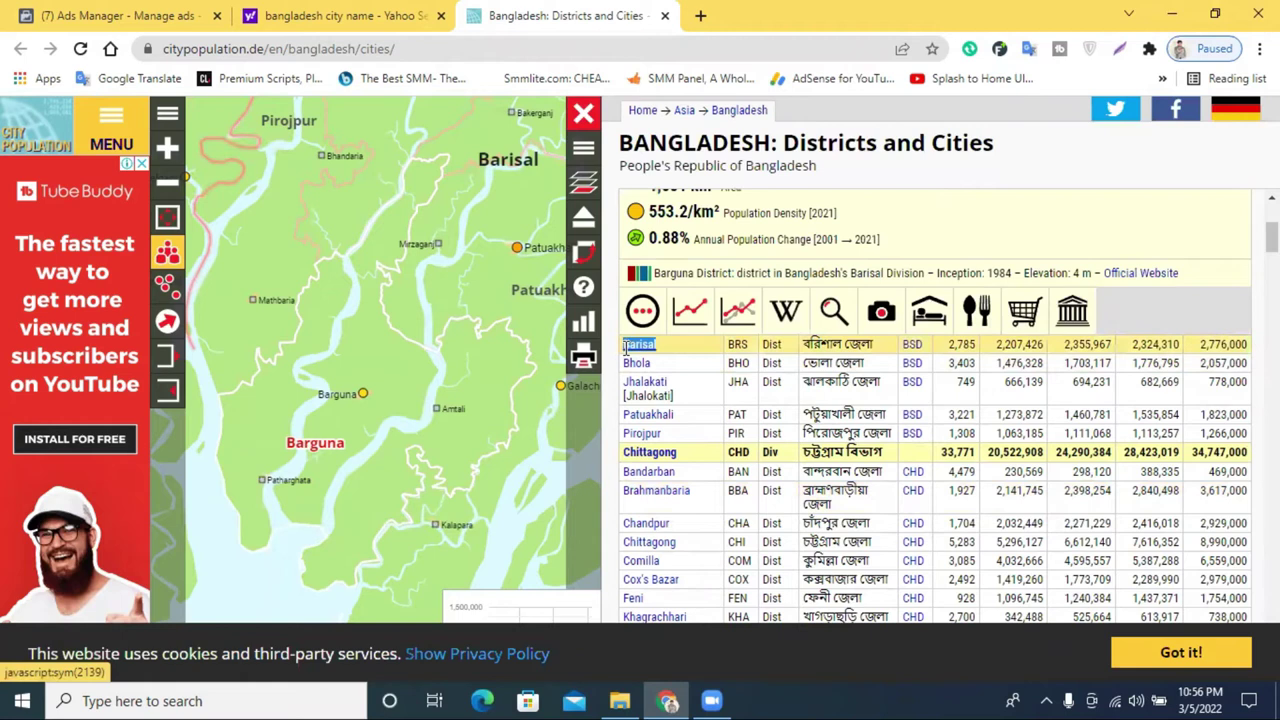
{"action": "left_click", "coordinate": [340, 15]}
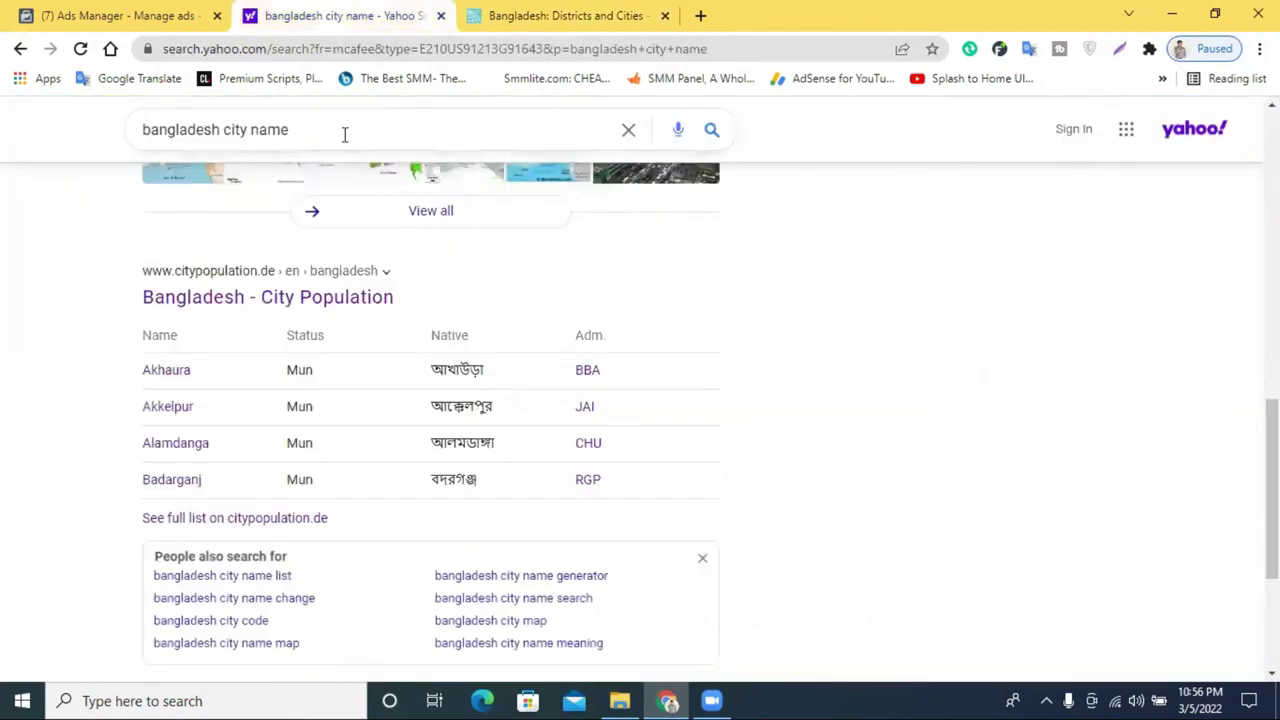
{"action": "left_click", "coordinate": [50, 14]}
{"action": "left_click", "coordinate": [598, 252]}
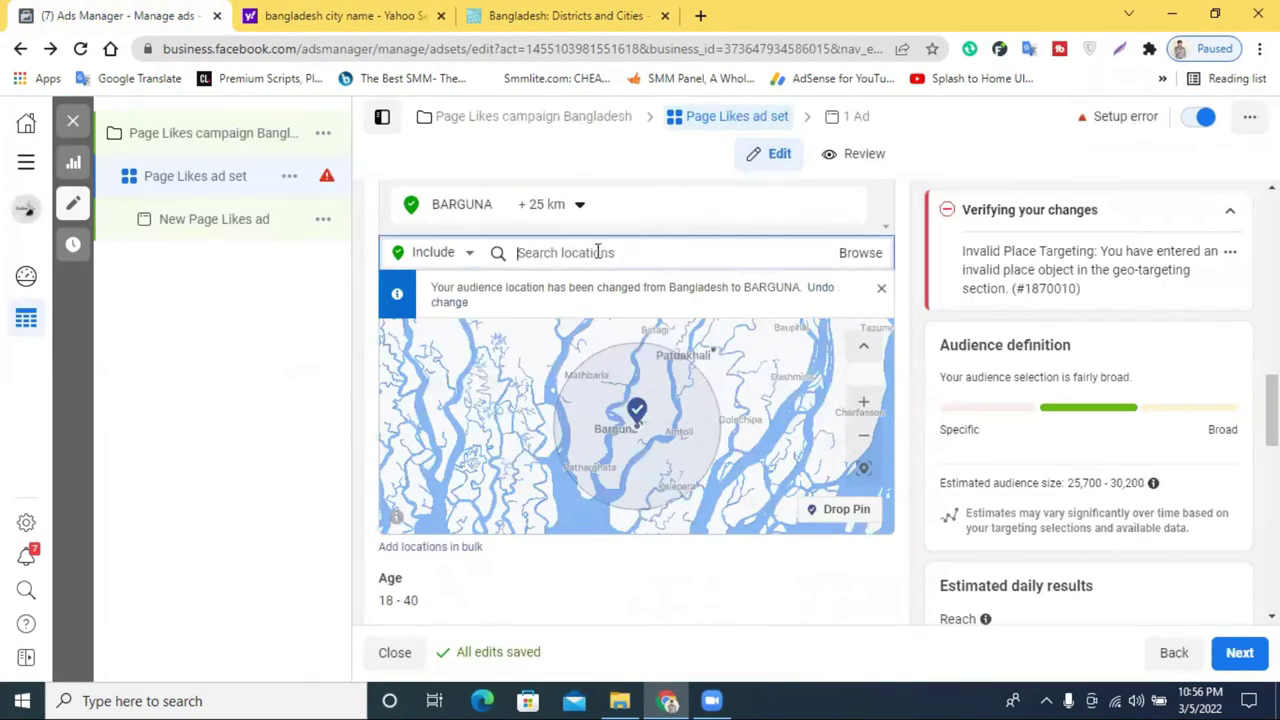
{"action": "type", "text": "Barisal"}
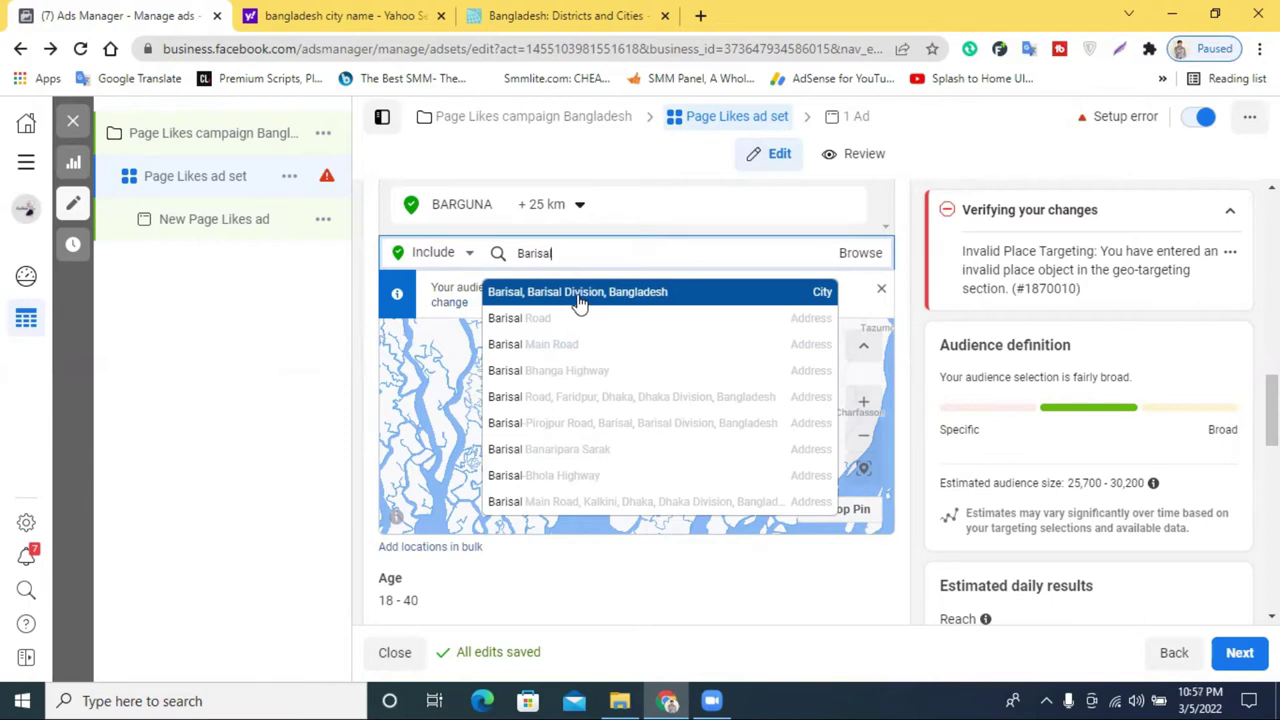
{"action": "left_click", "coordinate": [578, 293]}
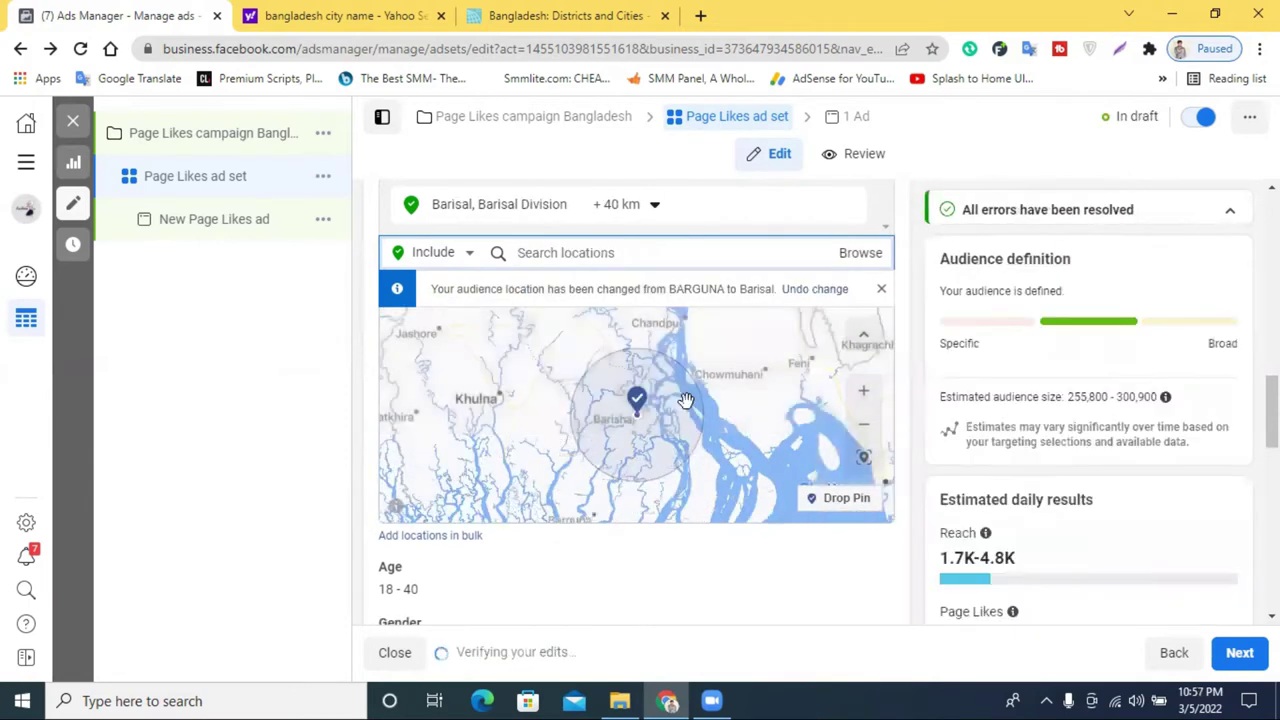
Set the targeting radius around Barisal to 30 km and check the covered area on the map.
{"action": "left_click", "coordinate": [618, 210]}
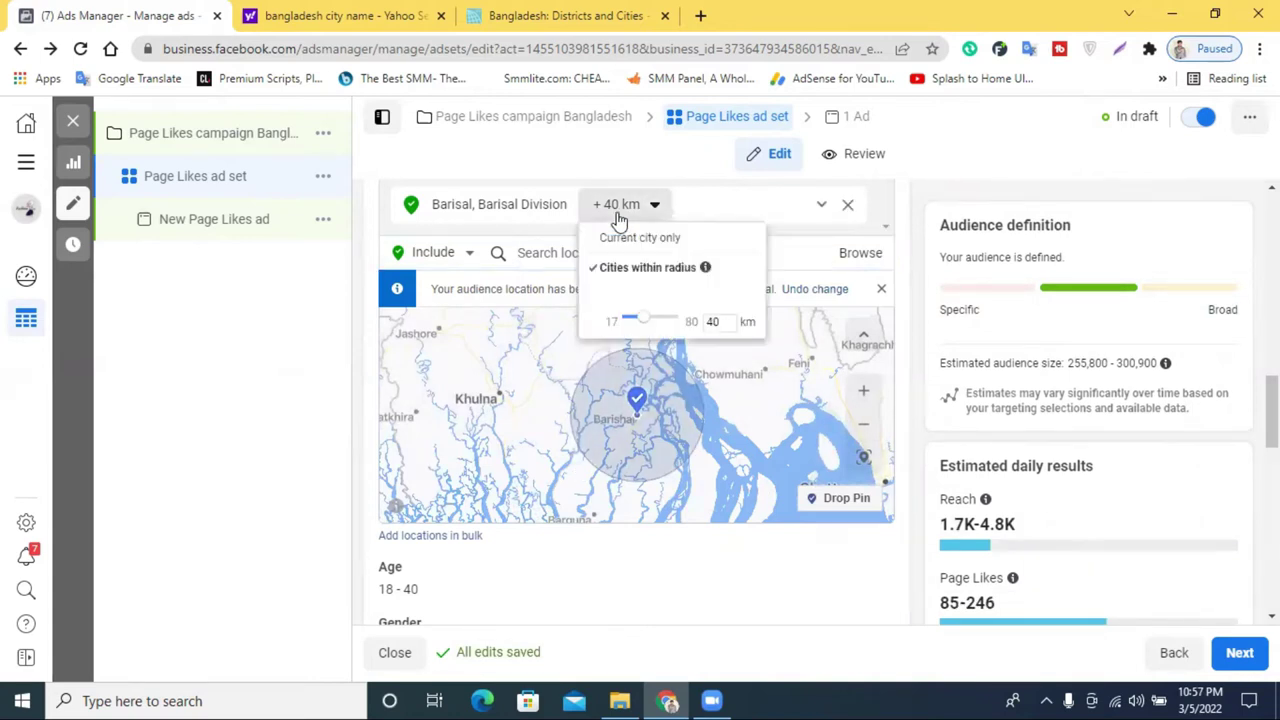
{"action": "left_click_drag", "start_coordinate": [655, 324], "coordinate": [646, 324]}
{"action": "left_click", "coordinate": [838, 231]}
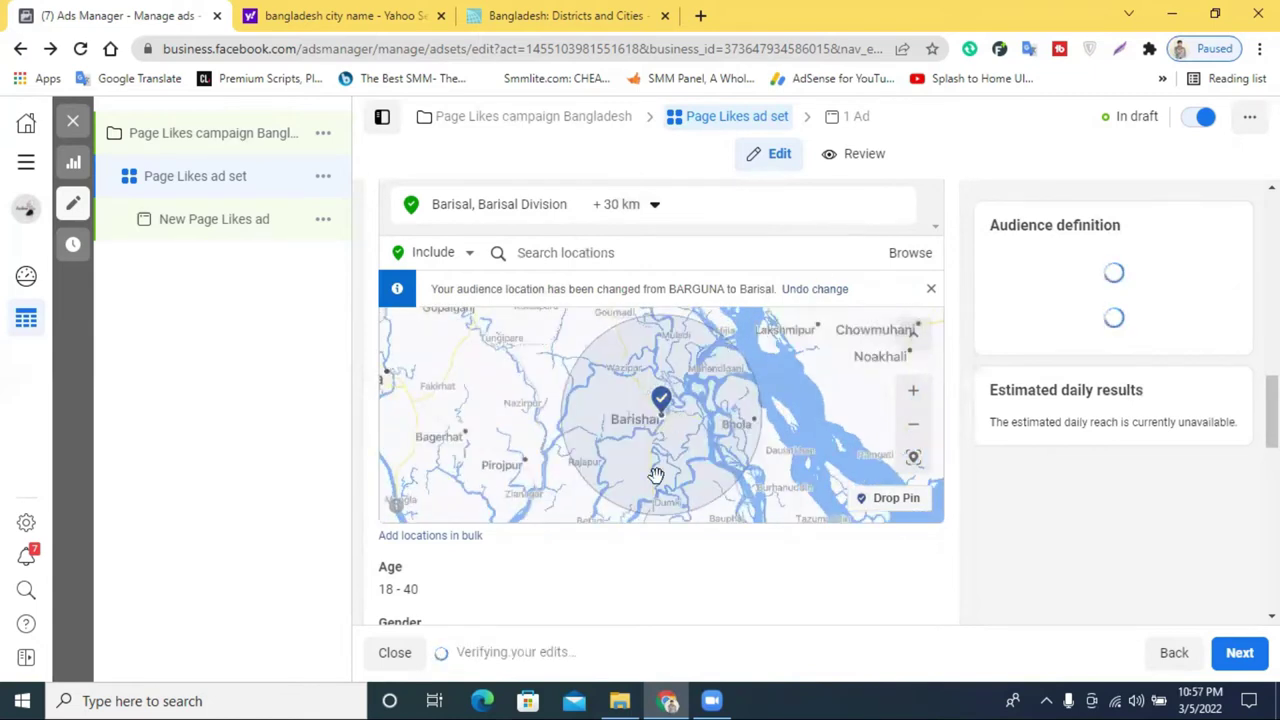
{"action": "scroll", "coordinate": [698, 432], "scroll_direction": "down", "scroll_amount": 4}
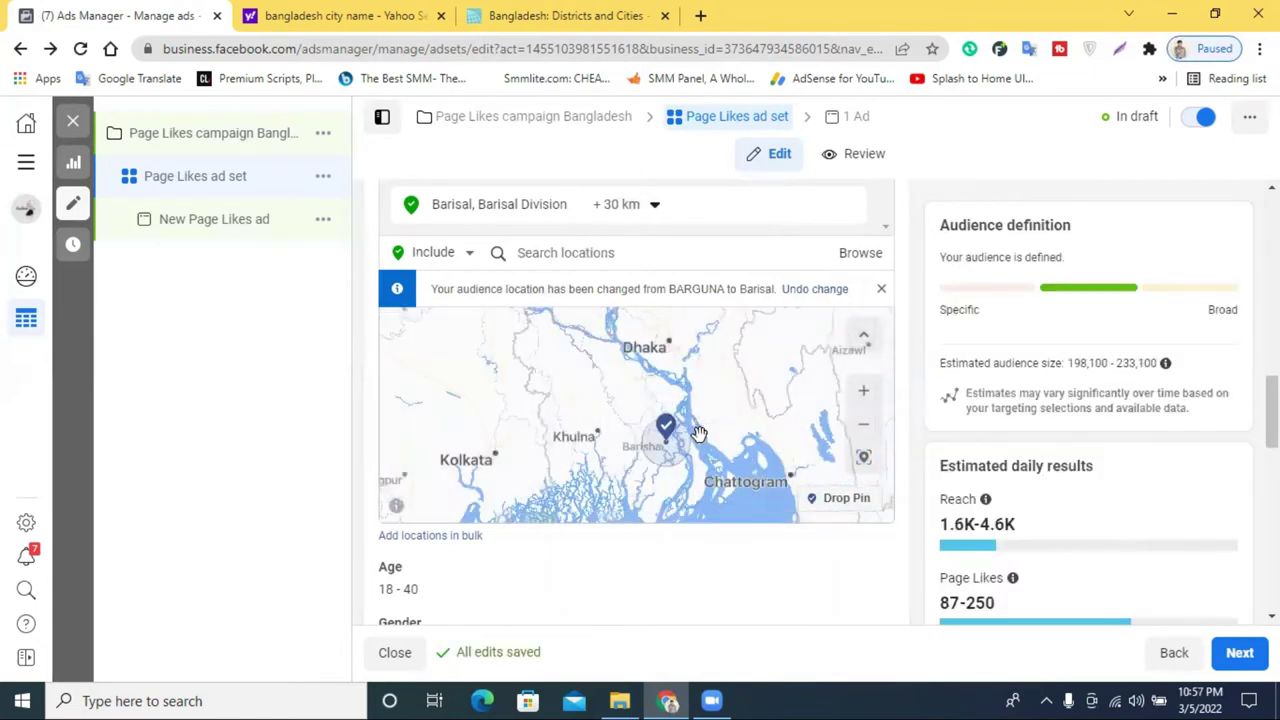
{"action": "left_click_drag", "start_coordinate": [688, 398], "coordinate": [690, 425]}
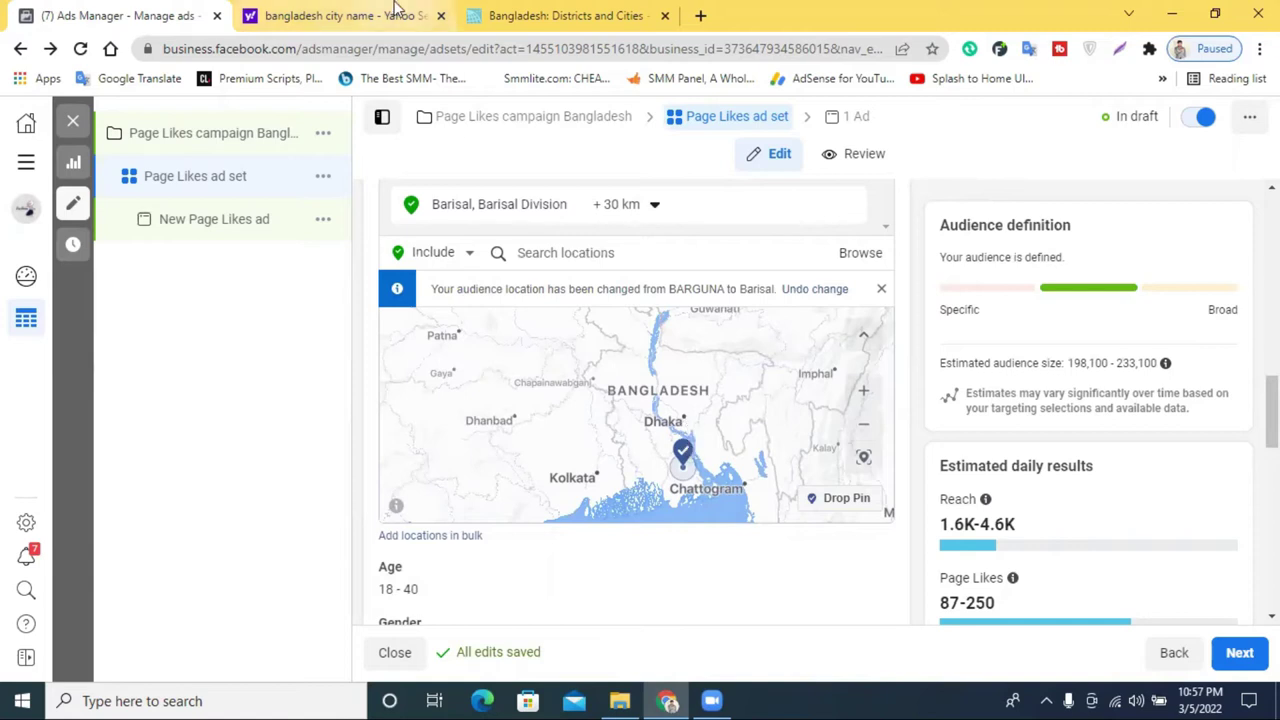
Return to the City Population page and look through its Divisions & Districts table for more district names.
{"action": "left_click", "coordinate": [333, 12]}
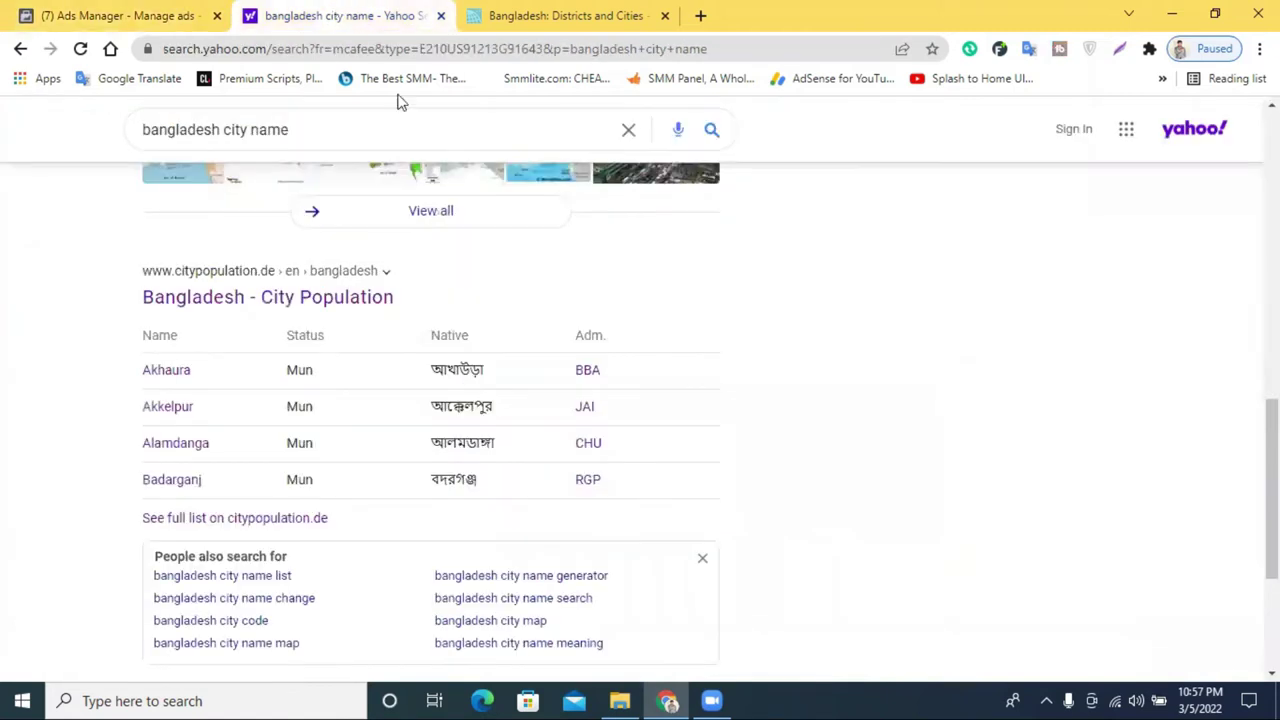
{"action": "left_click", "coordinate": [565, 15]}
{"action": "scroll", "coordinate": [879, 382], "scroll_direction": "down", "scroll_amount": 1}
{"action": "scroll", "coordinate": [879, 382], "scroll_direction": "up", "scroll_amount": 1}
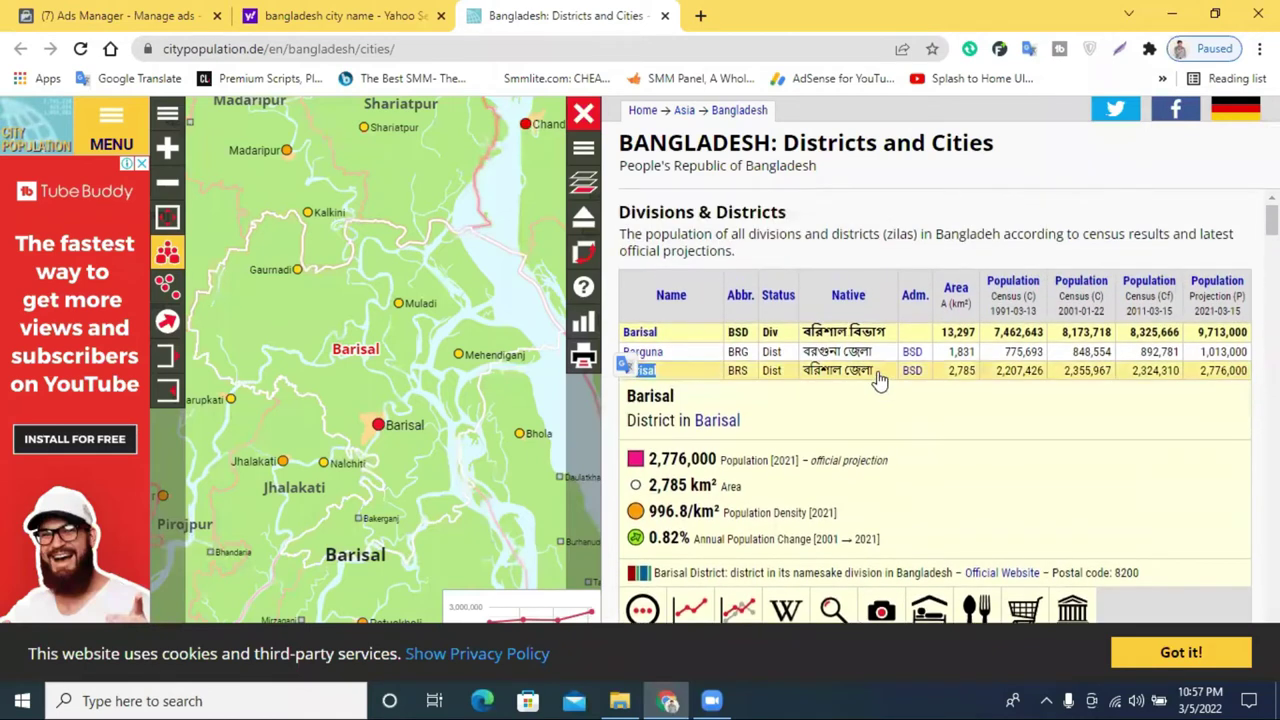
{"action": "scroll", "coordinate": [734, 337], "scroll_direction": "down", "scroll_amount": 1}
{"action": "scroll", "coordinate": [727, 316], "scroll_direction": "up", "scroll_amount": 1}
{"action": "scroll", "coordinate": [795, 392], "scroll_direction": "down", "scroll_amount": 2}
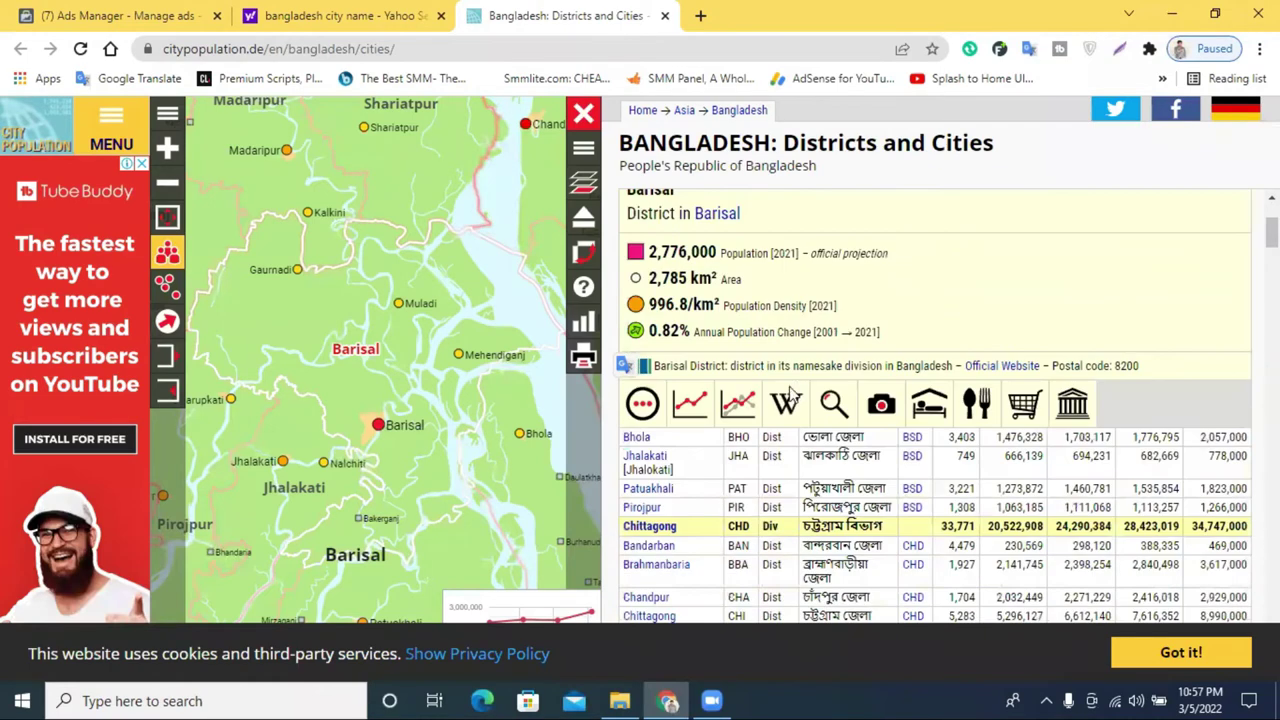
{"action": "scroll", "coordinate": [795, 392], "scroll_direction": "down", "scroll_amount": 2}
{"action": "scroll", "coordinate": [700, 395], "scroll_direction": "down", "scroll_amount": 1}
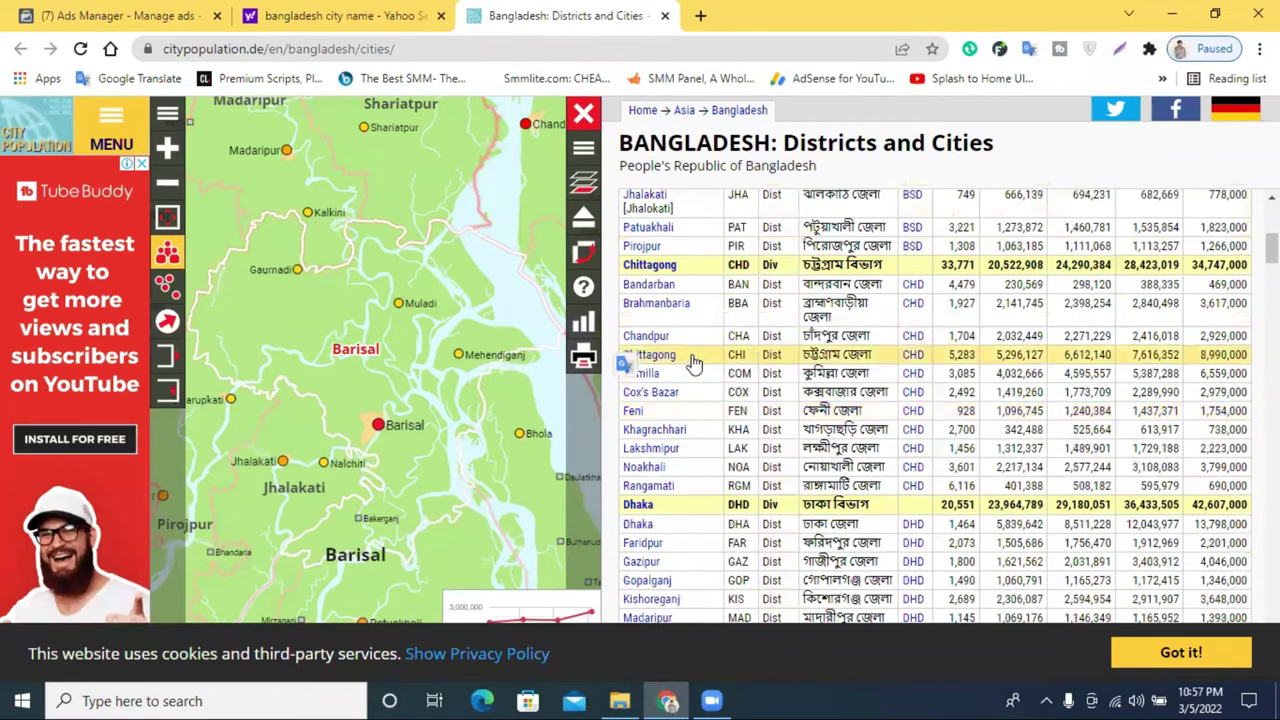
{"action": "scroll", "coordinate": [660, 330], "scroll_direction": "down", "scroll_amount": 1}
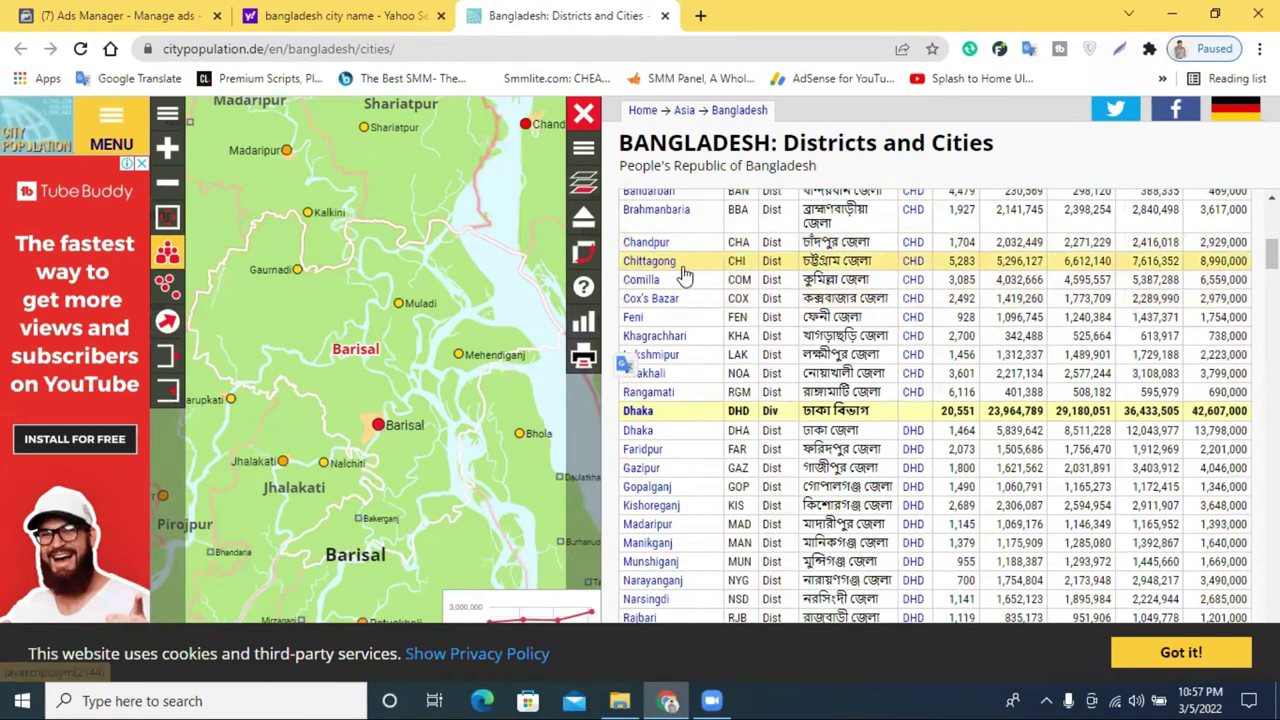
{"action": "scroll", "coordinate": [675, 500], "scroll_direction": "down", "scroll_amount": 1}
{"action": "scroll", "coordinate": [675, 500], "scroll_direction": "down", "scroll_amount": 8}
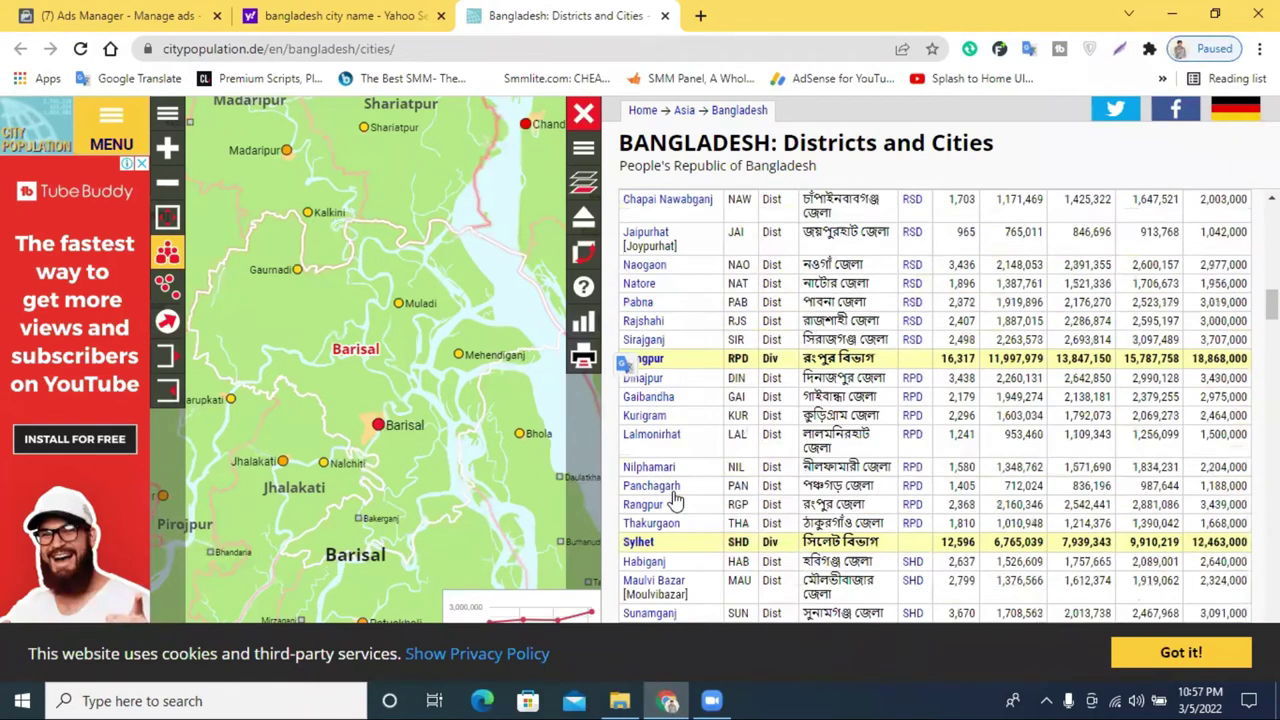
Look through the Cities & Municipalities table further down the City Population page.
{"action": "scroll", "coordinate": [675, 500], "scroll_direction": "down", "scroll_amount": 8}
{"action": "scroll", "coordinate": [675, 500], "scroll_direction": "up", "scroll_amount": 4}
{"action": "scroll", "coordinate": [676, 501], "scroll_direction": "down", "scroll_amount": 5}
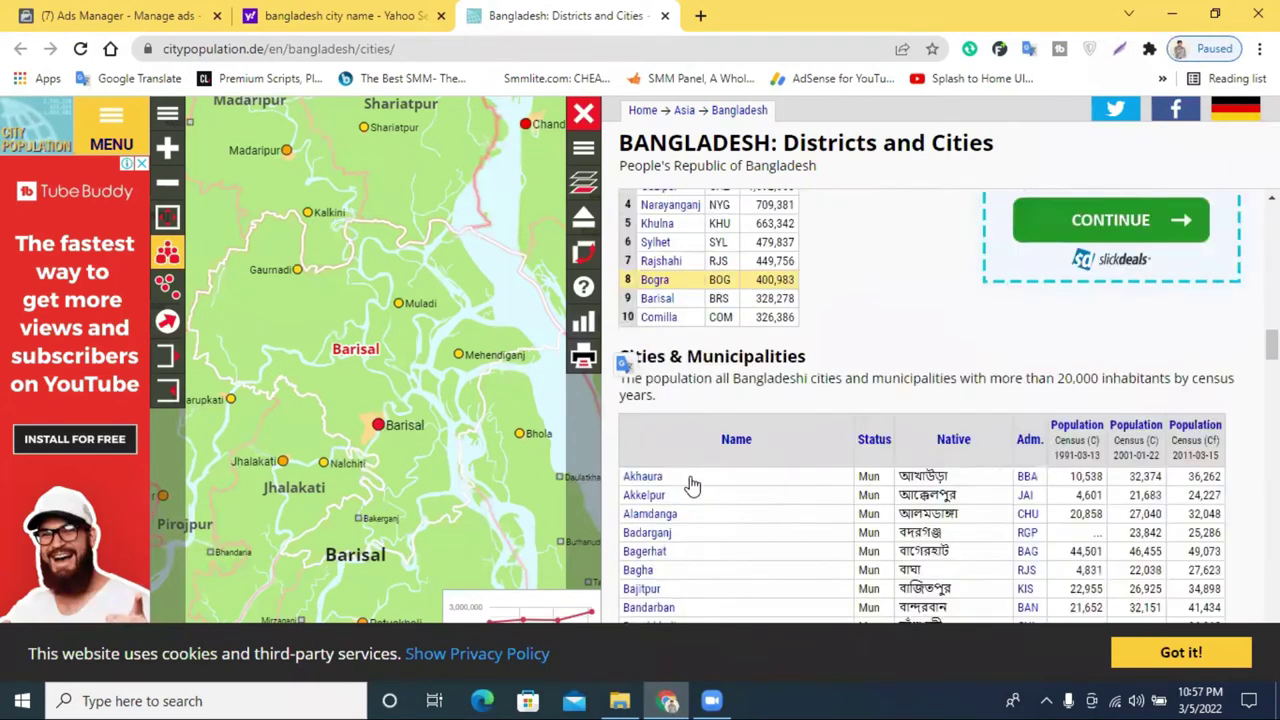
{"action": "scroll", "coordinate": [749, 491], "scroll_direction": "down", "scroll_amount": 15}
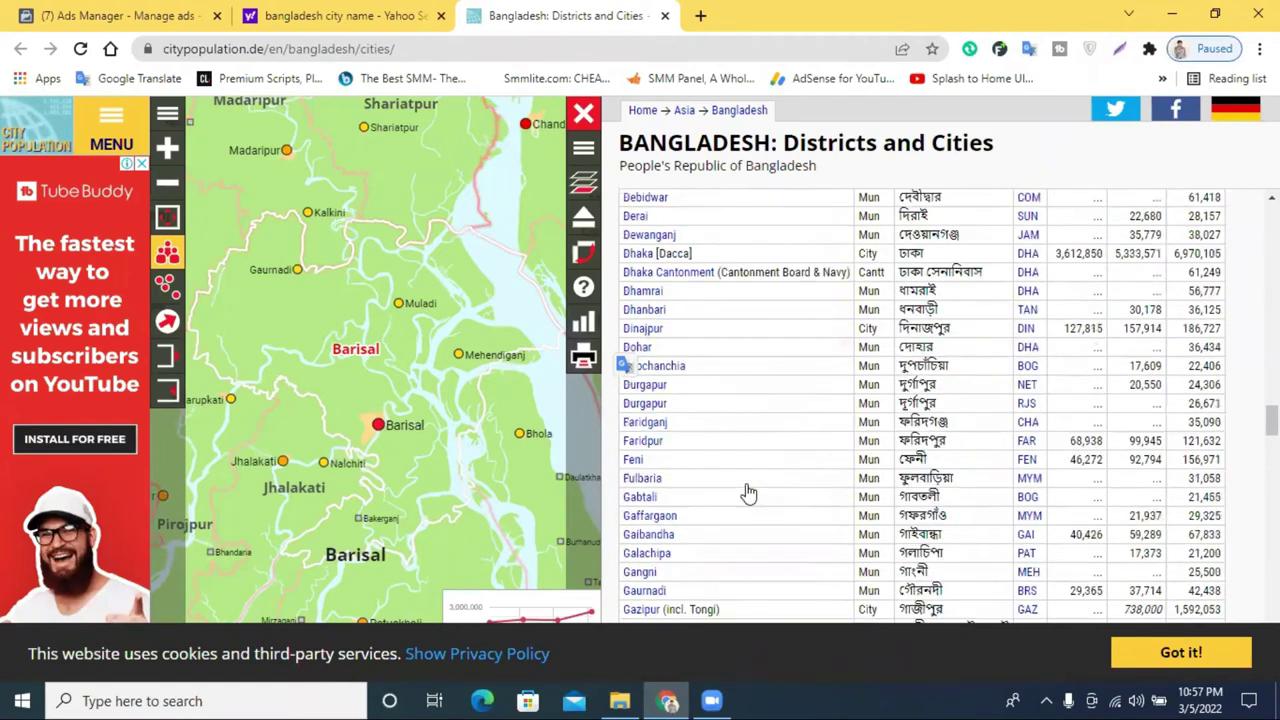
{"action": "scroll", "coordinate": [749, 491], "scroll_direction": "down", "scroll_amount": 8}
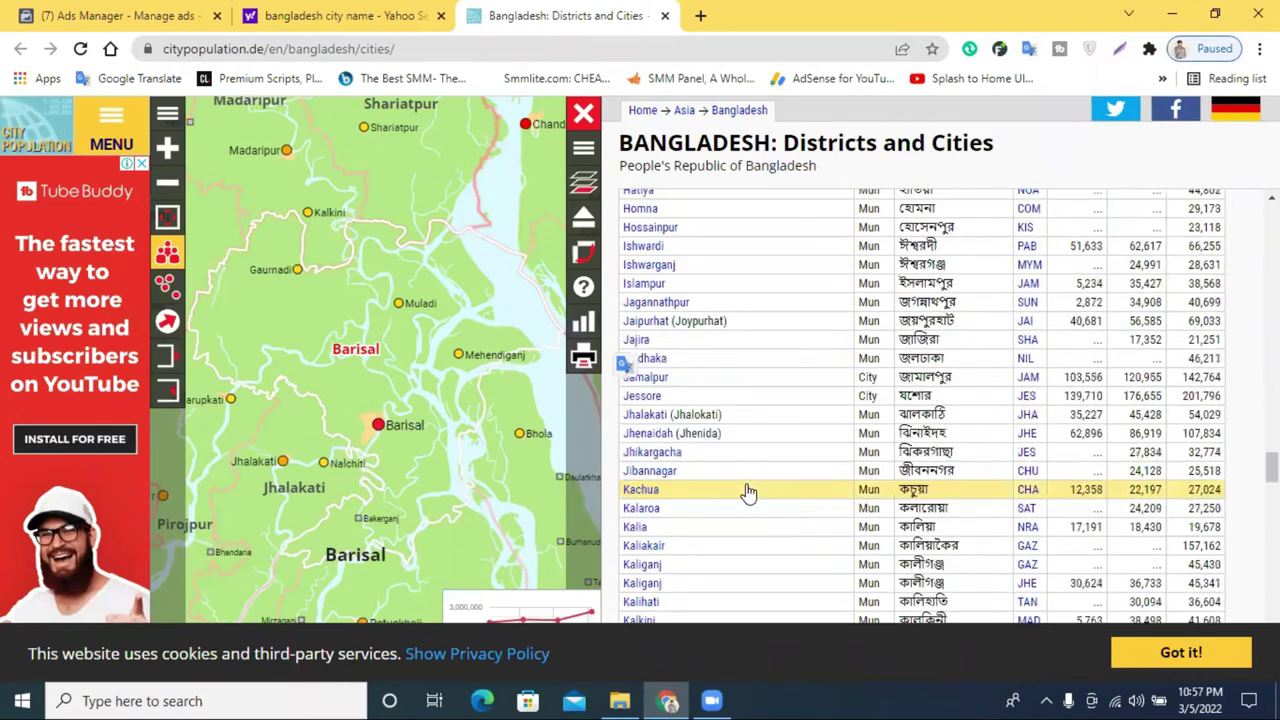
{"action": "scroll", "coordinate": [749, 491], "scroll_direction": "down", "scroll_amount": 8}
{"action": "left_click", "coordinate": [337, 14]}
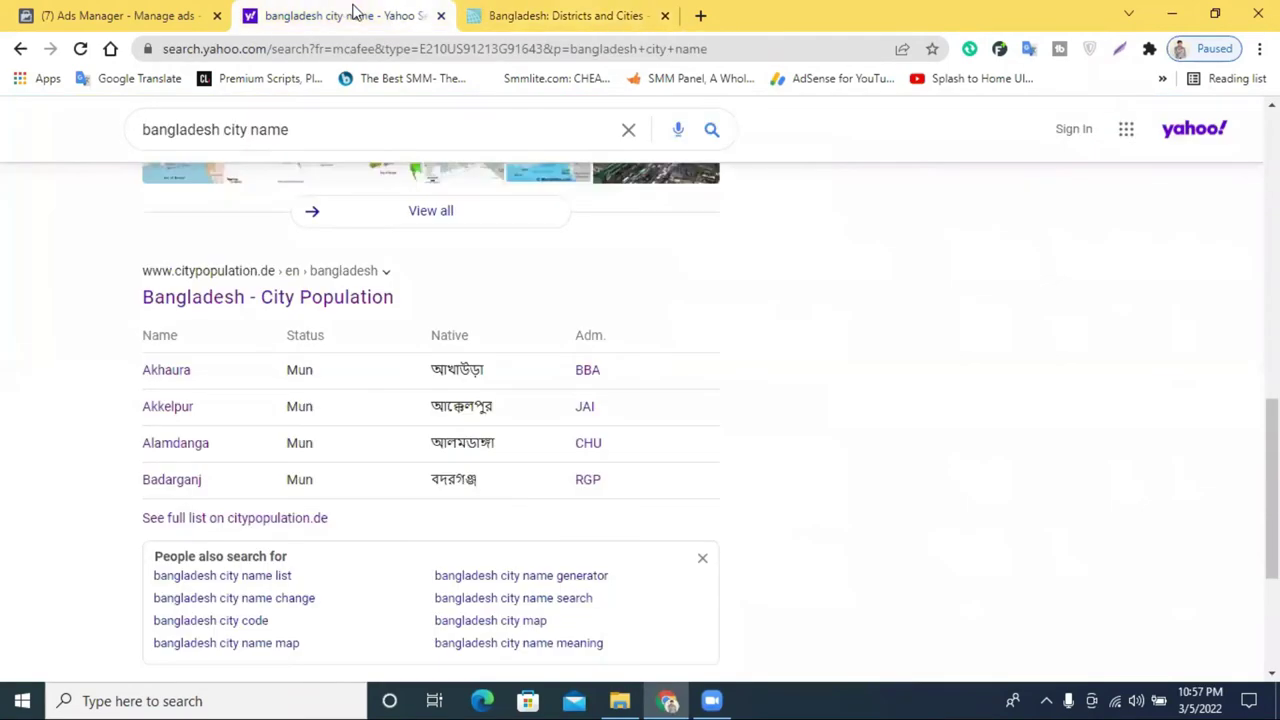
{"action": "left_click", "coordinate": [522, 14]}
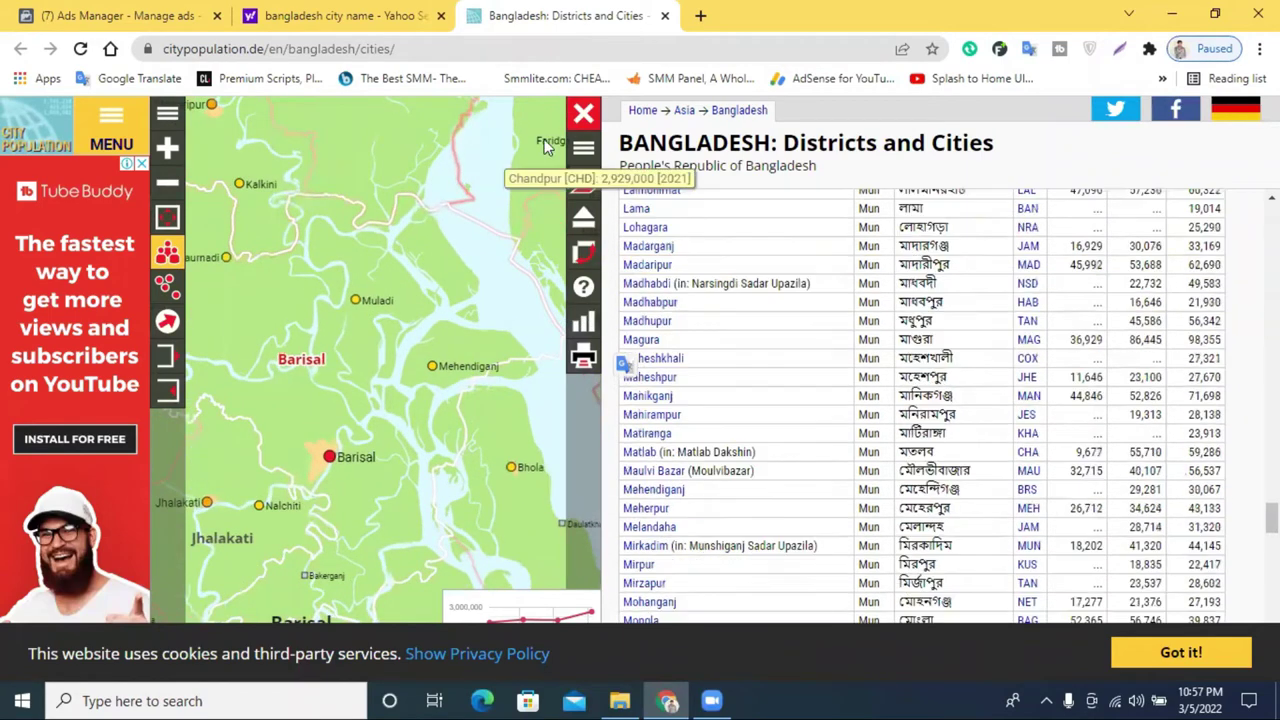
Switch back to Ads Manager and include Dhaka, Dhaka Division in the ad set's audience locations.
{"action": "left_click", "coordinate": [360, 10]}
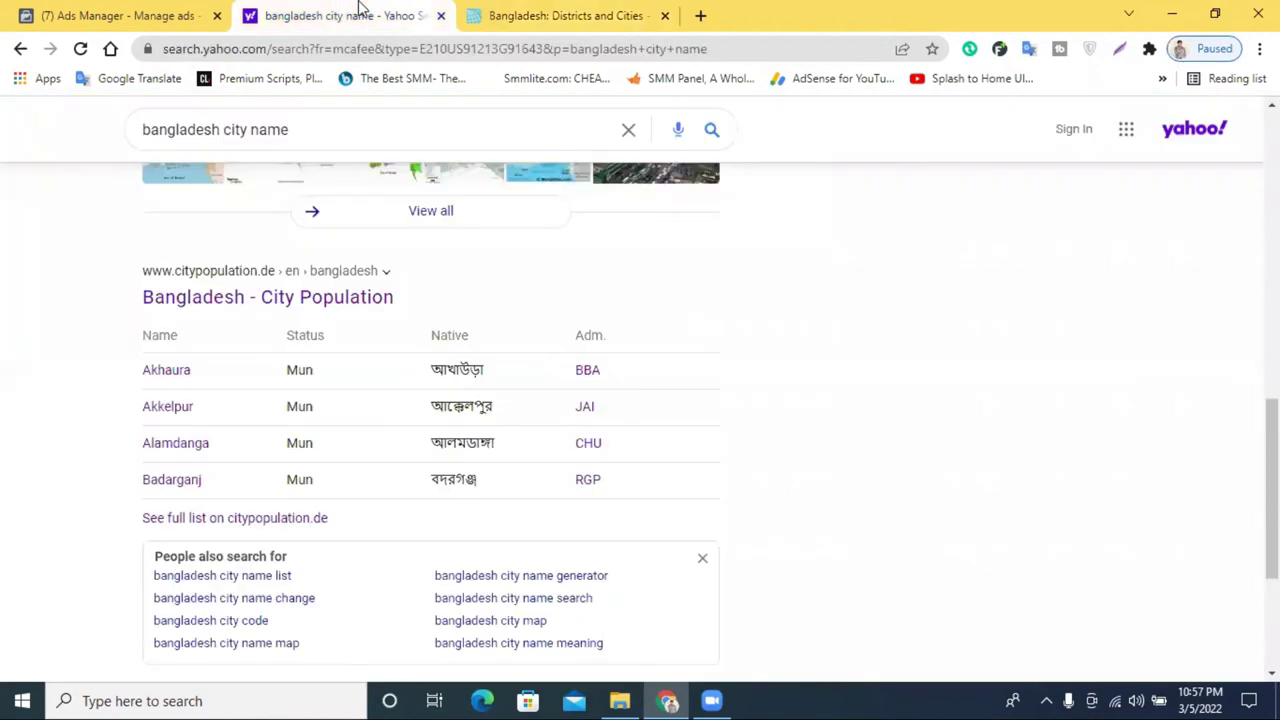
{"action": "left_click", "coordinate": [110, 14]}
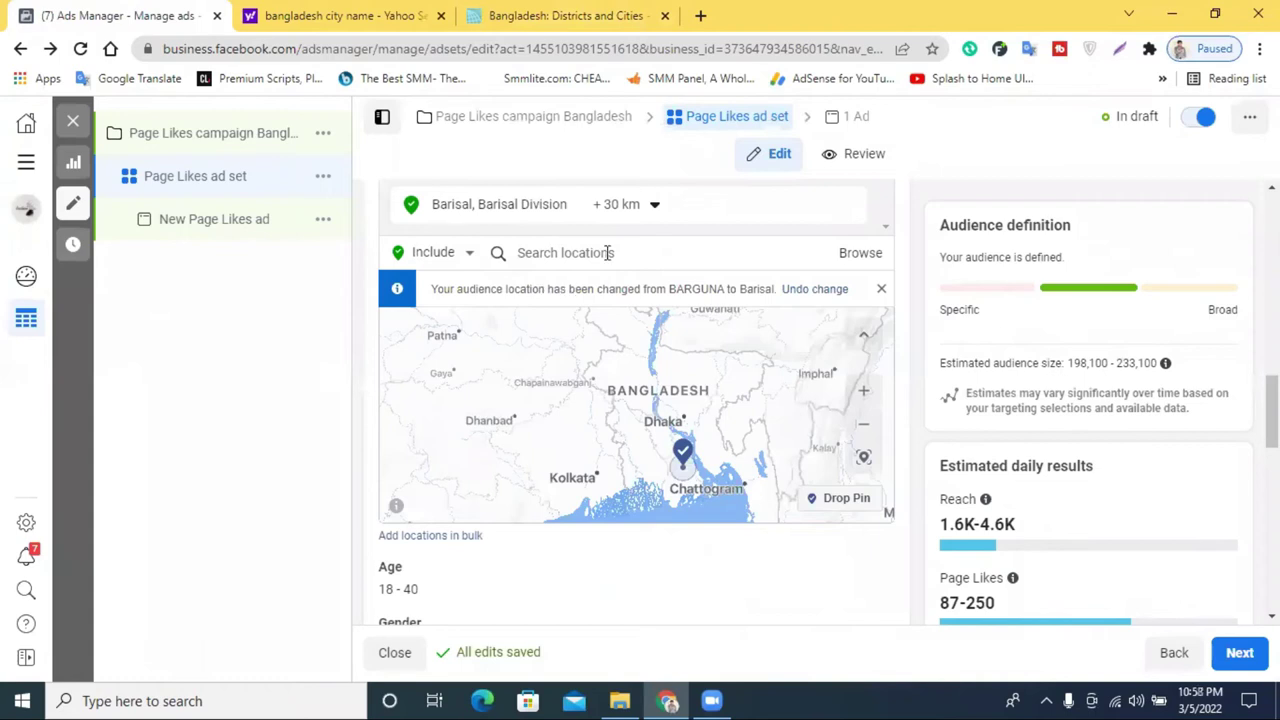
{"action": "scroll", "coordinate": [622, 262], "scroll_direction": "up", "scroll_amount": 1}
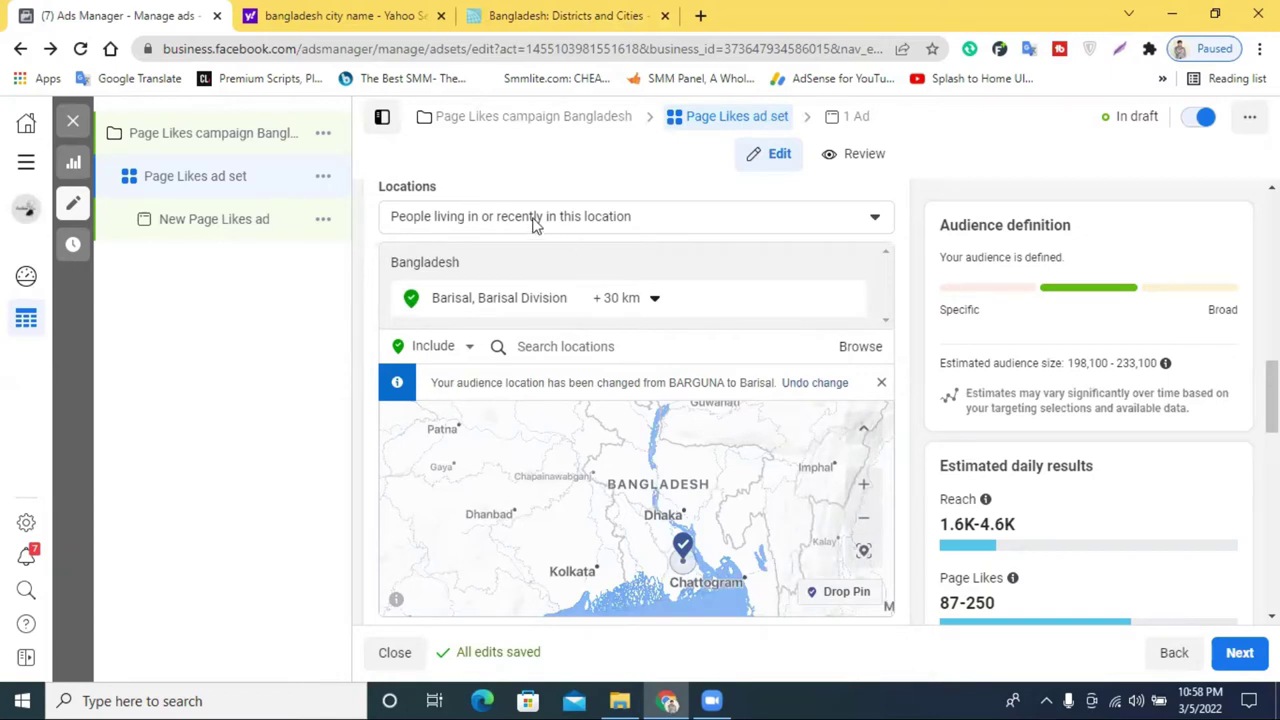
{"action": "left_click", "coordinate": [598, 349]}
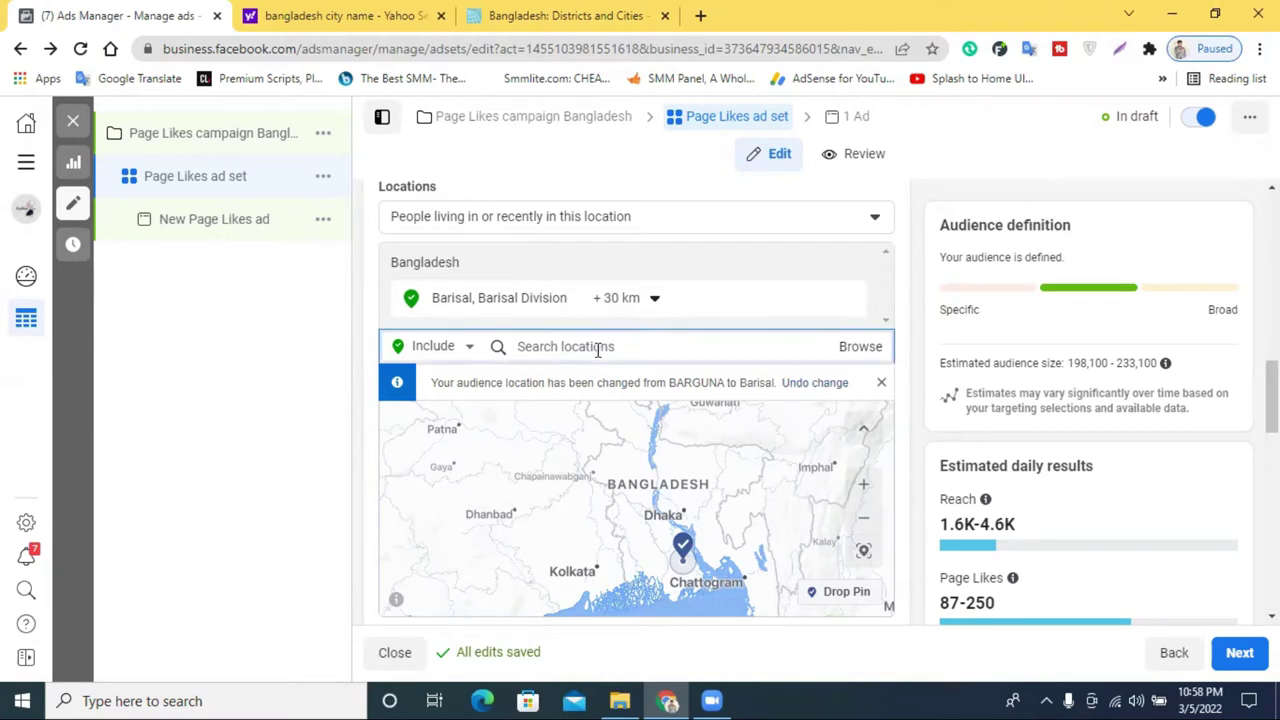
{"action": "type", "text": "dh"}
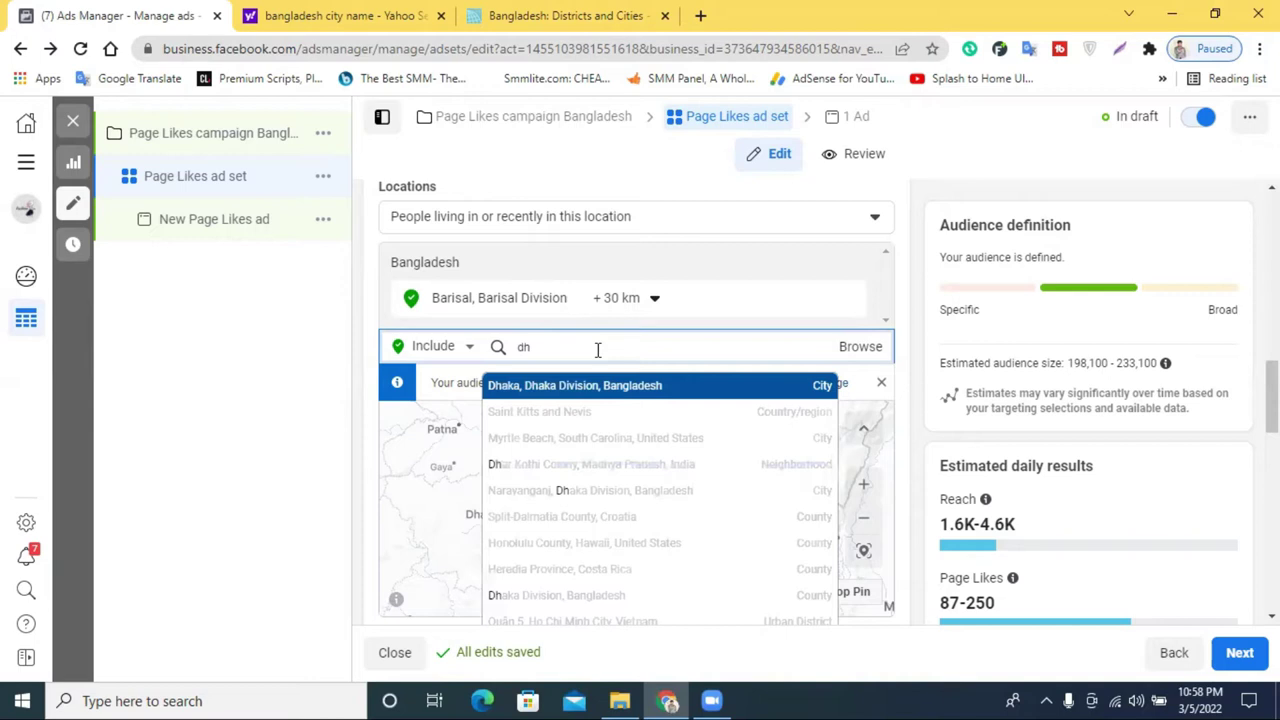
{"action": "left_click", "coordinate": [607, 386]}
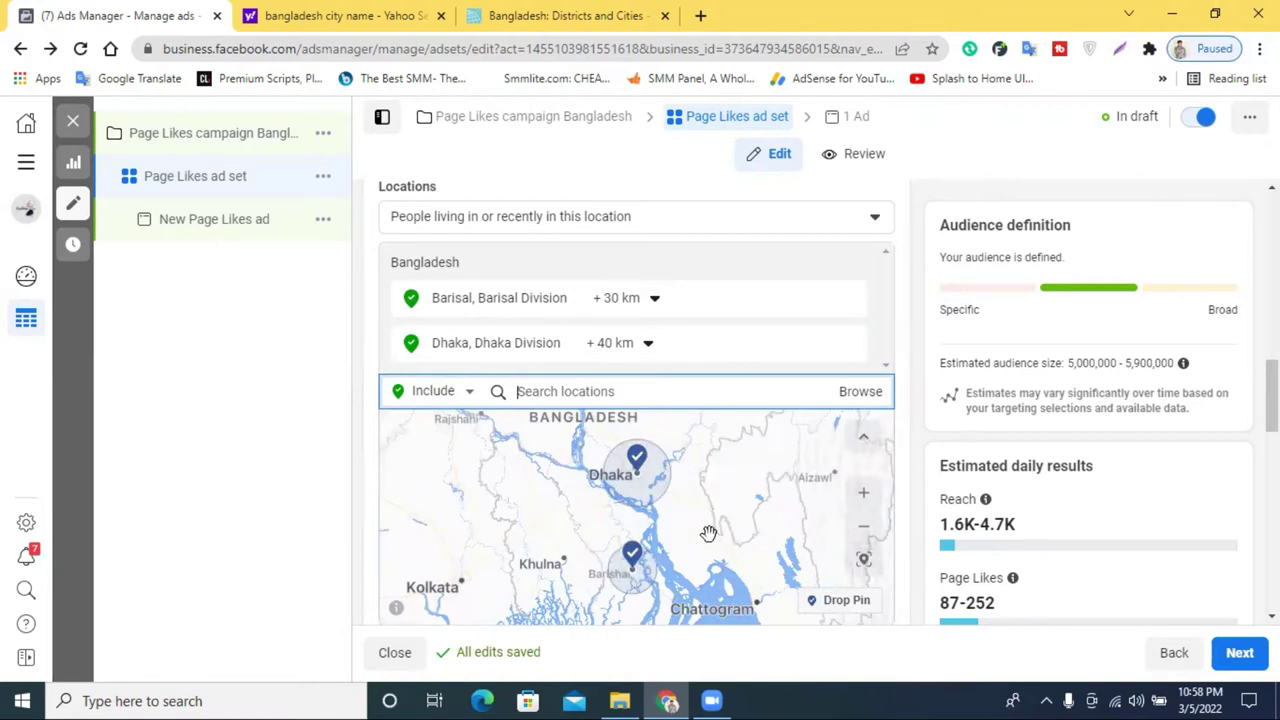
{"action": "scroll", "coordinate": [718, 525], "scroll_direction": "down", "scroll_amount": 2}
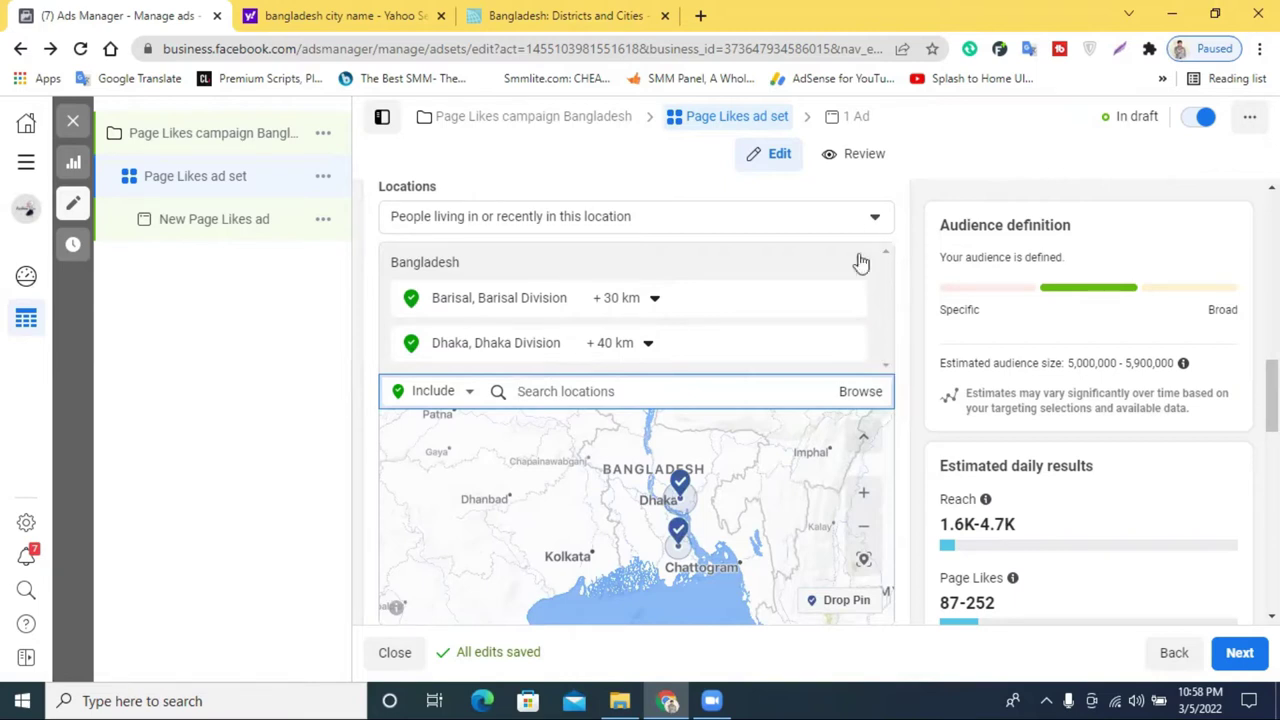
Remove Dhaka and Barisal from the ad set's audience locations.
{"action": "left_click", "coordinate": [875, 219]}
{"action": "left_click", "coordinate": [875, 219]}
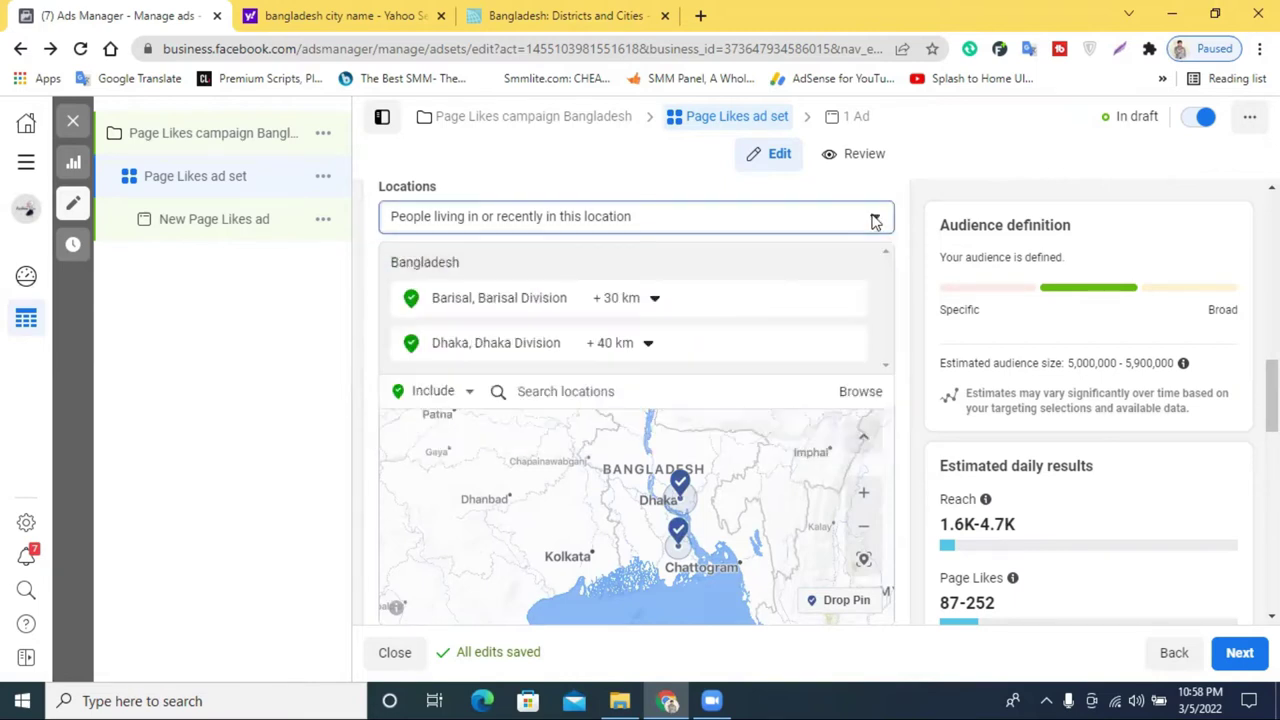
{"action": "left_click", "coordinate": [849, 345]}
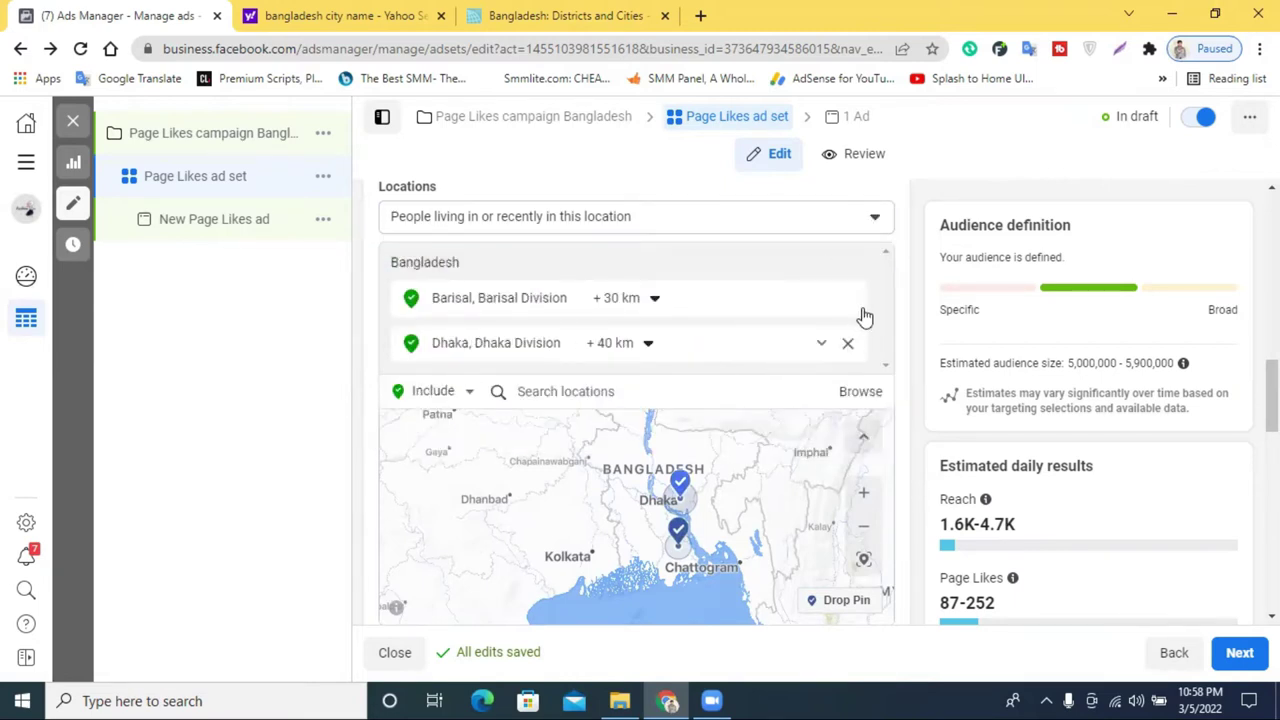
{"action": "left_click", "coordinate": [849, 301]}
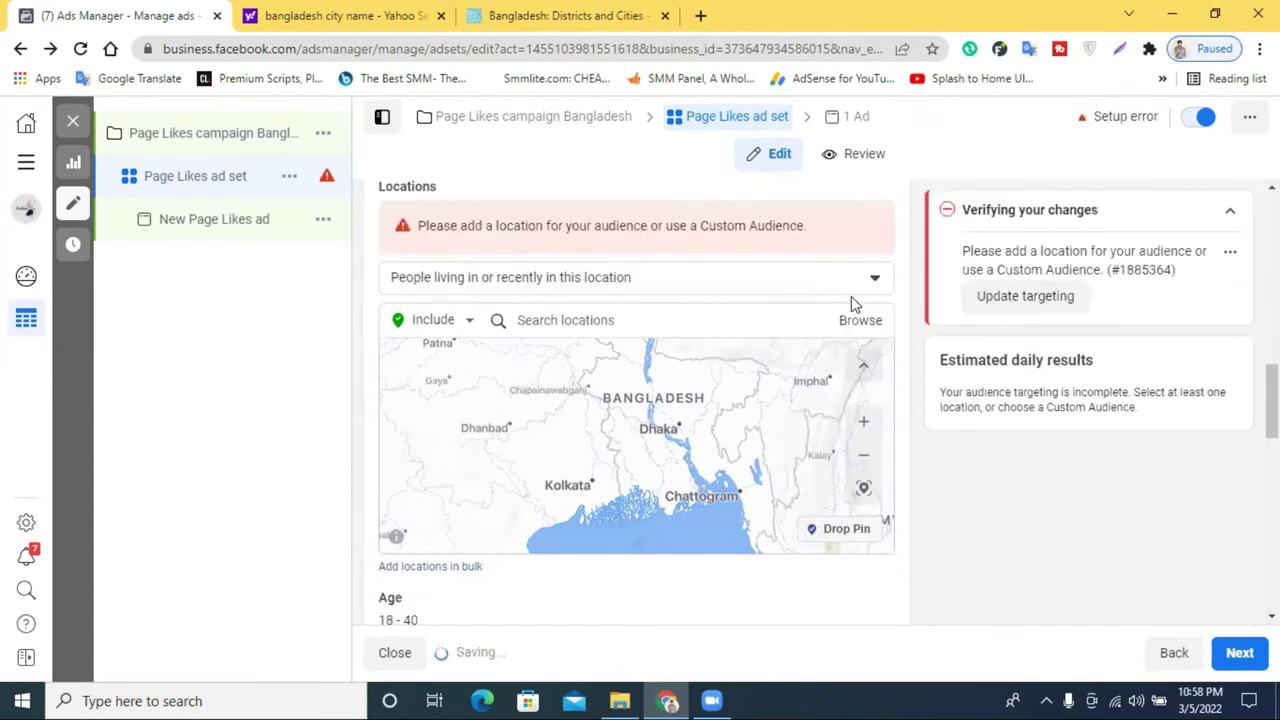
Include the whole country of Bangladesh as the ad set's audience location.
{"action": "scroll", "coordinate": [800, 302], "scroll_direction": "up", "scroll_amount": 1}
{"action": "left_click", "coordinate": [571, 408]}
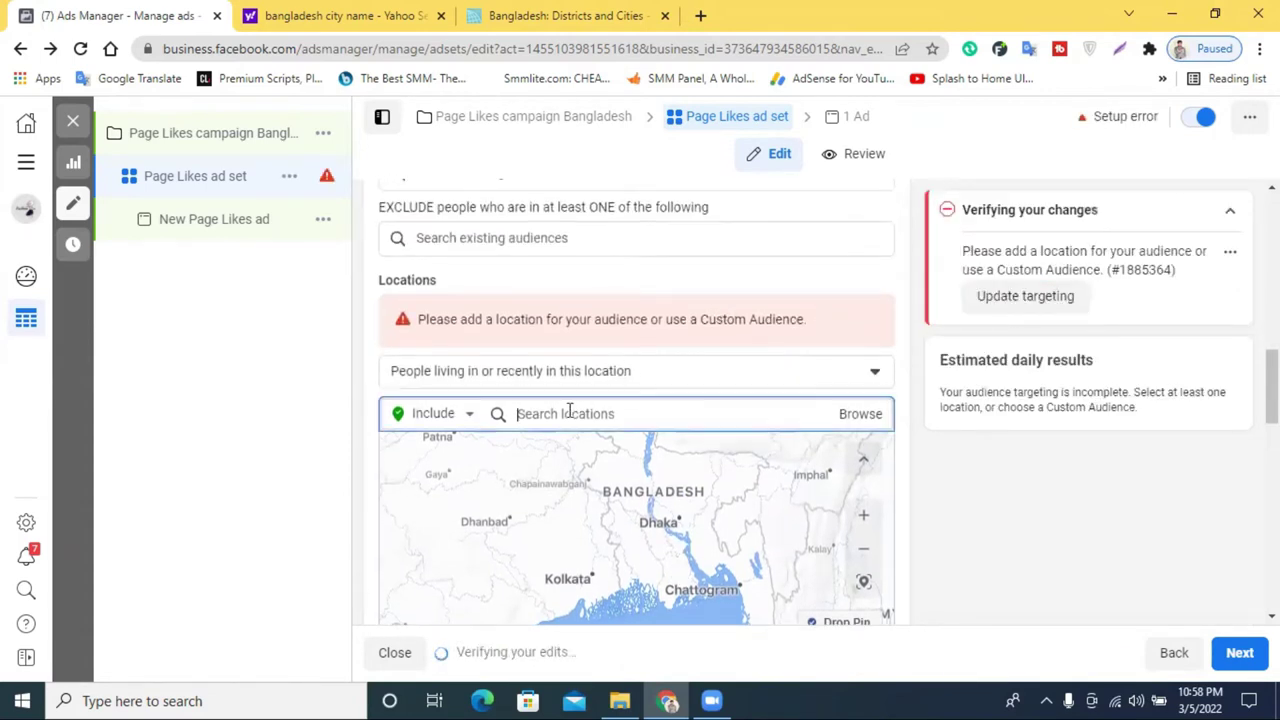
{"action": "type", "text": "bangladesh"}
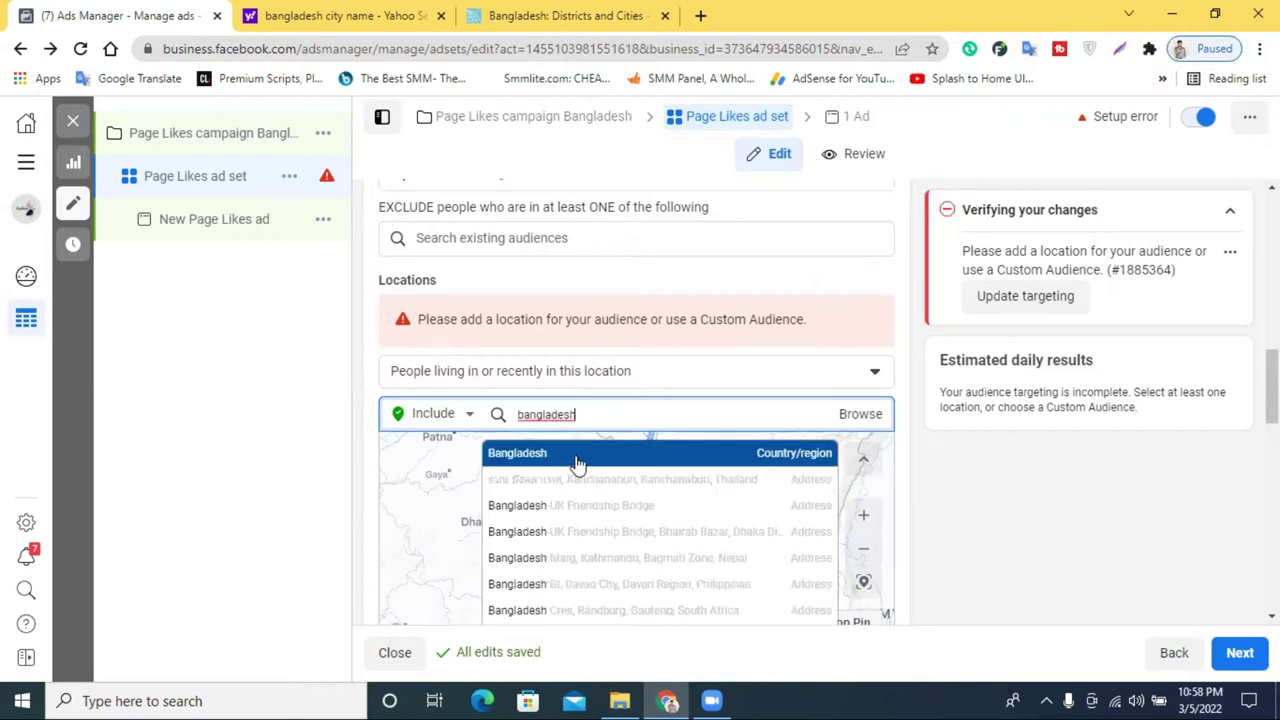
{"action": "left_click", "coordinate": [577, 460]}
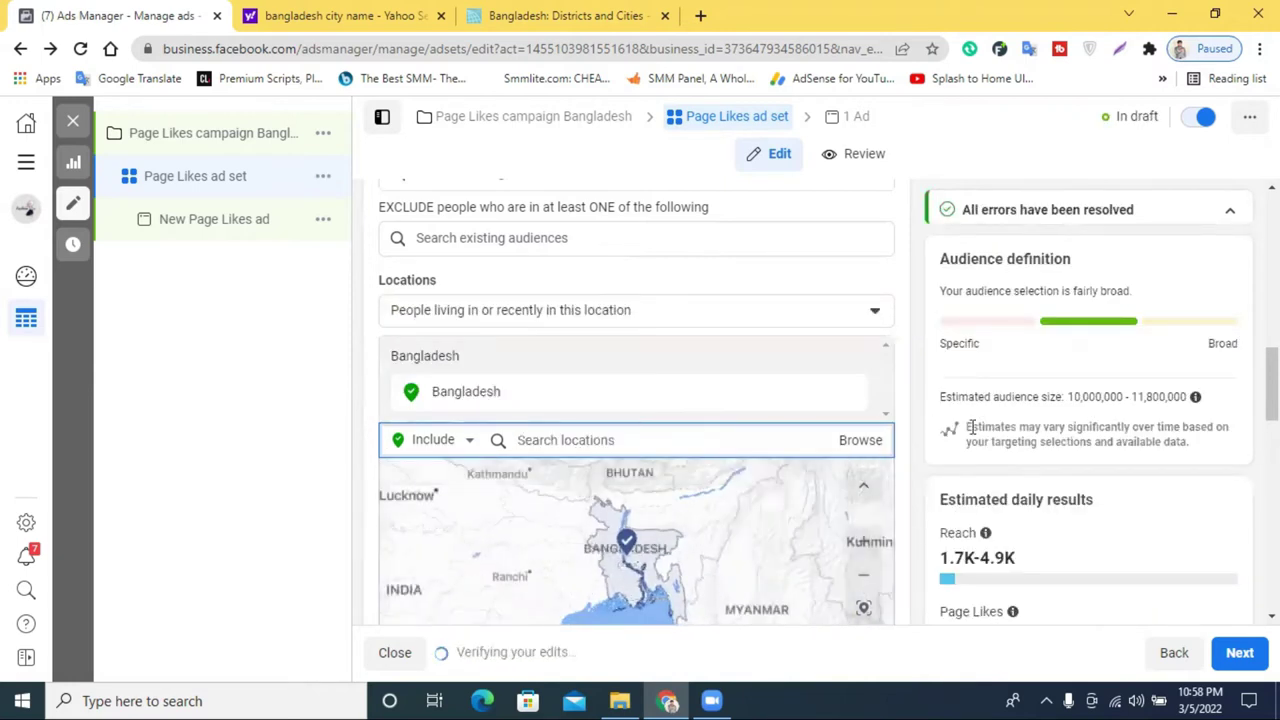
Set the ad set's audience age range to 18 through 45.
{"action": "scroll", "coordinate": [814, 434], "scroll_direction": "down", "scroll_amount": 1}
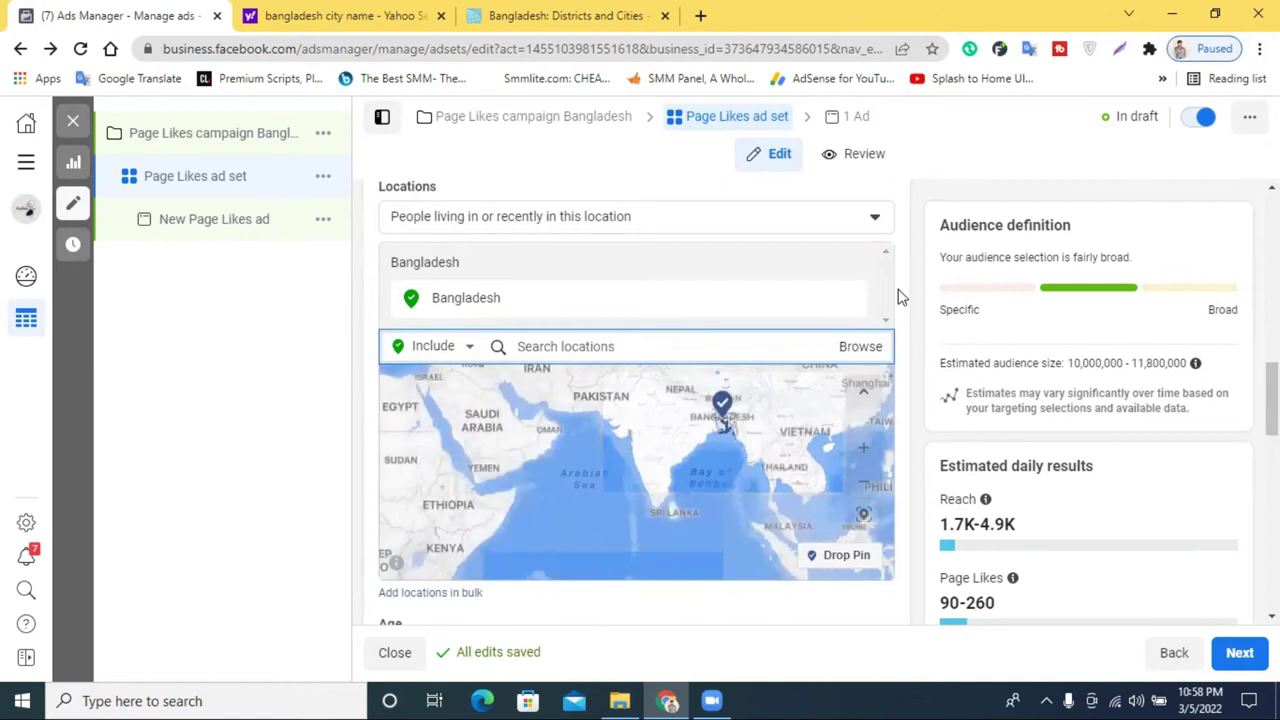
{"action": "scroll", "coordinate": [900, 295], "scroll_direction": "down", "scroll_amount": 1}
{"action": "scroll", "coordinate": [897, 295], "scroll_direction": "down", "scroll_amount": 3}
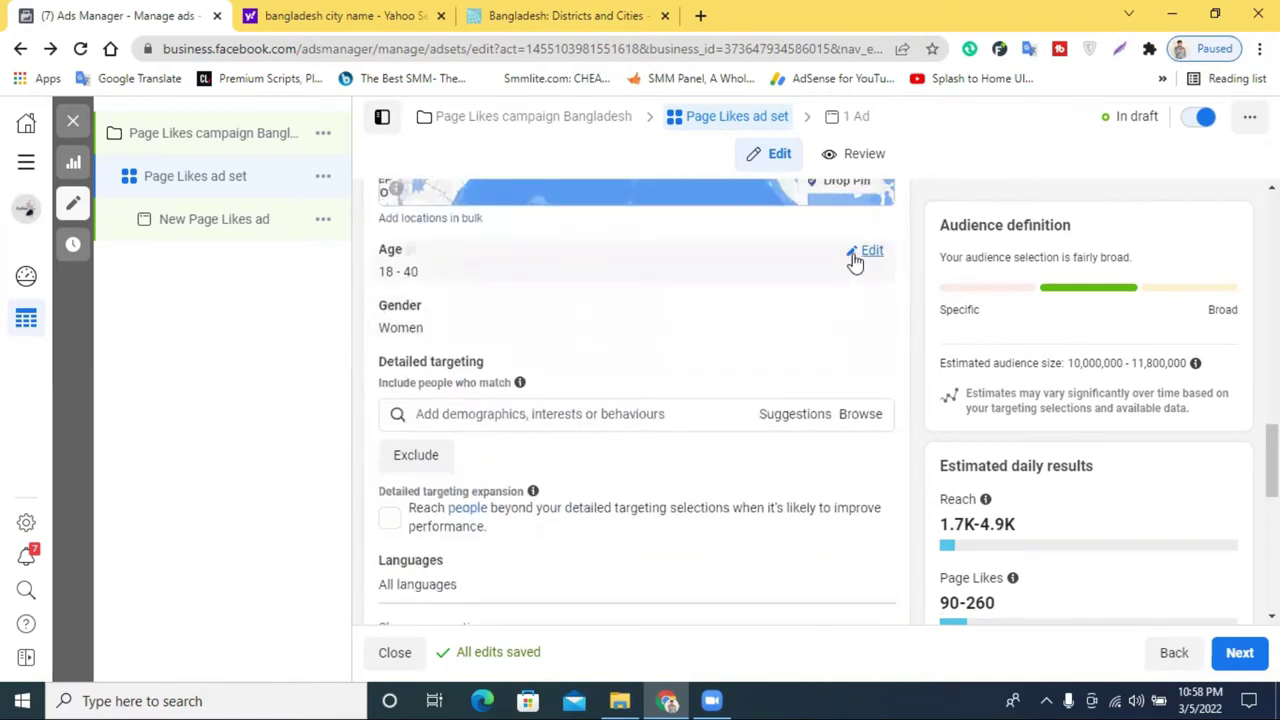
{"action": "left_click", "coordinate": [864, 252]}
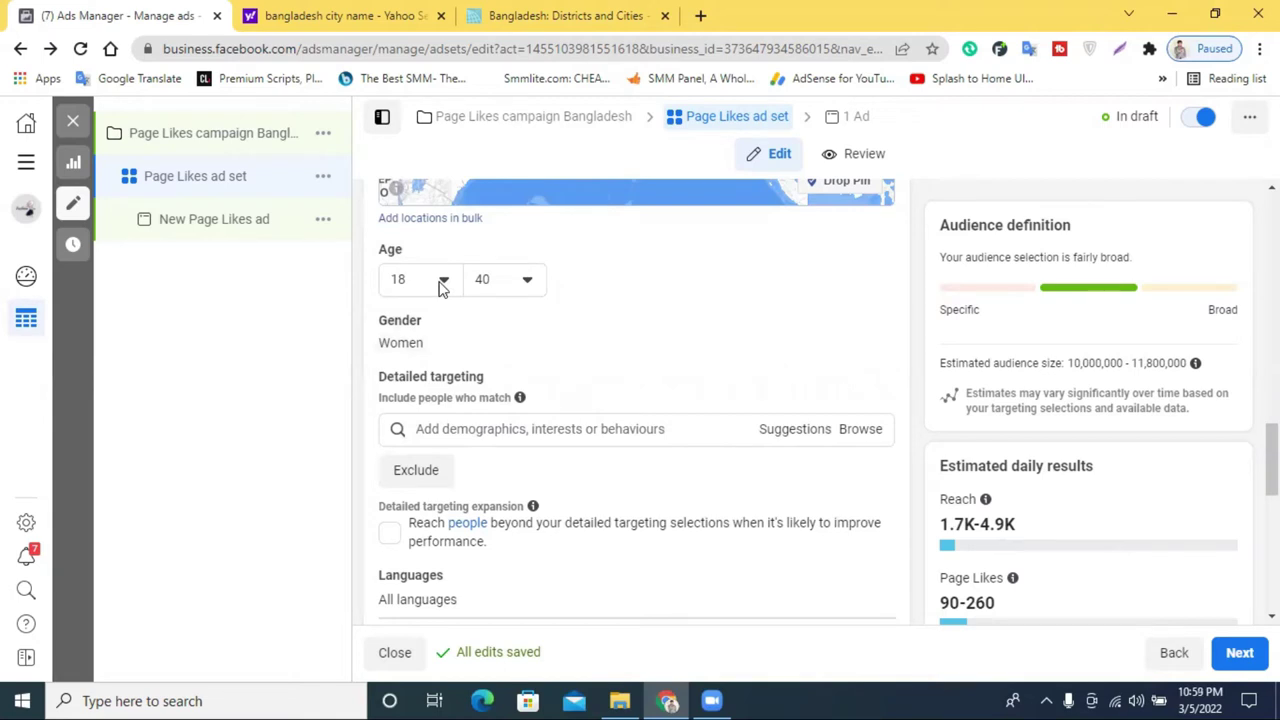
{"action": "left_click", "coordinate": [443, 284]}
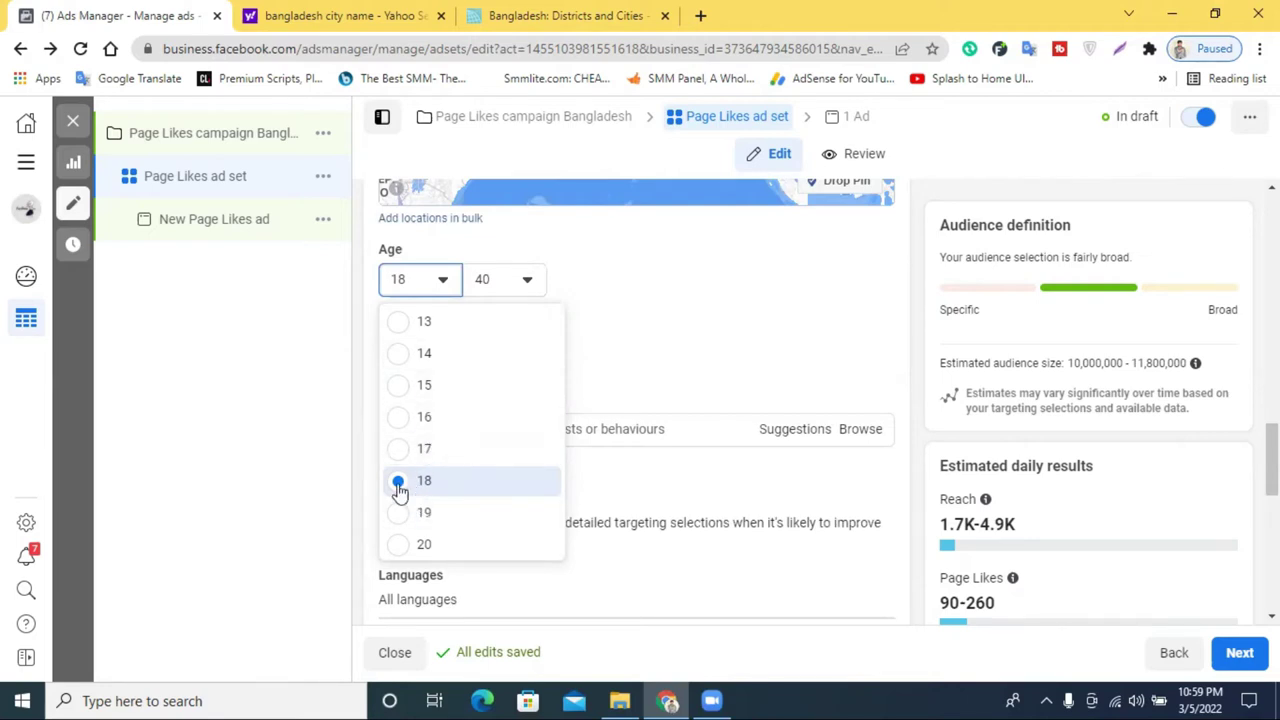
{"action": "left_click", "coordinate": [398, 484]}
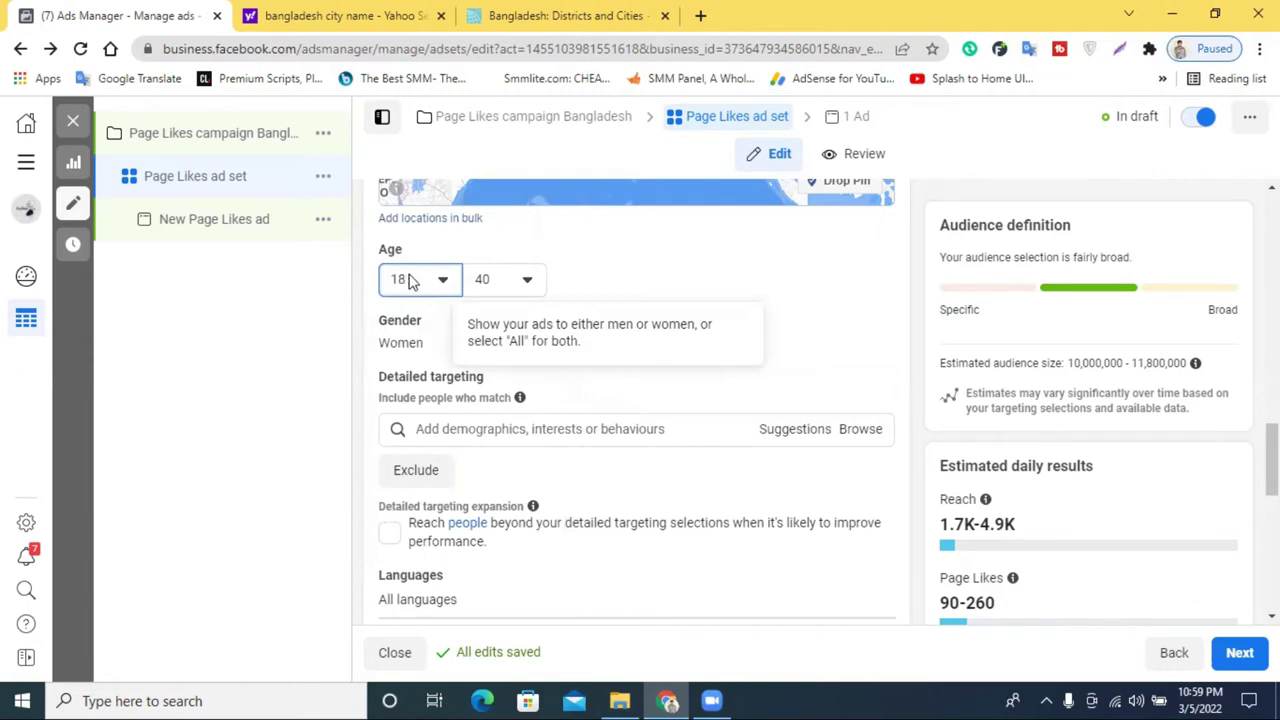
{"action": "left_click", "coordinate": [523, 281]}
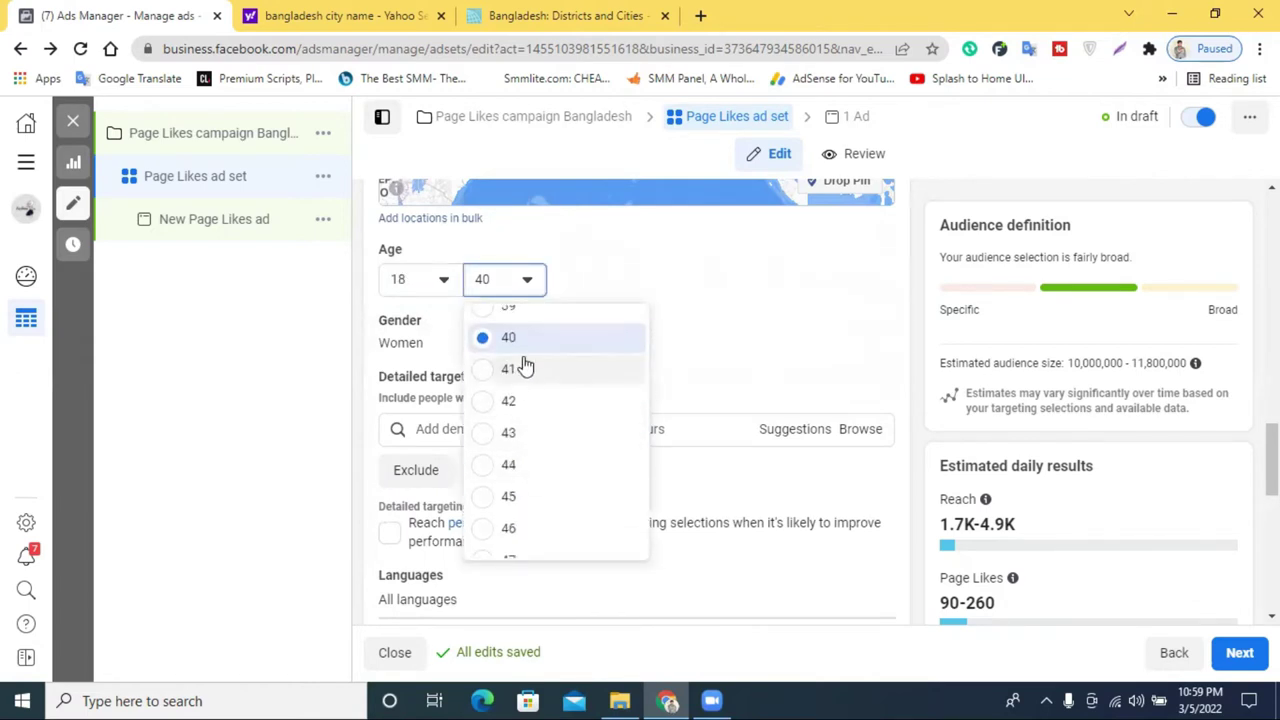
{"action": "left_click", "coordinate": [508, 340]}
{"action": "left_click", "coordinate": [505, 288]}
{"action": "scroll", "coordinate": [512, 475], "scroll_direction": "down", "scroll_amount": 2}
{"action": "left_click", "coordinate": [511, 497]}
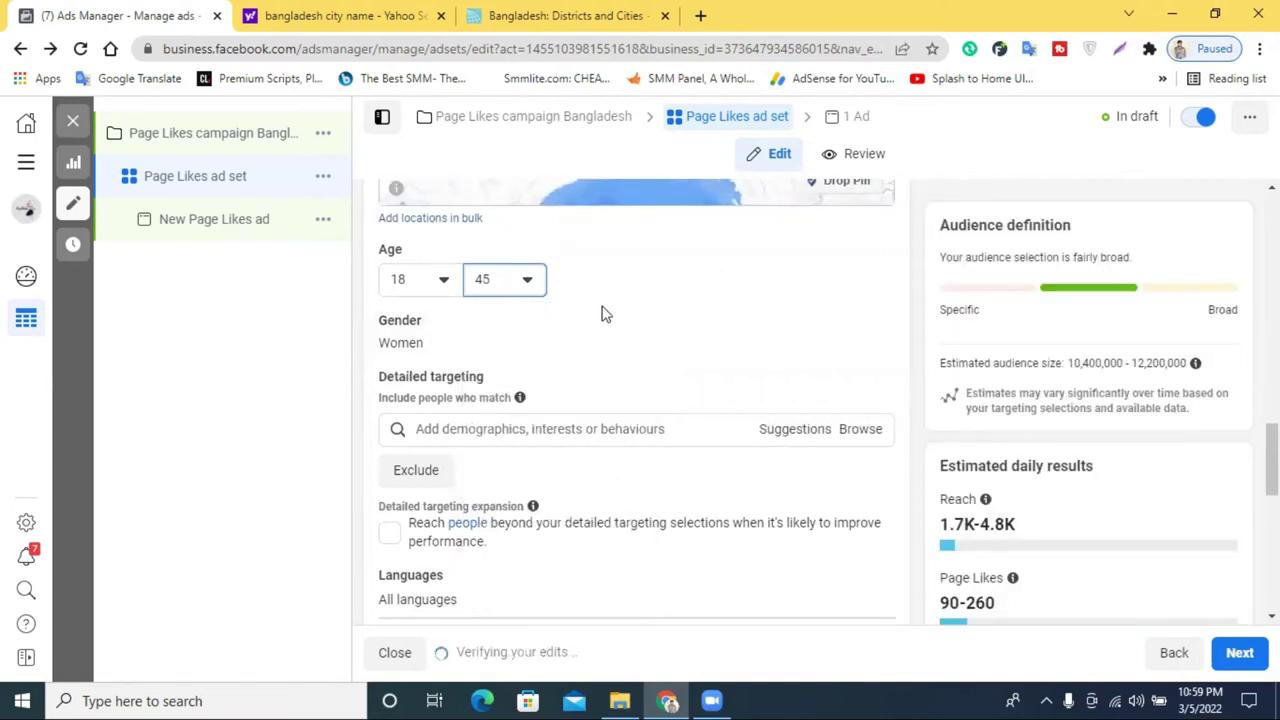
Set the audience gender to All for the Page Likes ad set.
{"action": "scroll", "coordinate": [655, 370], "scroll_direction": "down", "scroll_amount": 1}
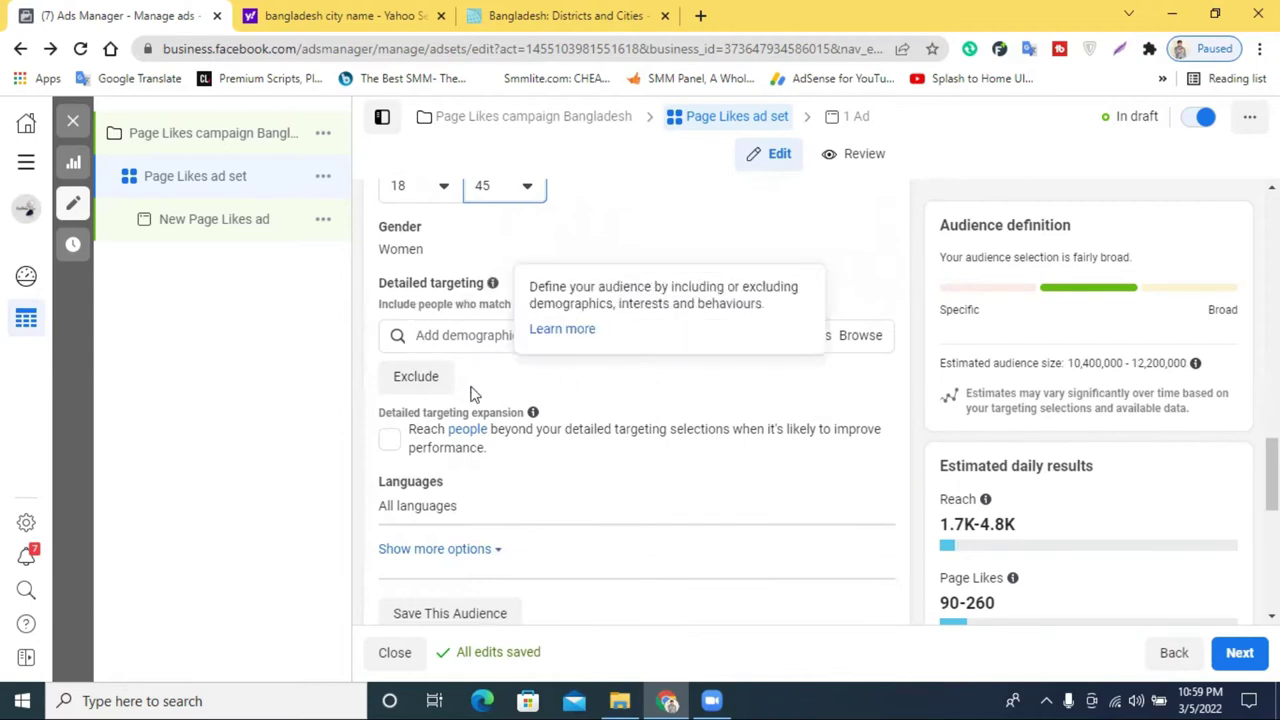
{"action": "left_click", "coordinate": [535, 338]}
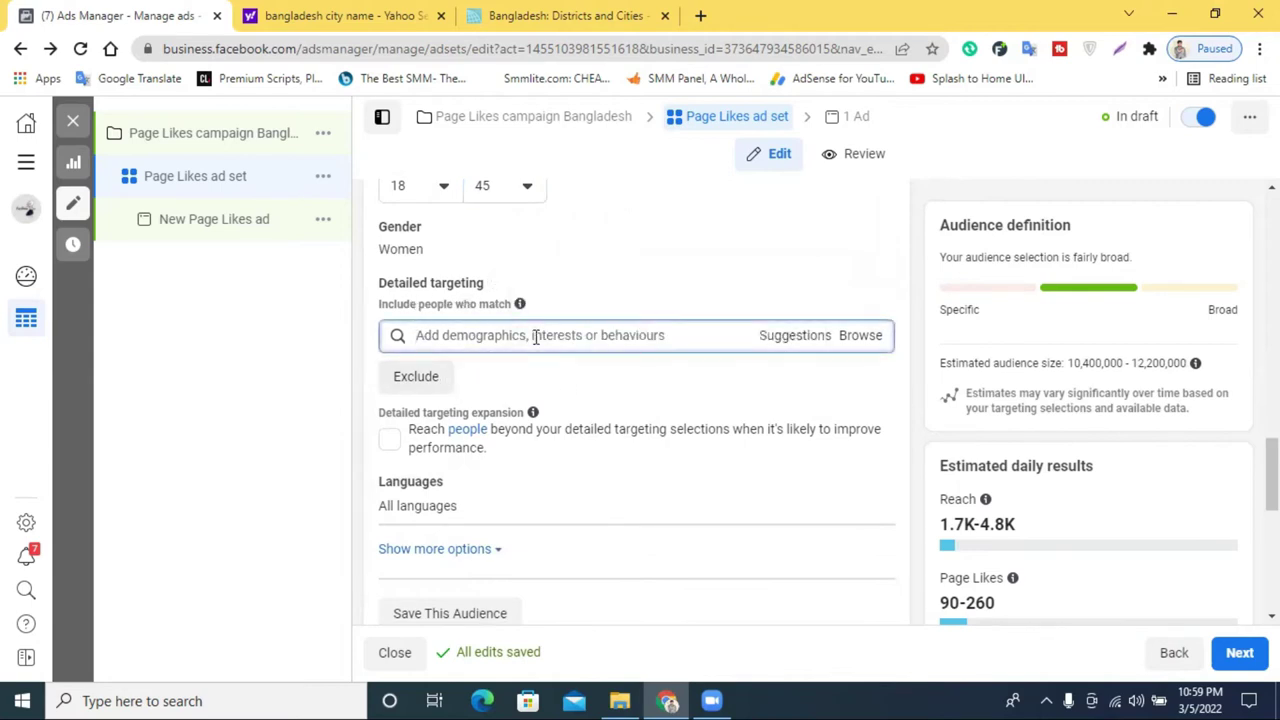
{"action": "scroll", "coordinate": [535, 335], "scroll_direction": "up", "scroll_amount": 2}
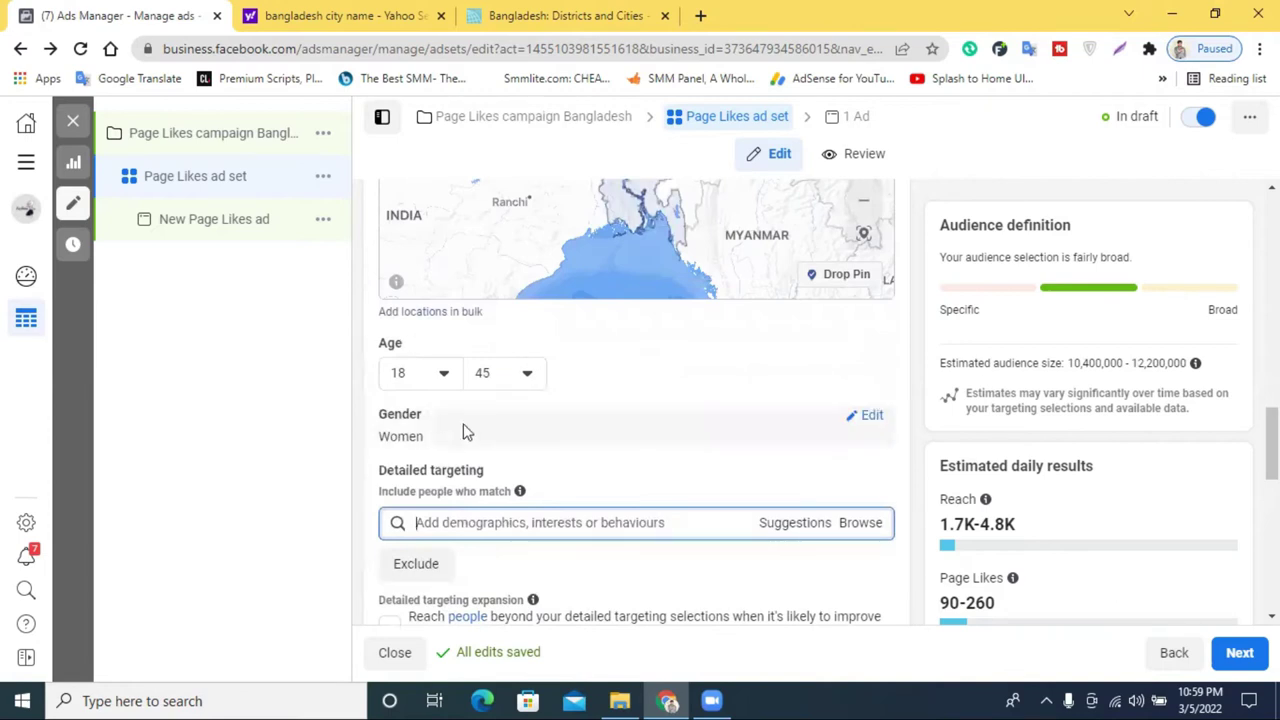
{"action": "mouse_move", "coordinate": [463, 428]}
{"action": "left_click", "coordinate": [870, 424]}
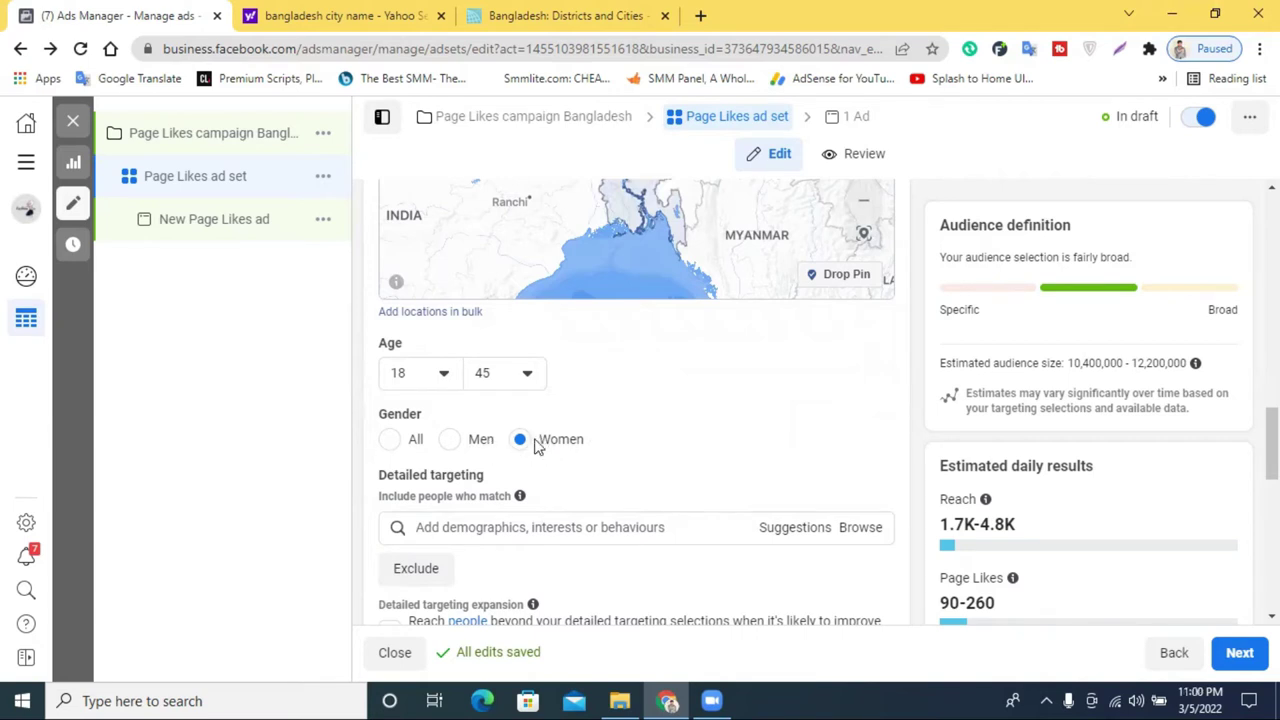
{"action": "left_click", "coordinate": [391, 440]}
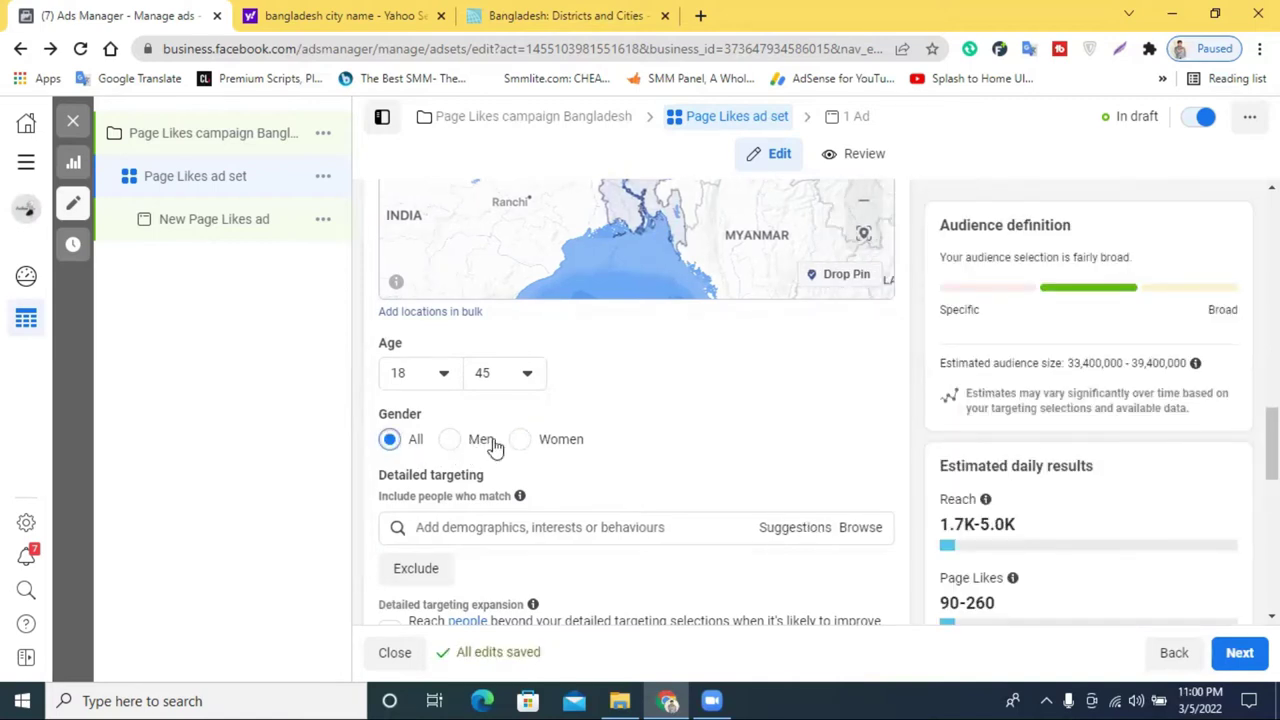
Browse the detailed targeting categories, examining the Demographics group and its Relationship subcategory, and close the list without adding any.
{"action": "scroll", "coordinate": [588, 444], "scroll_direction": "down", "scroll_amount": 1}
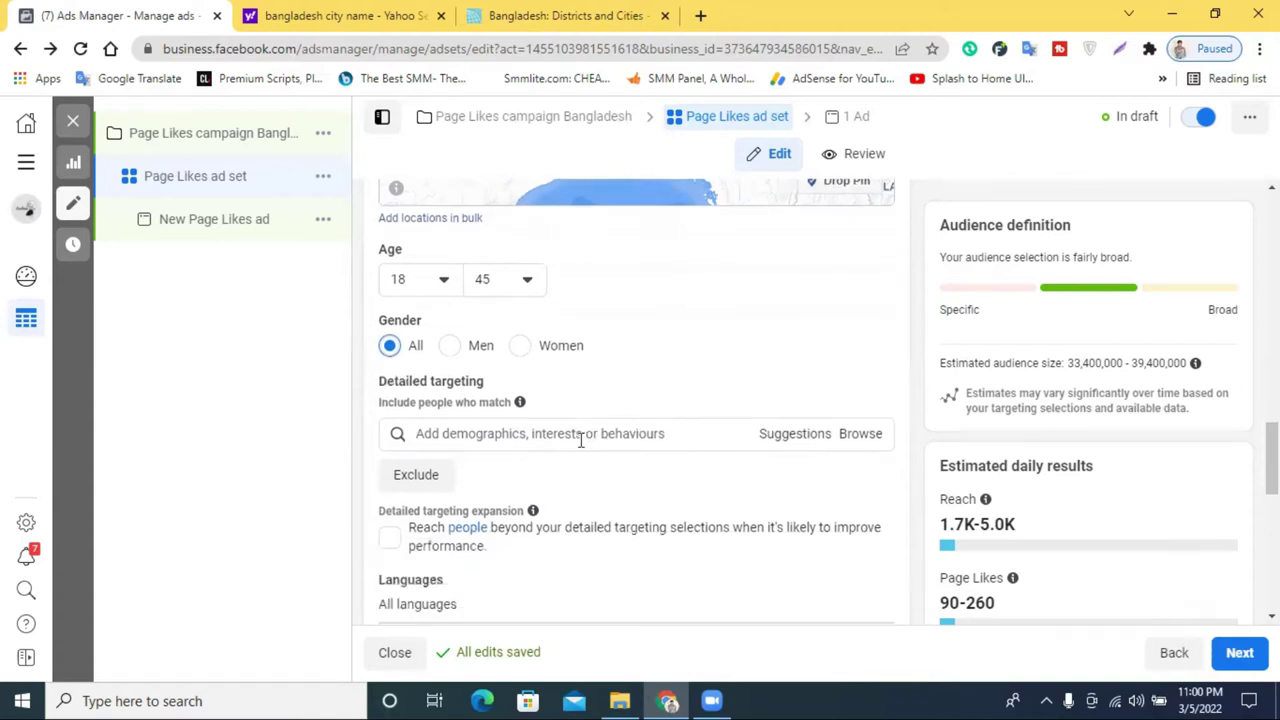
{"action": "left_click", "coordinate": [547, 438]}
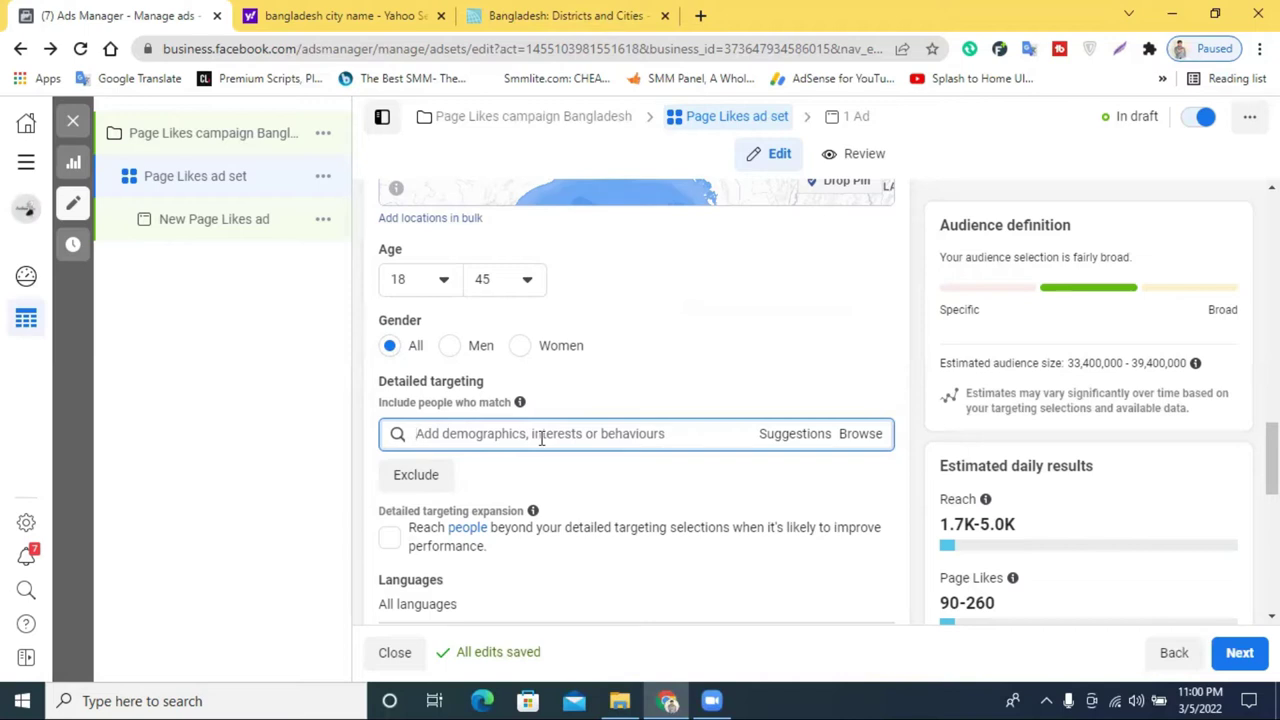
{"action": "left_click", "coordinate": [861, 436]}
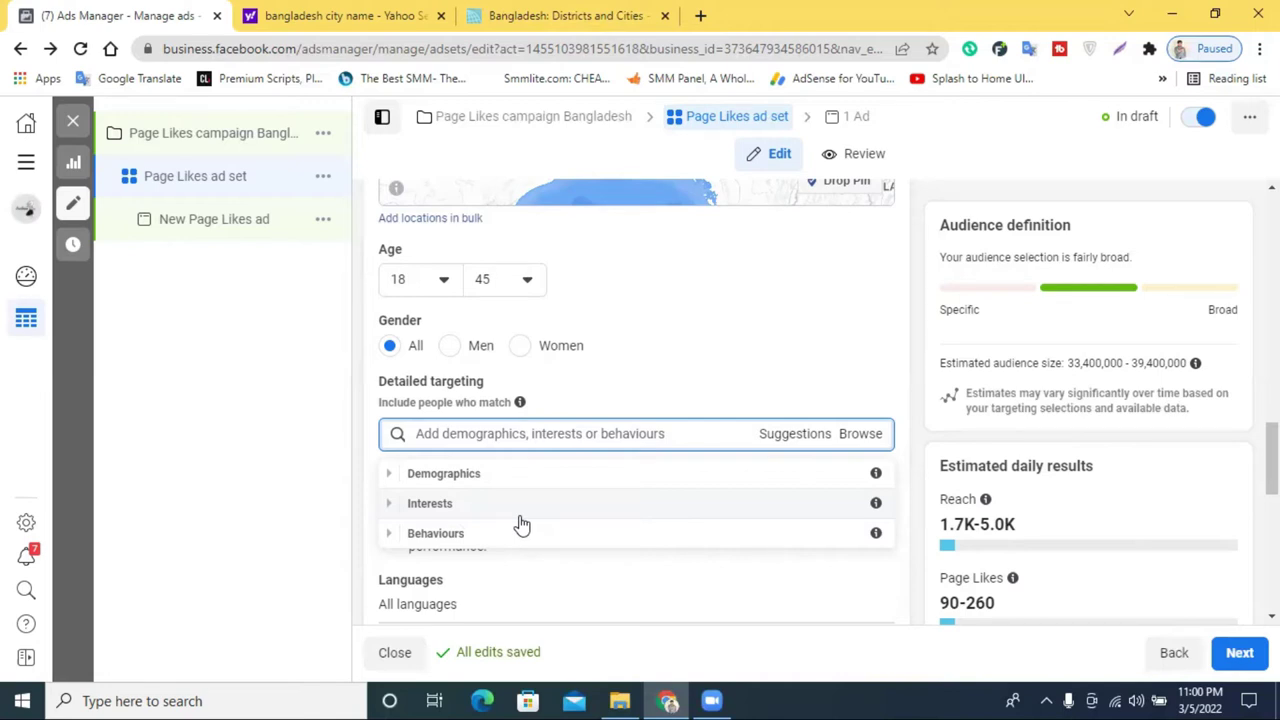
{"action": "left_click", "coordinate": [391, 476]}
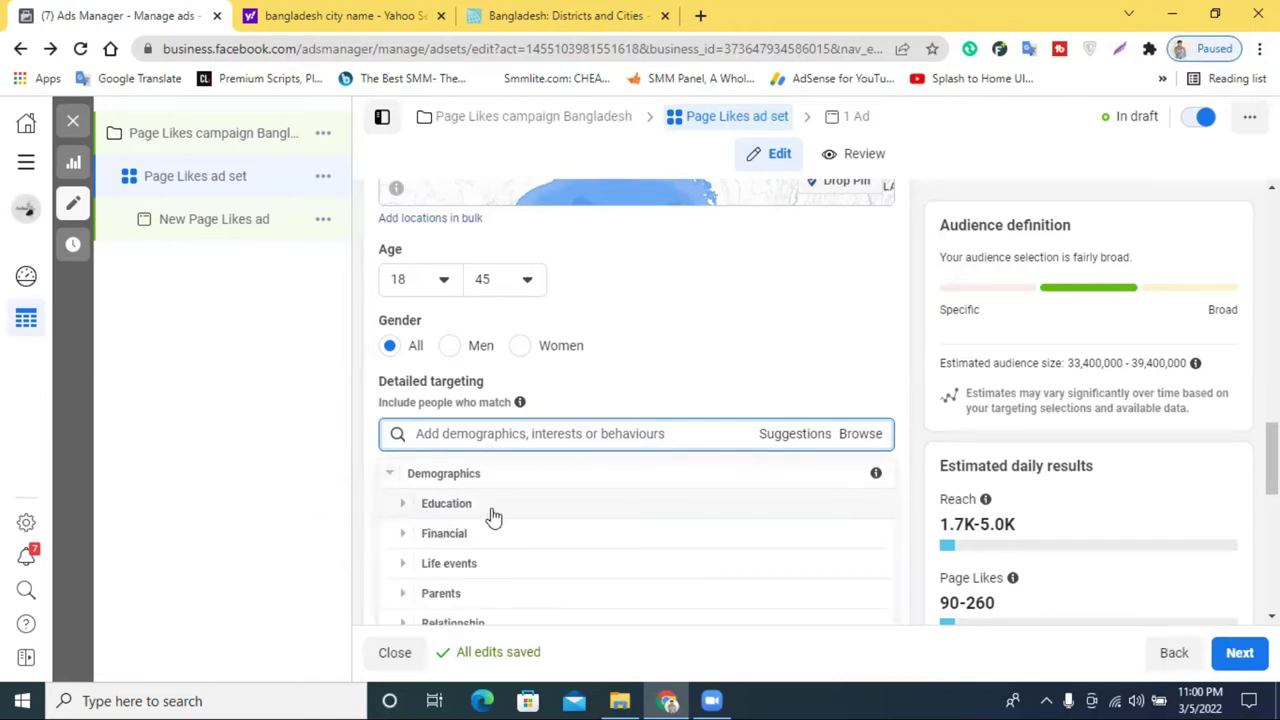
{"action": "scroll", "coordinate": [520, 515], "scroll_direction": "down", "scroll_amount": 1}
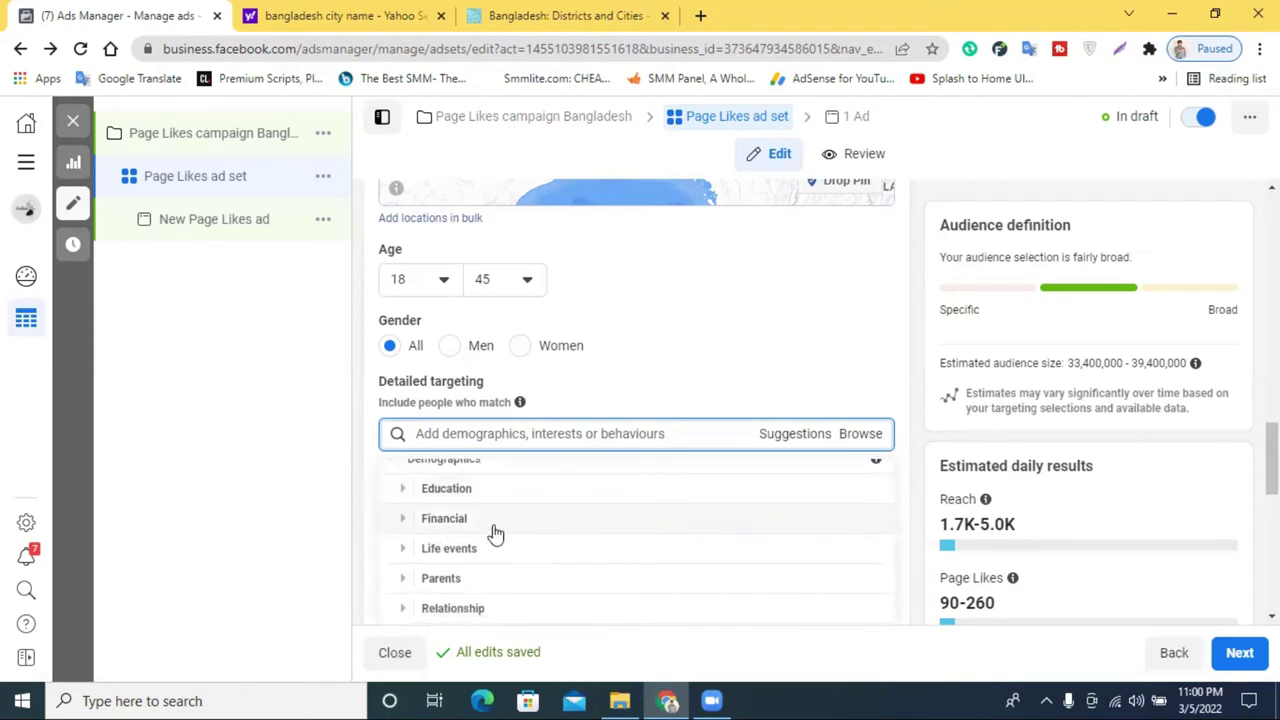
{"action": "scroll", "coordinate": [491, 533], "scroll_direction": "down", "scroll_amount": 1}
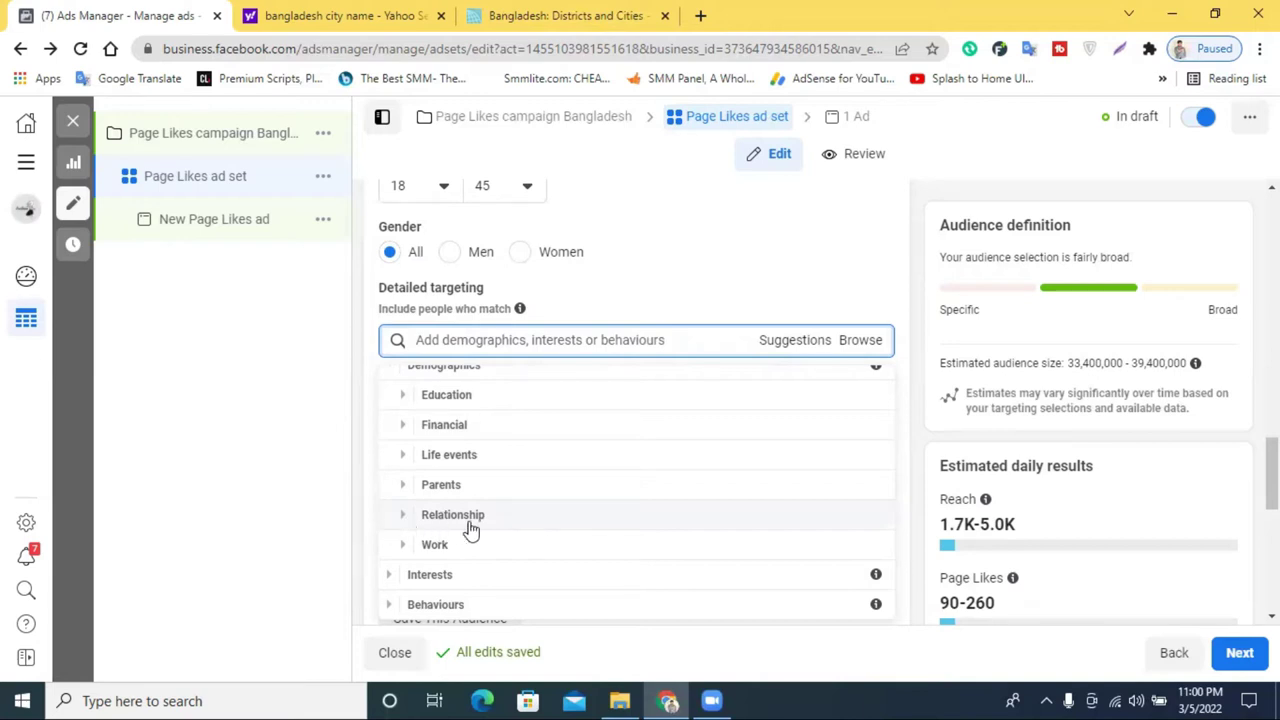
{"action": "left_click", "coordinate": [405, 520]}
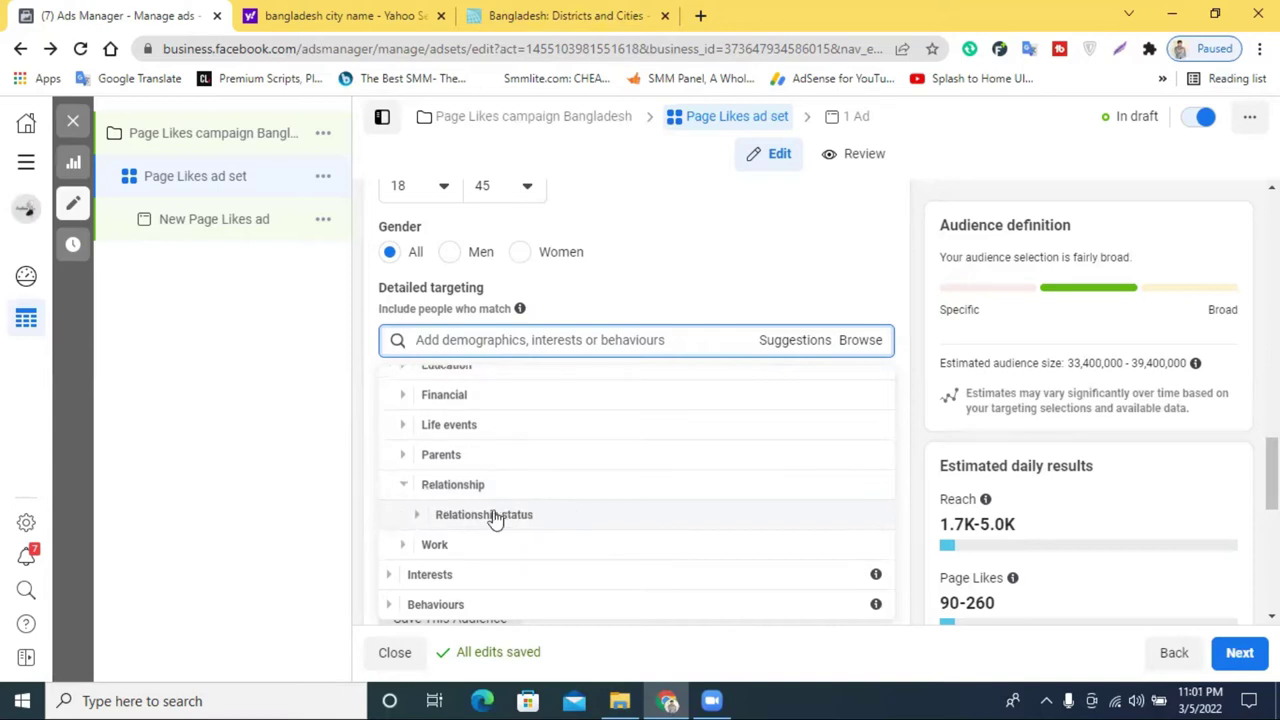
{"action": "scroll", "coordinate": [413, 505], "scroll_direction": "down", "scroll_amount": 1}
{"action": "left_click", "coordinate": [404, 485]}
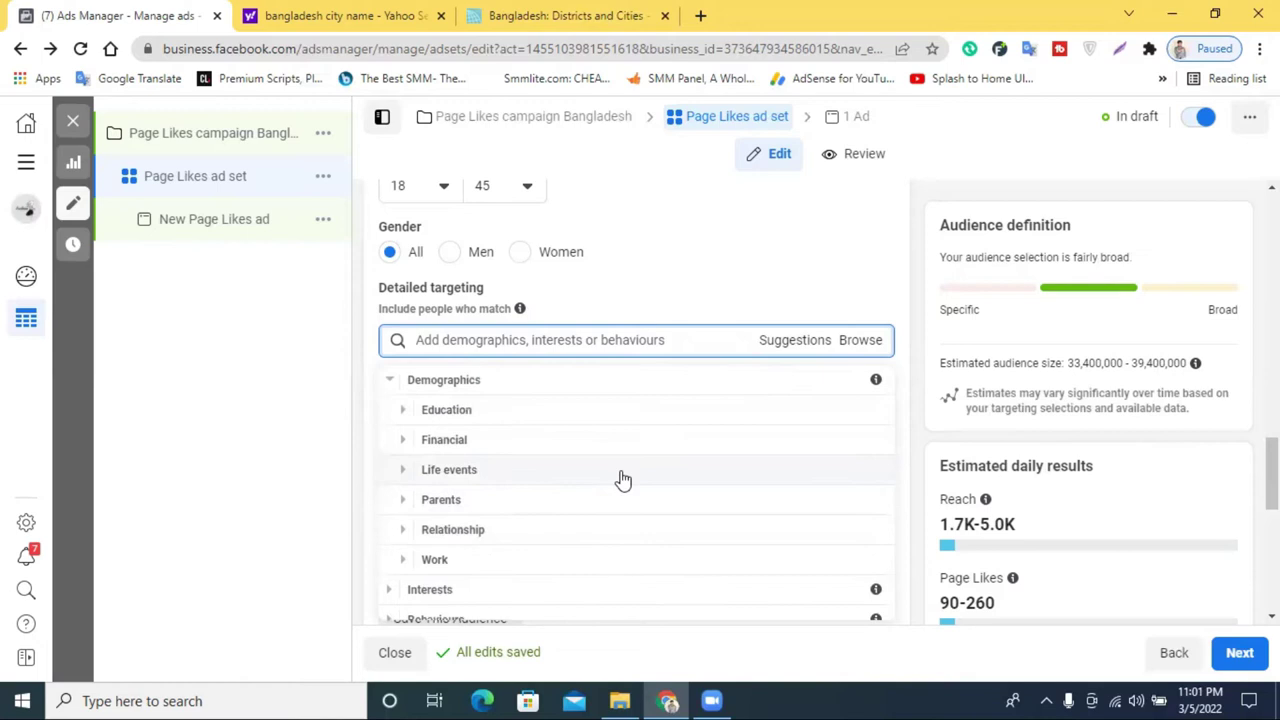
{"action": "scroll", "coordinate": [620, 483], "scroll_direction": "up", "scroll_amount": 3}
{"action": "scroll", "coordinate": [423, 500], "scroll_direction": "down", "scroll_amount": 2}
{"action": "left_click", "coordinate": [397, 479]}
{"action": "scroll", "coordinate": [500, 480], "scroll_direction": "down", "scroll_amount": 1}
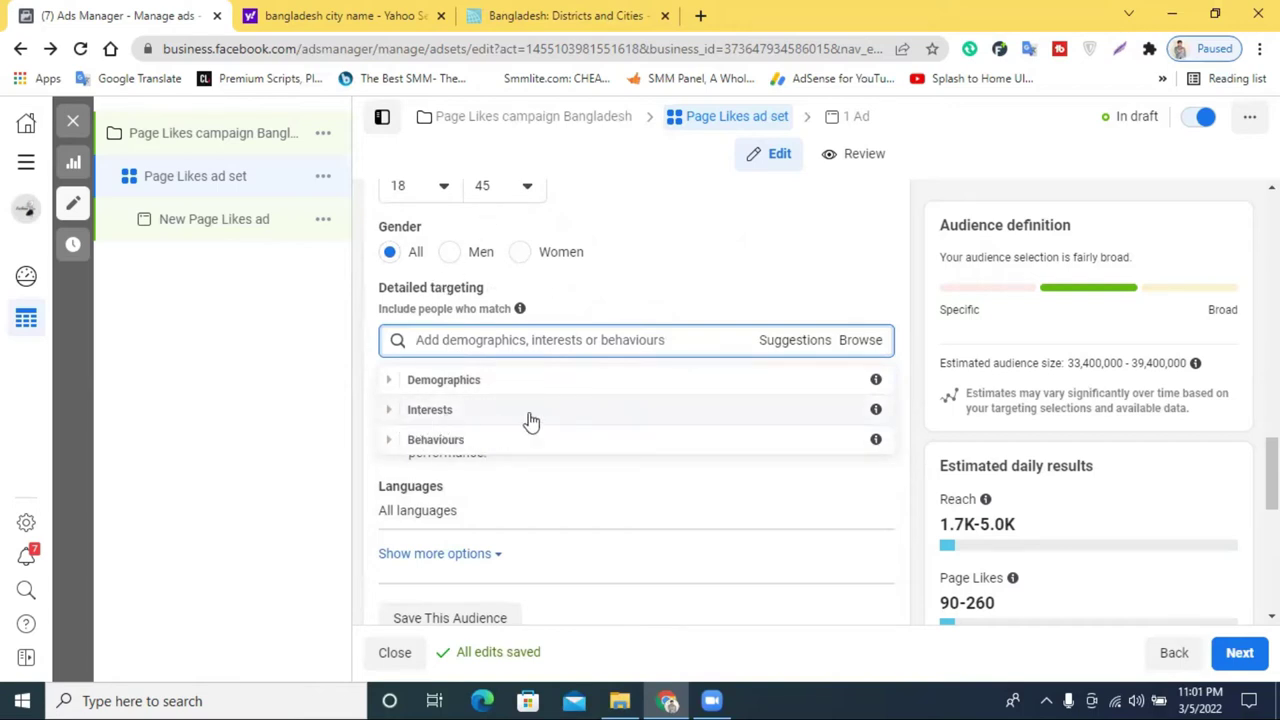
{"action": "left_click", "coordinate": [360, 398]}
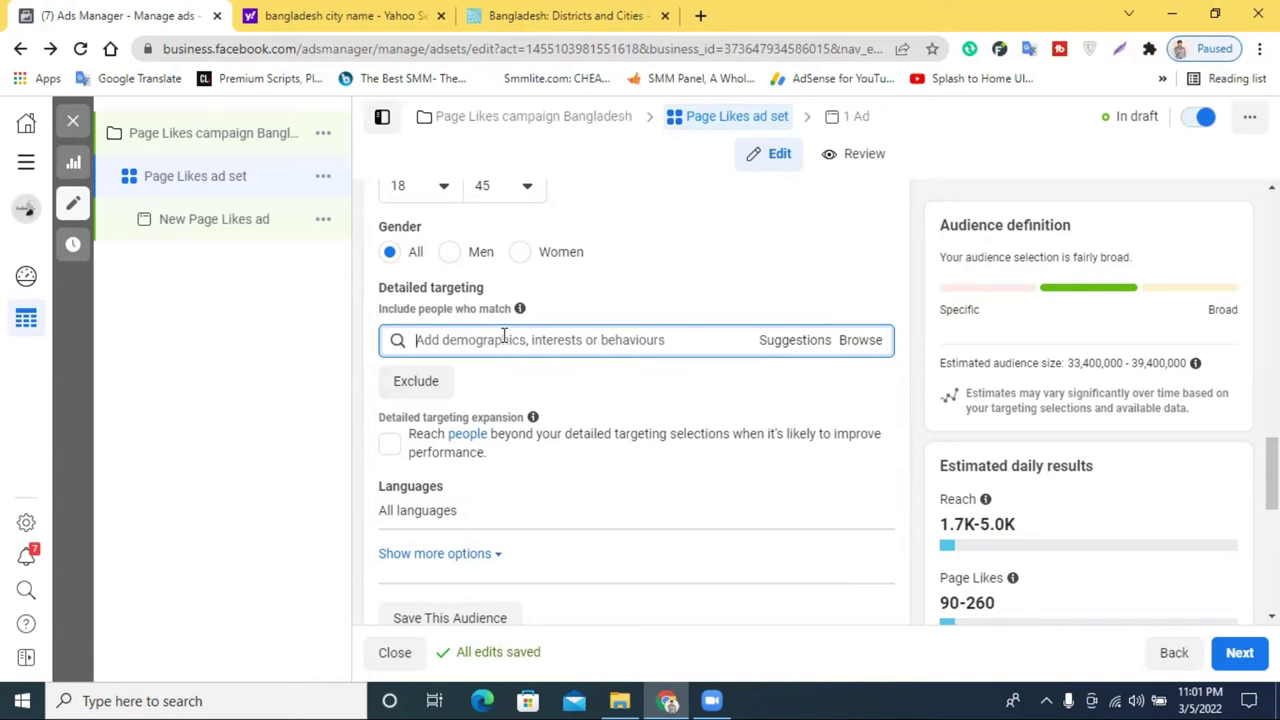
Minimize the current browser window and open a maximized Chrome window under the last existing user profile.
{"action": "left_click", "coordinate": [700, 15]}
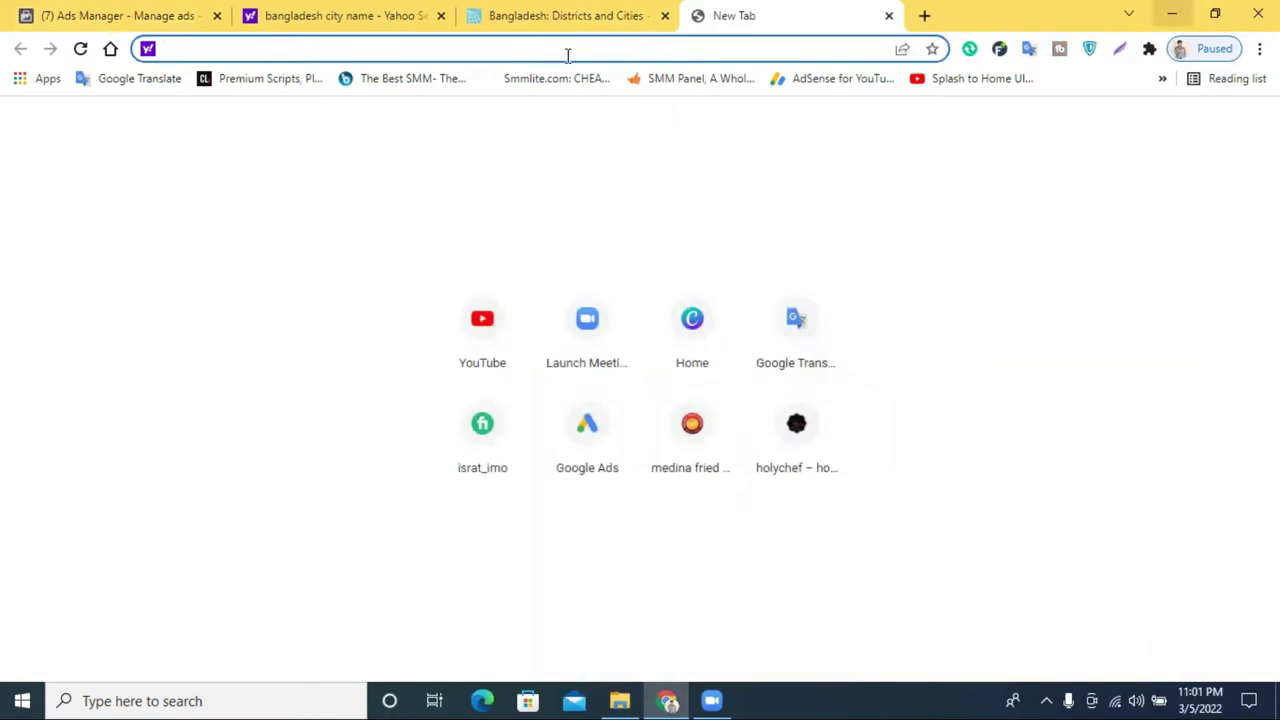
{"action": "left_click", "coordinate": [1172, 14]}
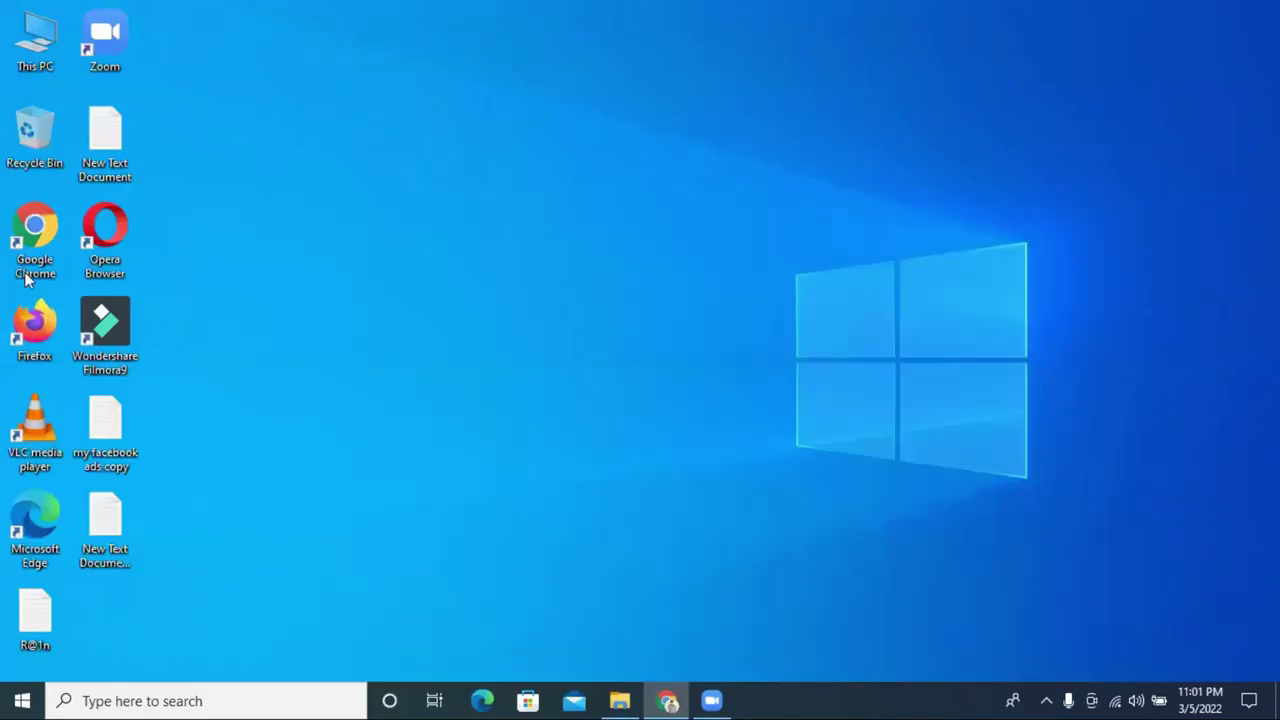
{"action": "left_click", "coordinate": [27, 252]}
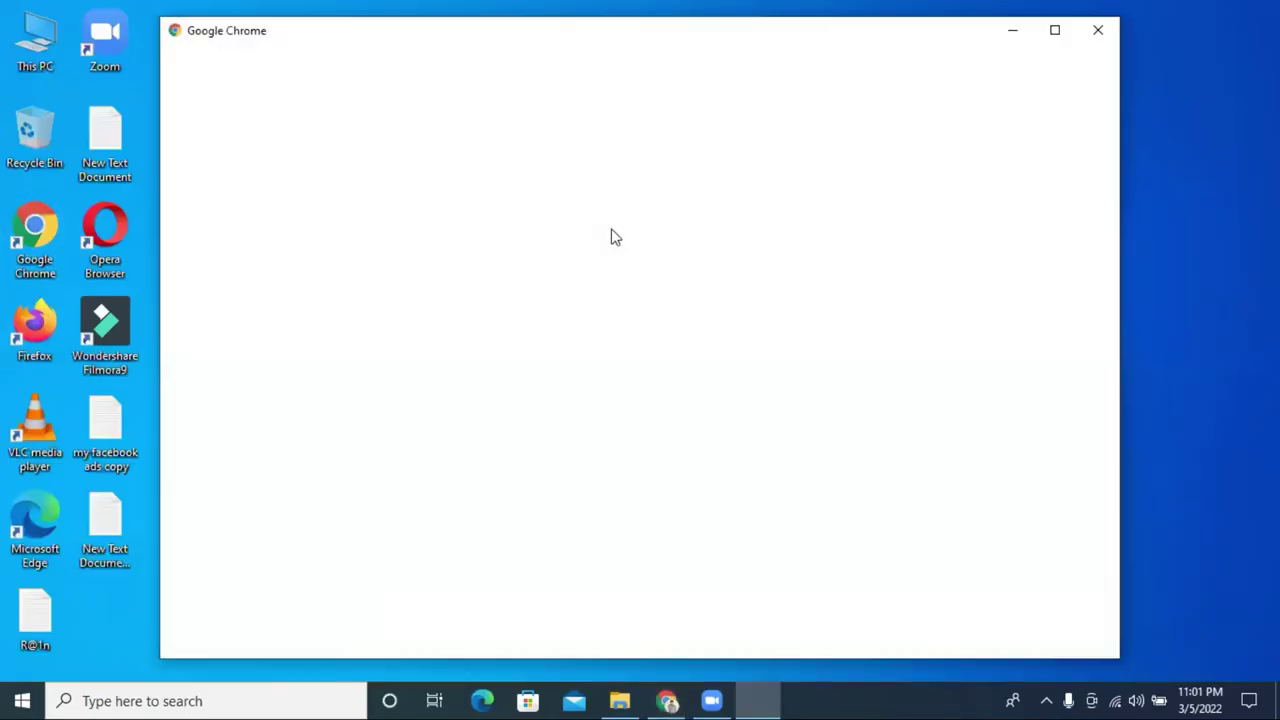
{"action": "left_click", "coordinate": [1052, 31]}
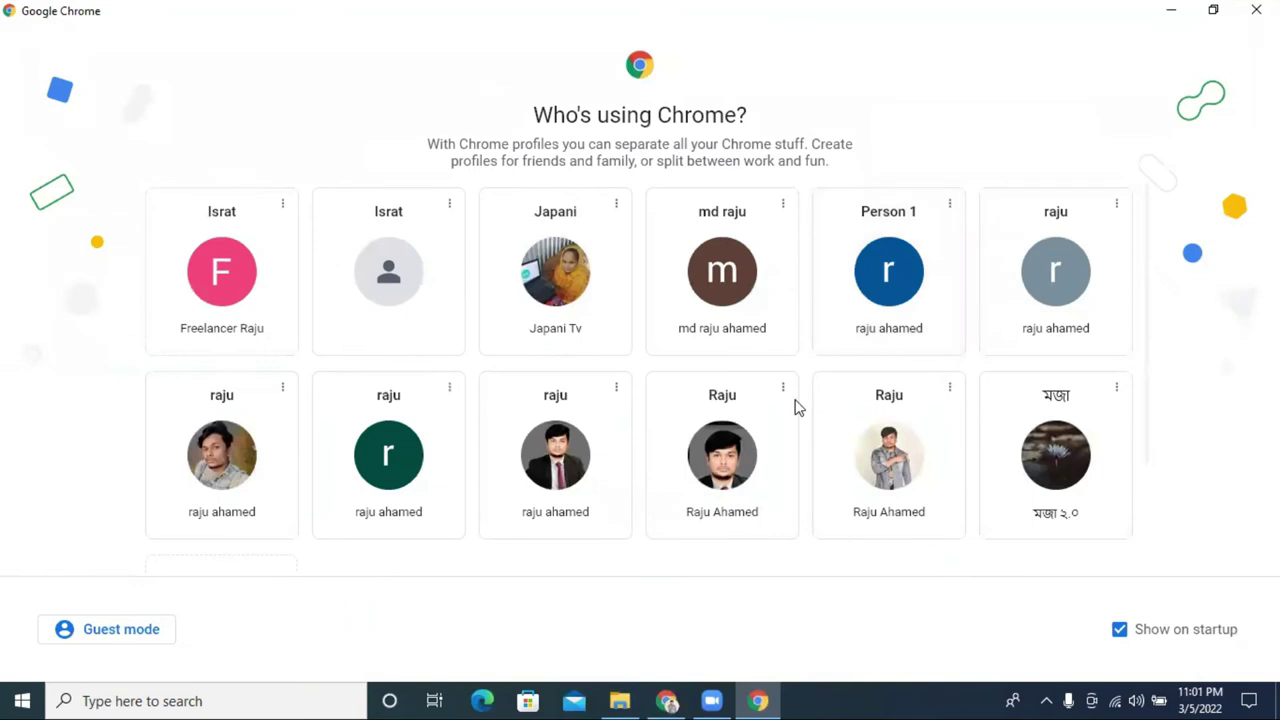
{"action": "scroll", "coordinate": [797, 409], "scroll_direction": "down", "scroll_amount": 2}
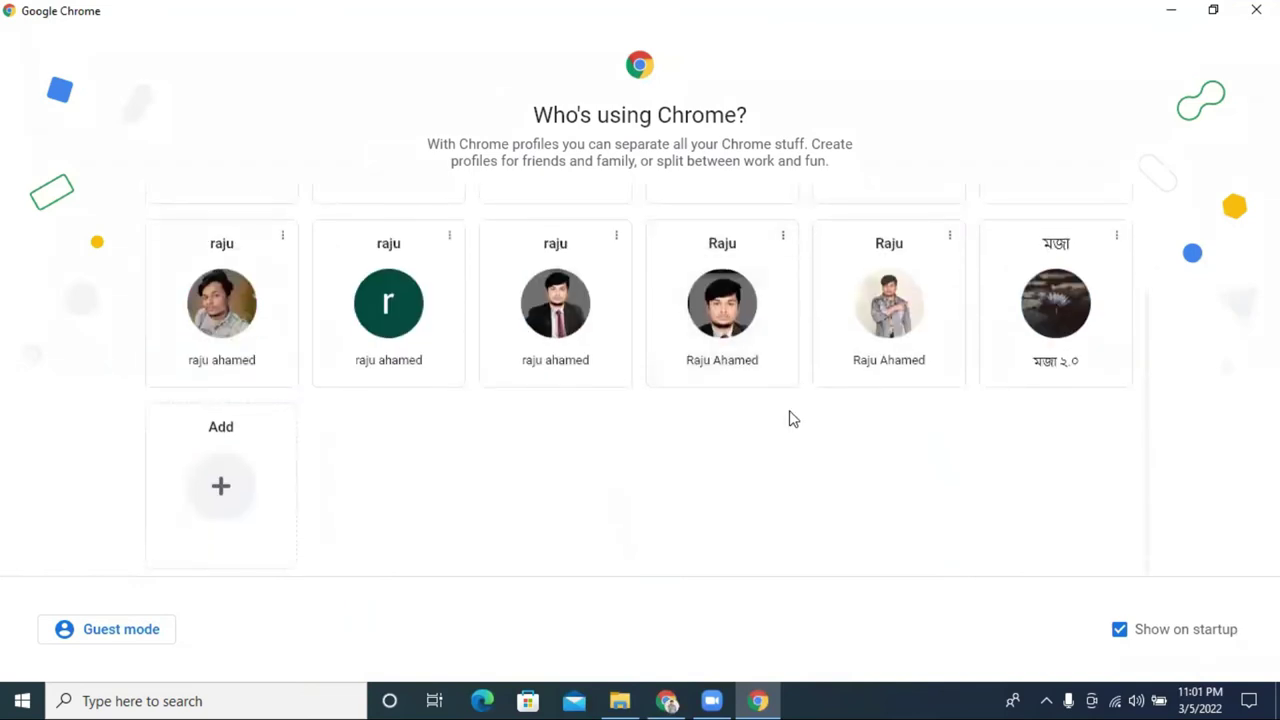
{"action": "left_click", "coordinate": [1058, 344]}
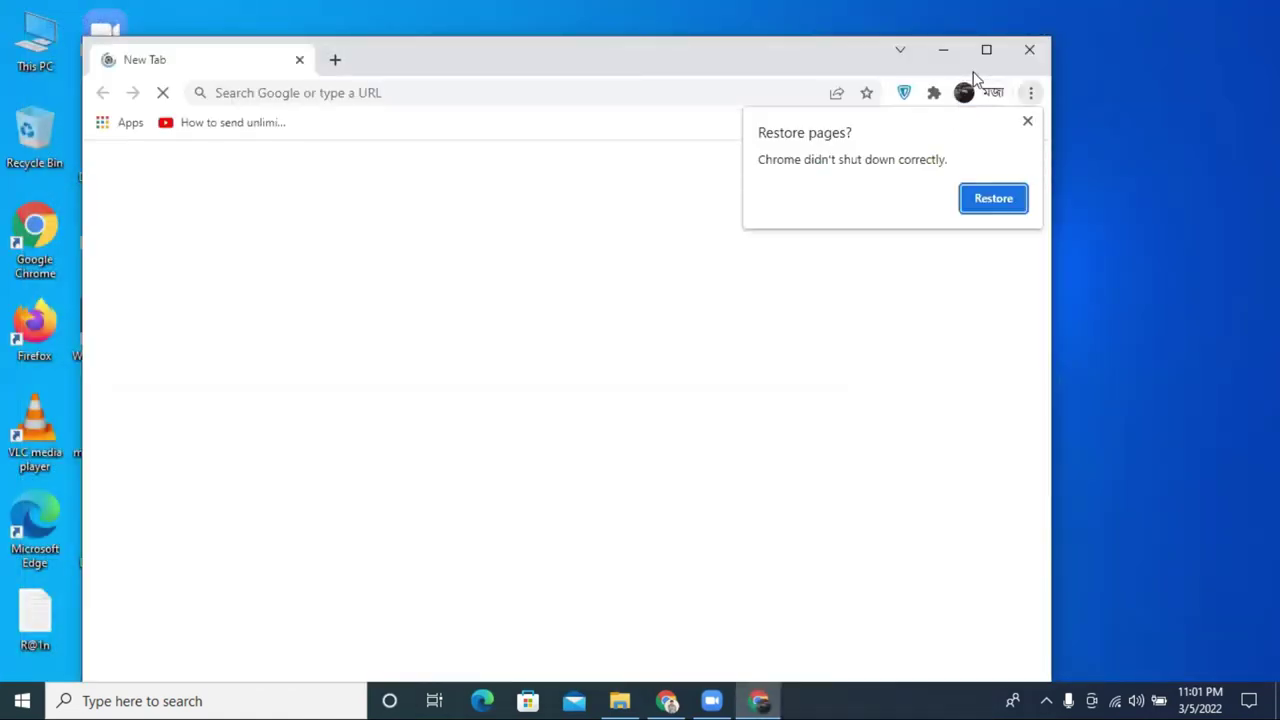
{"action": "left_click", "coordinate": [985, 49]}
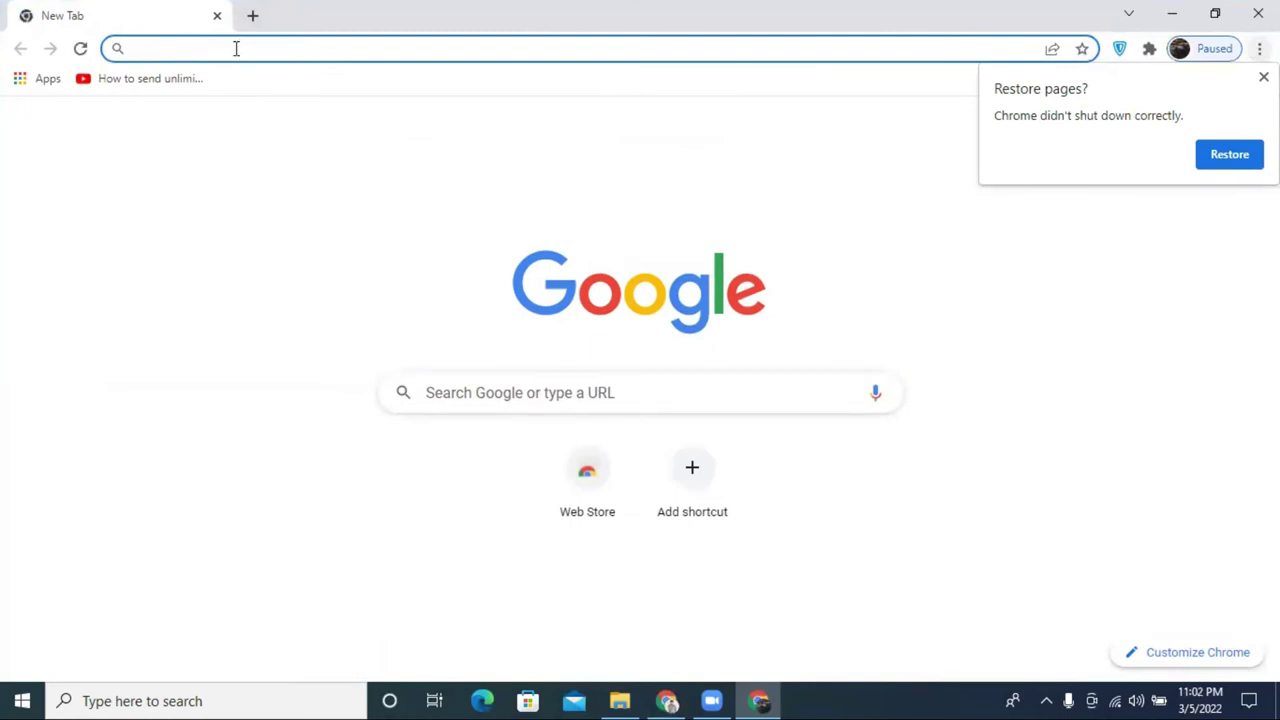
Search Google for "facebook interest targeting tool".
{"action": "type", "text": "faceboo"}
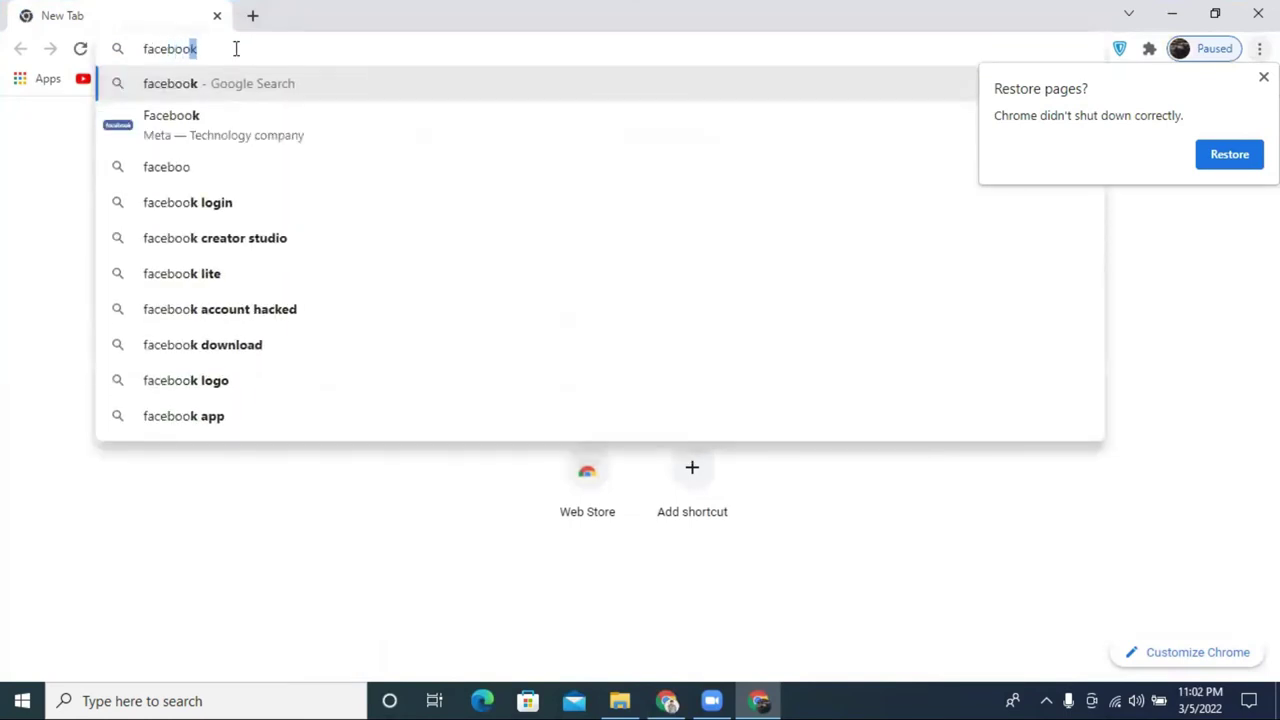
{"action": "type", "text": "k in"}
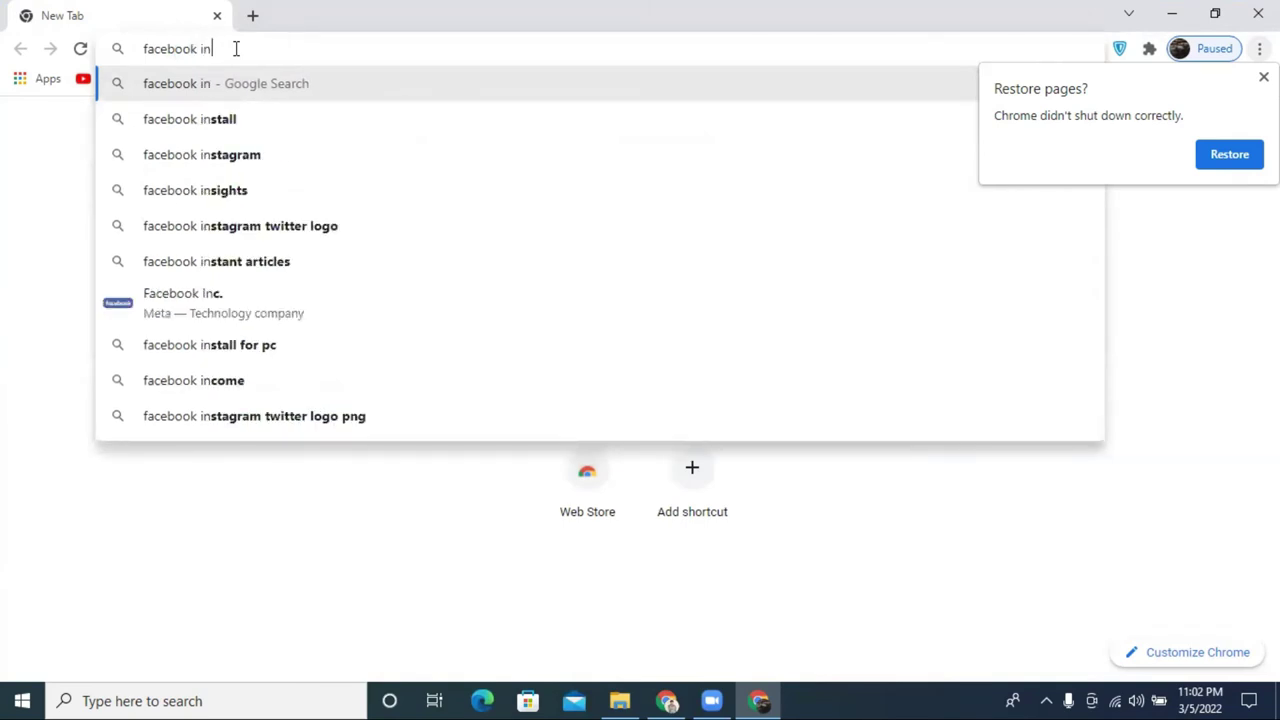
{"action": "type", "text": "te"}
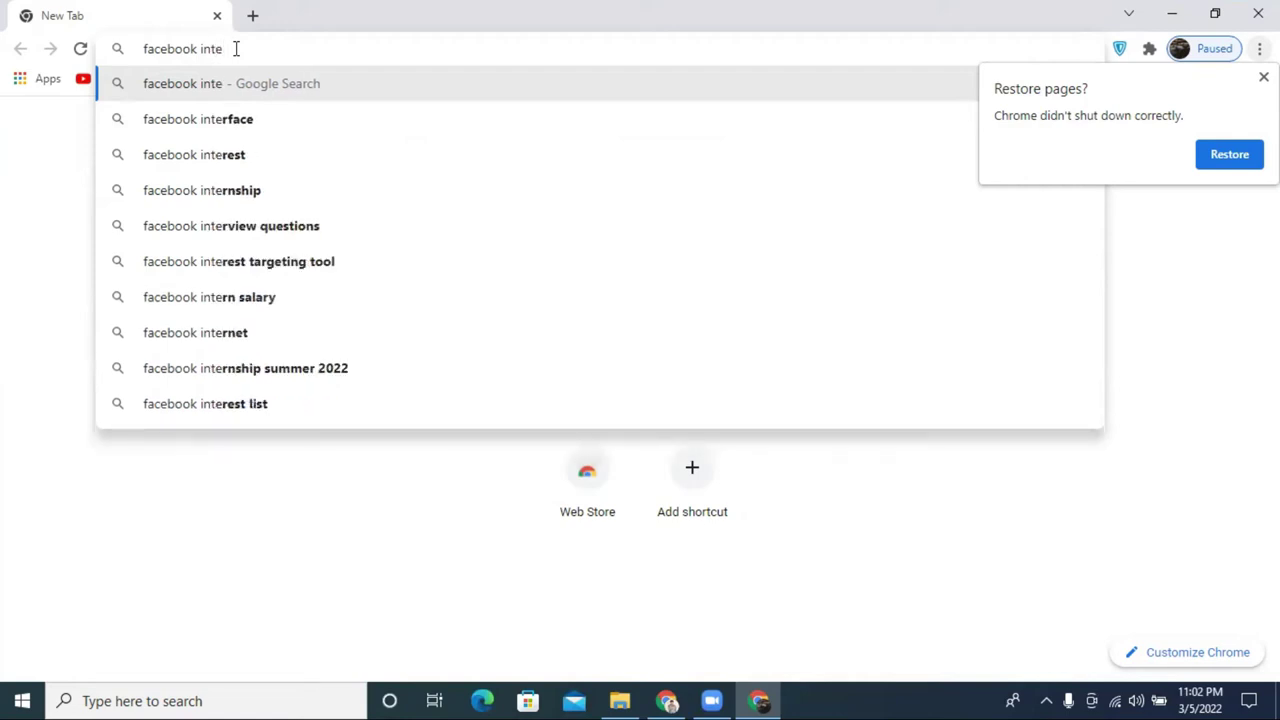
{"action": "type", "text": "re"}
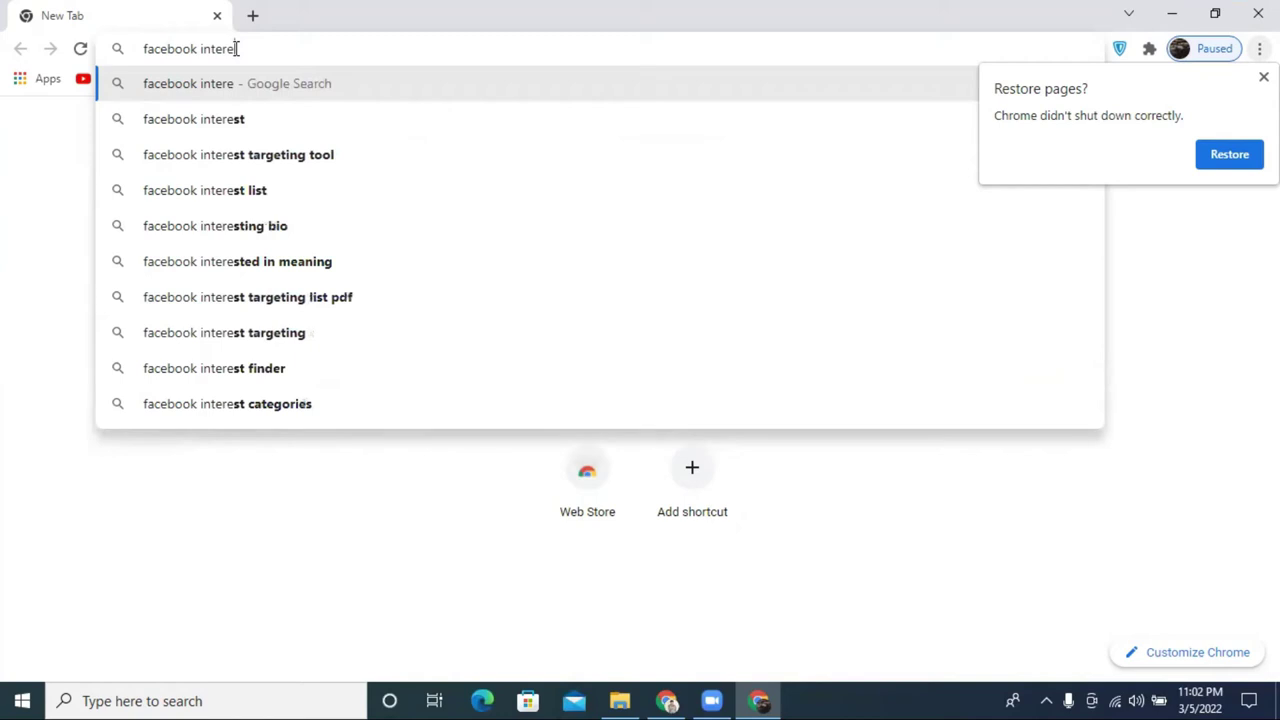
{"action": "type", "text": "st "}
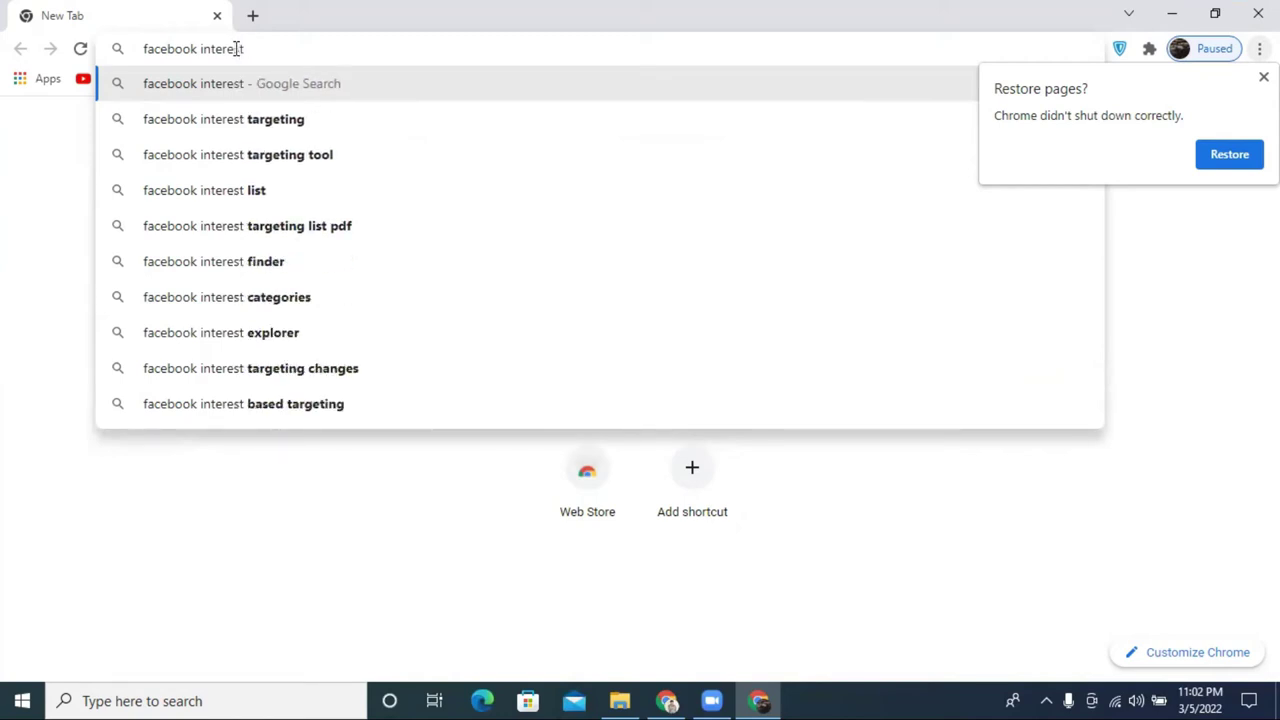
{"action": "type", "text": "tar"}
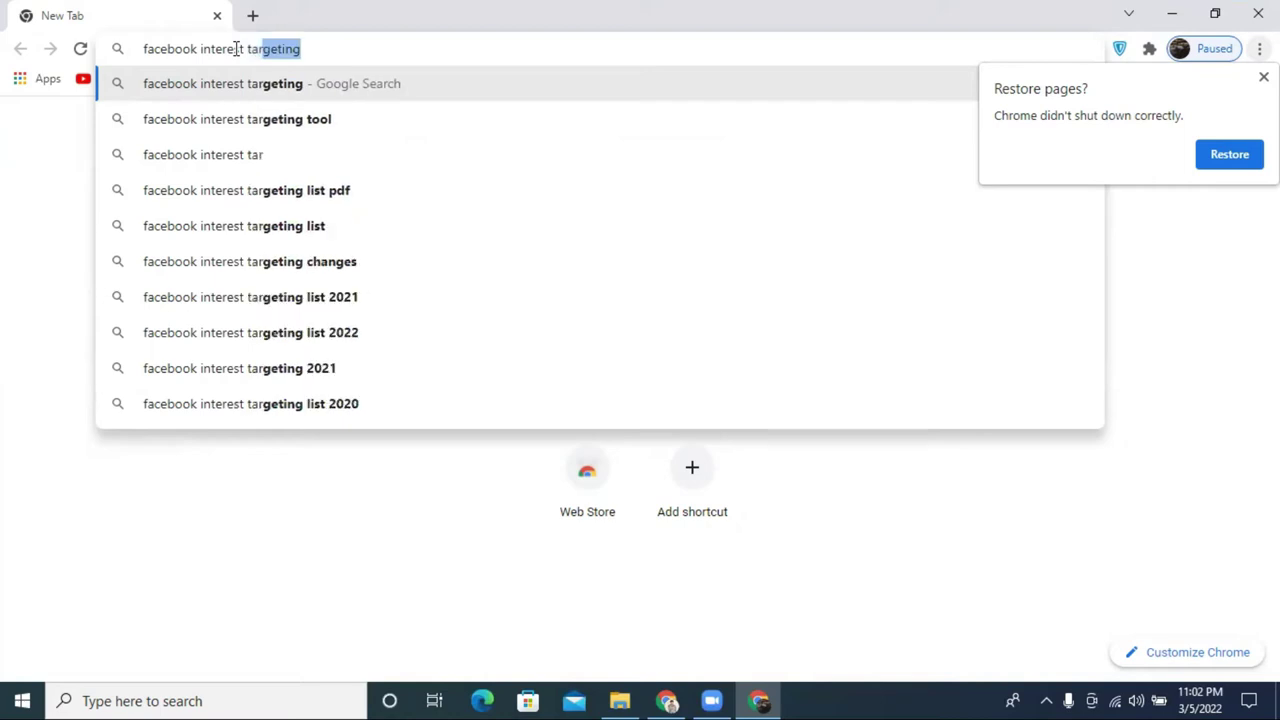
{"action": "left_click", "coordinate": [334, 119]}
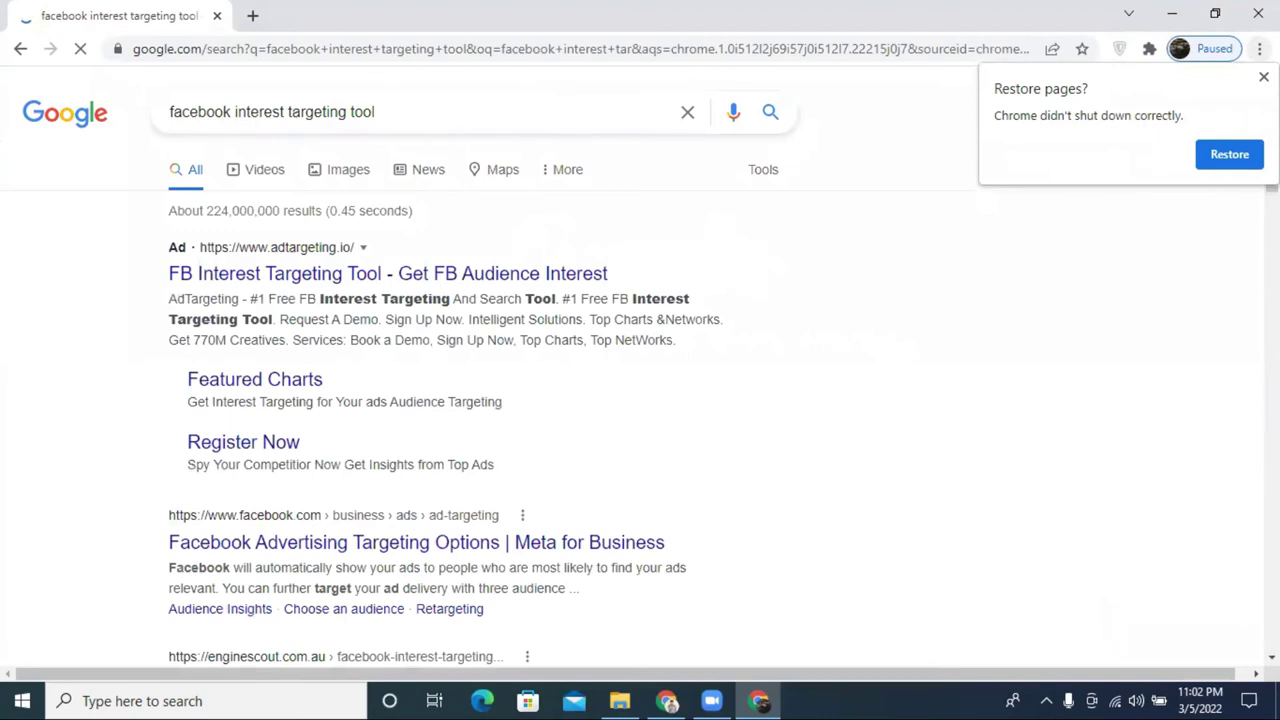
Open the Engine Scout Free Facebook Interest Targeting Tool result in a new tab, keeping the search results open, and view it.
{"action": "scroll", "coordinate": [590, 350], "scroll_direction": "down", "scroll_amount": 3}
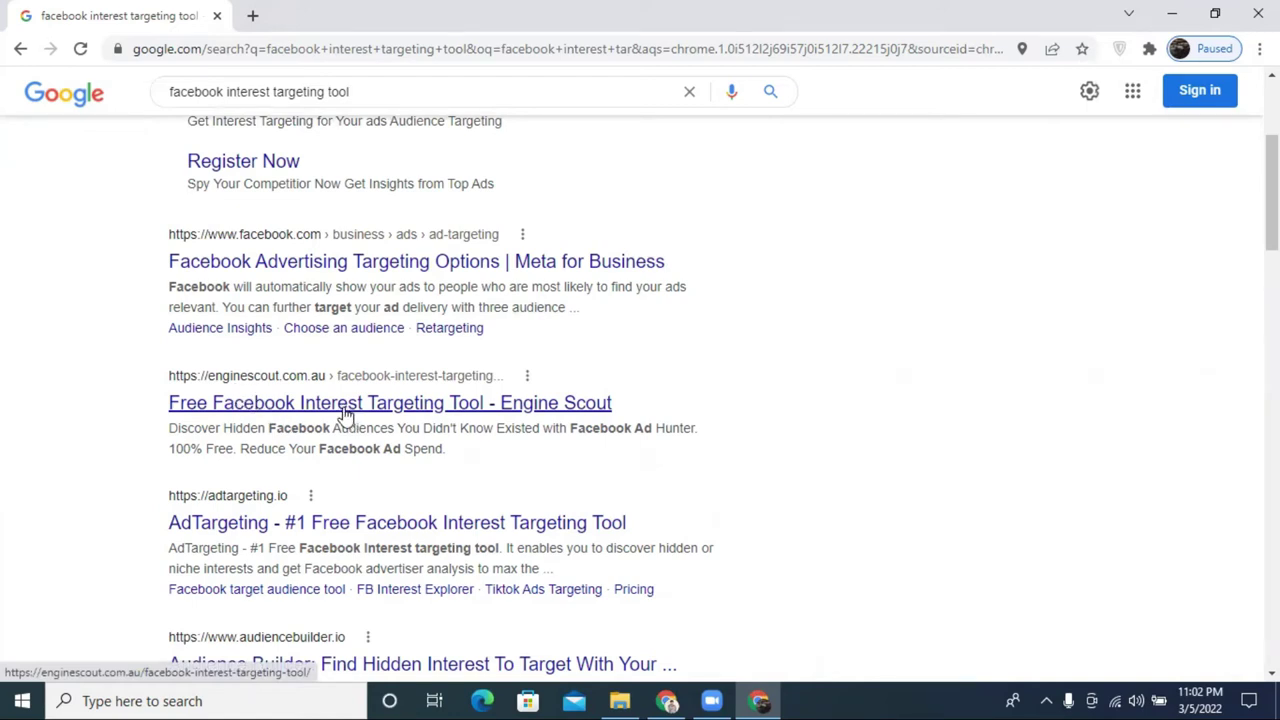
{"action": "left_click", "coordinate": [263, 408]}
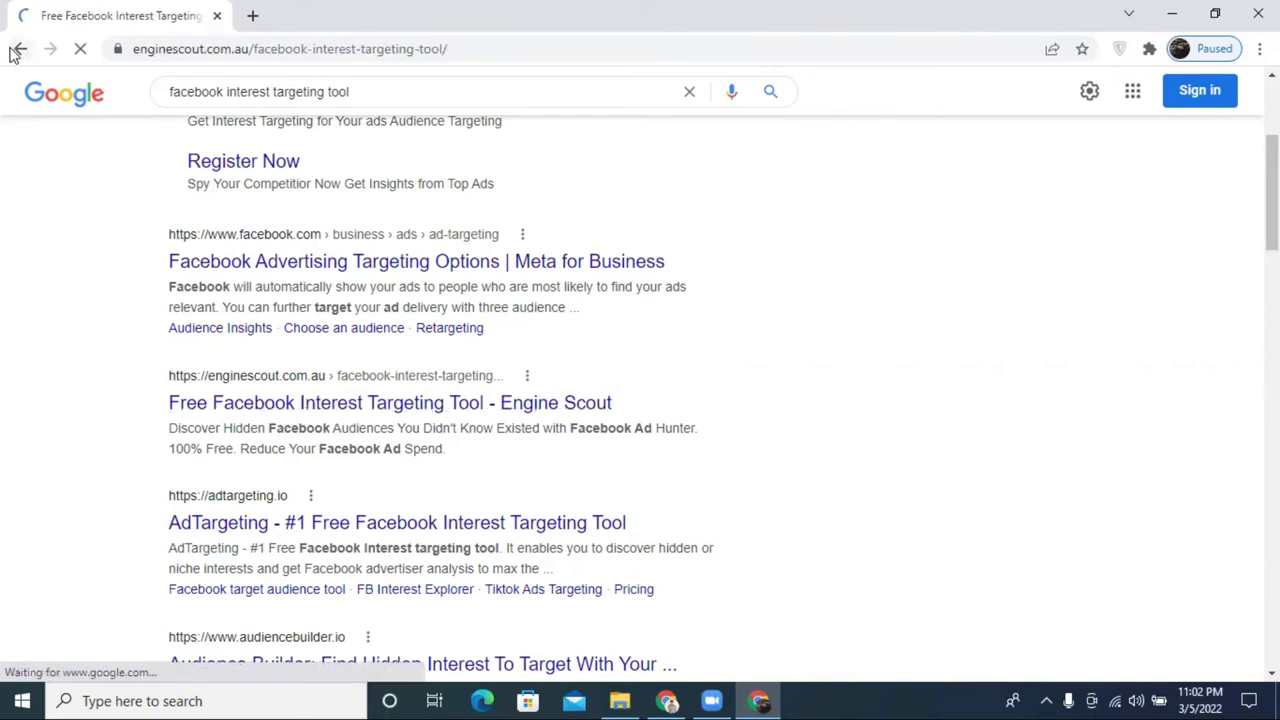
{"action": "key", "text": "alt+Left"}
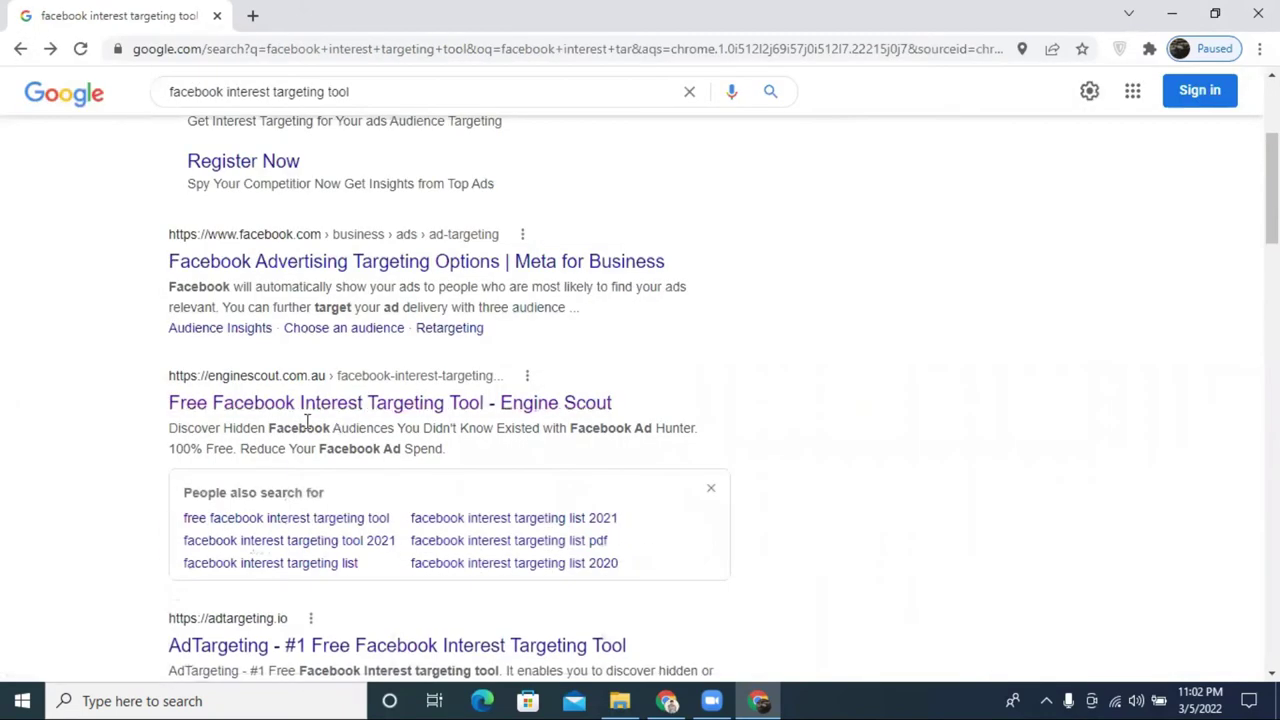
{"action": "right_click", "coordinate": [300, 410]}
{"action": "left_click", "coordinate": [342, 423]}
{"action": "left_click", "coordinate": [320, 14]}
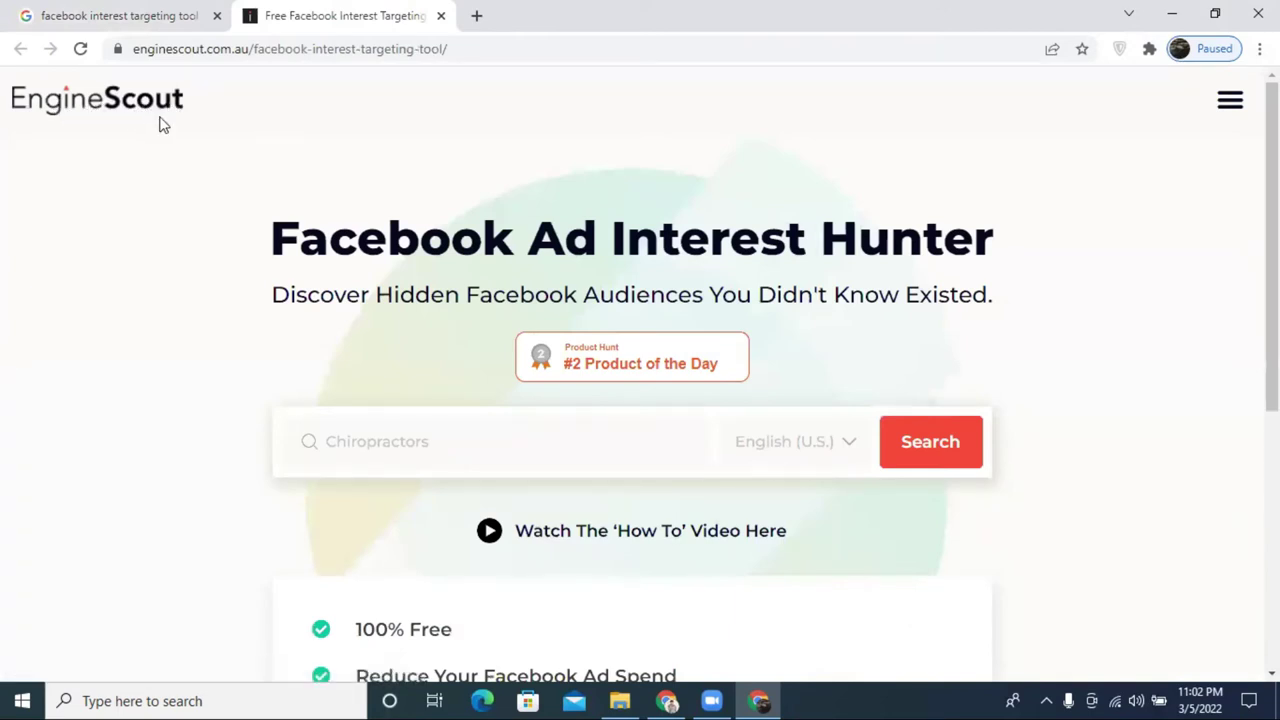
From the search results, open the Audience Builder result in its own tab and display it beside the Engine Scout page.
{"action": "left_click", "coordinate": [100, 12]}
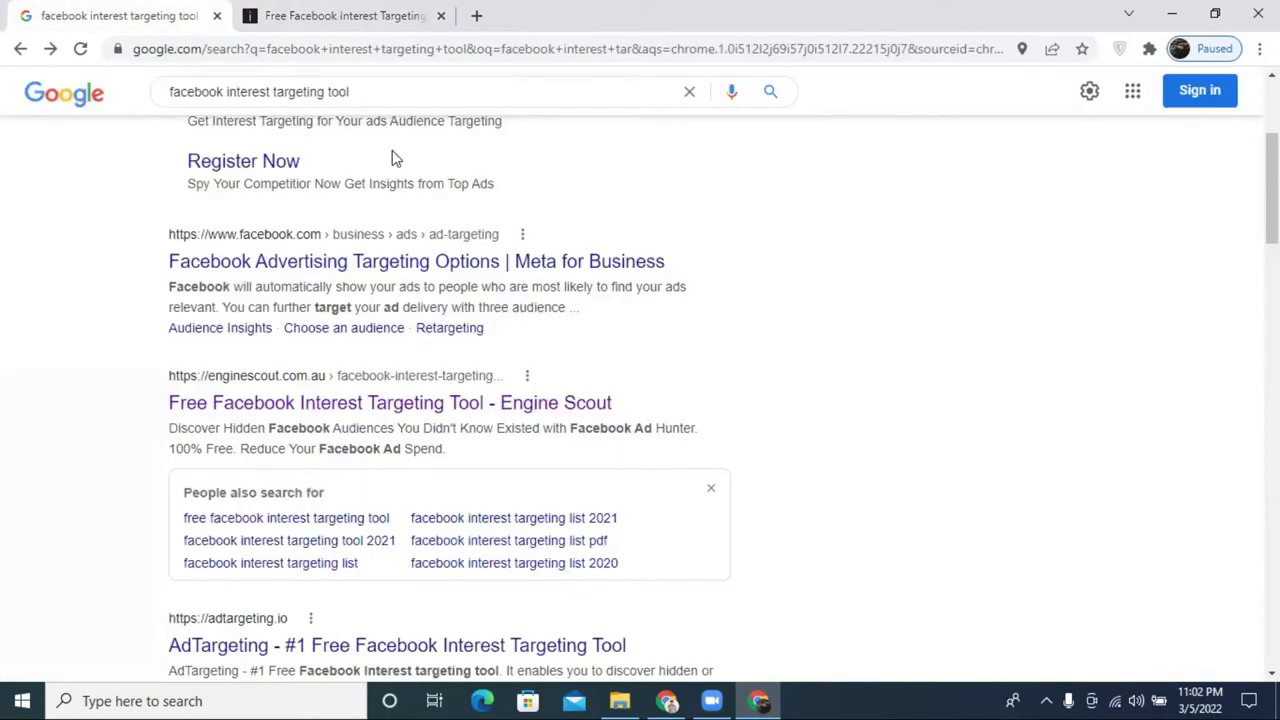
{"action": "scroll", "coordinate": [378, 305], "scroll_direction": "down", "scroll_amount": 5}
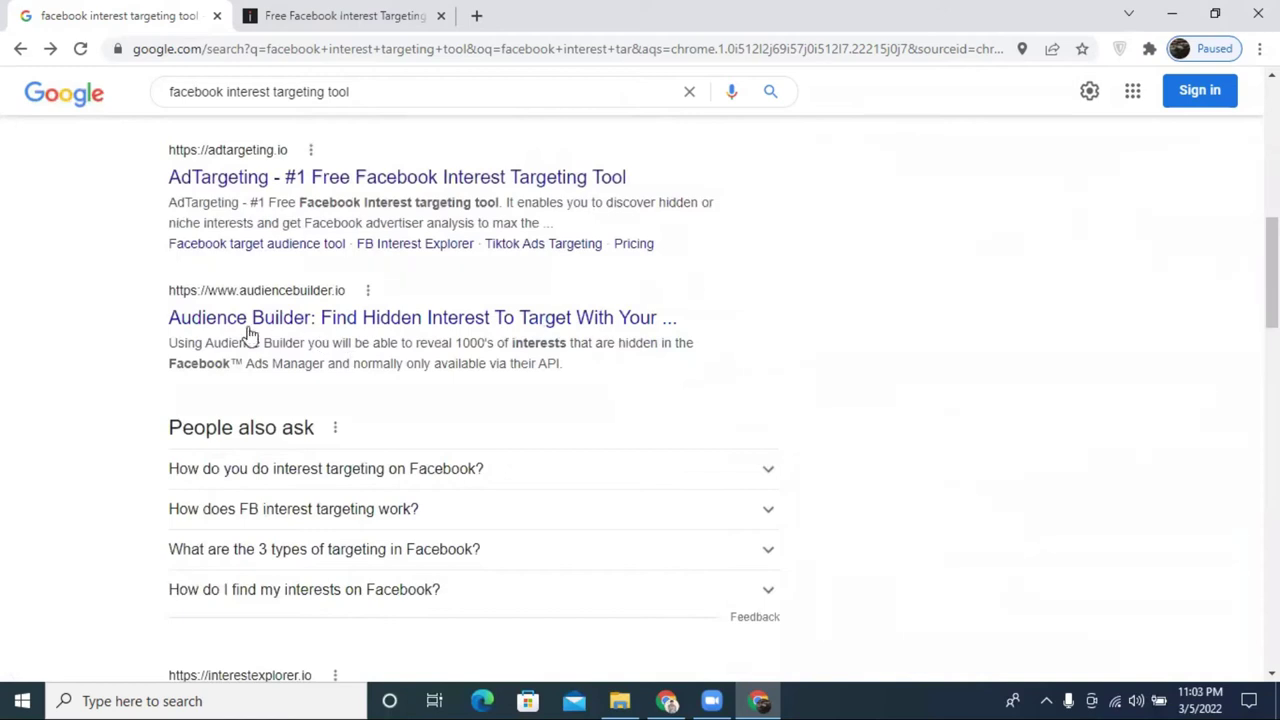
{"action": "right_click", "coordinate": [320, 318]}
{"action": "left_click", "coordinate": [343, 332]}
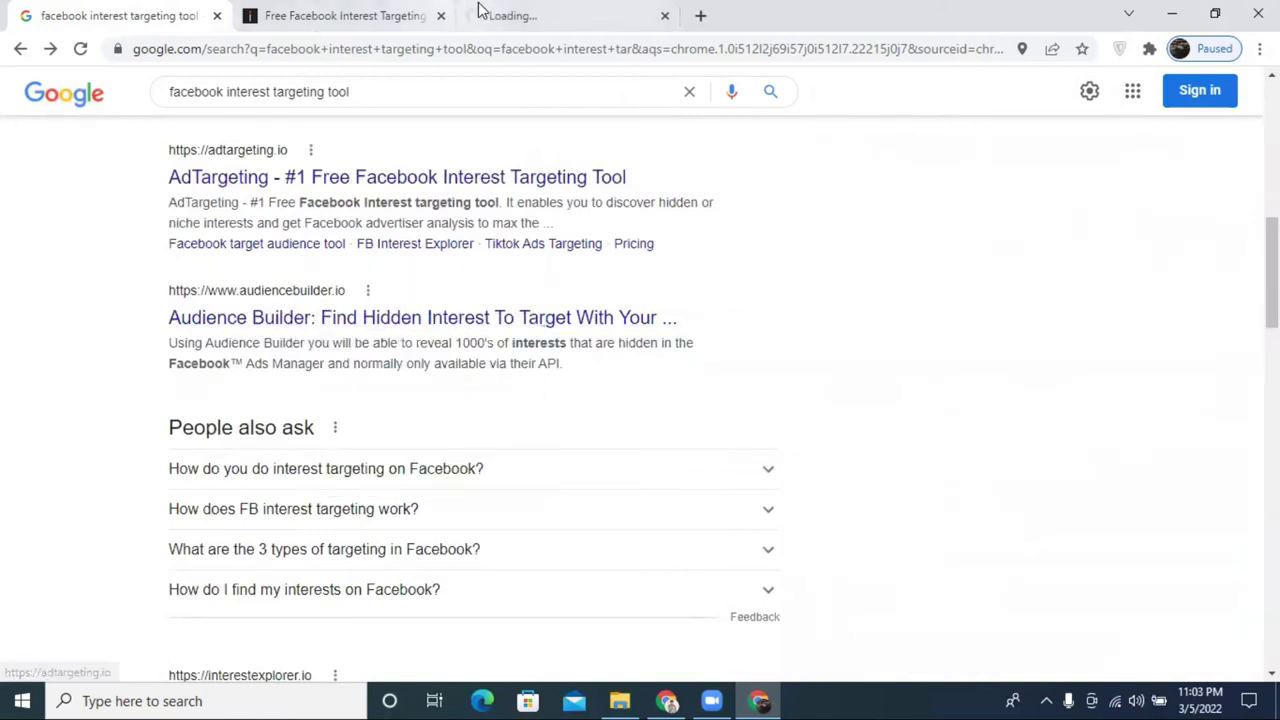
{"action": "left_click", "coordinate": [480, 12]}
{"action": "left_click", "coordinate": [317, 12]}
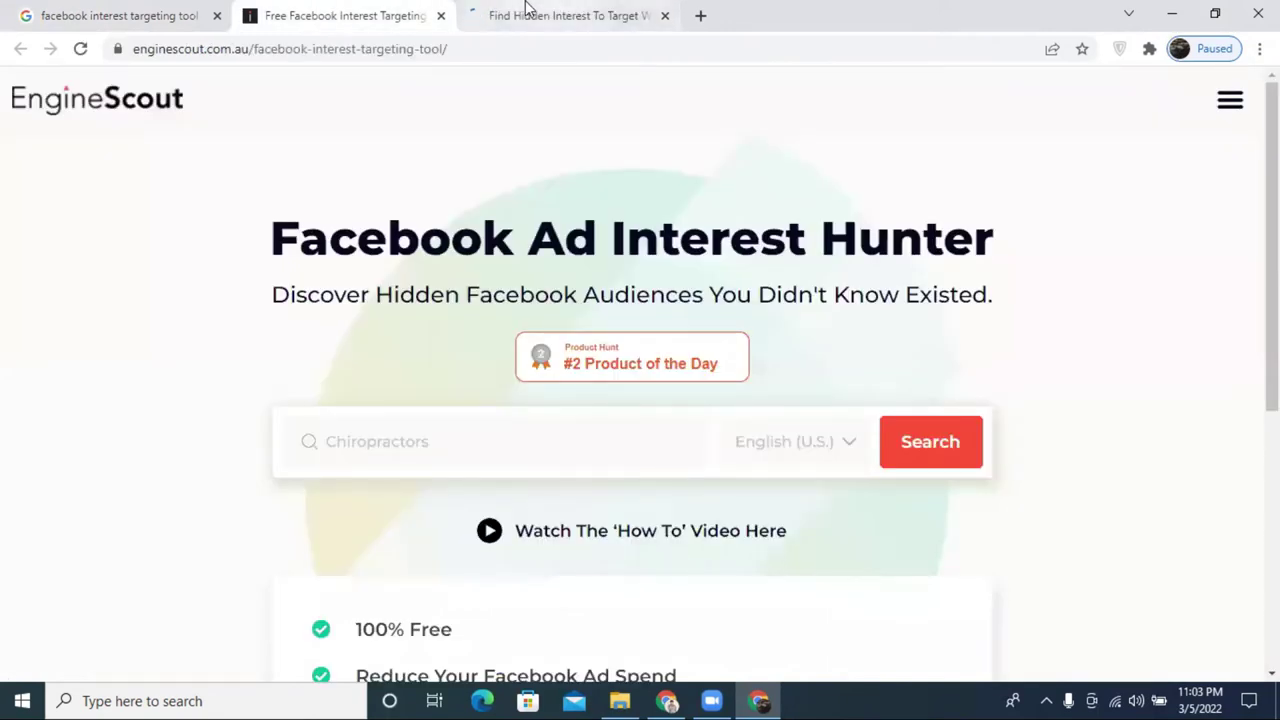
{"action": "left_click", "coordinate": [527, 12]}
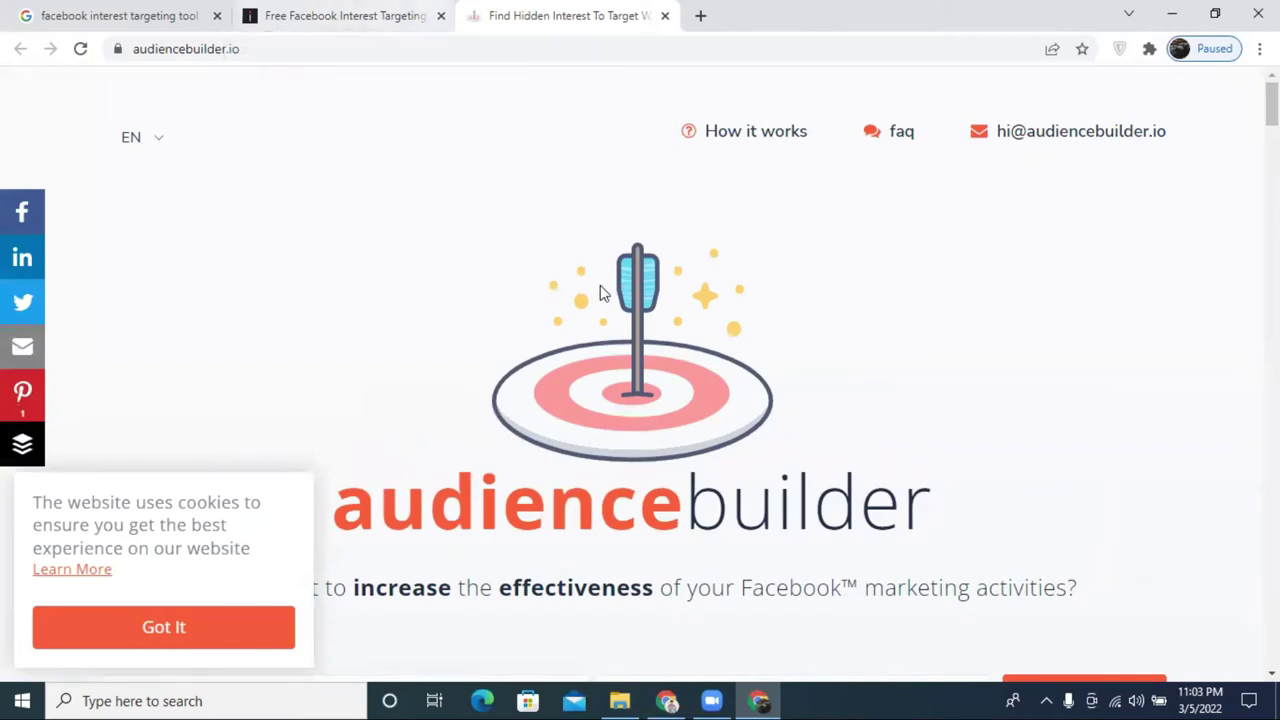
{"action": "left_click", "coordinate": [406, 12]}
{"action": "left_click", "coordinate": [495, 14]}
Examine Audience Builder's keyword search form and its list of available languages, then close the list without choosing another language.
{"action": "scroll", "coordinate": [586, 217], "scroll_direction": "down", "scroll_amount": 5}
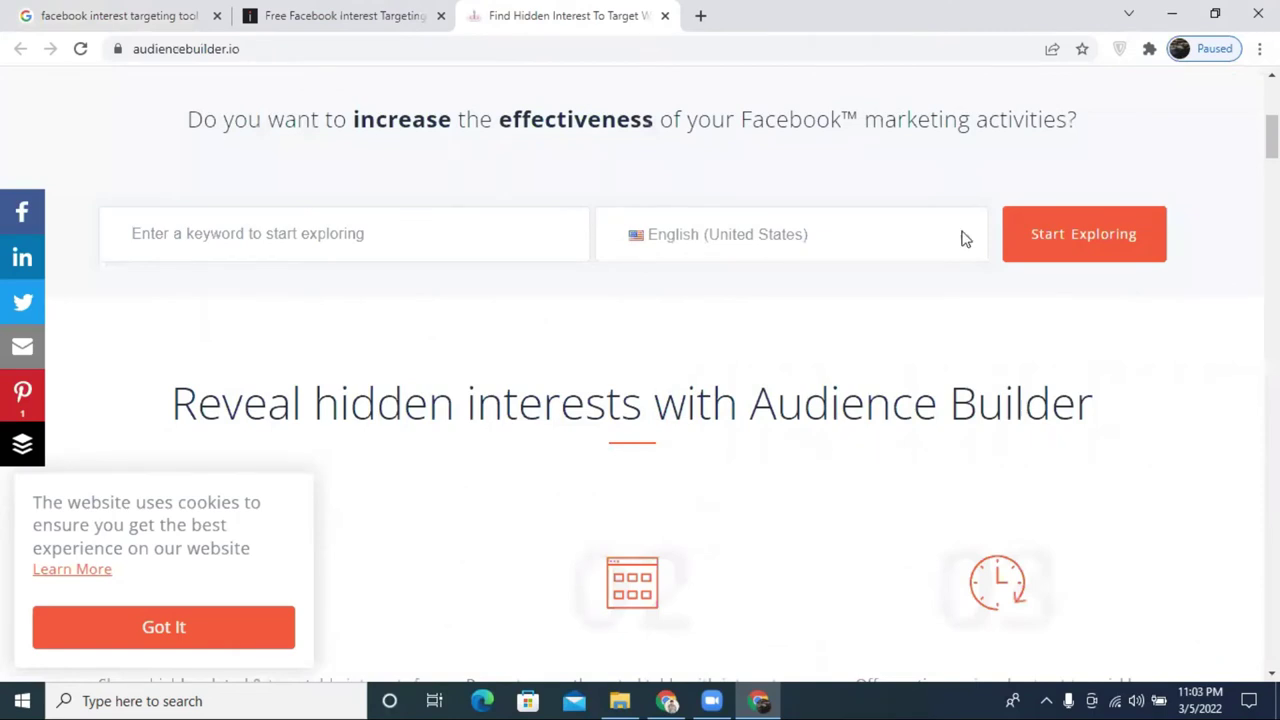
{"action": "left_click", "coordinate": [965, 238]}
{"action": "scroll", "coordinate": [757, 383], "scroll_direction": "down", "scroll_amount": 3}
{"action": "scroll", "coordinate": [762, 428], "scroll_direction": "down", "scroll_amount": 10}
{"action": "scroll", "coordinate": [766, 429], "scroll_direction": "up", "scroll_amount": 6}
{"action": "scroll", "coordinate": [767, 428], "scroll_direction": "up", "scroll_amount": 10}
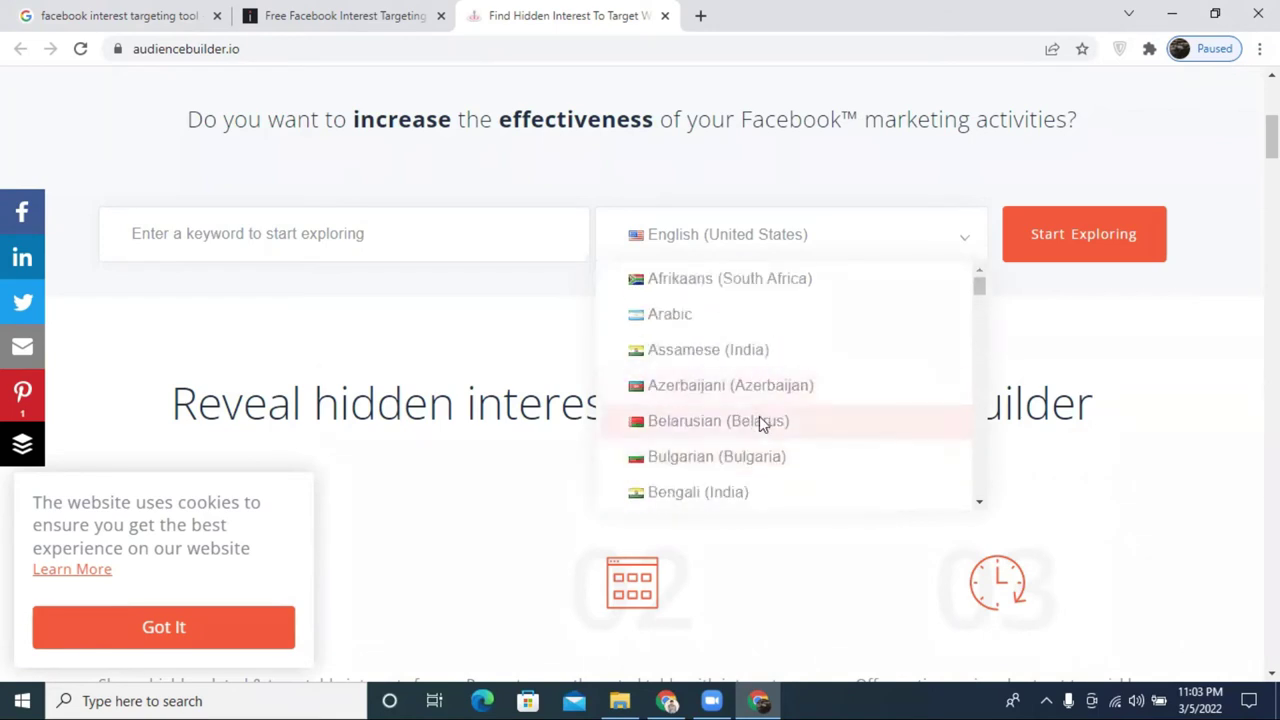
{"action": "scroll", "coordinate": [759, 421], "scroll_direction": "down", "scroll_amount": 4}
{"action": "scroll", "coordinate": [745, 355], "scroll_direction": "down", "scroll_amount": 2}
{"action": "scroll", "coordinate": [746, 352], "scroll_direction": "up", "scroll_amount": 6}
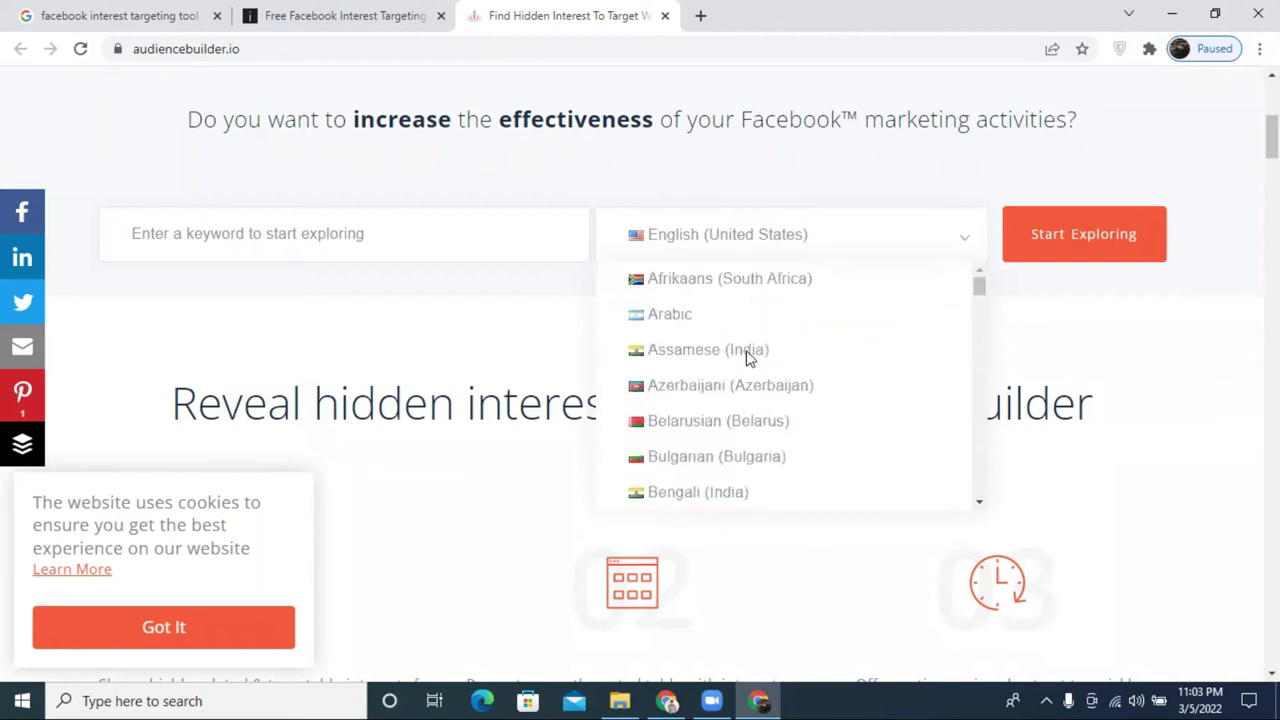
{"action": "scroll", "coordinate": [745, 355], "scroll_direction": "up", "scroll_amount": 2}
{"action": "scroll", "coordinate": [755, 352], "scroll_direction": "down", "scroll_amount": 3}
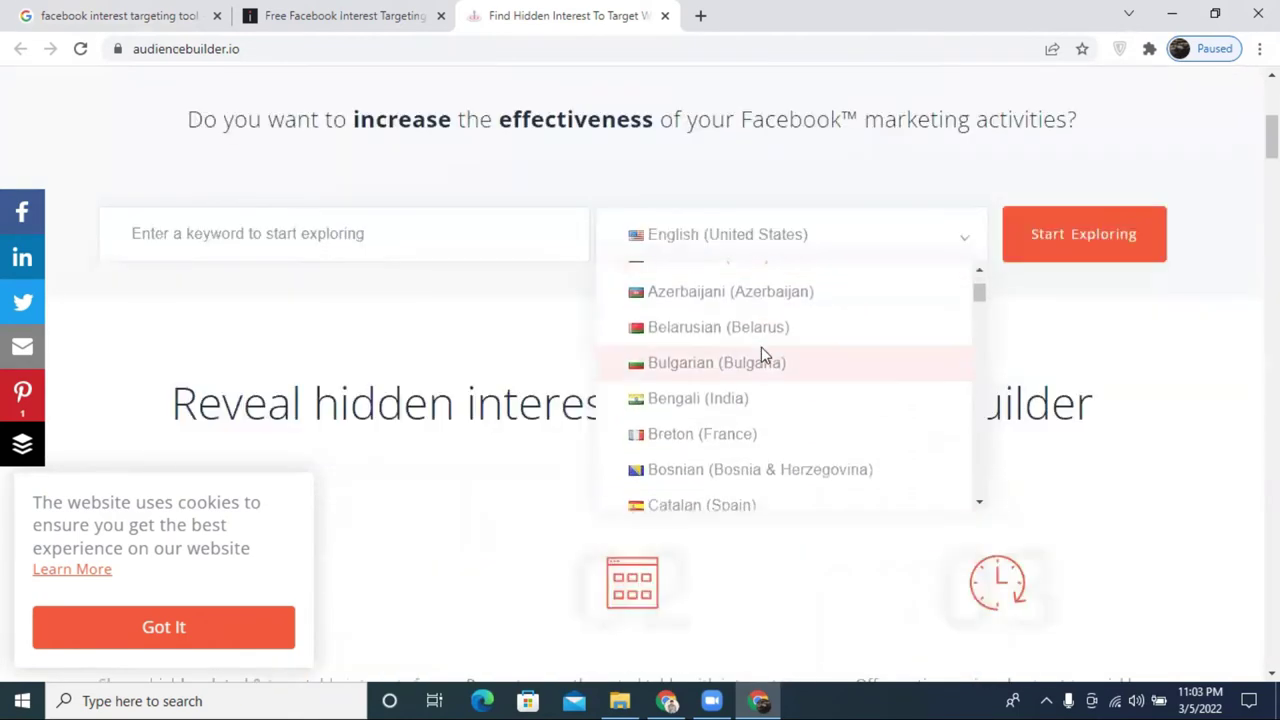
{"action": "scroll", "coordinate": [1080, 377], "scroll_direction": "down", "scroll_amount": 3}
{"action": "scroll", "coordinate": [771, 157], "scroll_direction": "down", "scroll_amount": 3}
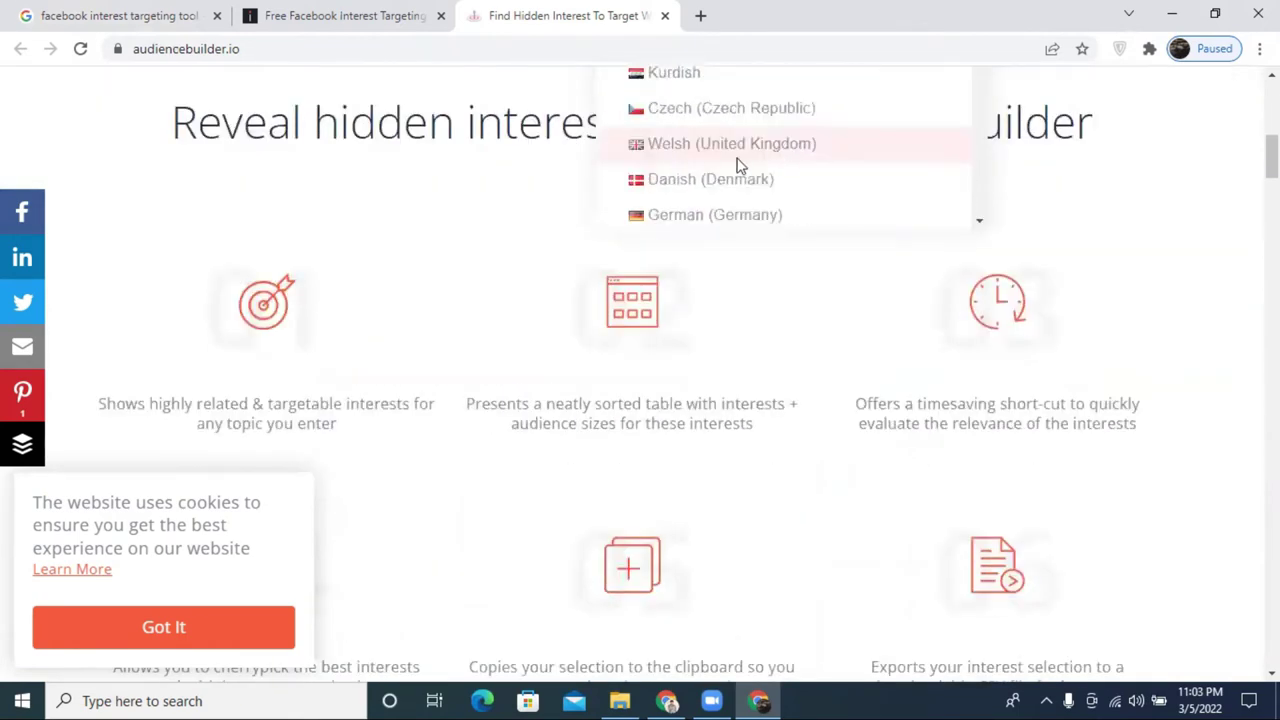
{"action": "scroll", "coordinate": [1128, 277], "scroll_direction": "up", "scroll_amount": 1}
{"action": "scroll", "coordinate": [800, 240], "scroll_direction": "down", "scroll_amount": 4}
{"action": "scroll", "coordinate": [797, 235], "scroll_direction": "down", "scroll_amount": 8}
{"action": "left_click", "coordinate": [688, 255]}
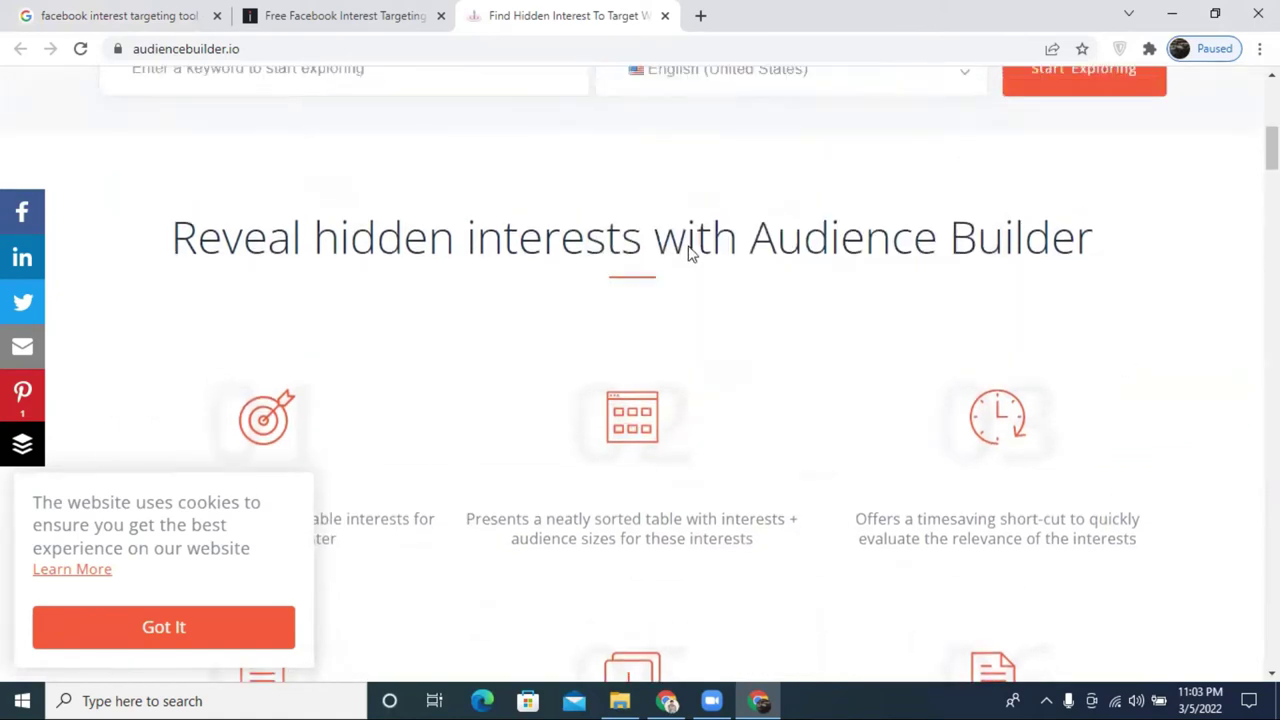
{"action": "scroll", "coordinate": [688, 255], "scroll_direction": "up", "scroll_amount": 3}
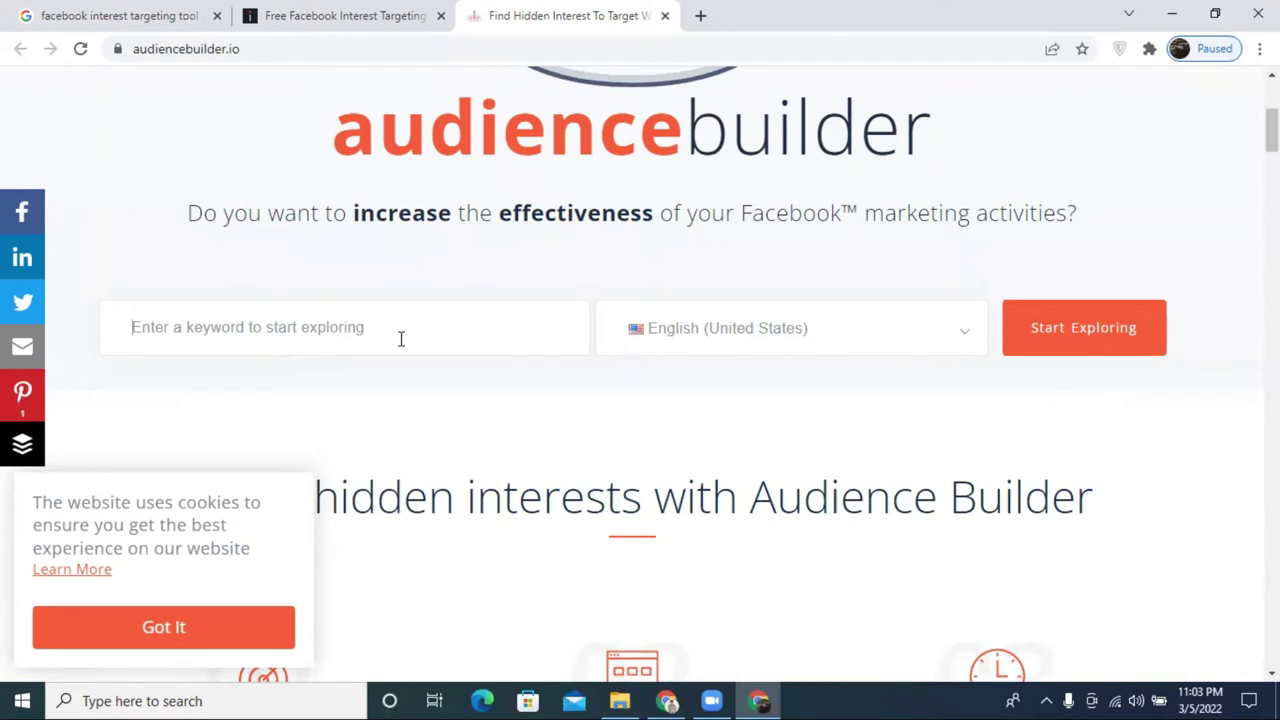
{"action": "scroll", "coordinate": [580, 263], "scroll_direction": "up", "scroll_amount": 4}
{"action": "scroll", "coordinate": [580, 263], "scroll_direction": "down", "scroll_amount": 1}
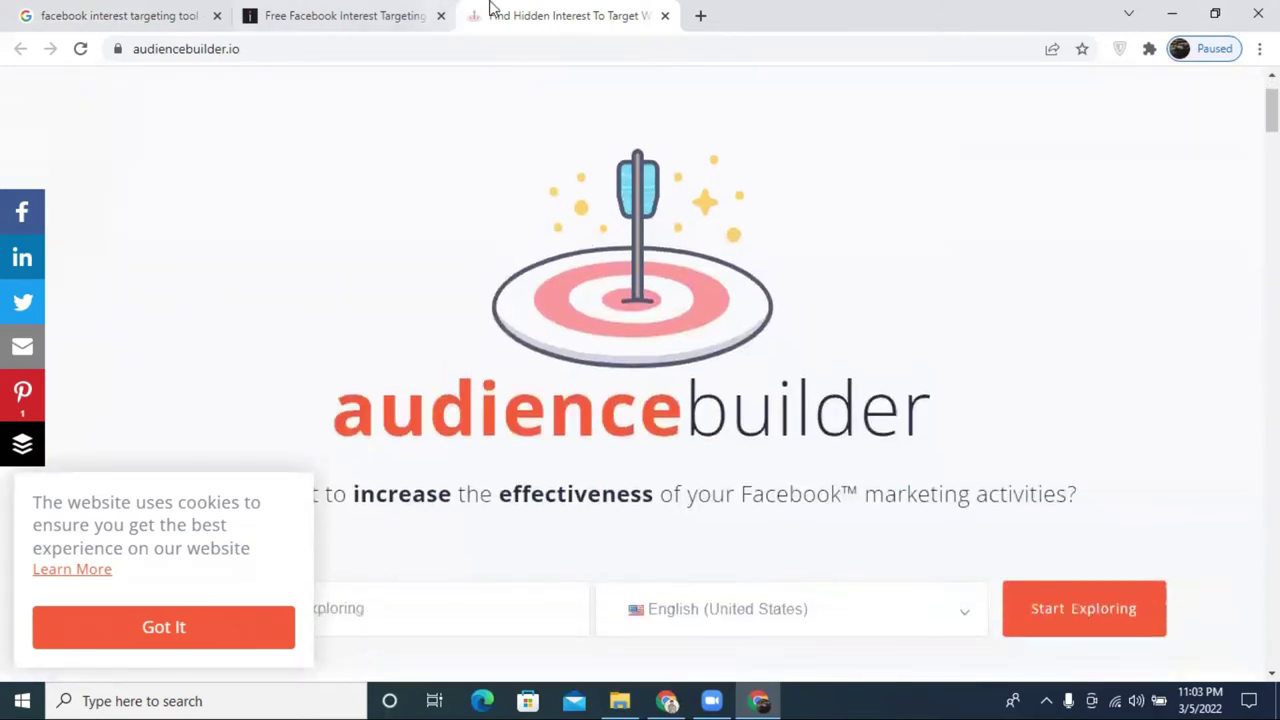
Search Engine Scout's Facebook Ad Interest Hunter for the keyword "fashion" with the language set to English (U.S.).
{"action": "left_click", "coordinate": [356, 12]}
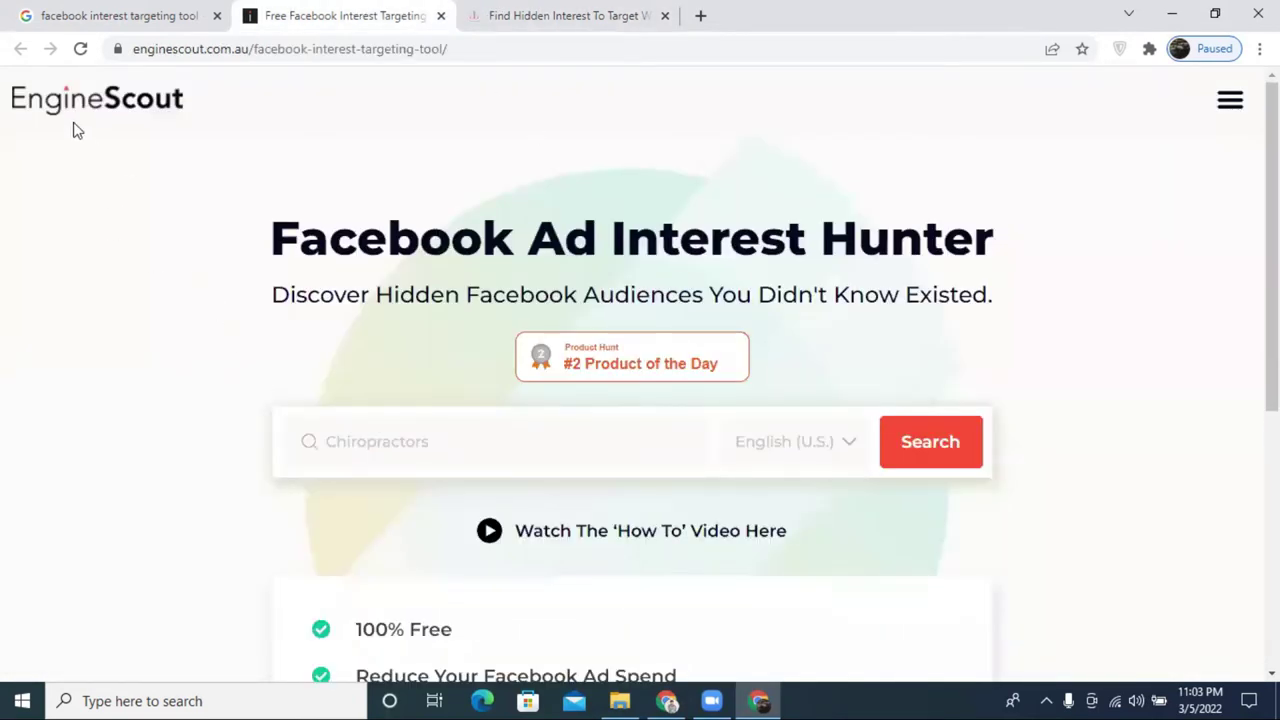
{"action": "left_click", "coordinate": [771, 456]}
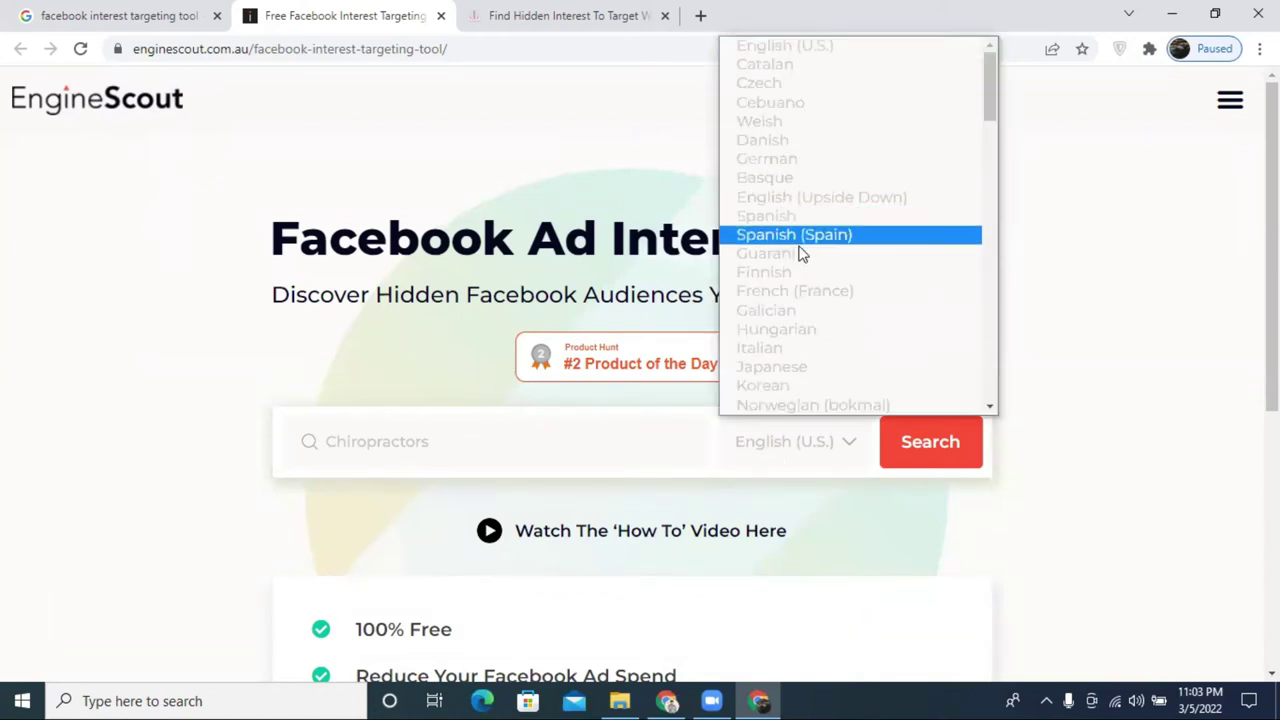
{"action": "scroll", "coordinate": [797, 260], "scroll_direction": "down", "scroll_amount": 10}
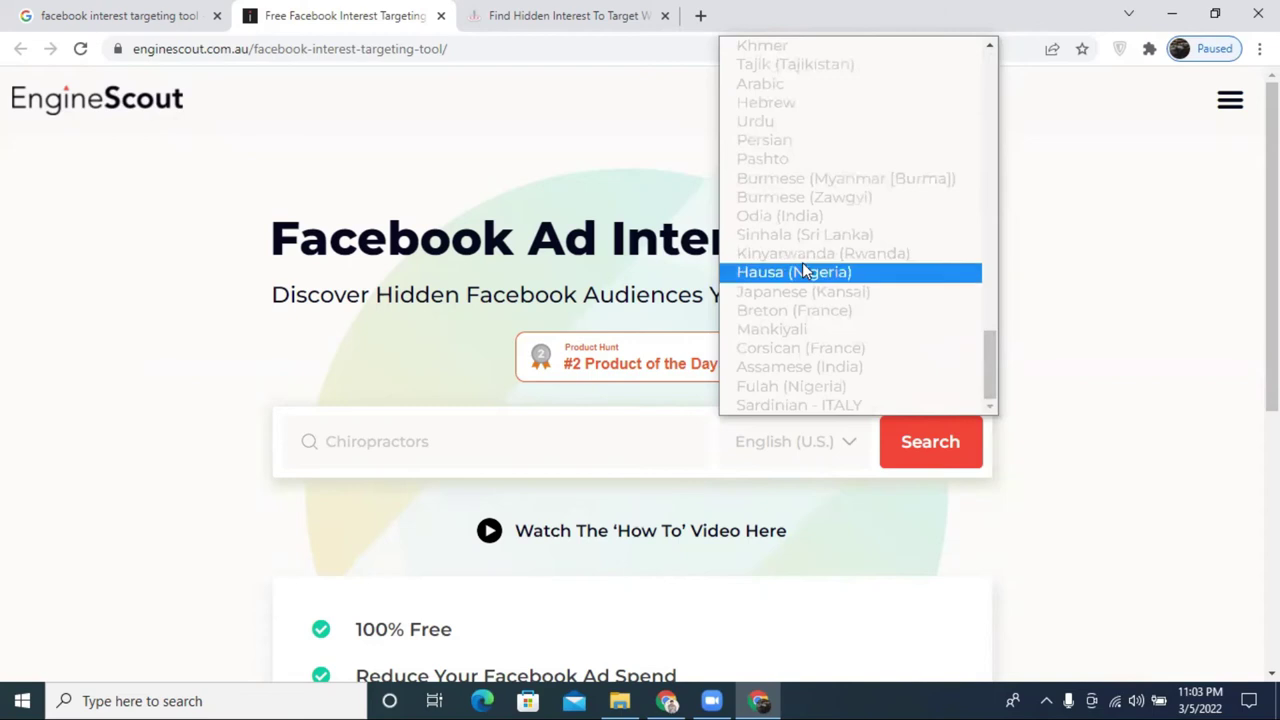
{"action": "scroll", "coordinate": [800, 263], "scroll_direction": "up", "scroll_amount": 10}
{"action": "left_click", "coordinate": [805, 50]}
{"action": "left_click", "coordinate": [436, 449]}
{"action": "type", "text": "fashion"}
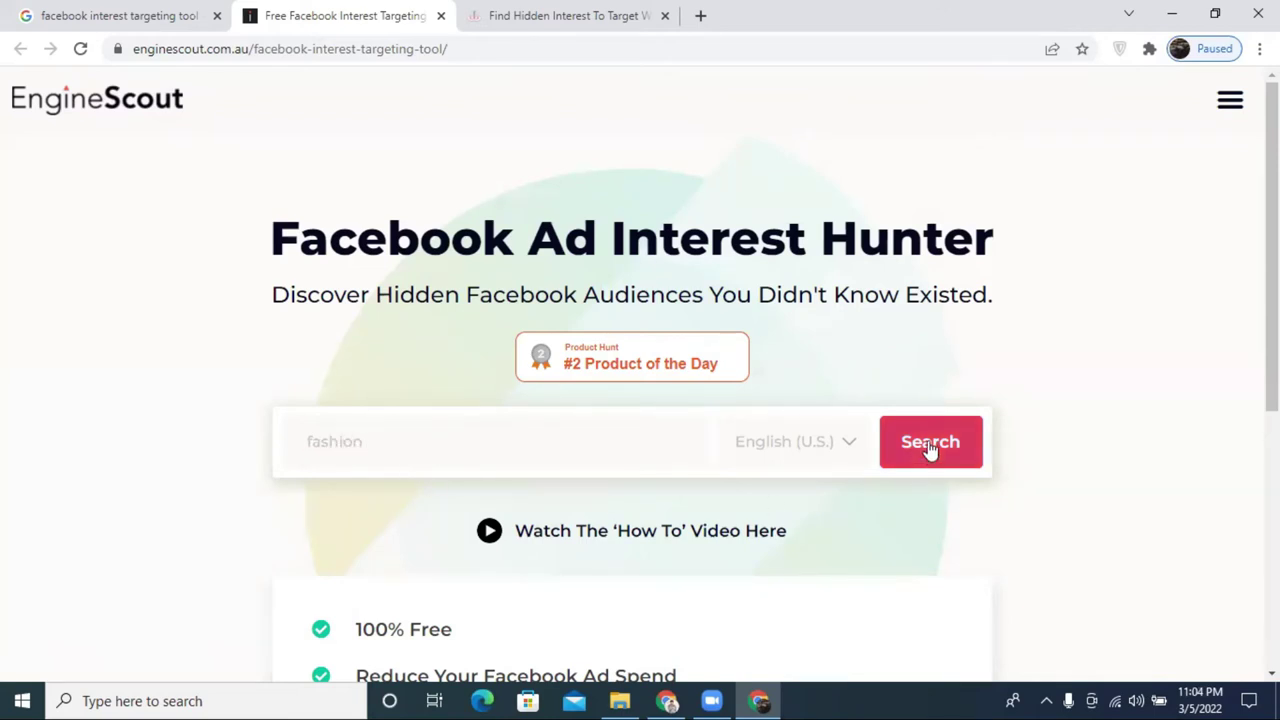
{"action": "left_click", "coordinate": [929, 444]}
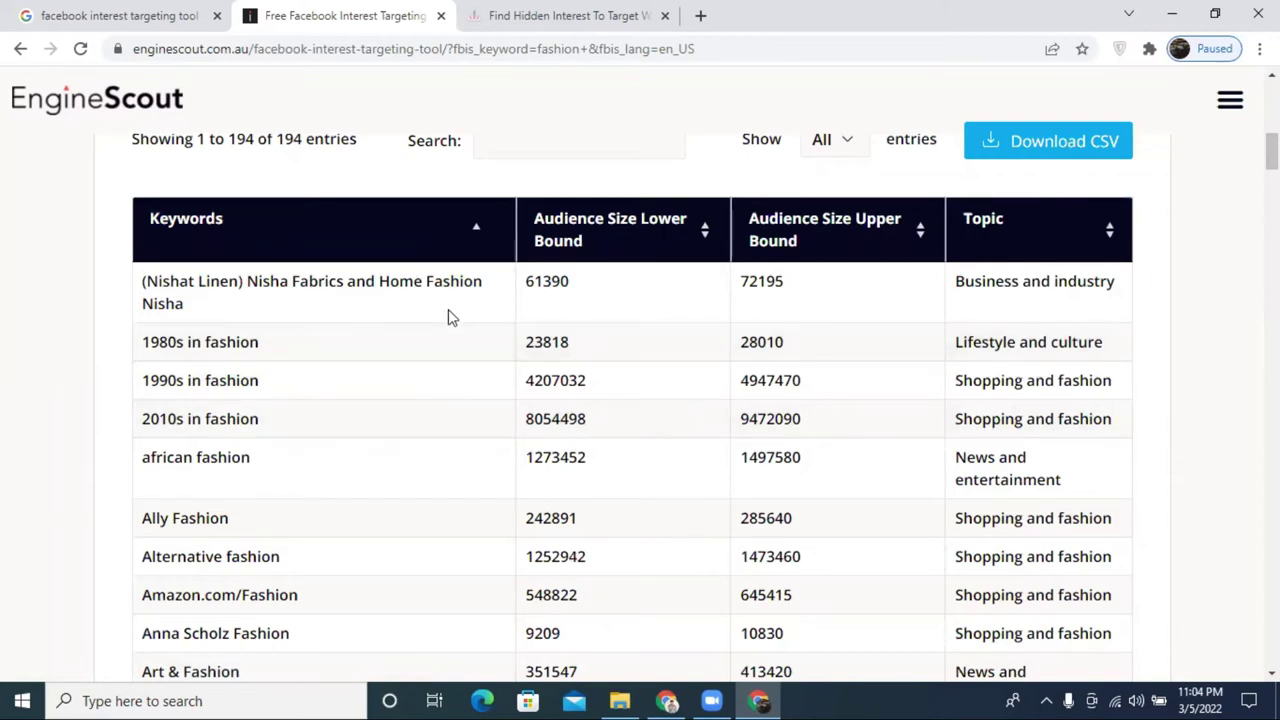
Look through Engine Scout's fashion keyword results, from the start of the list to the "Fashion design" entries, for suitable interests.
{"action": "scroll", "coordinate": [452, 318], "scroll_direction": "down", "scroll_amount": 1}
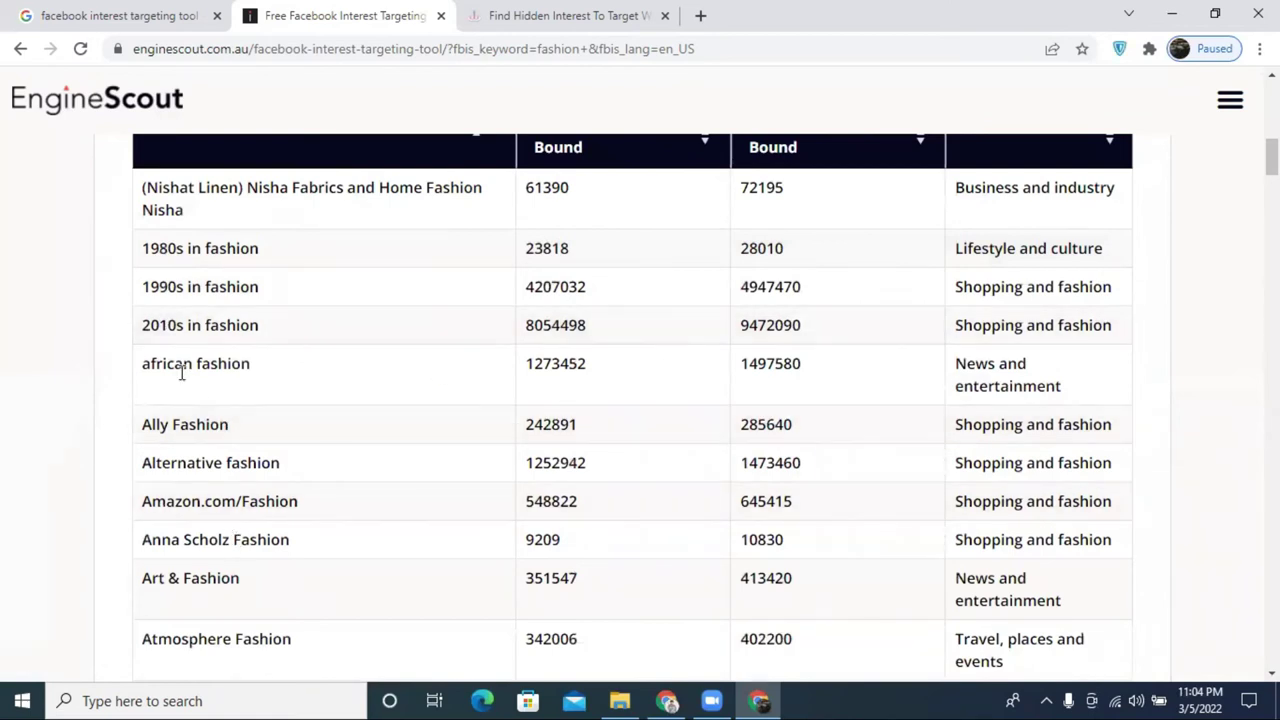
{"action": "scroll", "coordinate": [266, 465], "scroll_direction": "down", "scroll_amount": 2}
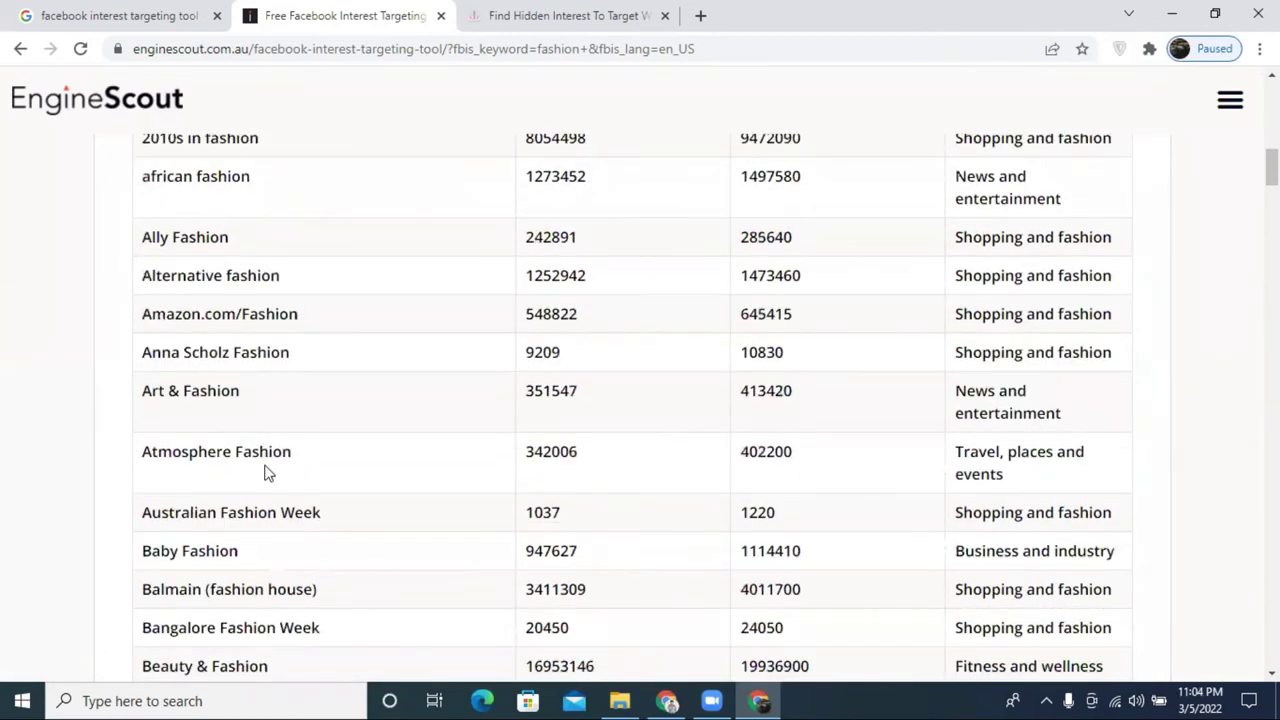
{"action": "scroll", "coordinate": [266, 473], "scroll_direction": "down", "scroll_amount": 2}
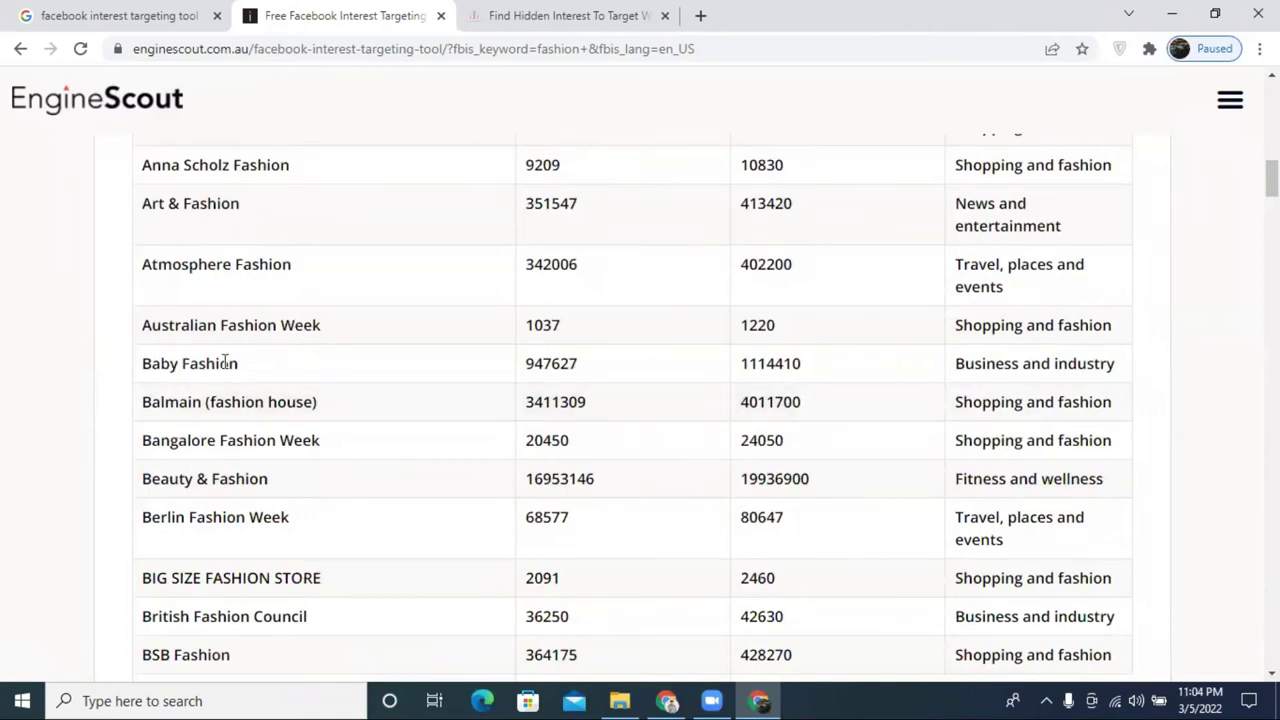
{"action": "scroll", "coordinate": [246, 366], "scroll_direction": "down", "scroll_amount": 2}
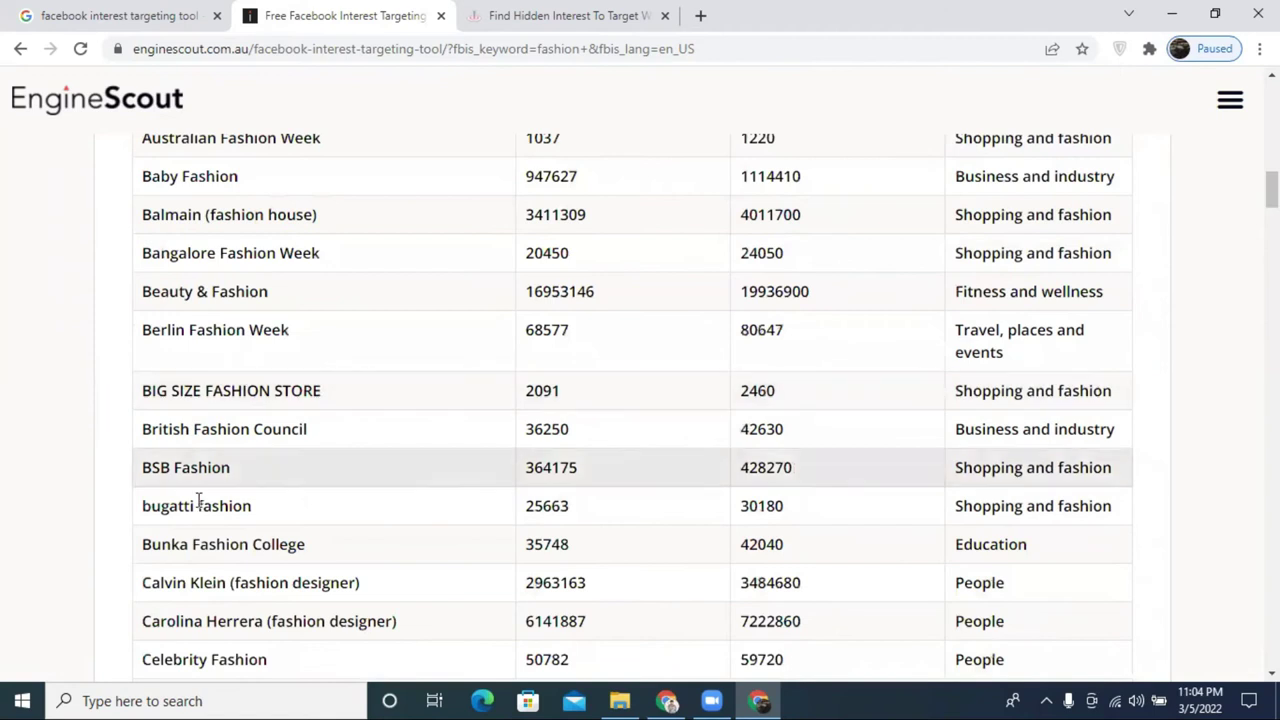
{"action": "scroll", "coordinate": [198, 500], "scroll_direction": "down", "scroll_amount": 2}
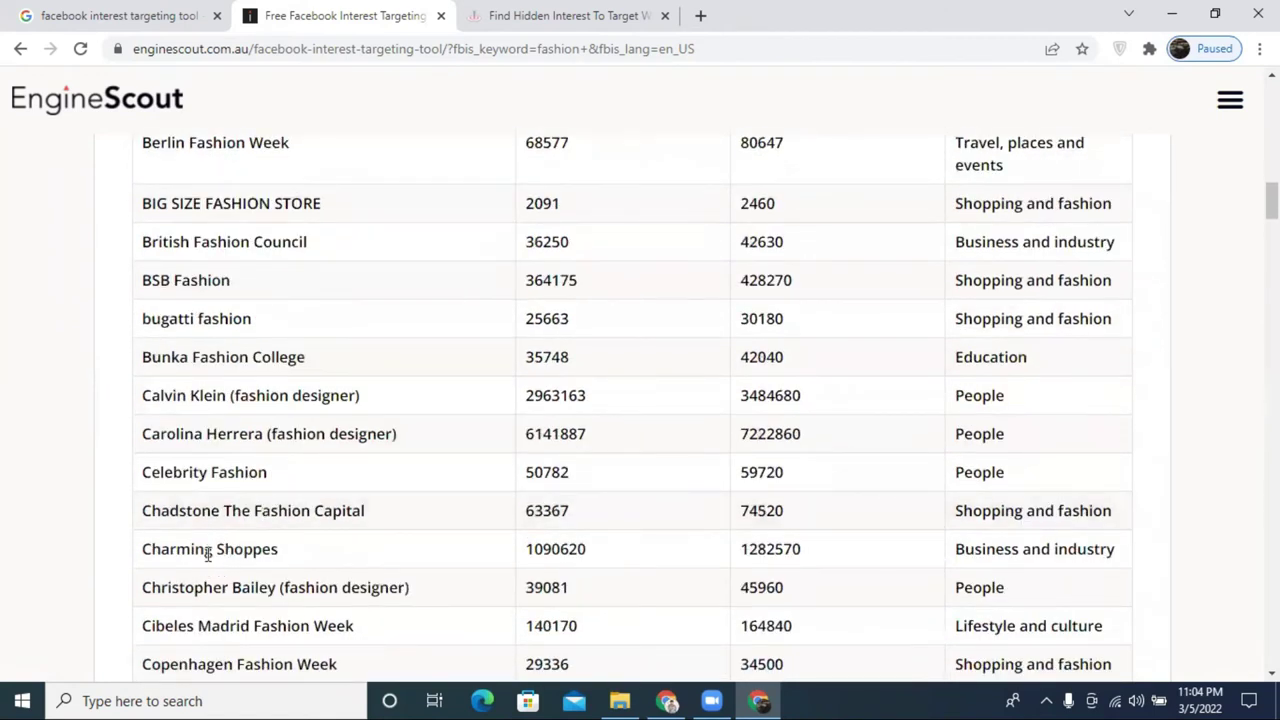
{"action": "scroll", "coordinate": [206, 512], "scroll_direction": "down", "scroll_amount": 2}
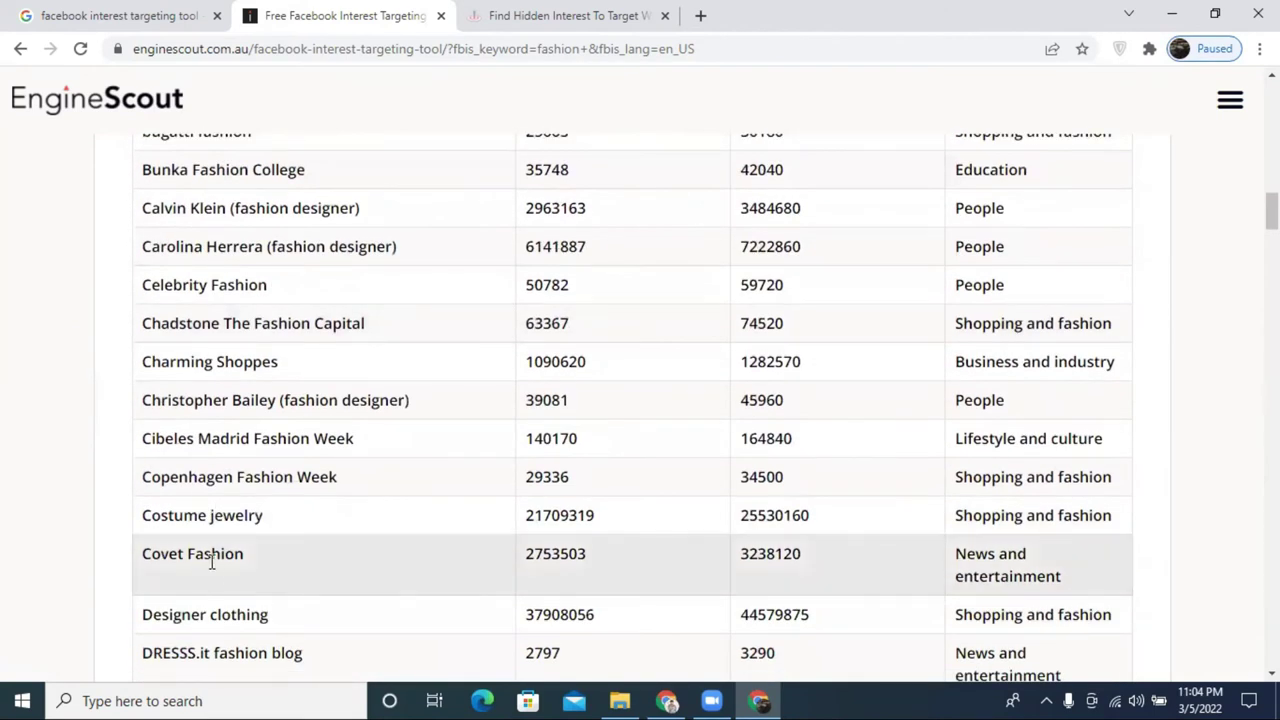
{"action": "scroll", "coordinate": [215, 555], "scroll_direction": "down", "scroll_amount": 4}
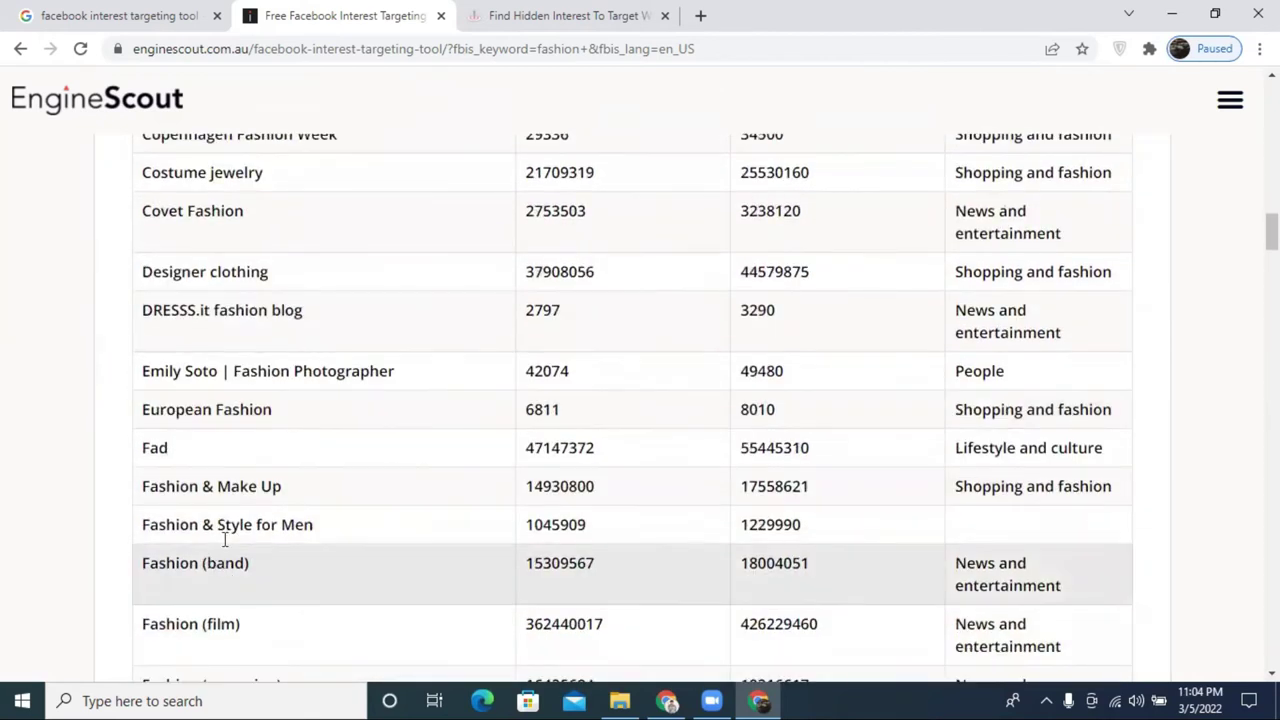
{"action": "scroll", "coordinate": [215, 580], "scroll_direction": "down", "scroll_amount": 1}
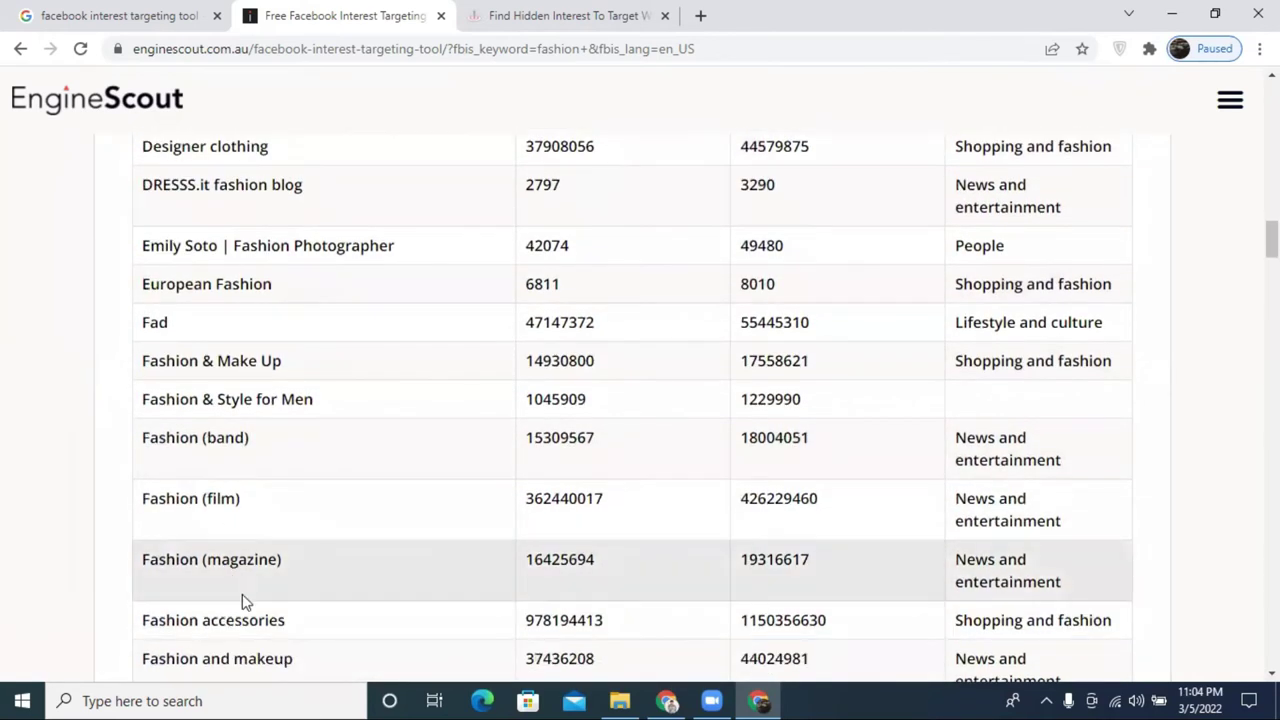
{"action": "scroll", "coordinate": [246, 600], "scroll_direction": "down", "scroll_amount": 2}
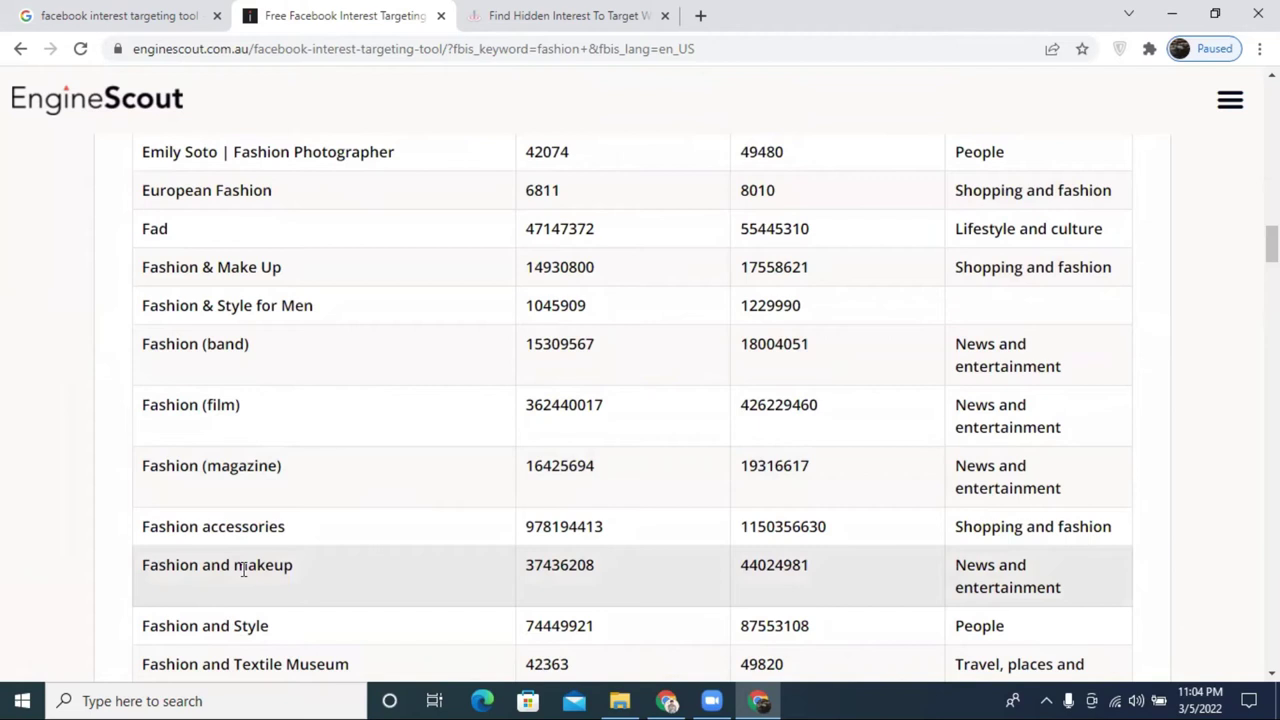
{"action": "scroll", "coordinate": [285, 560], "scroll_direction": "down", "scroll_amount": 2}
{"action": "scroll", "coordinate": [279, 572], "scroll_direction": "down", "scroll_amount": 3}
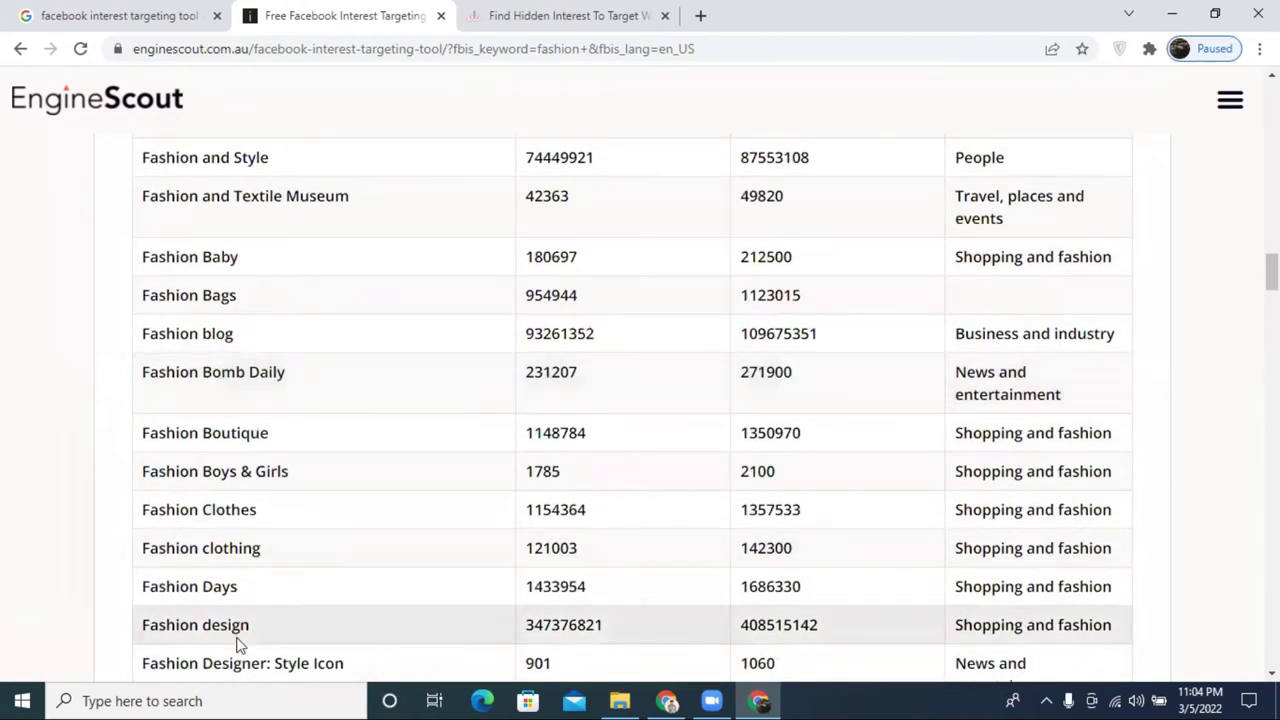
Copy the keyword "Fashion clothing" from Engine Scout and add it as an interest to the ad set's detailed targeting in Ads Manager.
{"action": "triple_click", "coordinate": [229, 549]}
{"action": "key", "text": "ctrl+c"}
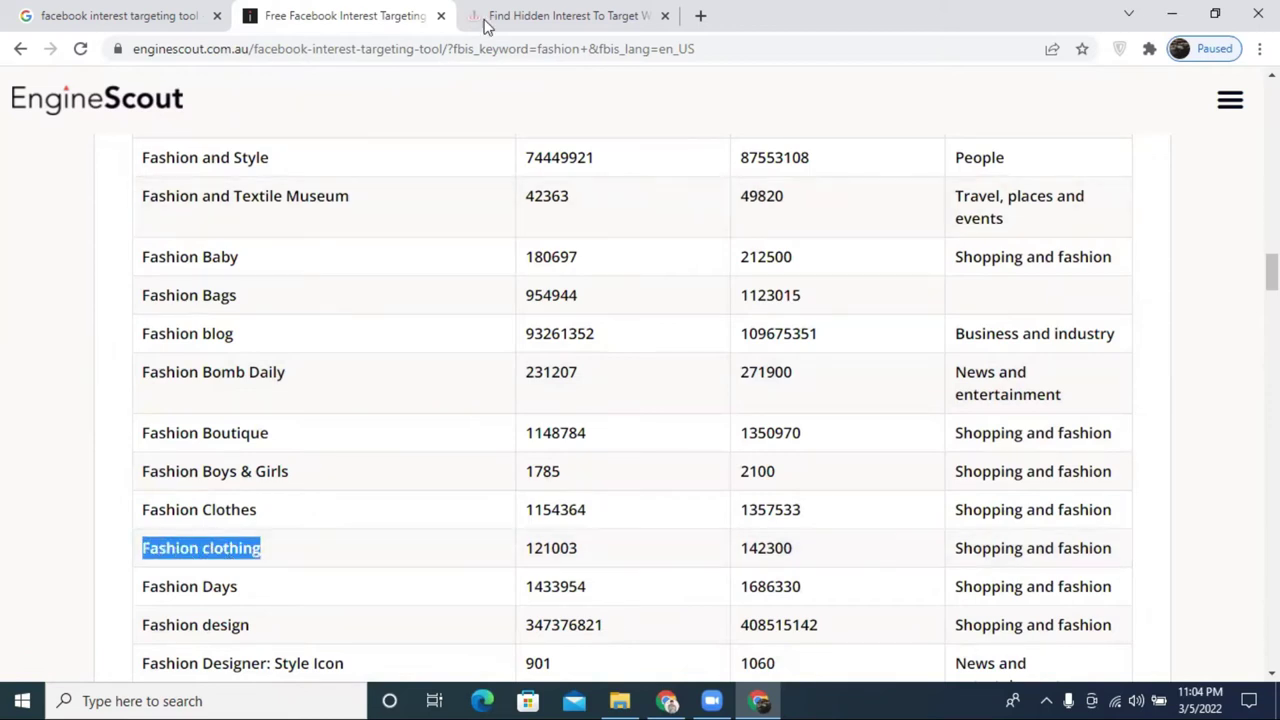
{"action": "left_click", "coordinate": [670, 700]}
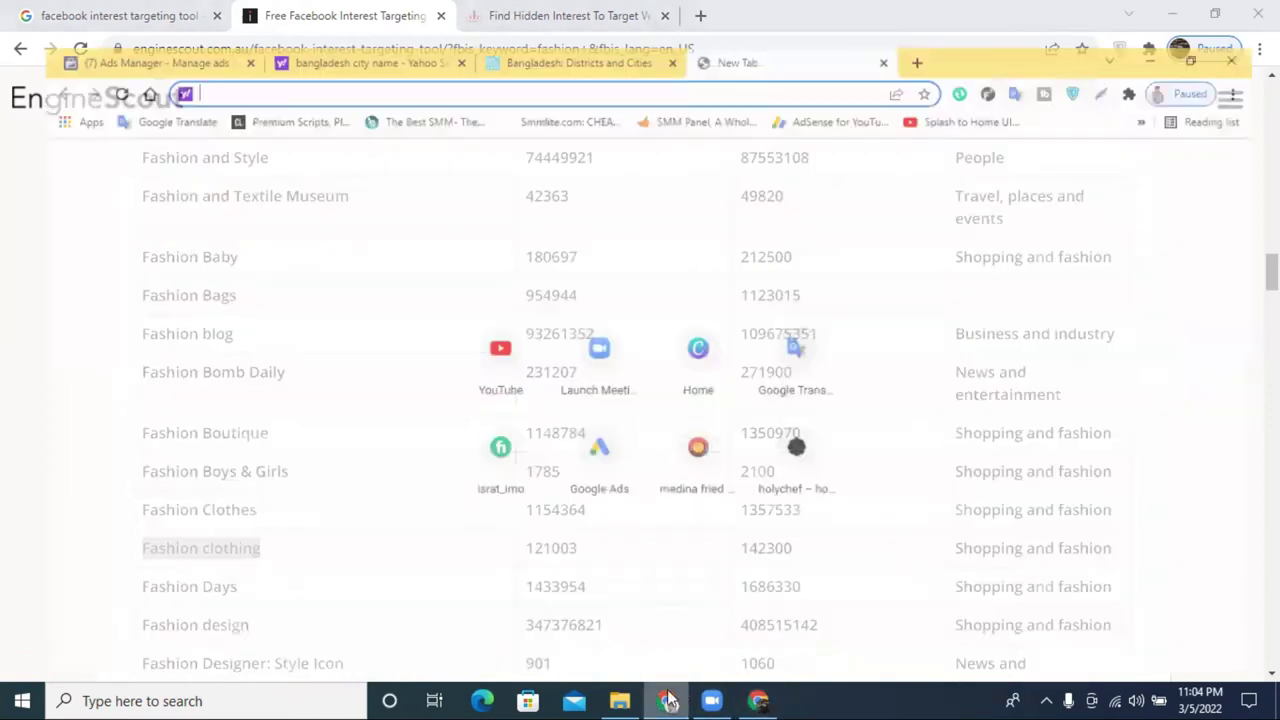
{"action": "key", "text": "ctrl+1"}
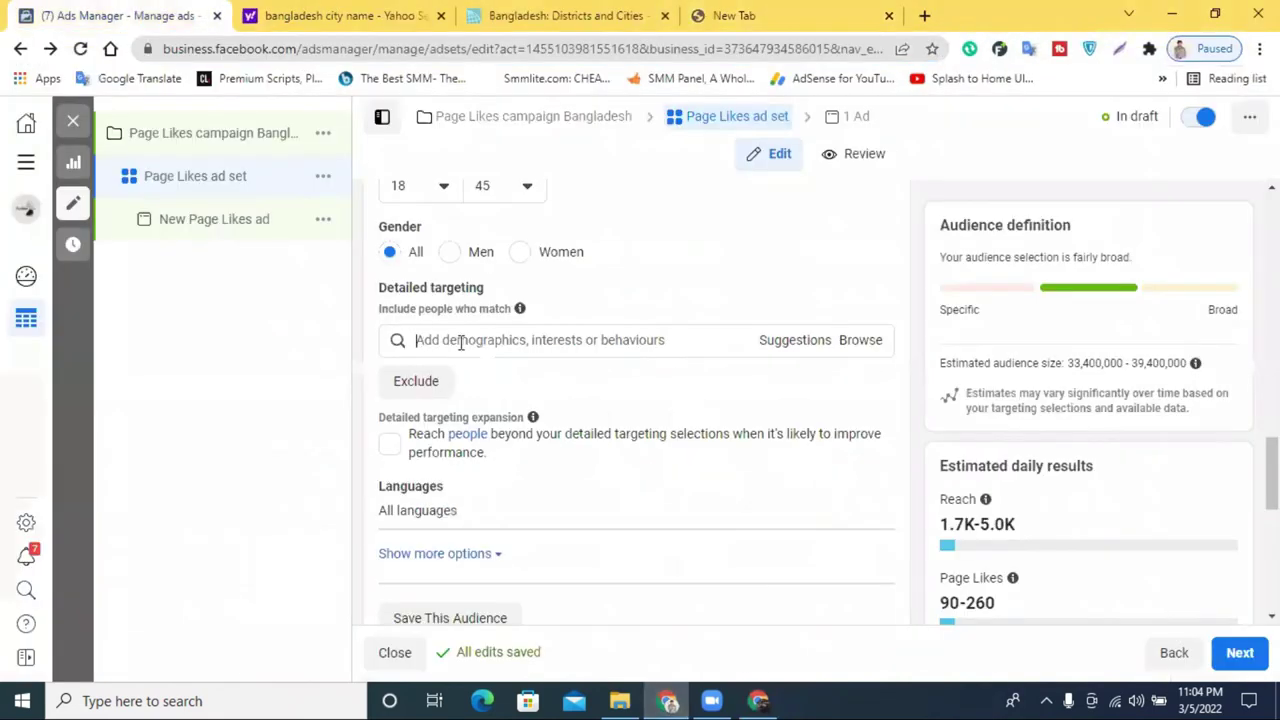
{"action": "left_click", "coordinate": [510, 341]}
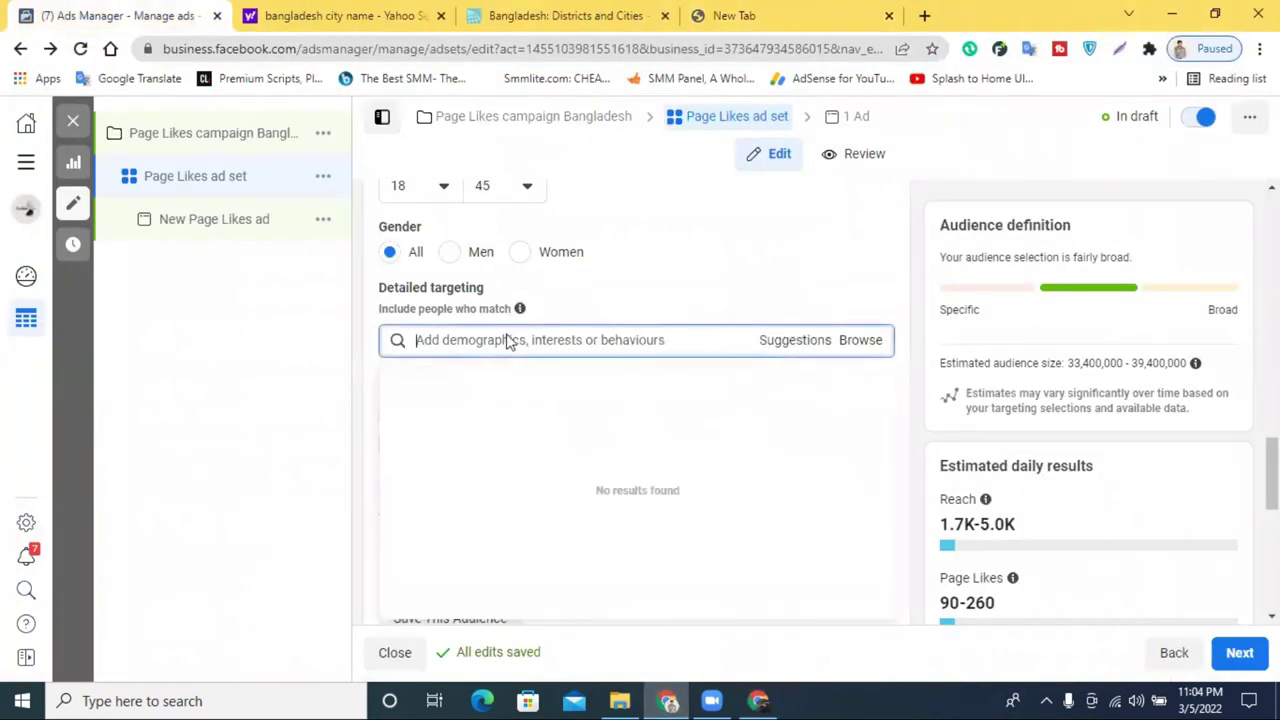
{"action": "key", "text": "ctrl+v"}
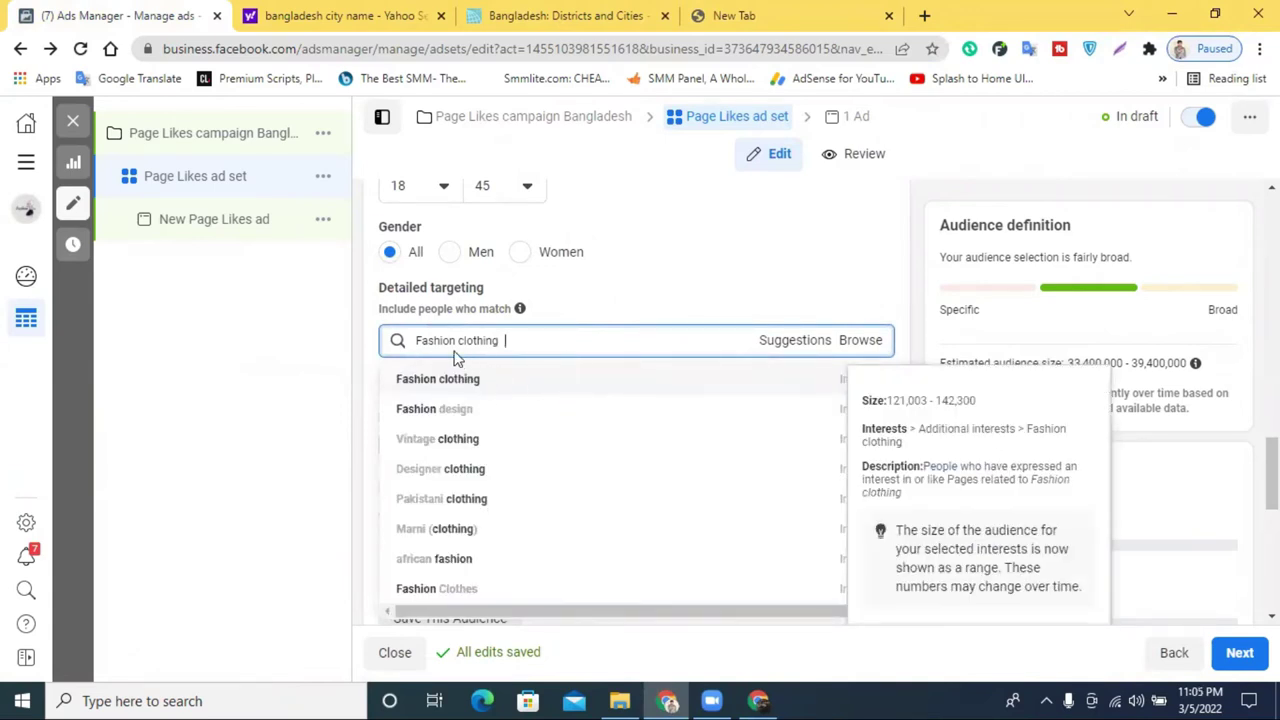
{"action": "left_click", "coordinate": [491, 376]}
{"action": "mouse_move", "coordinate": [457, 400]}
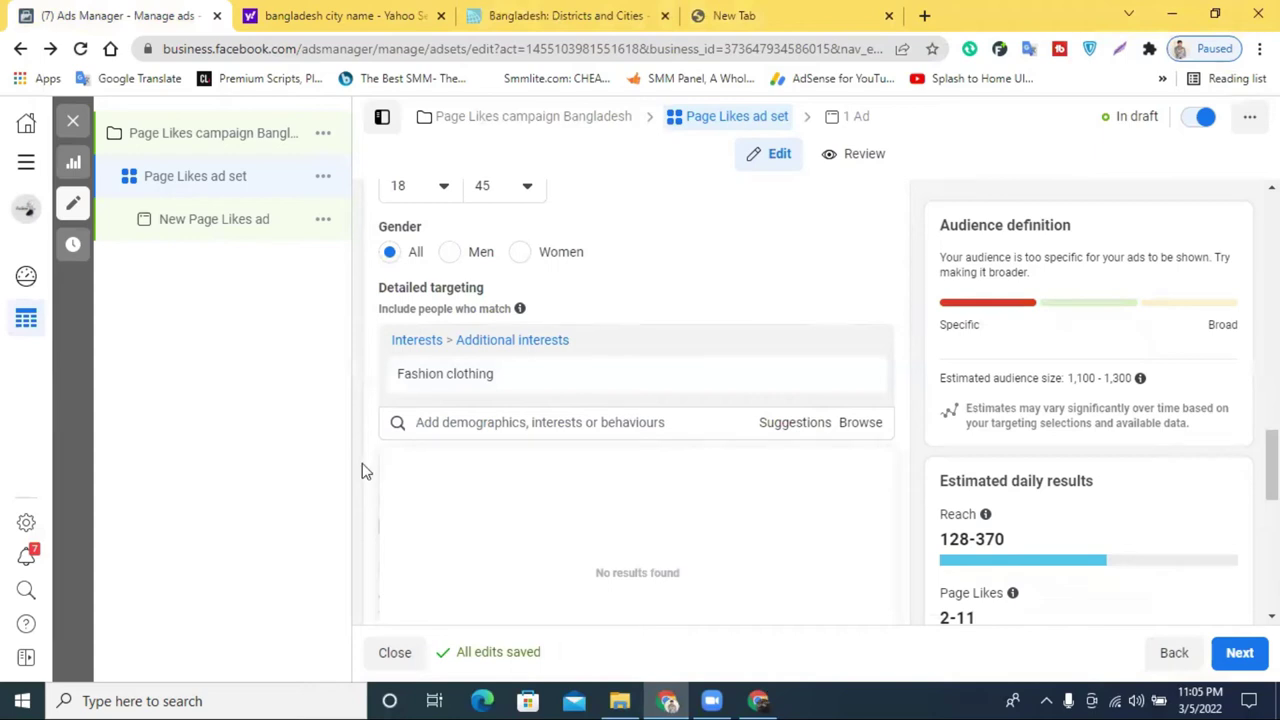
Copy "Fashion design" from the Engine Scout results and add that interest to the Page Likes ad set's detailed targeting.
{"action": "key", "text": "alt+Tab"}
{"action": "triple_click", "coordinate": [196, 437]}
{"action": "key", "text": "ctrl+c"}
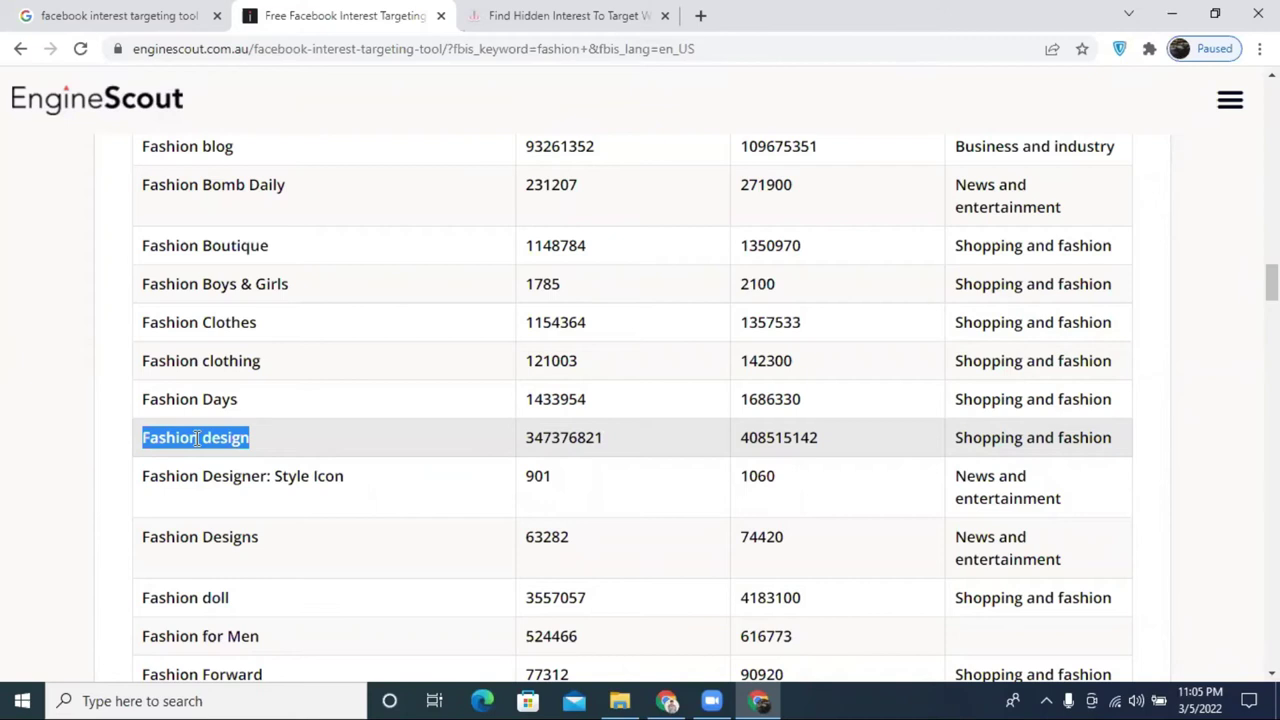
{"action": "left_click", "coordinate": [668, 700]}
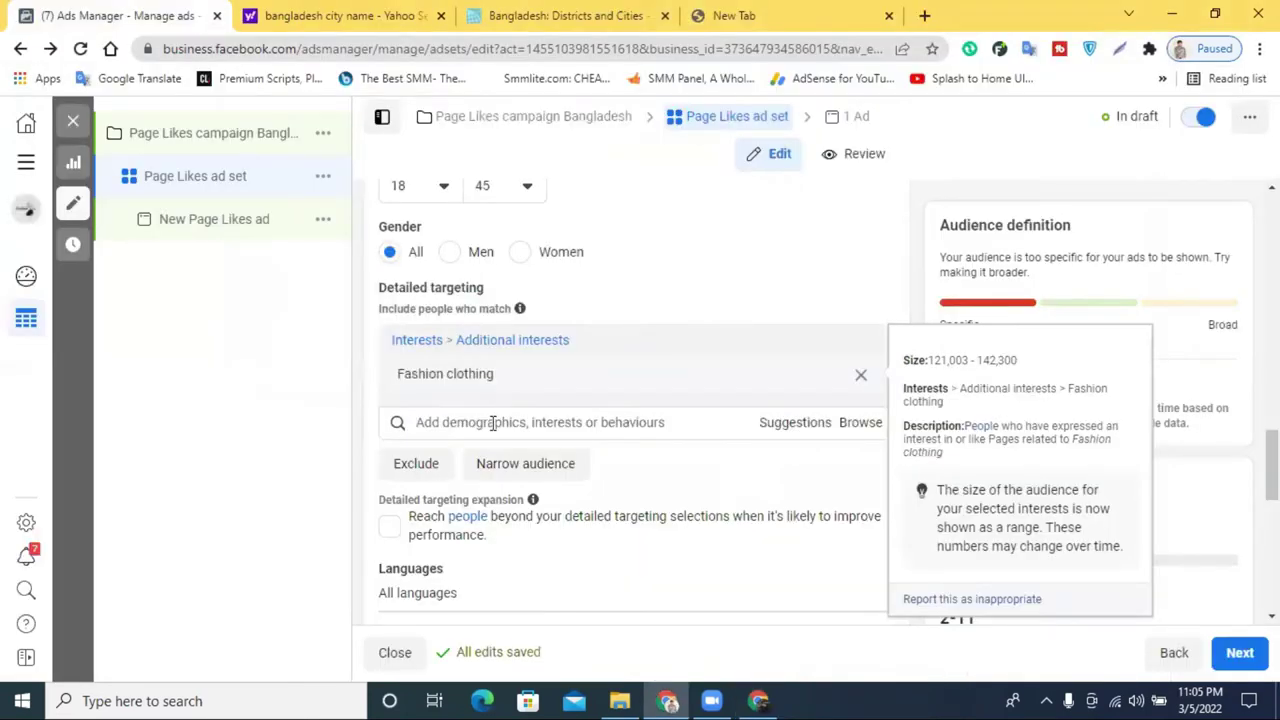
{"action": "key", "text": "ctrl+v"}
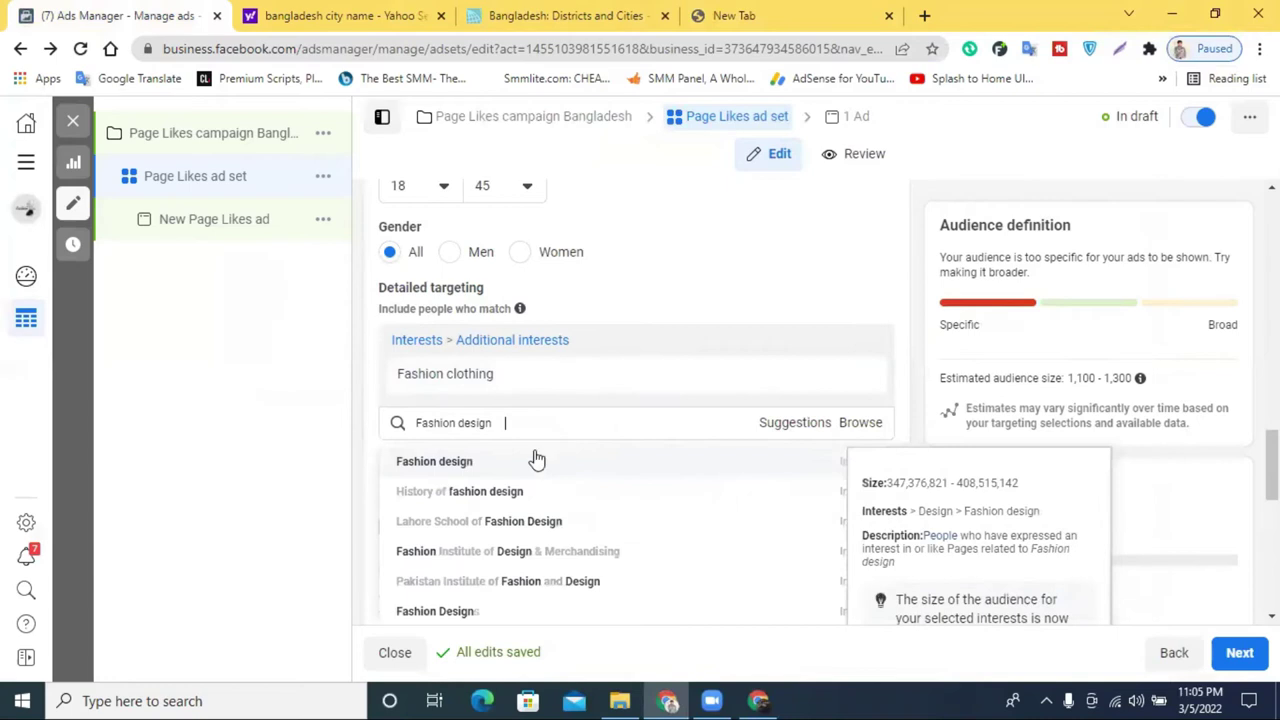
{"action": "left_click", "coordinate": [478, 466]}
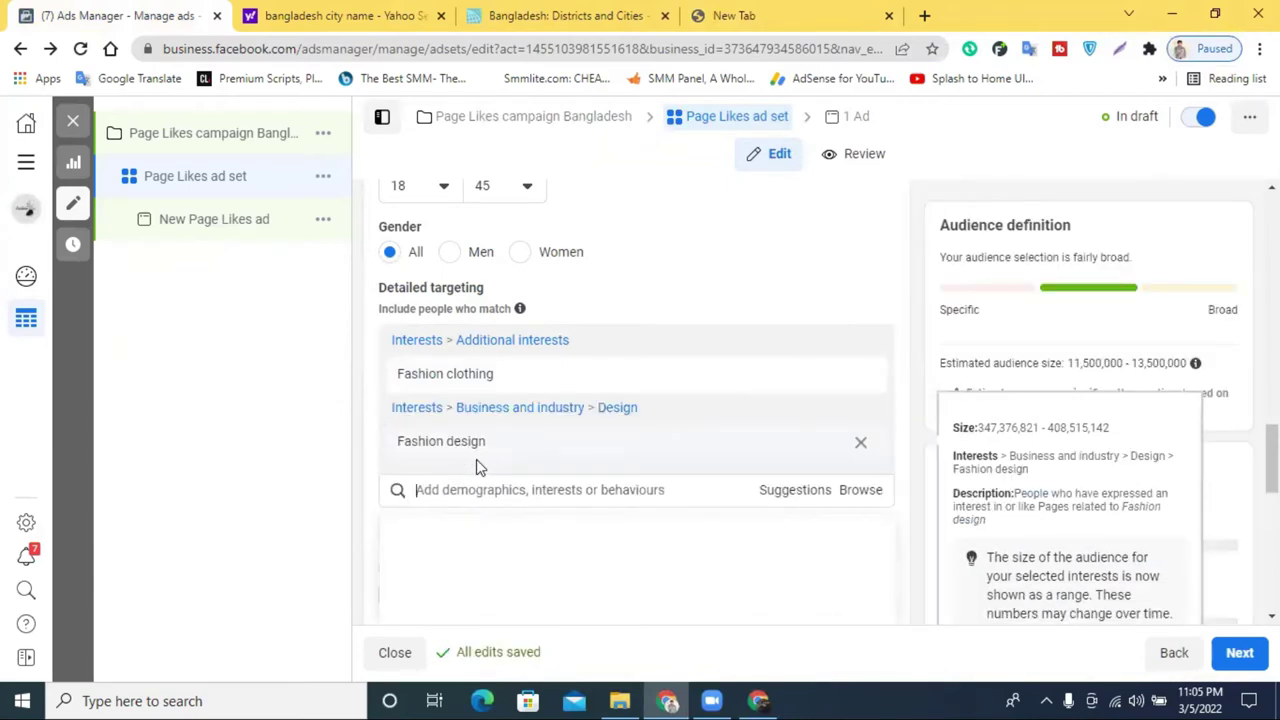
Copy "Fashion for Men" from the Engine Scout results and search for it in the ad set's detailed targeting in Ads Manager.
{"action": "left_click", "coordinate": [748, 697]}
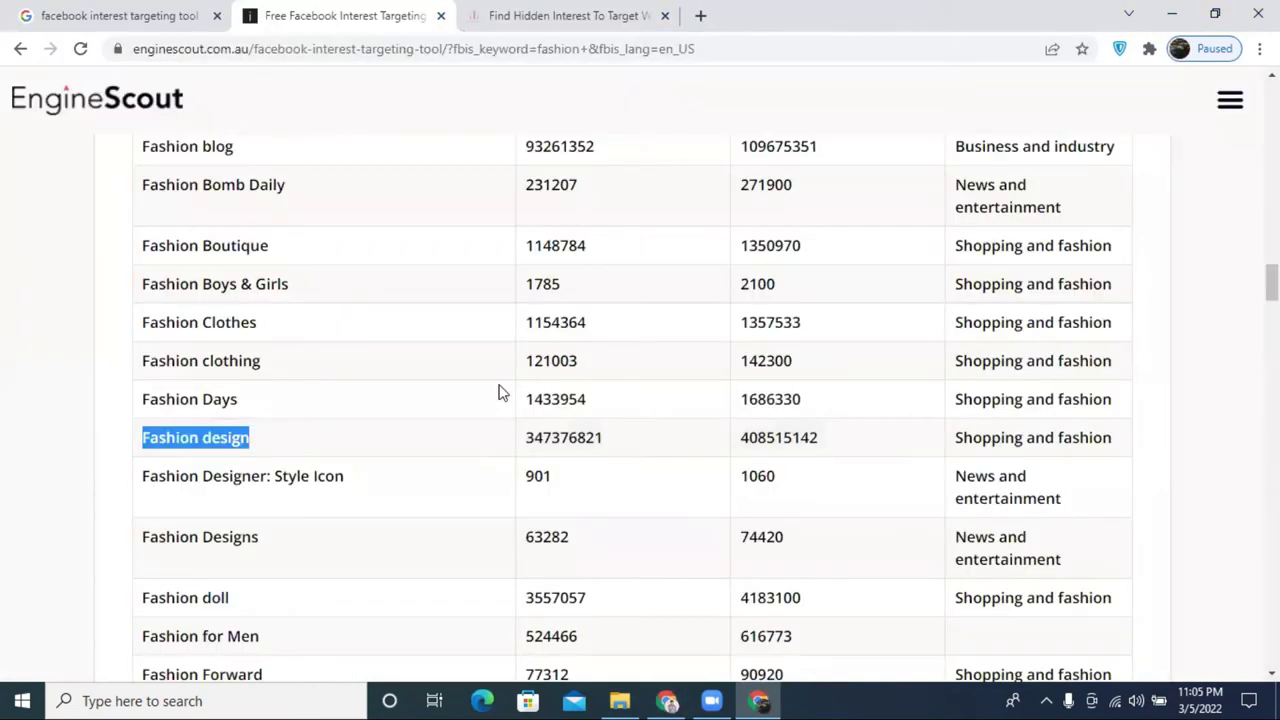
{"action": "scroll", "coordinate": [502, 393], "scroll_direction": "down", "scroll_amount": 2}
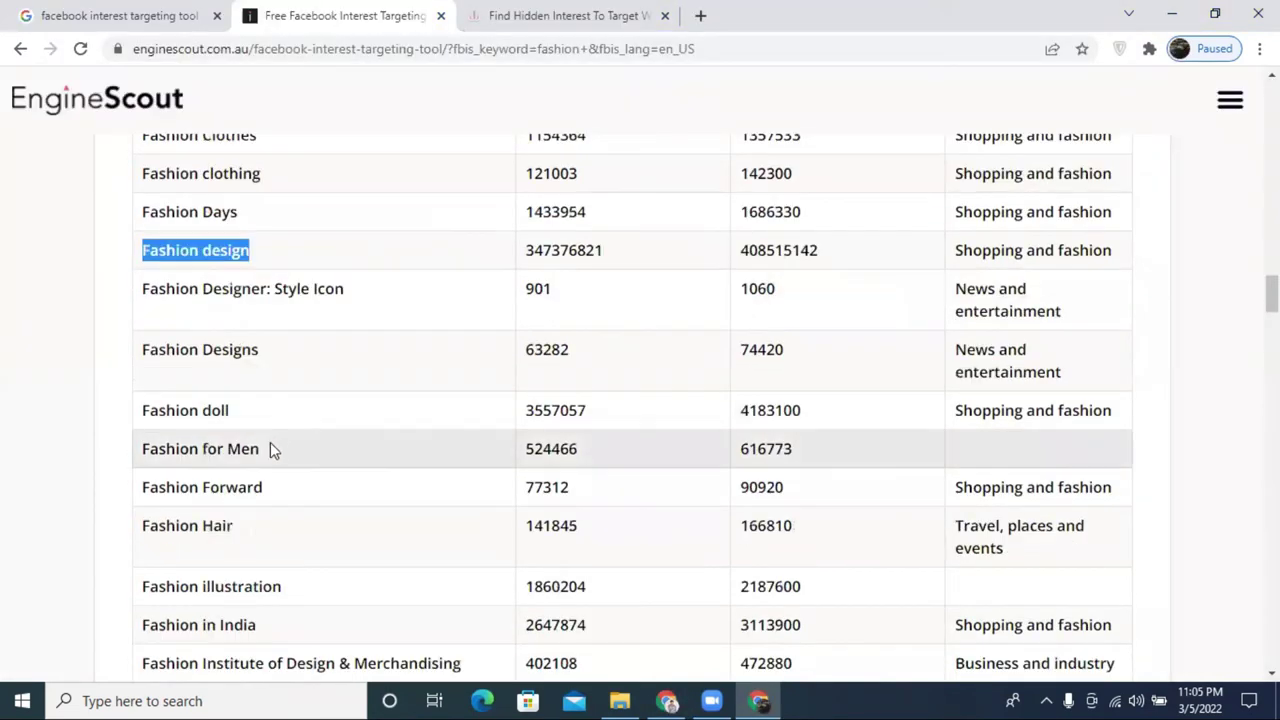
{"action": "left_click_drag", "start_coordinate": [227, 449], "coordinate": [142, 449]}
{"action": "right_click", "coordinate": [210, 449]}
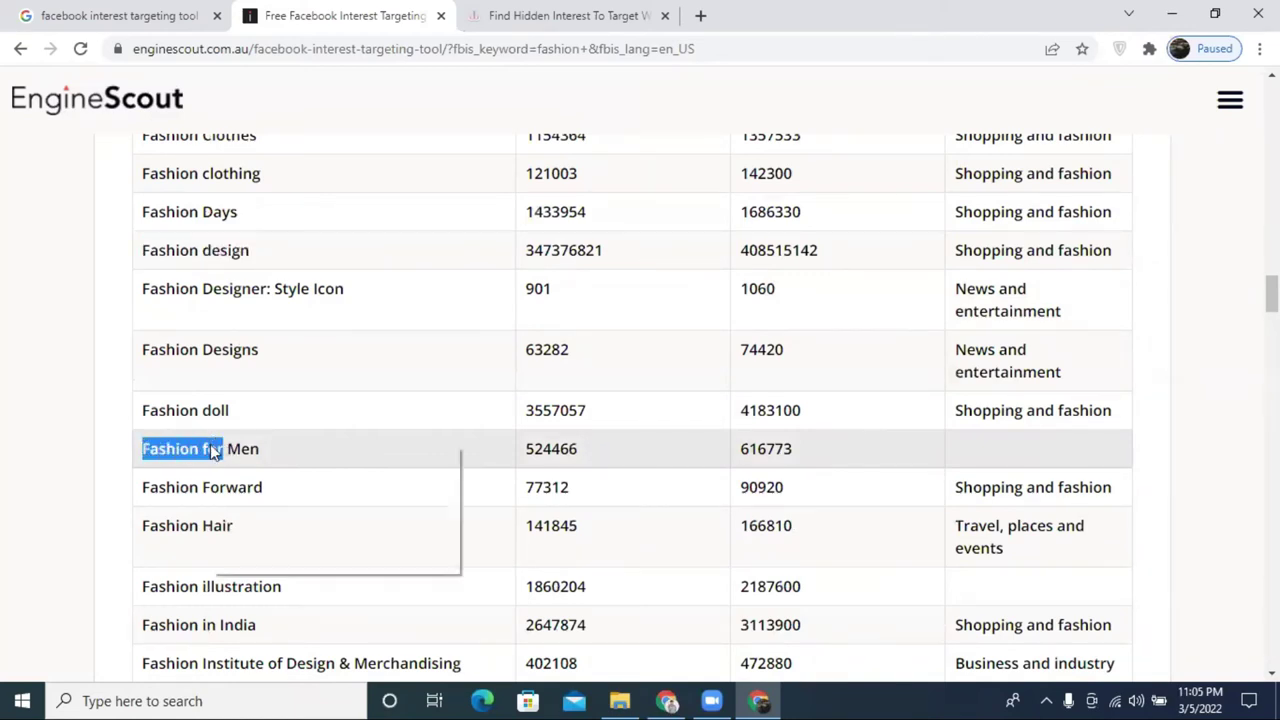
{"action": "left_click", "coordinate": [246, 460]}
{"action": "triple_click", "coordinate": [243, 449]}
{"action": "key", "text": "ctrl+c"}
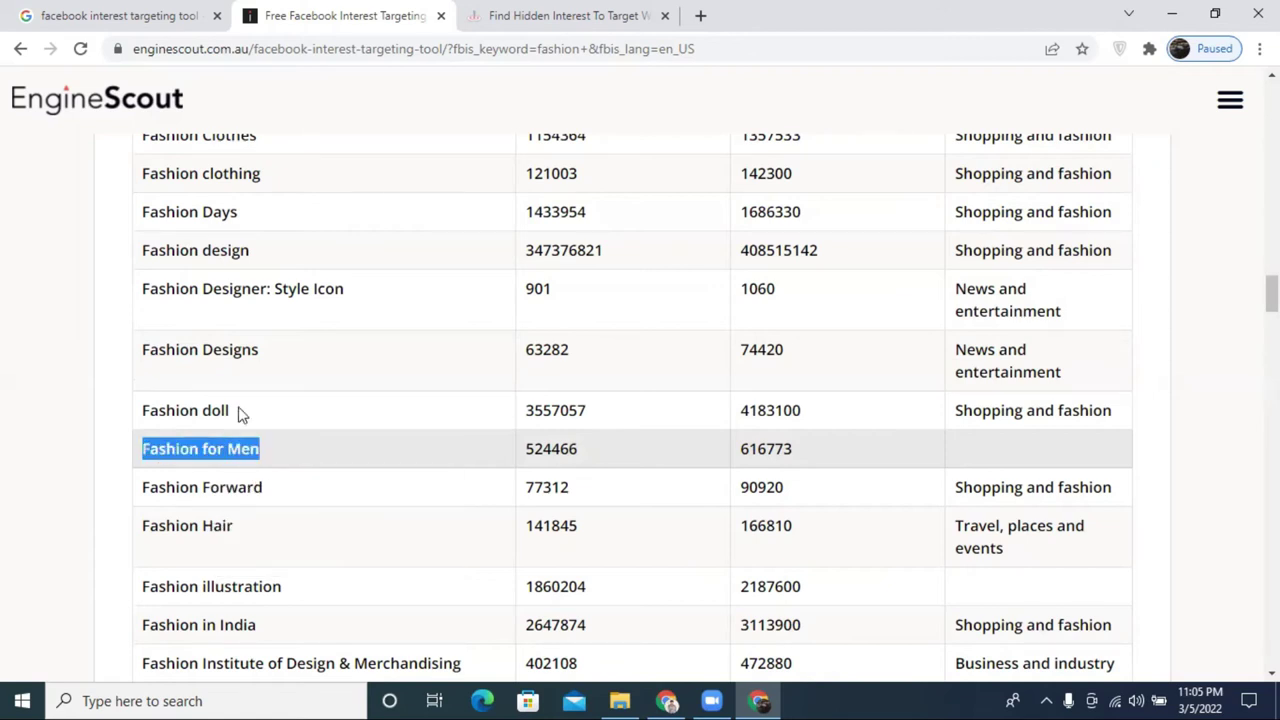
{"action": "left_click", "coordinate": [667, 700]}
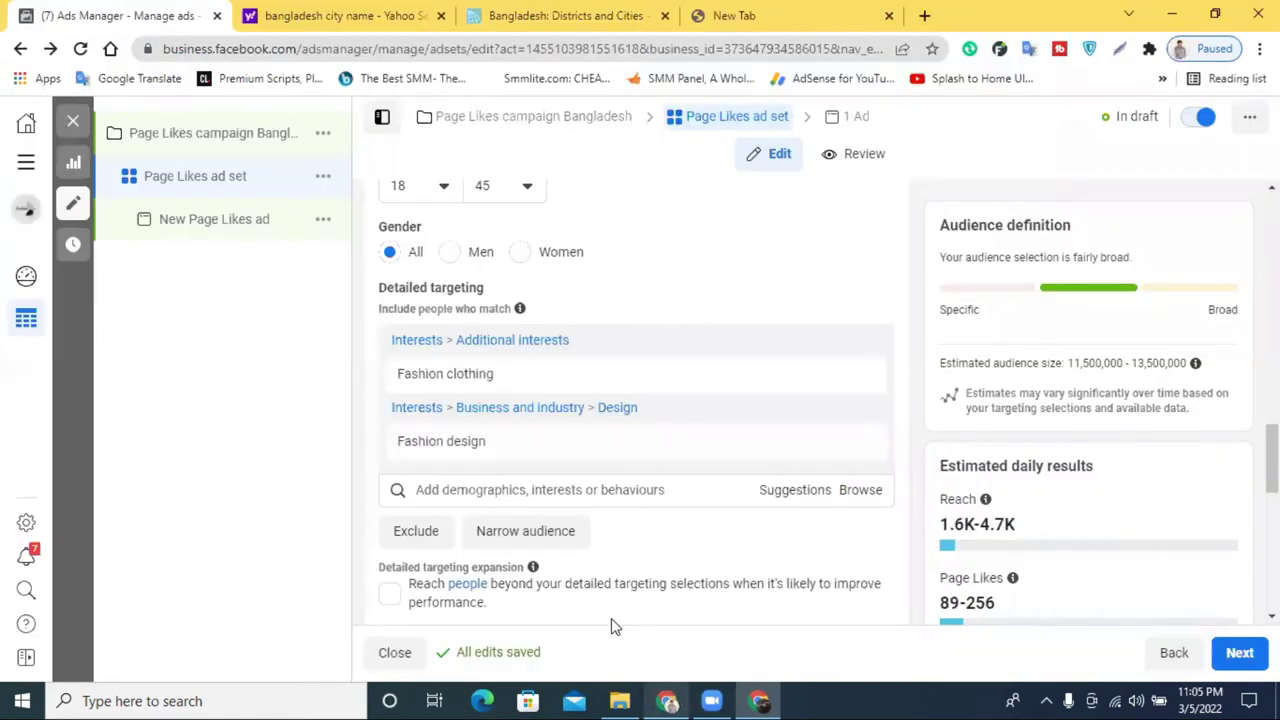
{"action": "left_click", "coordinate": [469, 489]}
{"action": "key", "text": "ctrl+v"}
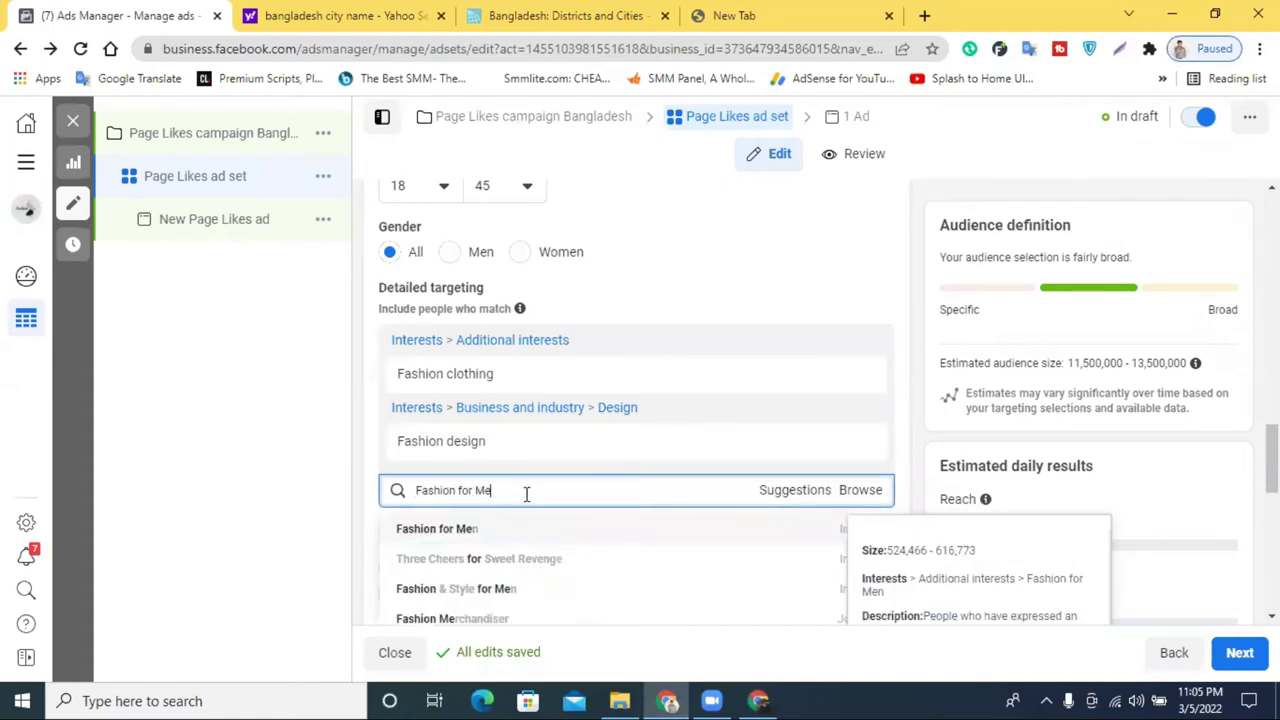
Change the detailed targeting search to "Fashion for woMen" and look through the suggested demographics, interests and behaviours.
{"action": "triple_click", "coordinate": [474, 489]}
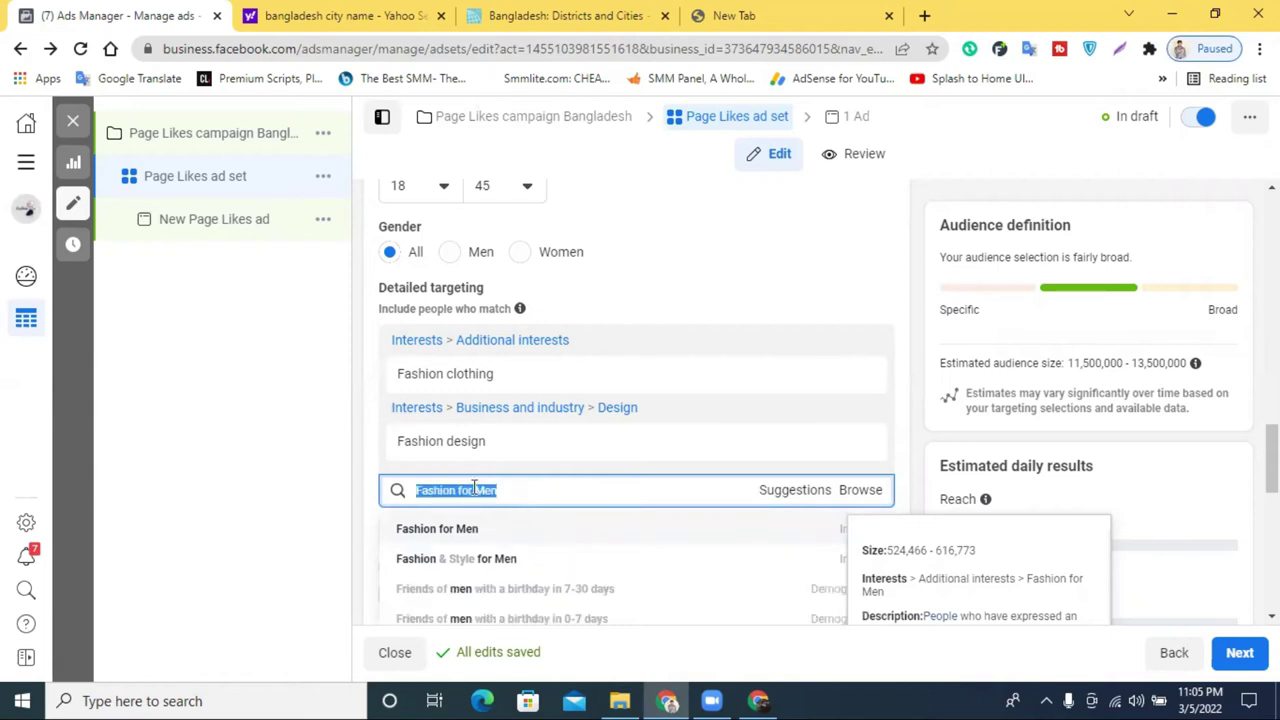
{"action": "left_click", "coordinate": [476, 489]}
{"action": "type", "text": "W"}
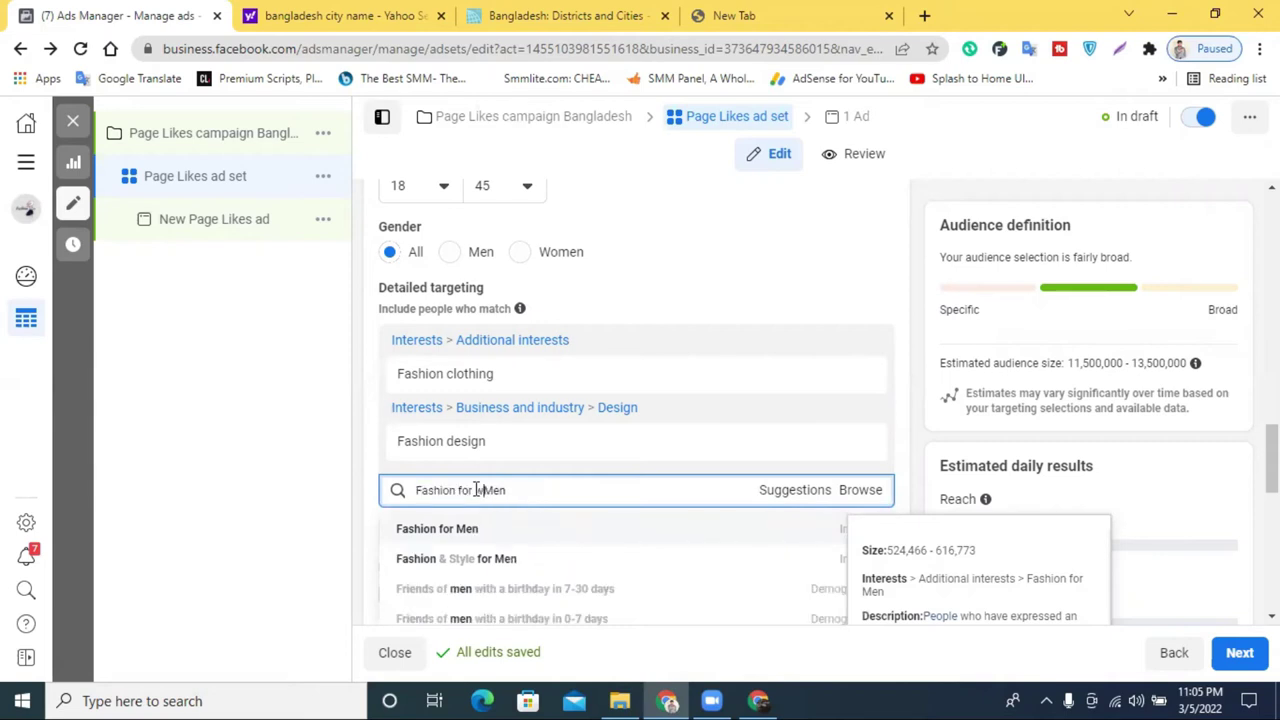
{"action": "type", "text": "o"}
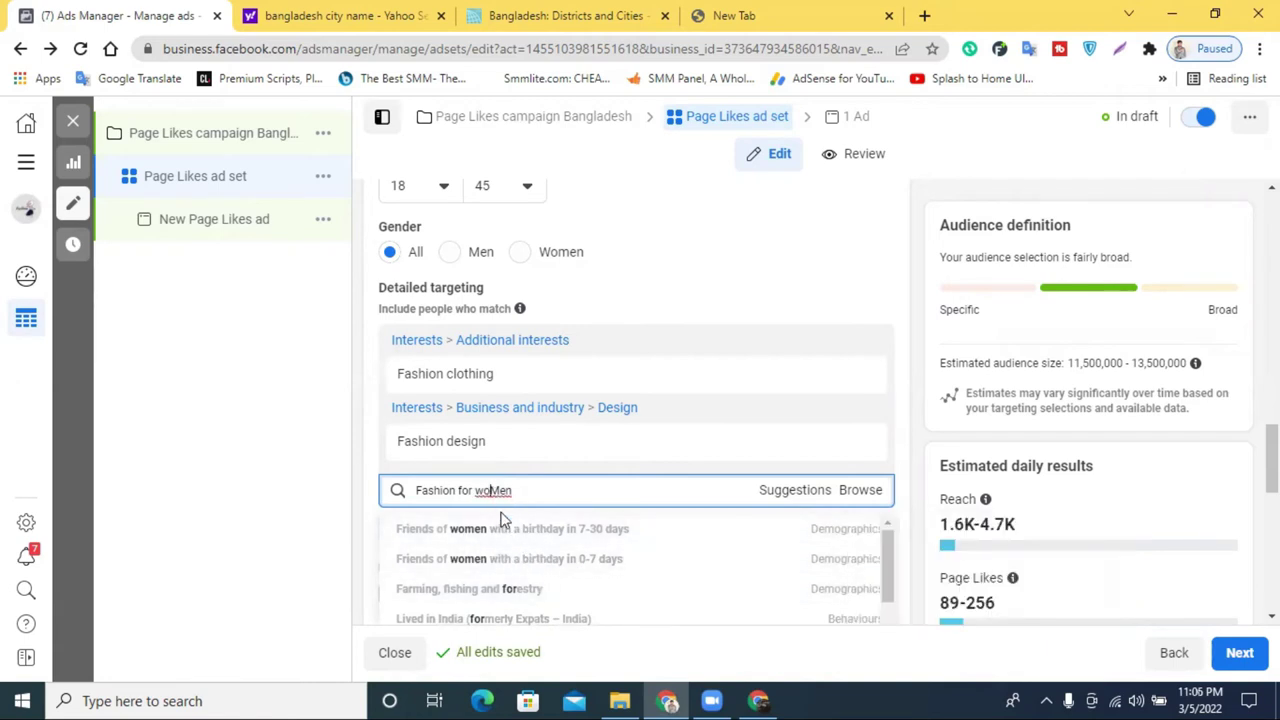
{"action": "scroll", "coordinate": [611, 560], "scroll_direction": "down", "scroll_amount": 3}
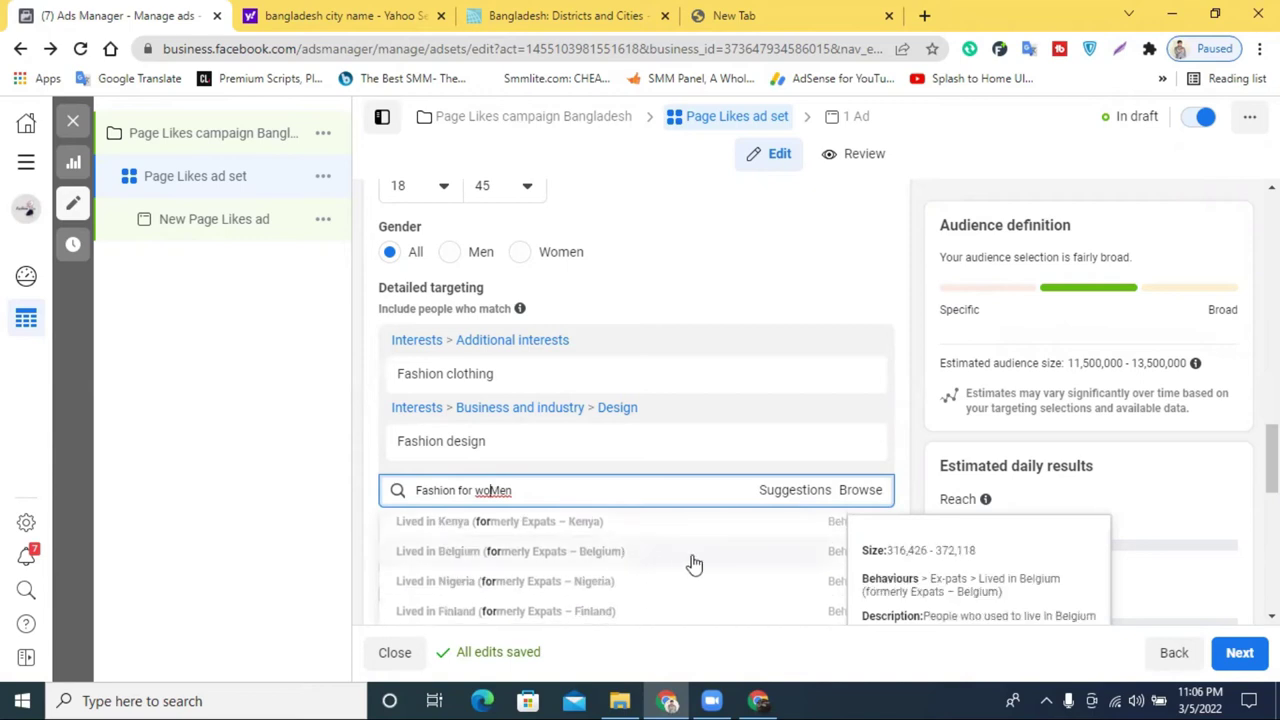
{"action": "scroll", "coordinate": [690, 563], "scroll_direction": "up", "scroll_amount": 3}
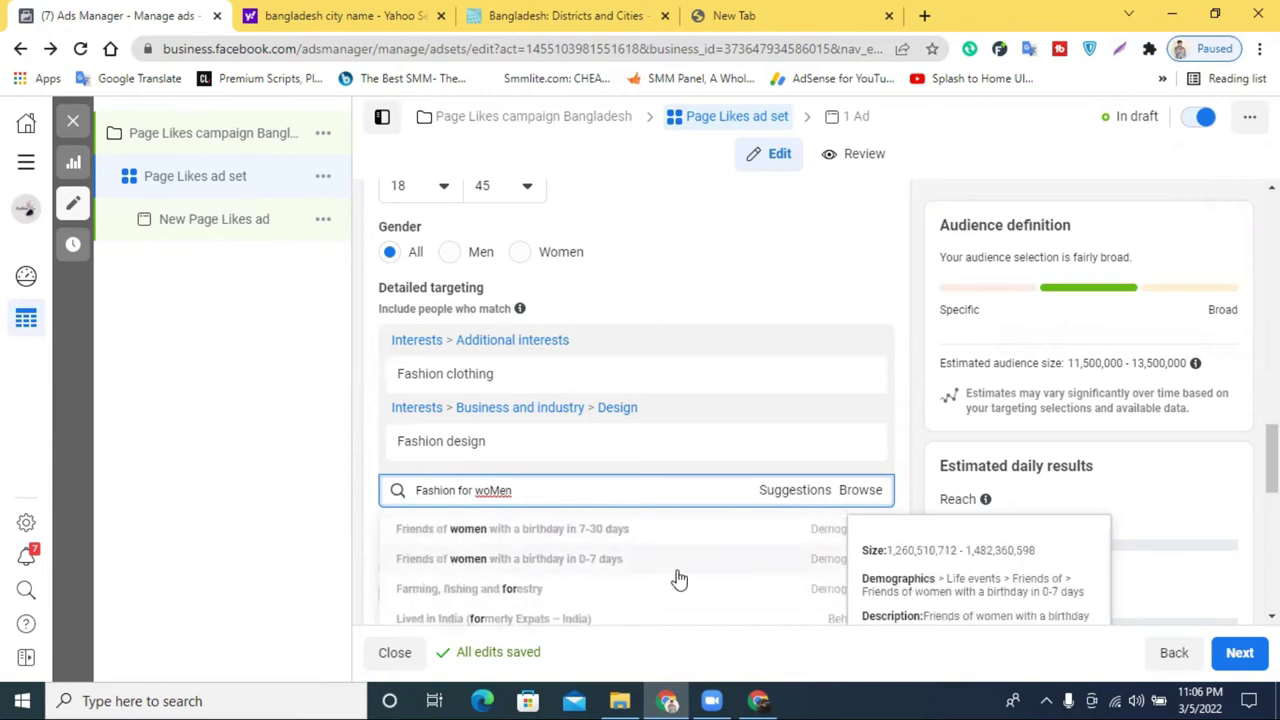
Clear the "Fashion for woMen" search text from detailed targeting without adding a suggestion.
{"action": "triple_click", "coordinate": [500, 488]}
{"action": "left_click", "coordinate": [477, 489]}
{"action": "triple_click", "coordinate": [480, 489]}
{"action": "left_click", "coordinate": [484, 490]}
{"action": "triple_click", "coordinate": [484, 490]}
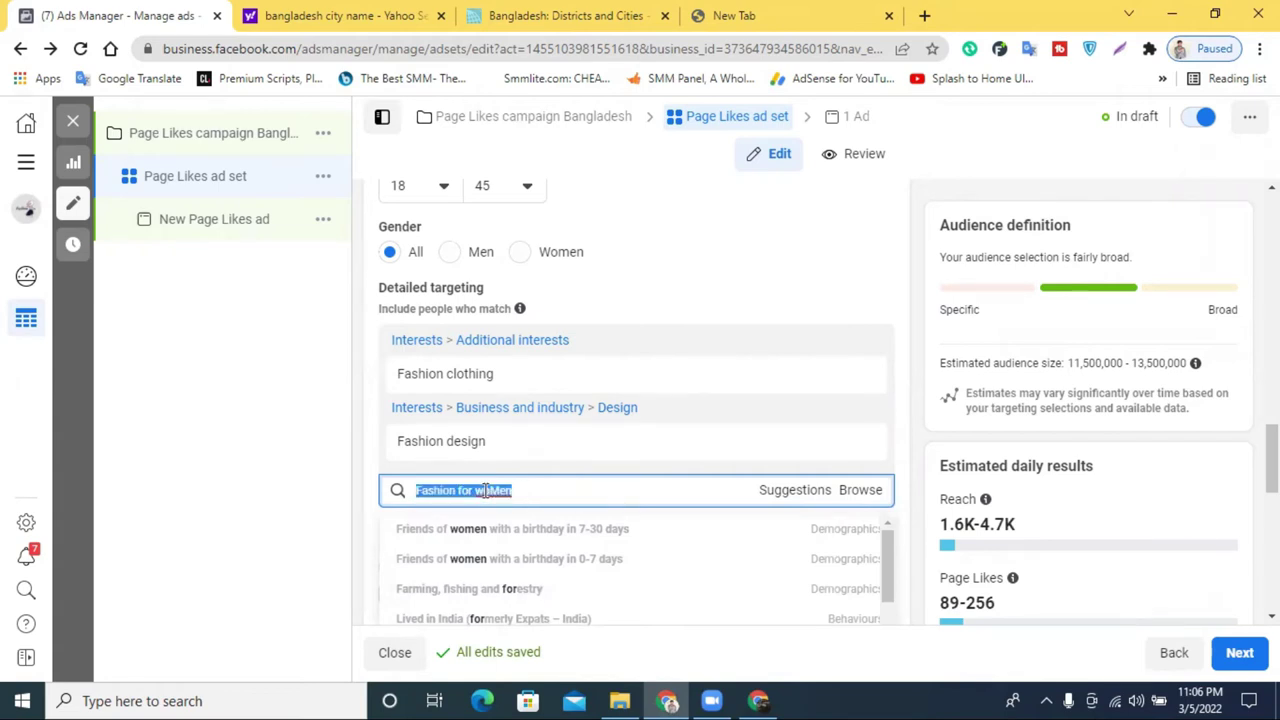
{"action": "left_click", "coordinate": [484, 490]}
{"action": "double_click", "coordinate": [482, 490]}
{"action": "key", "text": "BackSpace"}
{"action": "key", "text": "BackSpace"}
{"action": "key", "text": "BackSpace"}
{"action": "key", "text": "BackSpace"}
{"action": "key", "text": "BackSpace"}
{"action": "key", "text": "BackSpace"}
{"action": "key", "text": "BackSpace"}
{"action": "key", "text": "BackSpace"}
{"action": "key", "text": "BackSpace"}
{"action": "key", "text": "BackSpace"}
{"action": "key", "text": "BackSpace"}
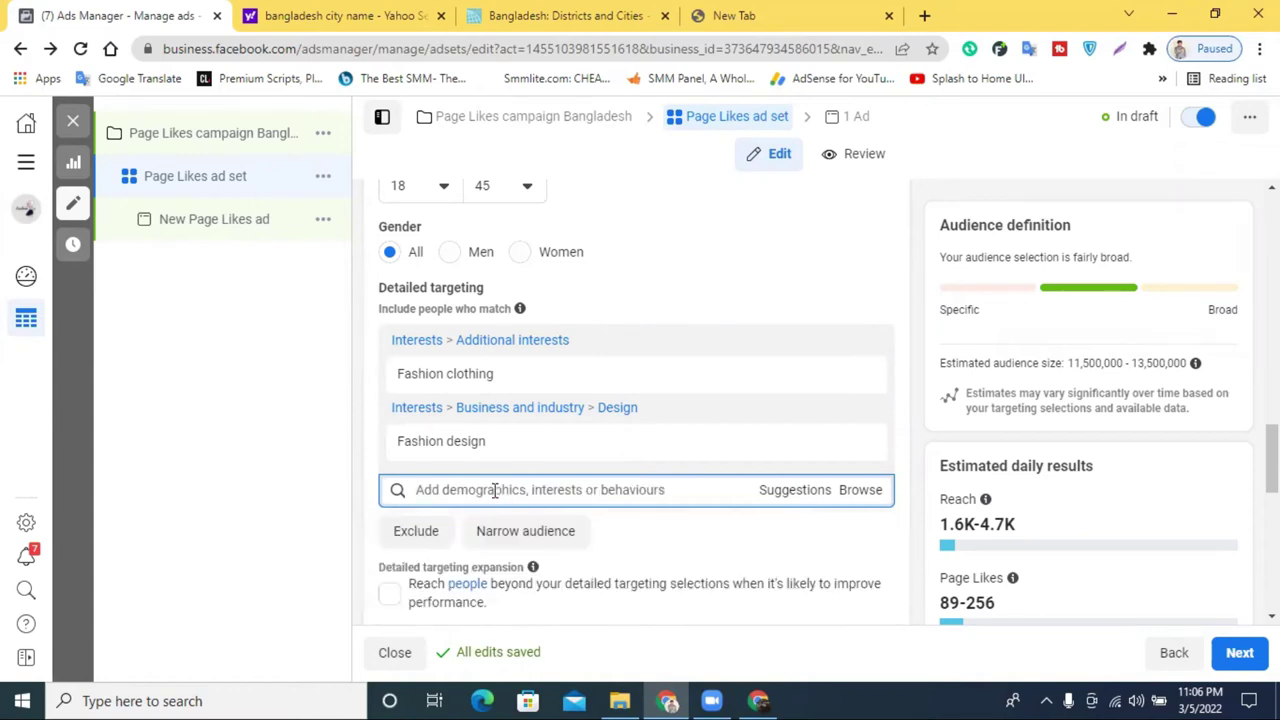
Switch back to the Engine Scout window with the fashion keyword results.
{"action": "left_click", "coordinate": [565, 8]}
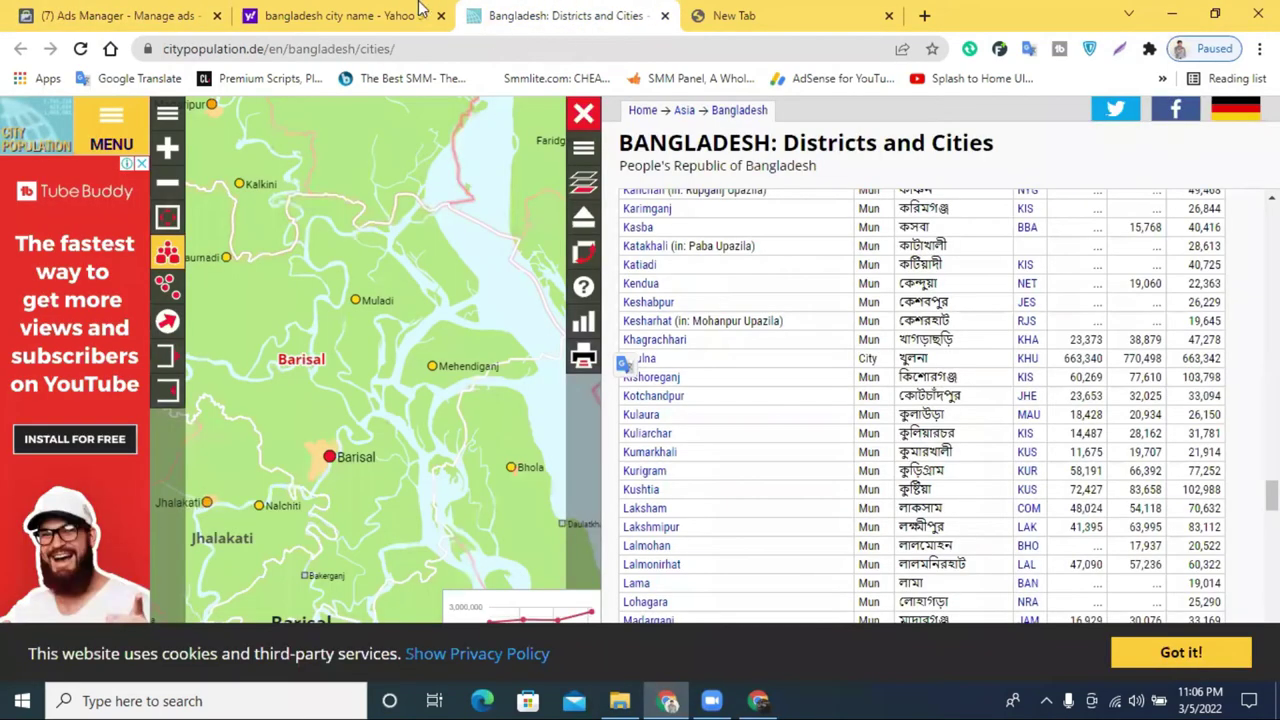
{"action": "left_click", "coordinate": [422, 10]}
{"action": "left_click", "coordinate": [760, 700]}
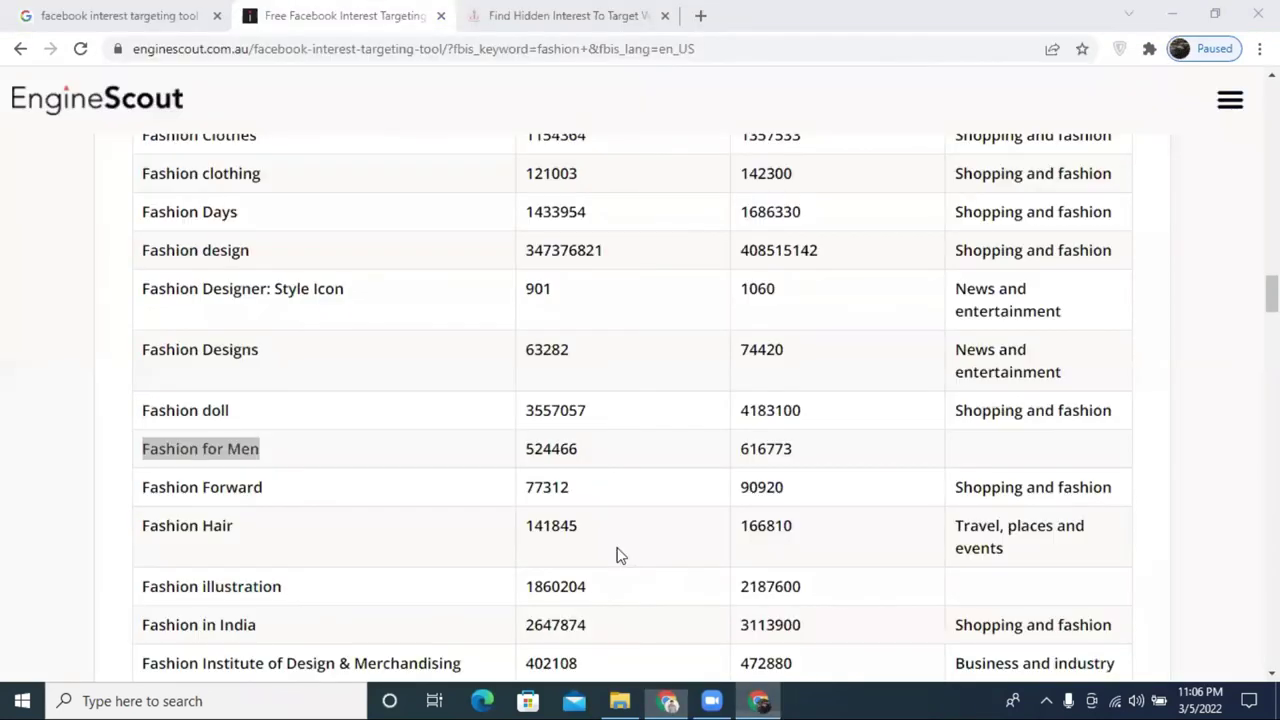
Find "fashion lovers" in the Engine Scout fashion results and copy it.
{"action": "scroll", "coordinate": [503, 443], "scroll_direction": "down", "scroll_amount": 1}
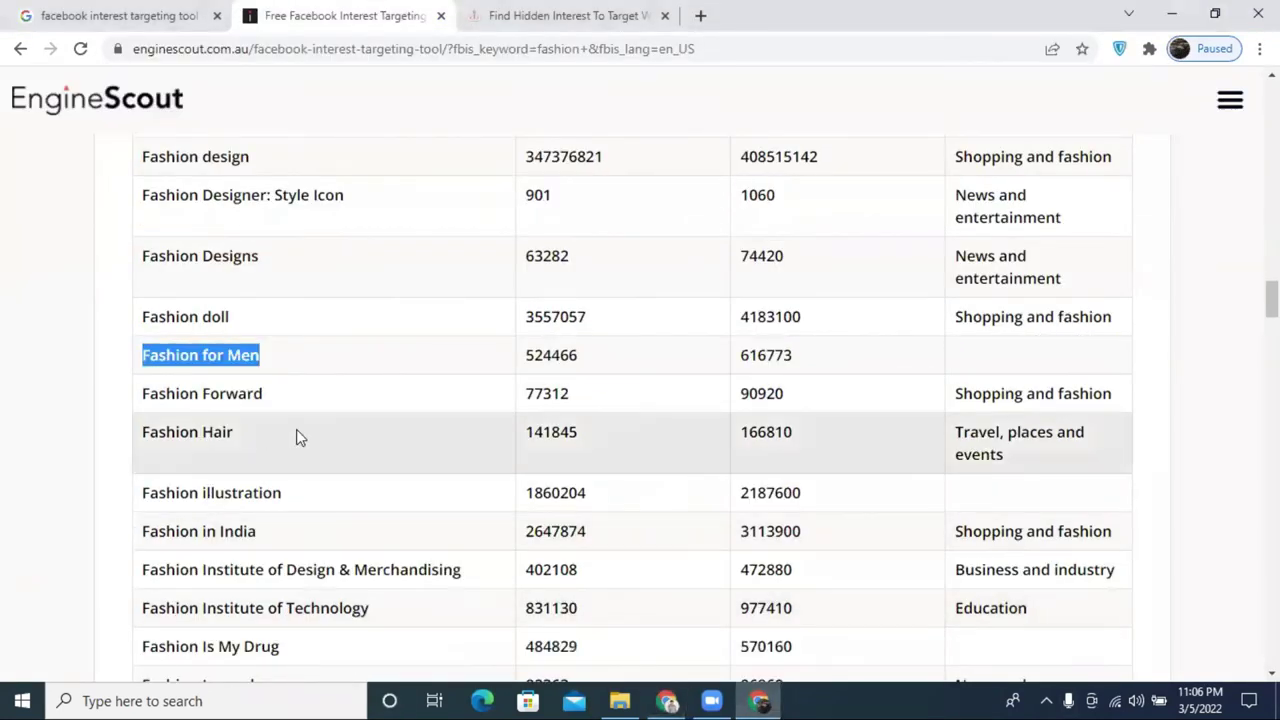
{"action": "scroll", "coordinate": [296, 437], "scroll_direction": "down", "scroll_amount": 2}
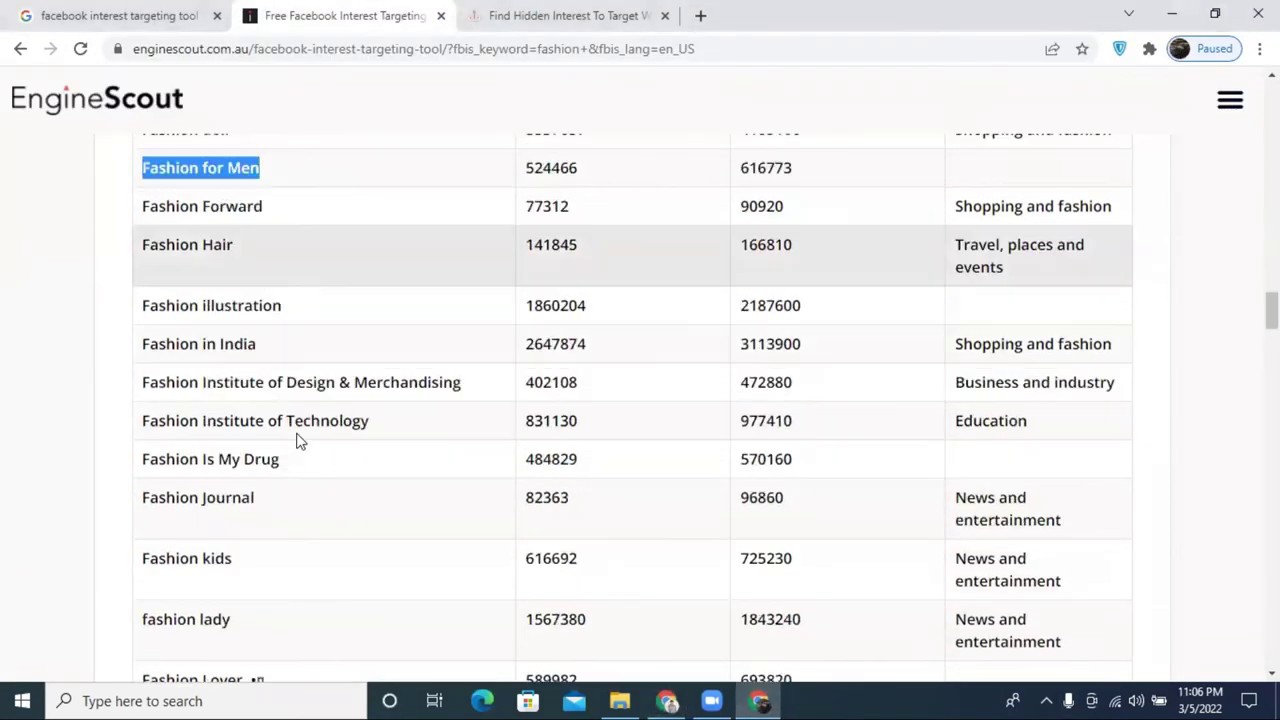
{"action": "left_click", "coordinate": [222, 345]}
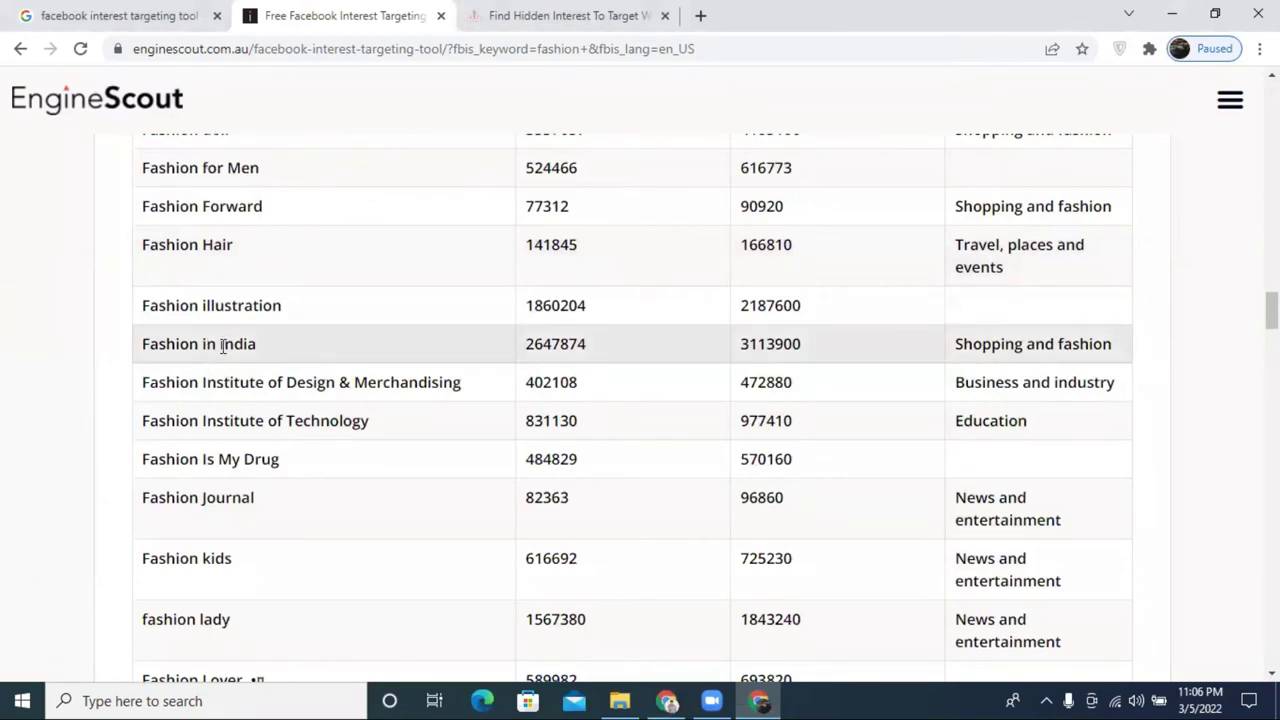
{"action": "scroll", "coordinate": [300, 560], "scroll_direction": "down", "scroll_amount": 2}
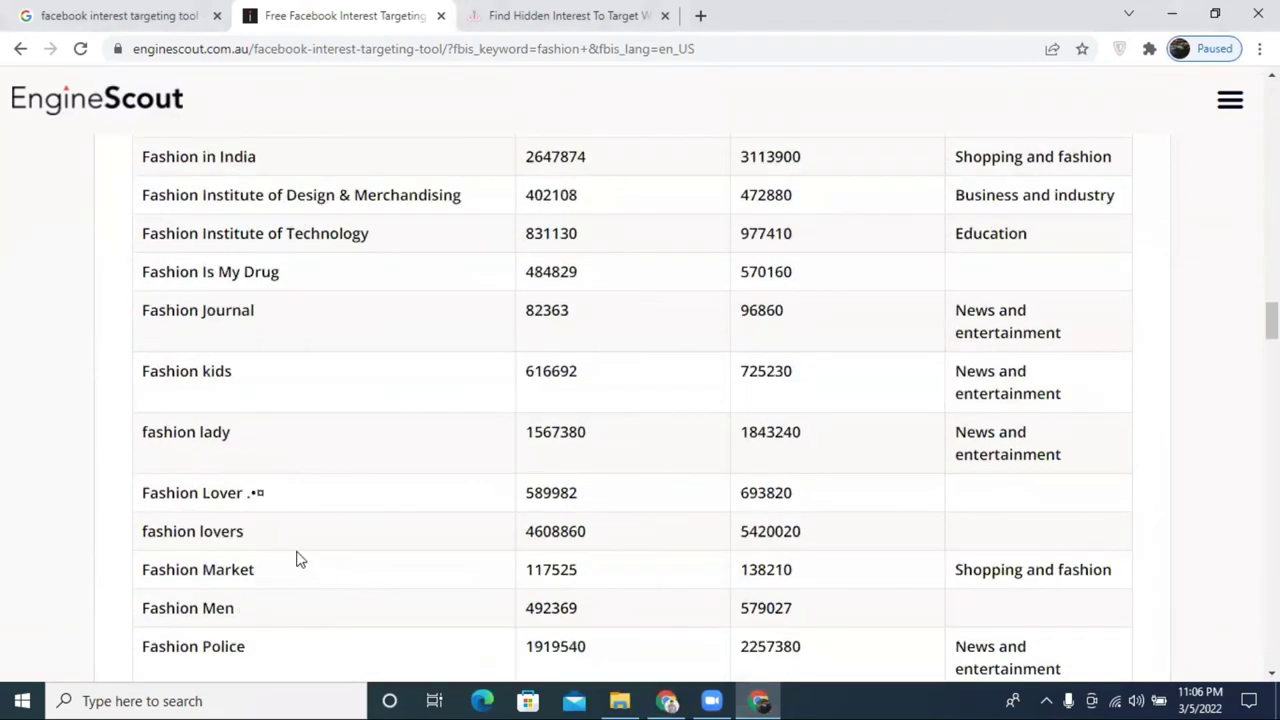
{"action": "triple_click", "coordinate": [235, 531]}
{"action": "key", "text": "ctrl+c"}
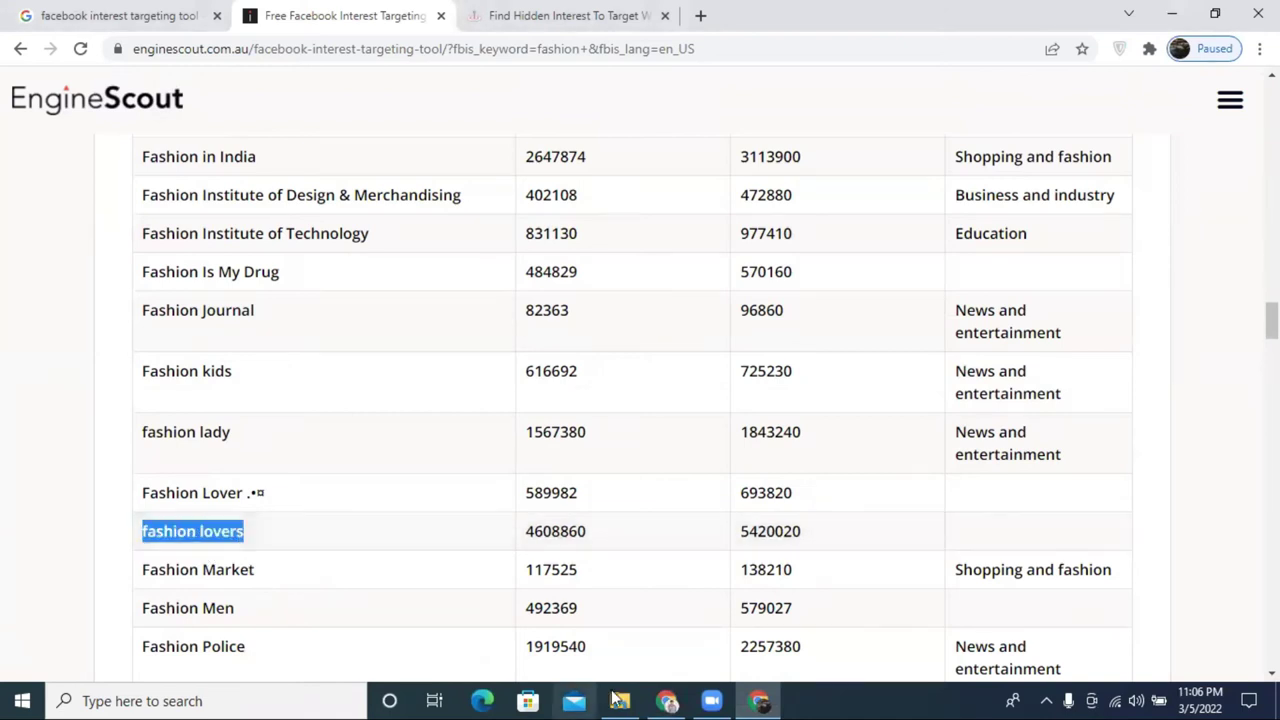
Switch to Ads Manager and add the "fashion lovers" interest to the ad set's detailed targeting.
{"action": "left_click", "coordinate": [667, 701]}
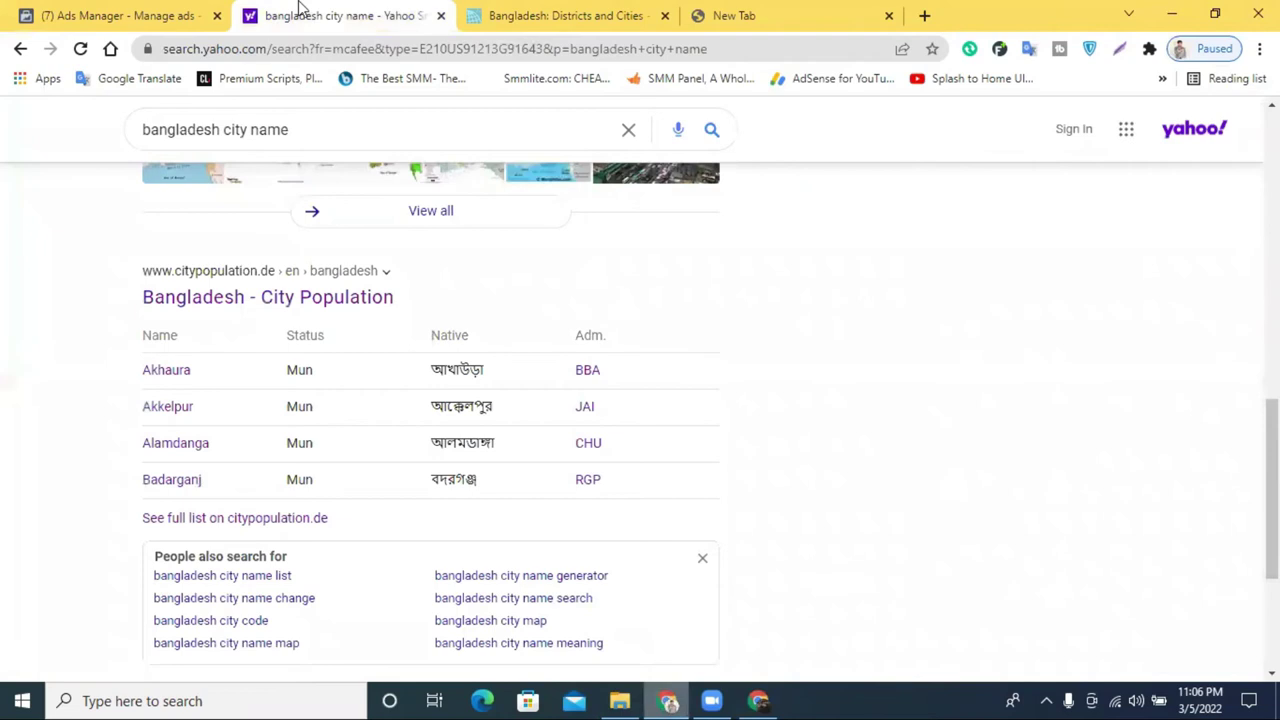
{"action": "left_click", "coordinate": [120, 15]}
{"action": "left_click", "coordinate": [532, 488]}
{"action": "key", "text": "ctrl+v"}
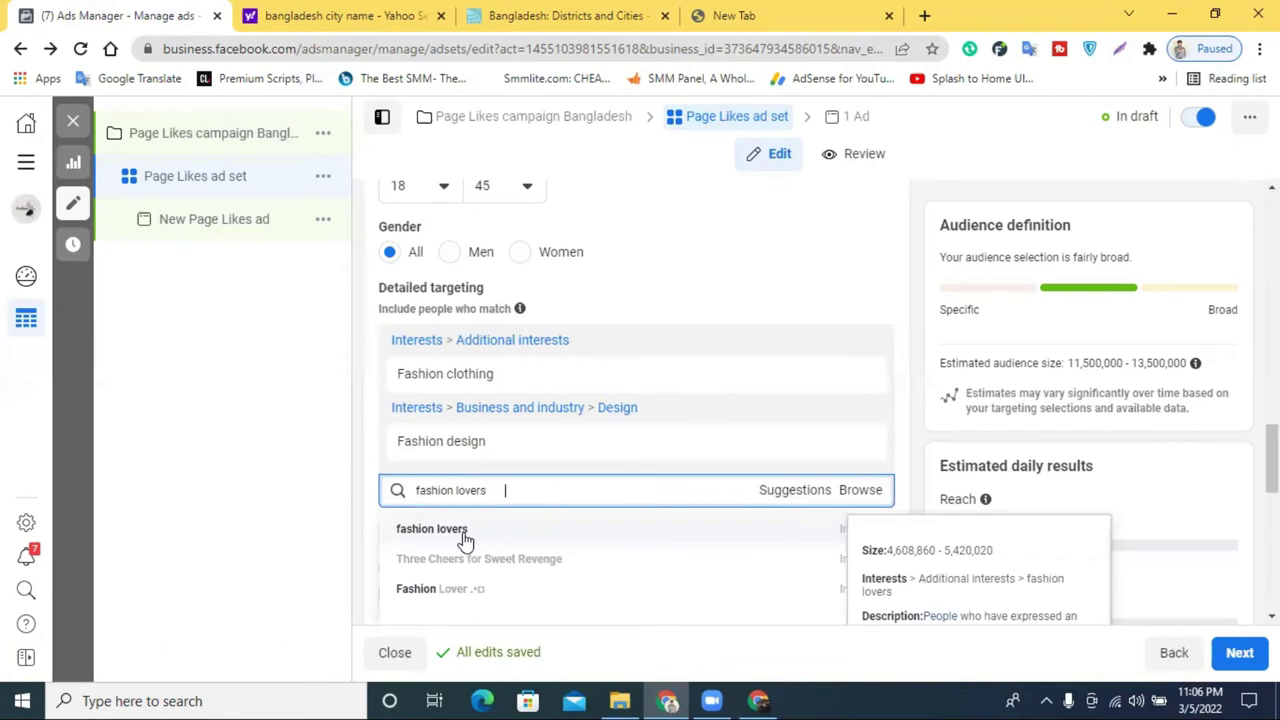
{"action": "left_click", "coordinate": [463, 538]}
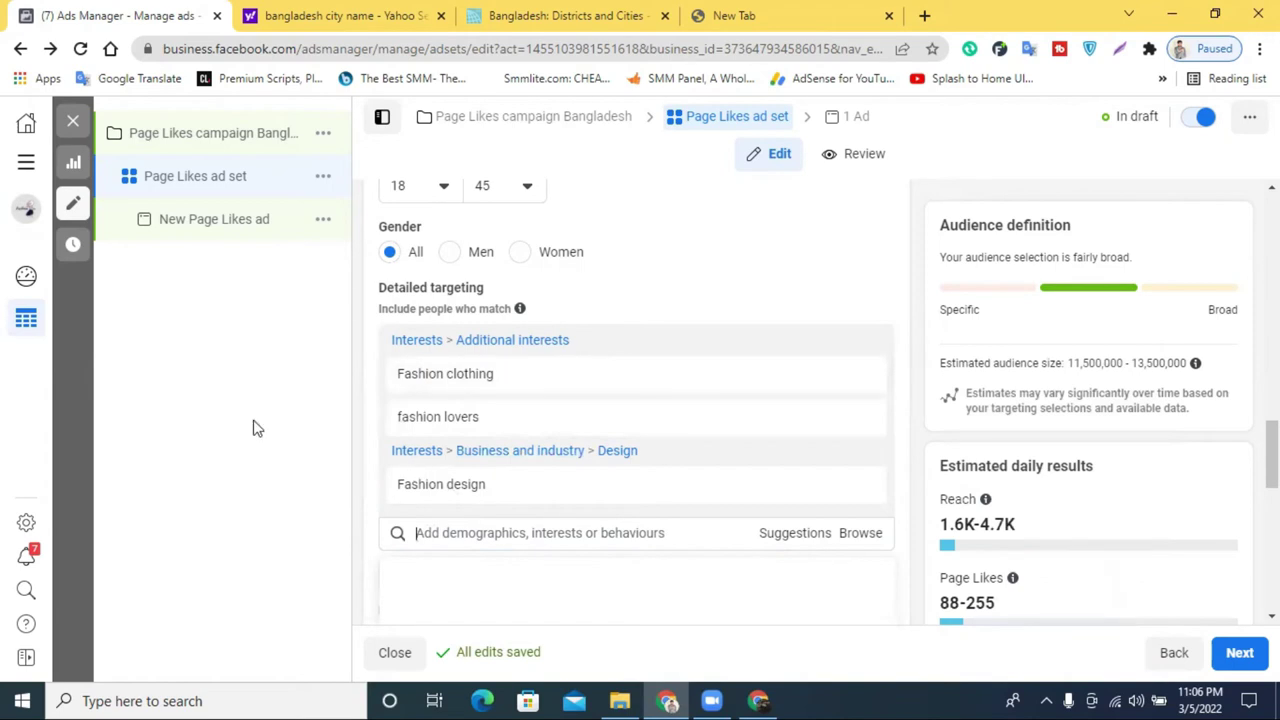
Switch back to the Engine Scout window and examine the rest of the fashion results for further interests to target.
{"action": "key", "text": "alt+Tab"}
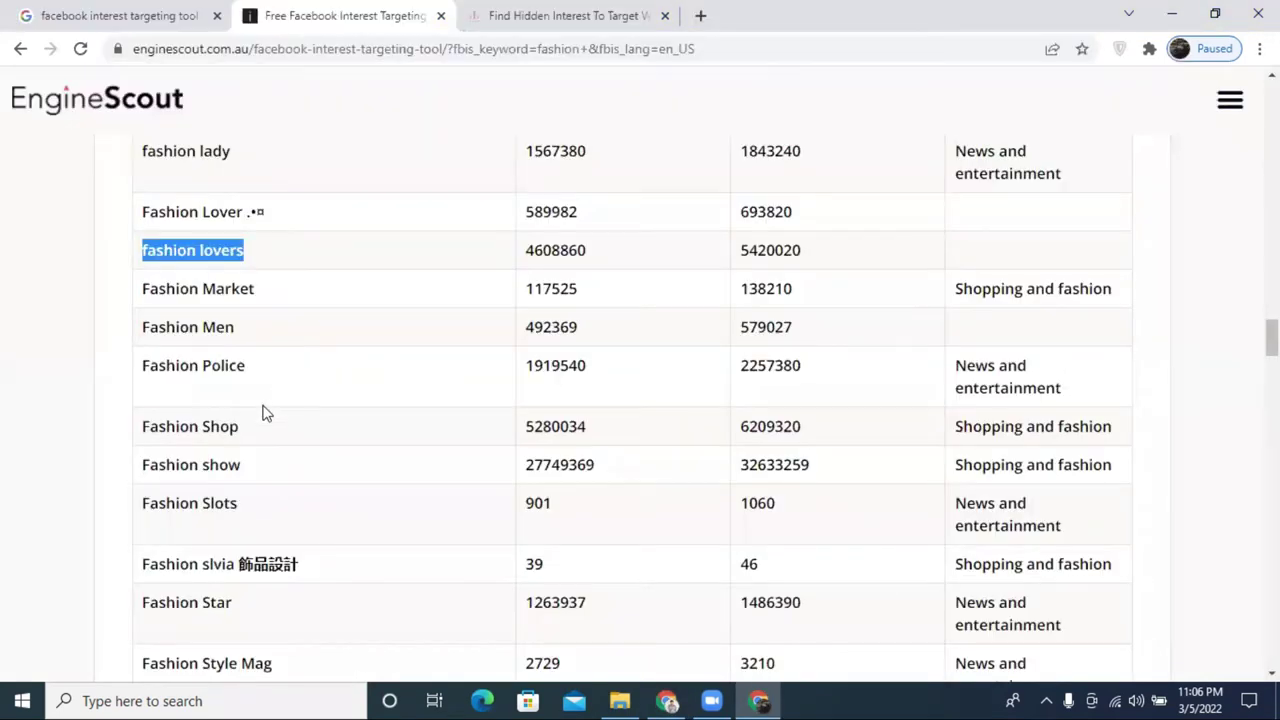
{"action": "left_click", "coordinate": [210, 428]}
{"action": "scroll", "coordinate": [508, 489], "scroll_direction": "down", "scroll_amount": 2}
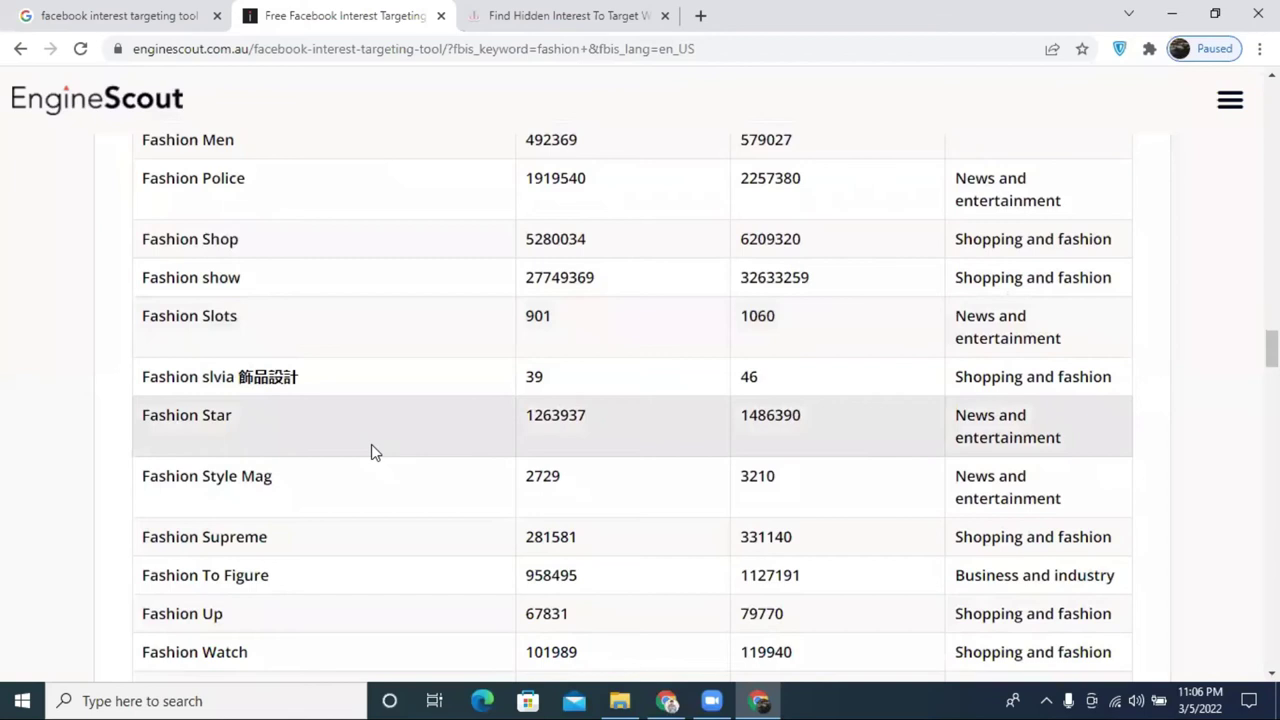
{"action": "scroll", "coordinate": [316, 467], "scroll_direction": "down", "scroll_amount": 1}
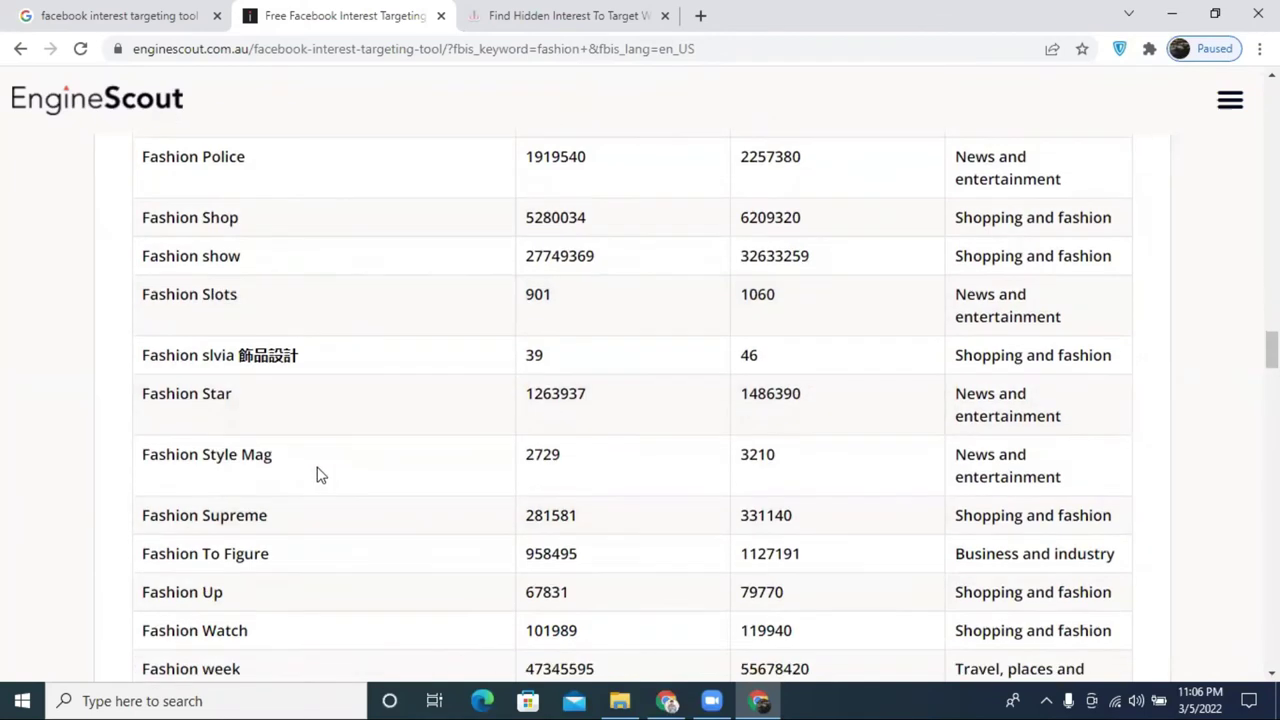
{"action": "scroll", "coordinate": [316, 470], "scroll_direction": "down", "scroll_amount": 9}
{"action": "scroll", "coordinate": [268, 440], "scroll_direction": "up", "scroll_amount": 1}
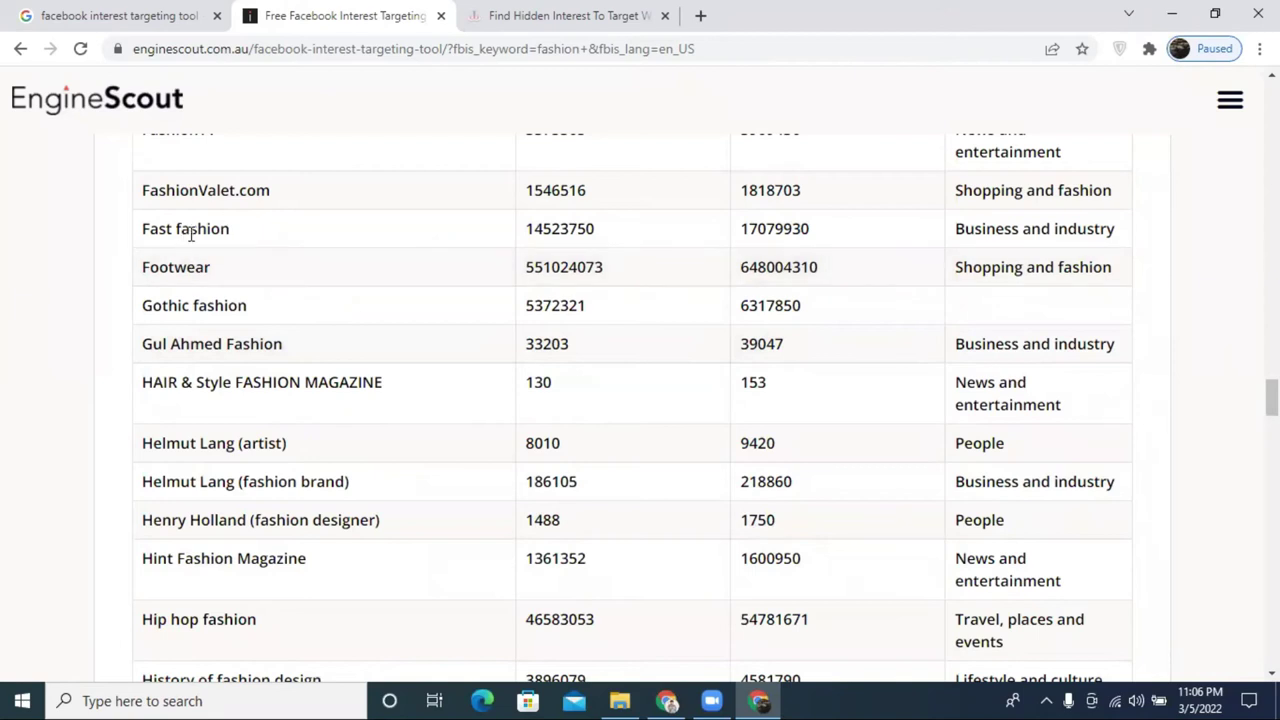
{"action": "scroll", "coordinate": [289, 429], "scroll_direction": "down", "scroll_amount": 6}
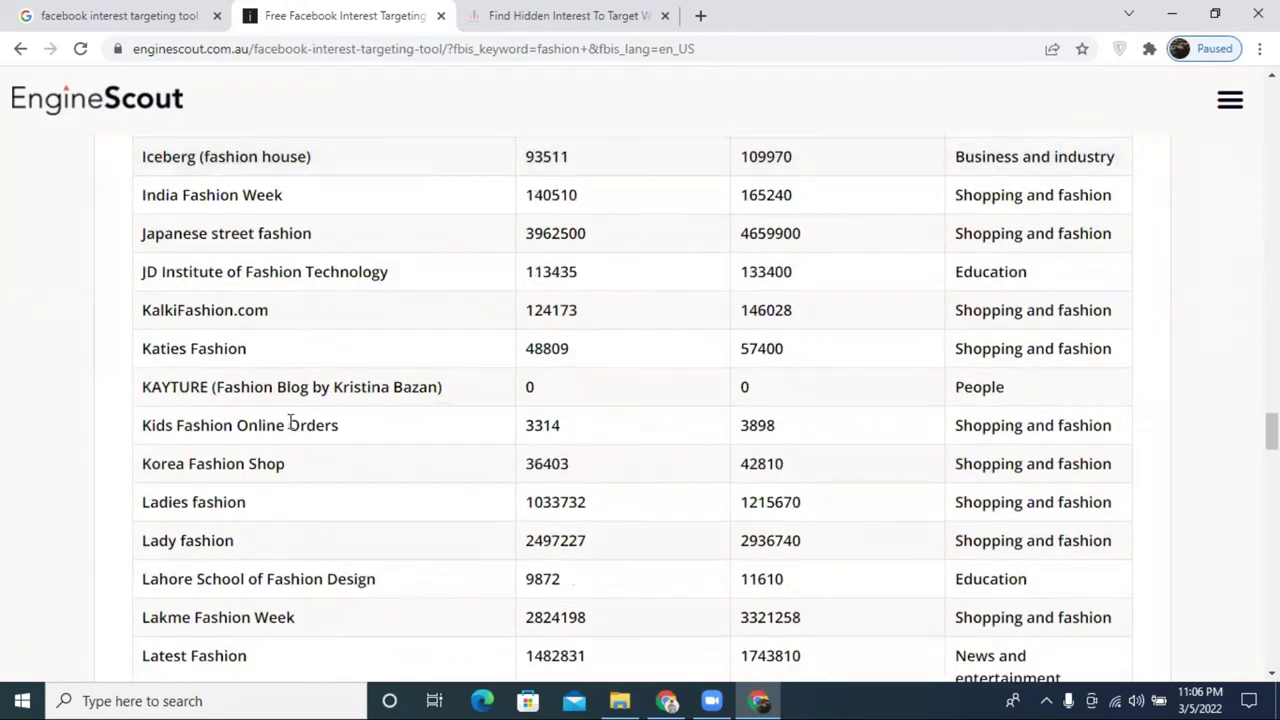
{"action": "scroll", "coordinate": [289, 425], "scroll_direction": "up", "scroll_amount": 20}
{"action": "scroll", "coordinate": [289, 437], "scroll_direction": "up", "scroll_amount": 3}
{"action": "scroll", "coordinate": [224, 486], "scroll_direction": "up", "scroll_amount": 7}
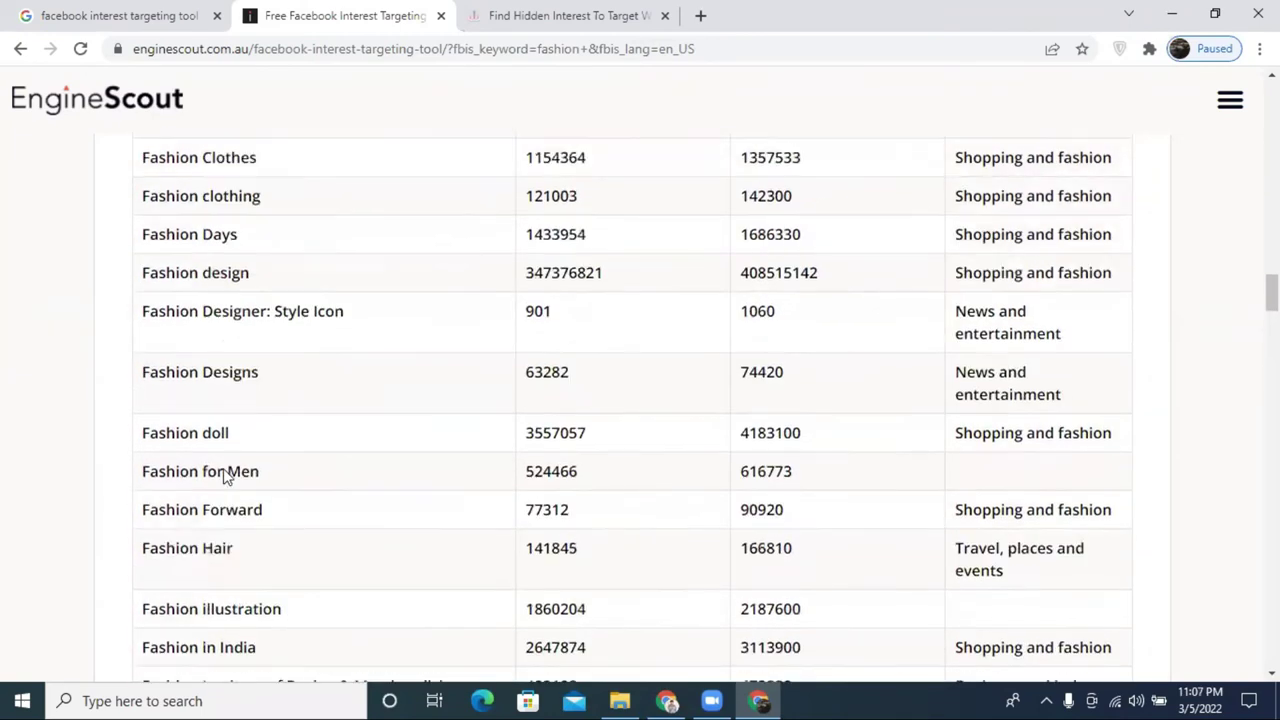
{"action": "scroll", "coordinate": [226, 472], "scroll_direction": "up", "scroll_amount": 1}
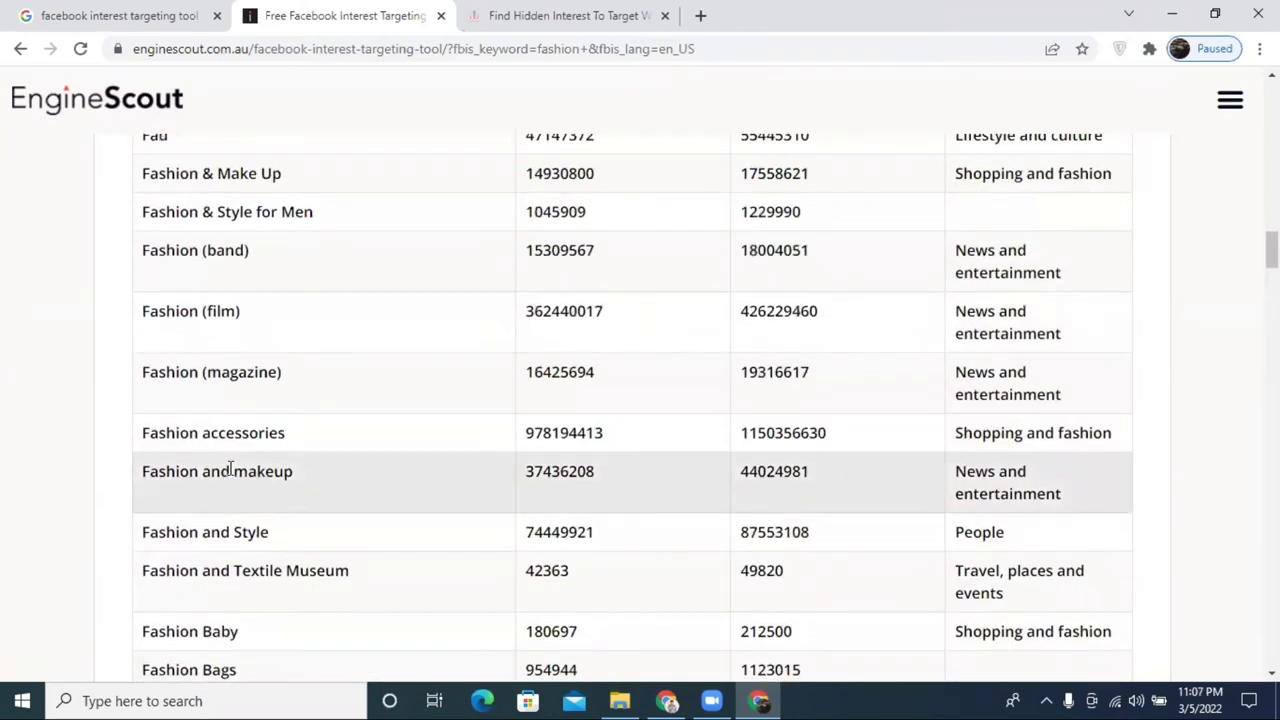
{"action": "scroll", "coordinate": [229, 469], "scroll_direction": "down", "scroll_amount": 20}
{"action": "scroll", "coordinate": [238, 485], "scroll_direction": "down", "scroll_amount": 20}
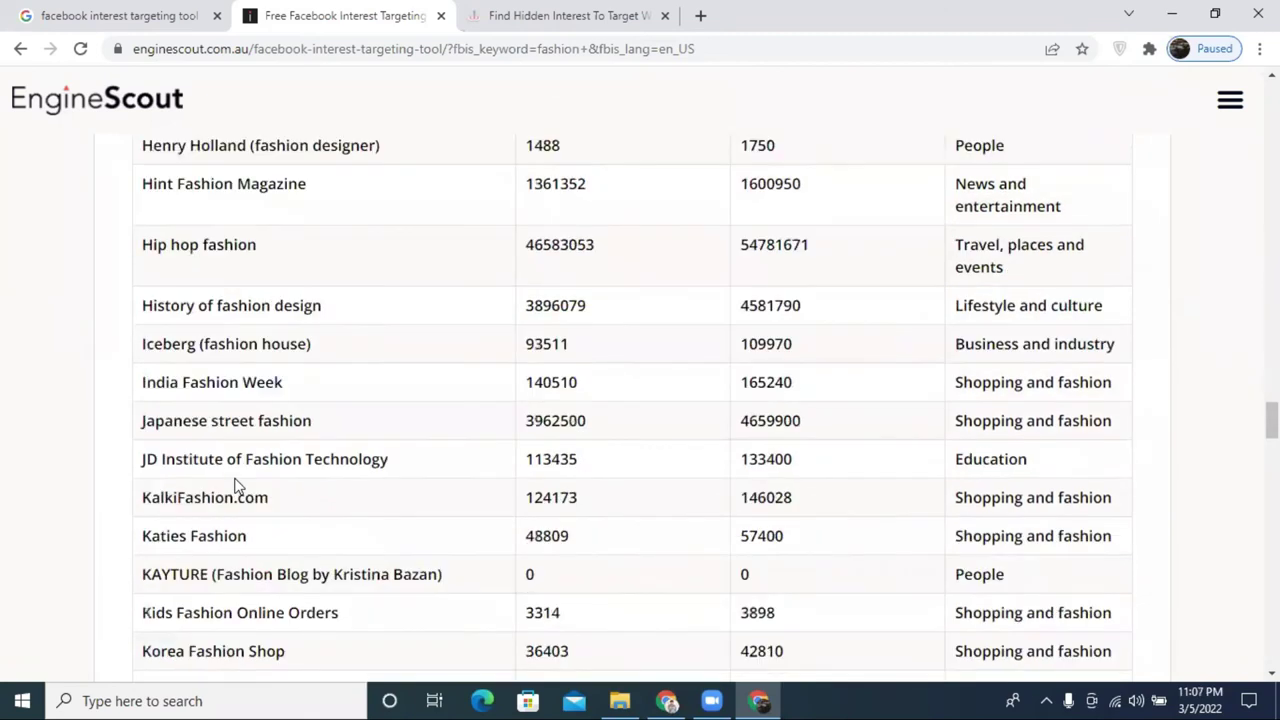
{"action": "scroll", "coordinate": [236, 484], "scroll_direction": "down", "scroll_amount": 15}
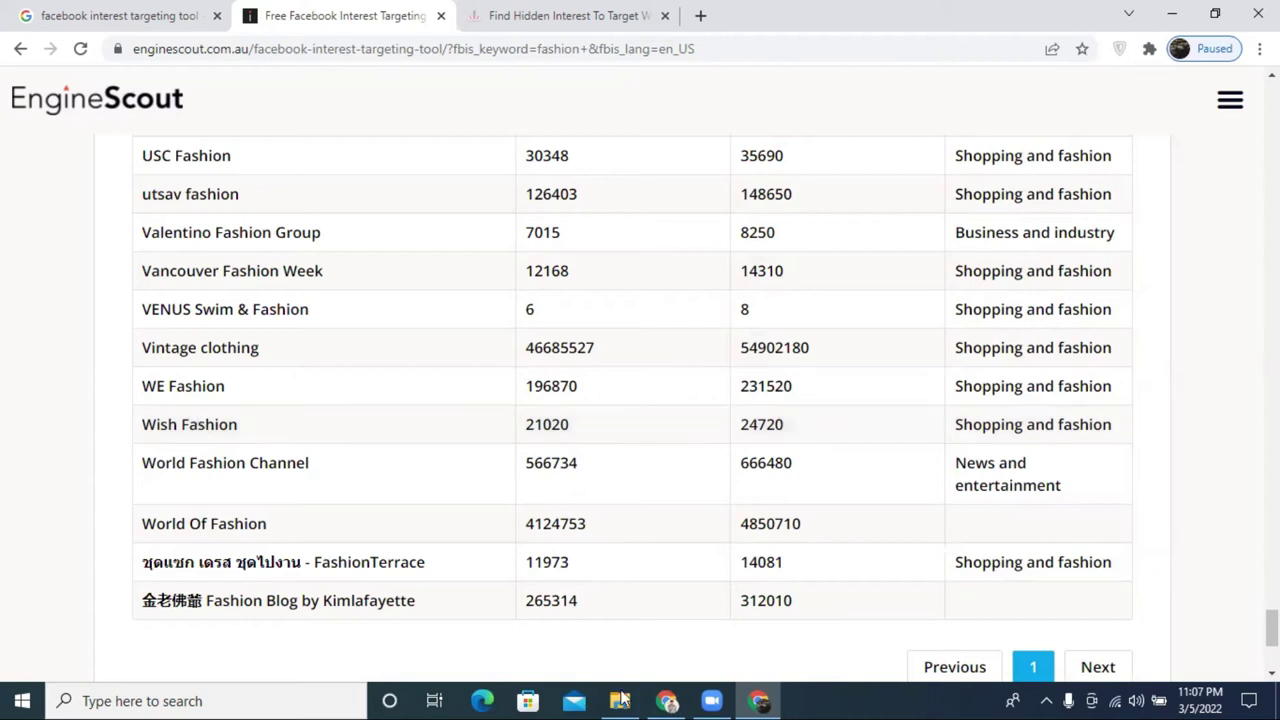
Look at Audience Builder's keyword search, and return to Ads Manager to check the ad set's estimated audience size.
{"action": "left_click", "coordinate": [537, 13]}
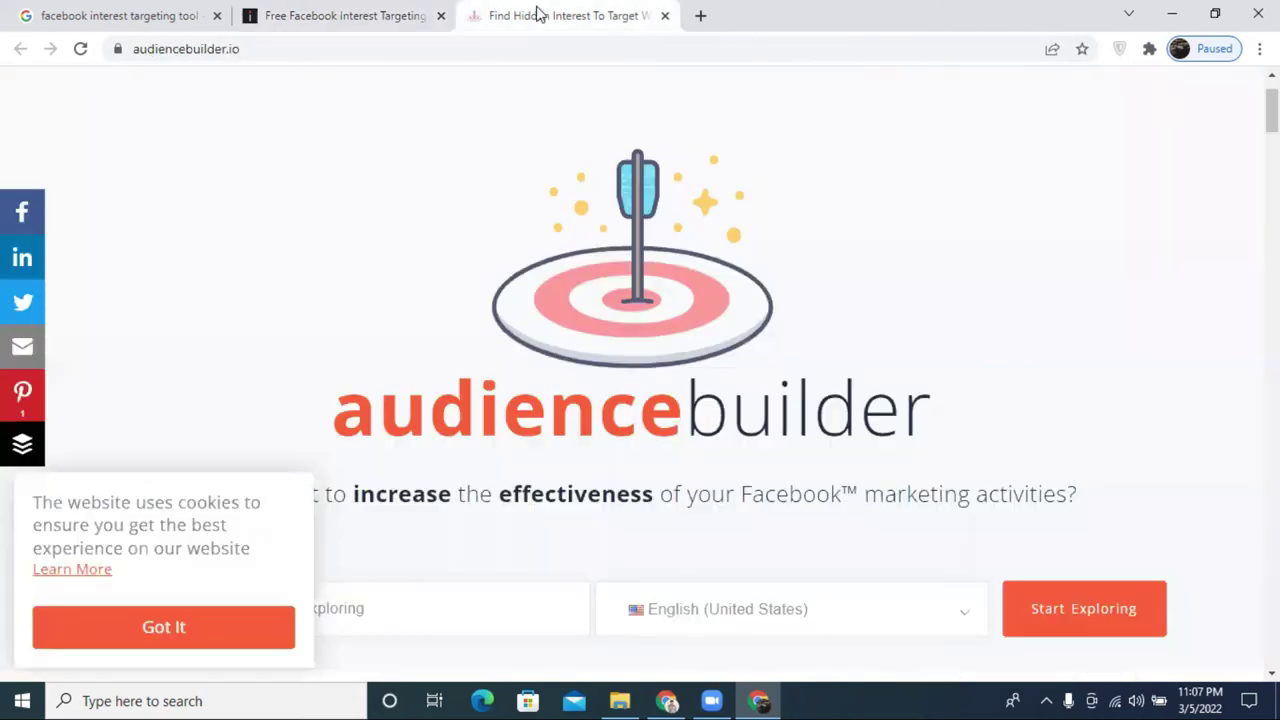
{"action": "scroll", "coordinate": [806, 366], "scroll_direction": "down", "scroll_amount": 3}
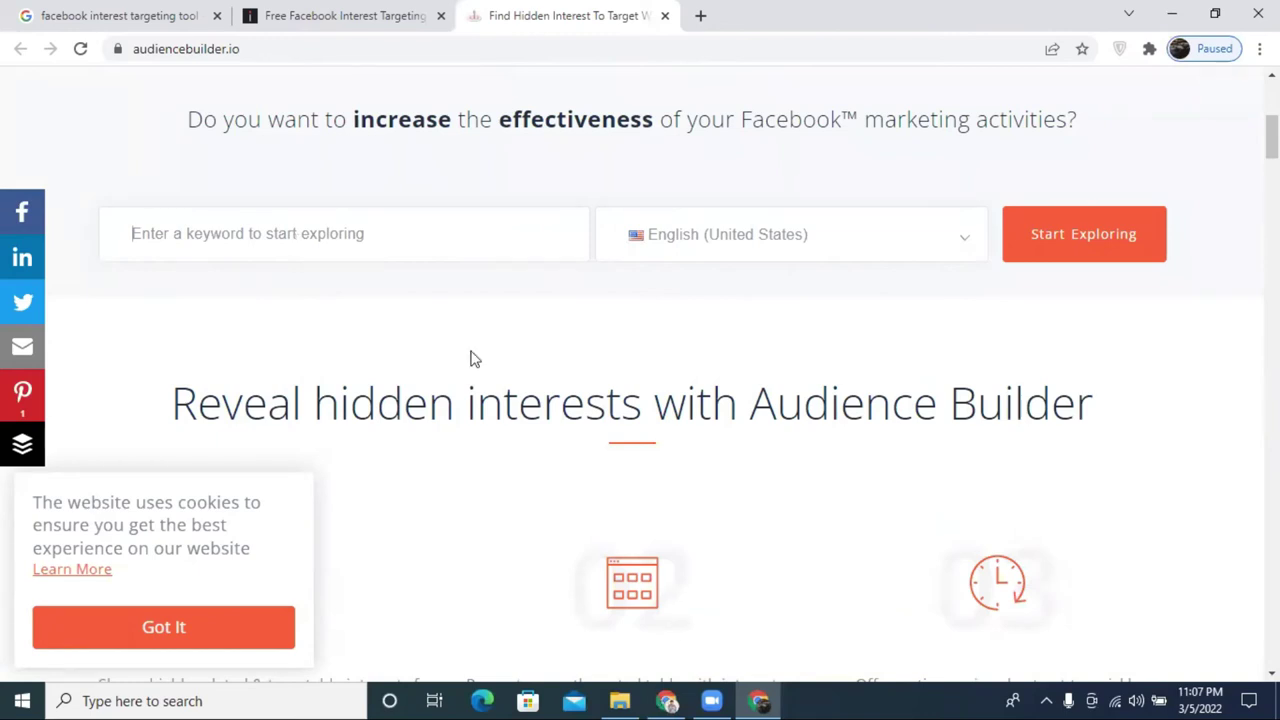
{"action": "key", "text": "alt+Tab"}
{"action": "left_click_drag", "start_coordinate": [1068, 363], "coordinate": [1200, 367]}
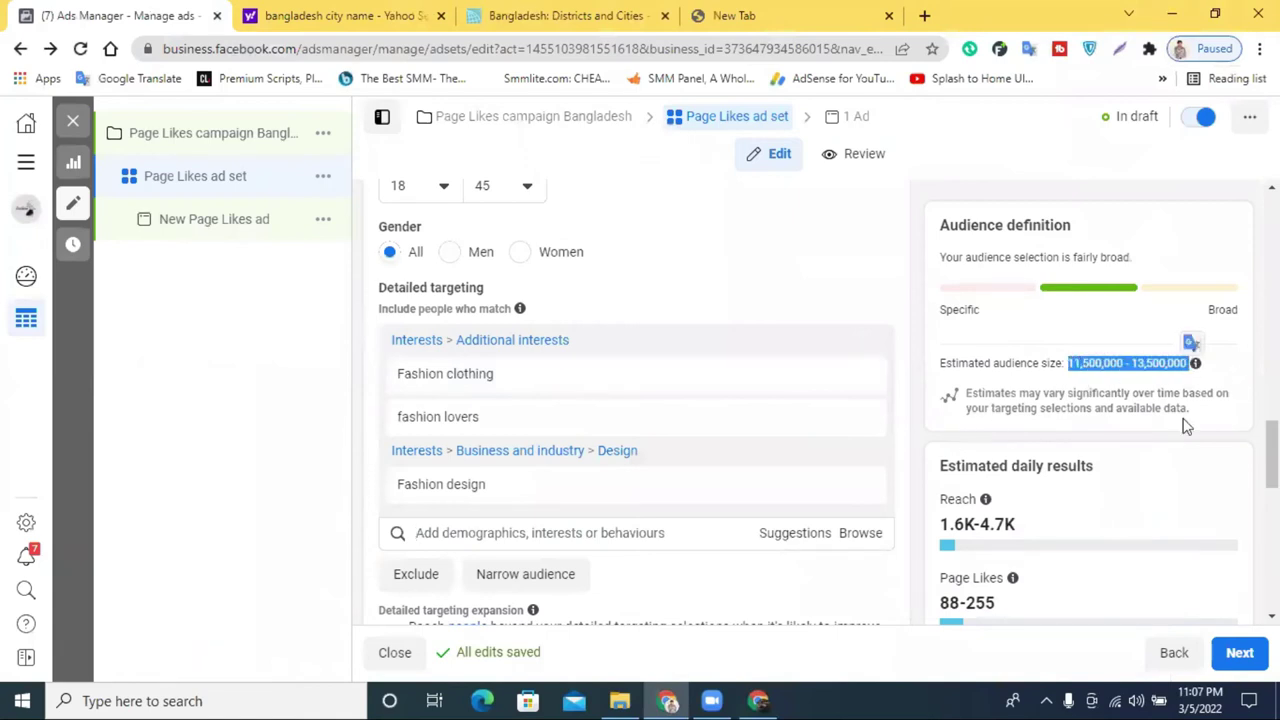
Switch the ad set's placements to manual placements.
{"action": "scroll", "coordinate": [1185, 425], "scroll_direction": "down", "scroll_amount": 1}
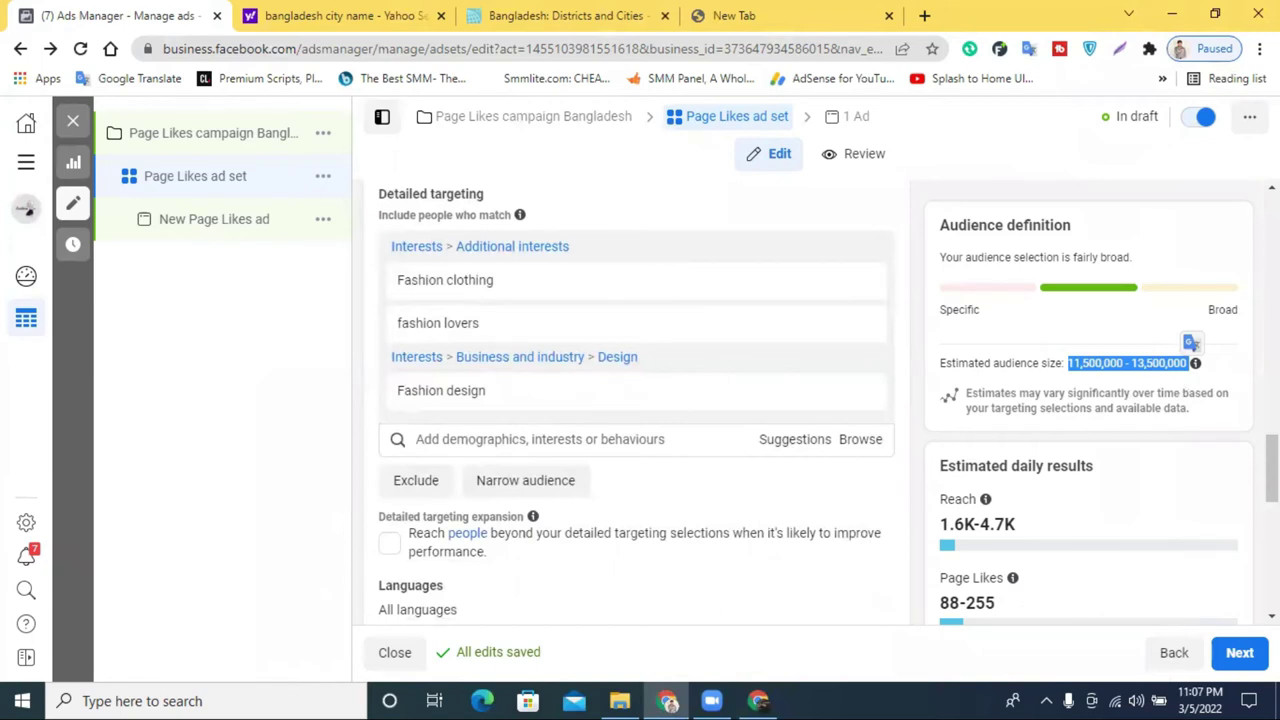
{"action": "scroll", "coordinate": [733, 462], "scroll_direction": "down", "scroll_amount": 5}
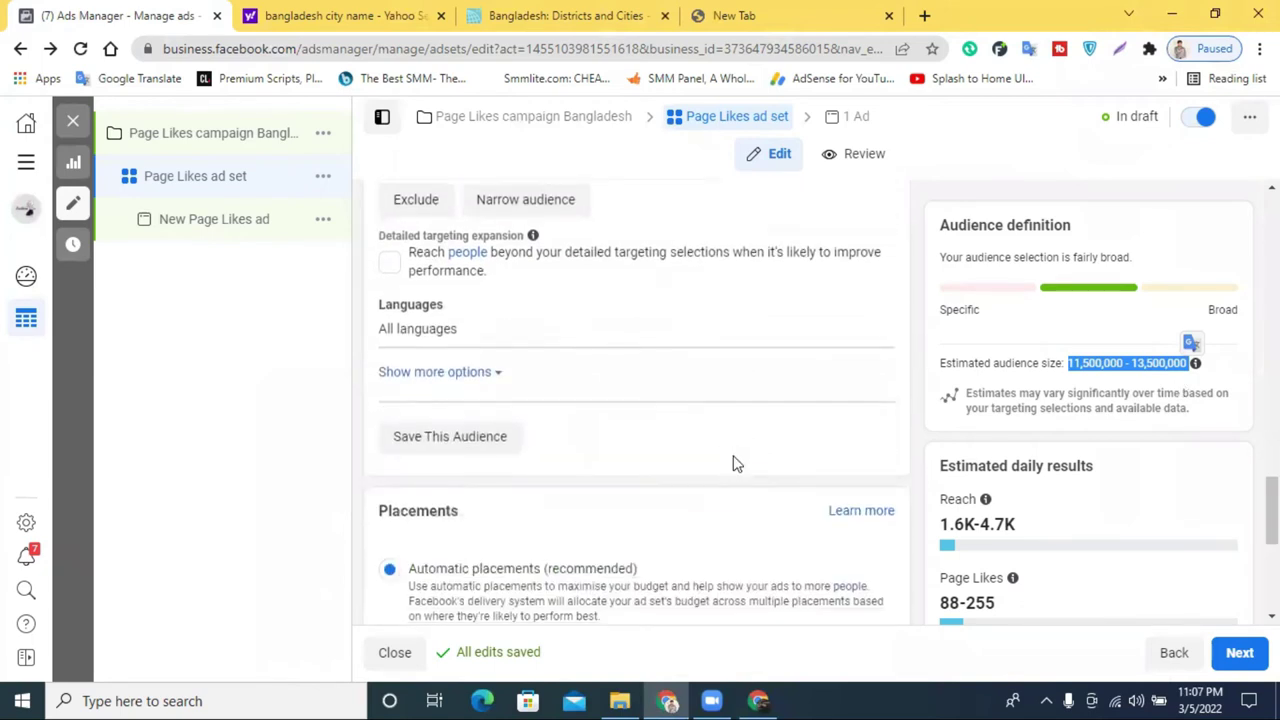
{"action": "scroll", "coordinate": [733, 462], "scroll_direction": "down", "scroll_amount": 2}
{"action": "scroll", "coordinate": [479, 281], "scroll_direction": "up", "scroll_amount": 1}
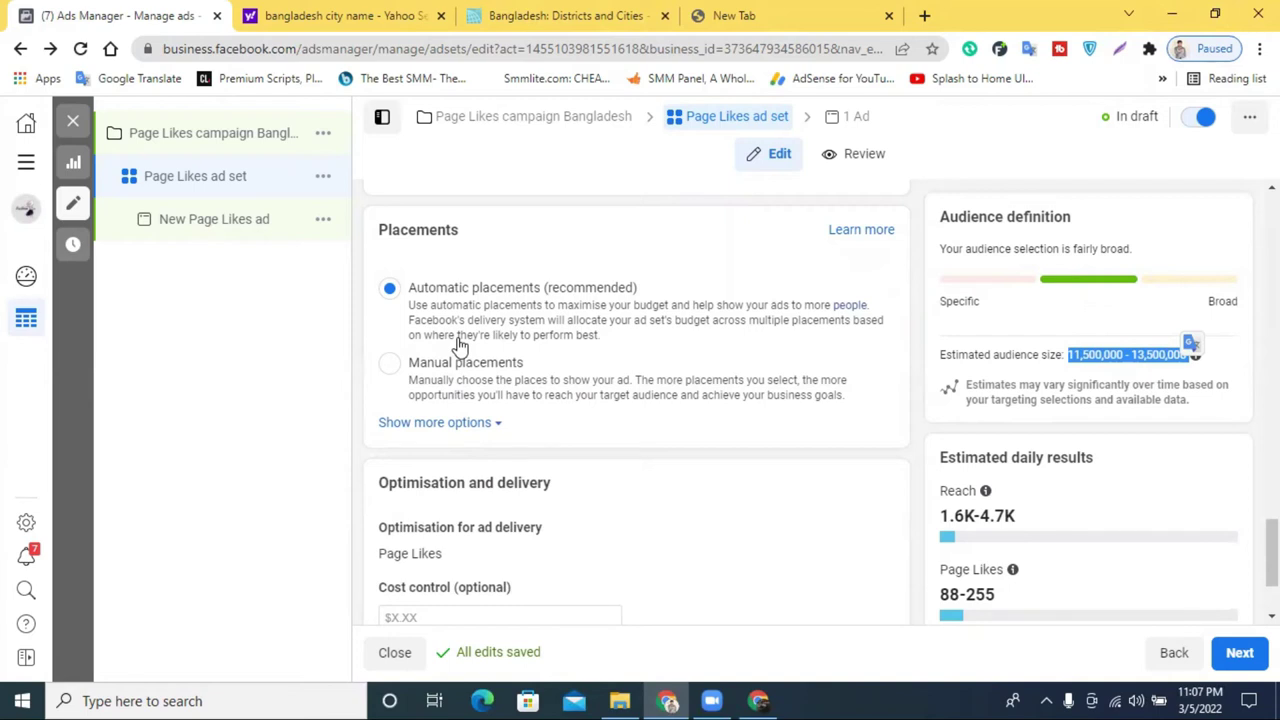
{"action": "left_click", "coordinate": [420, 367]}
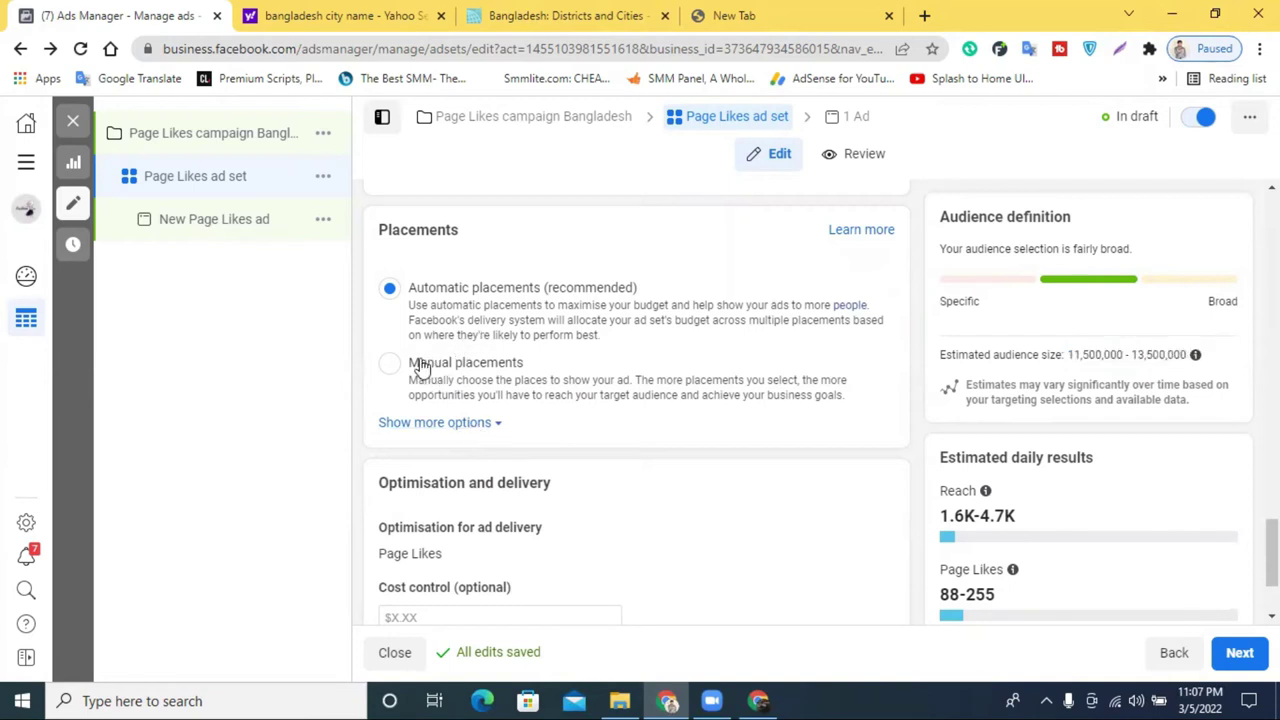
{"action": "left_click", "coordinate": [420, 367]}
Examine the platforms and individual placements offered under manual placements, from feeds down to apps and sites.
{"action": "scroll", "coordinate": [605, 429], "scroll_direction": "down", "scroll_amount": 1}
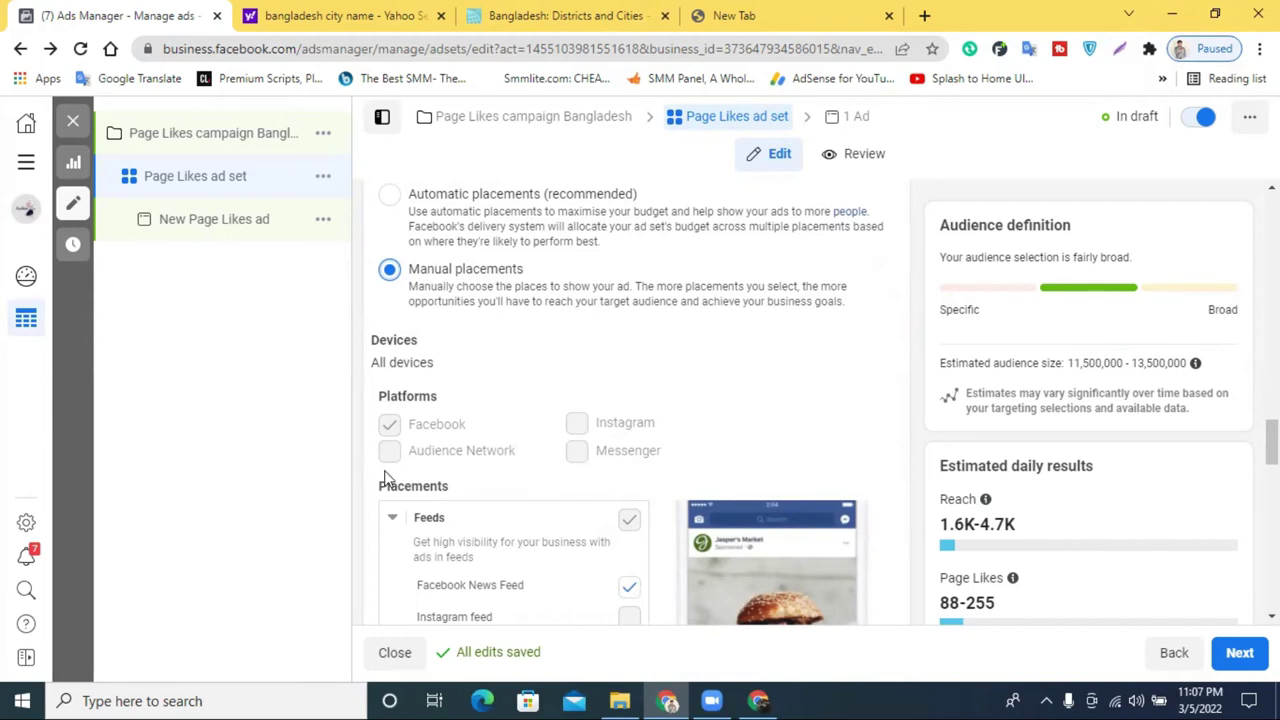
{"action": "scroll", "coordinate": [463, 460], "scroll_direction": "down", "scroll_amount": 1}
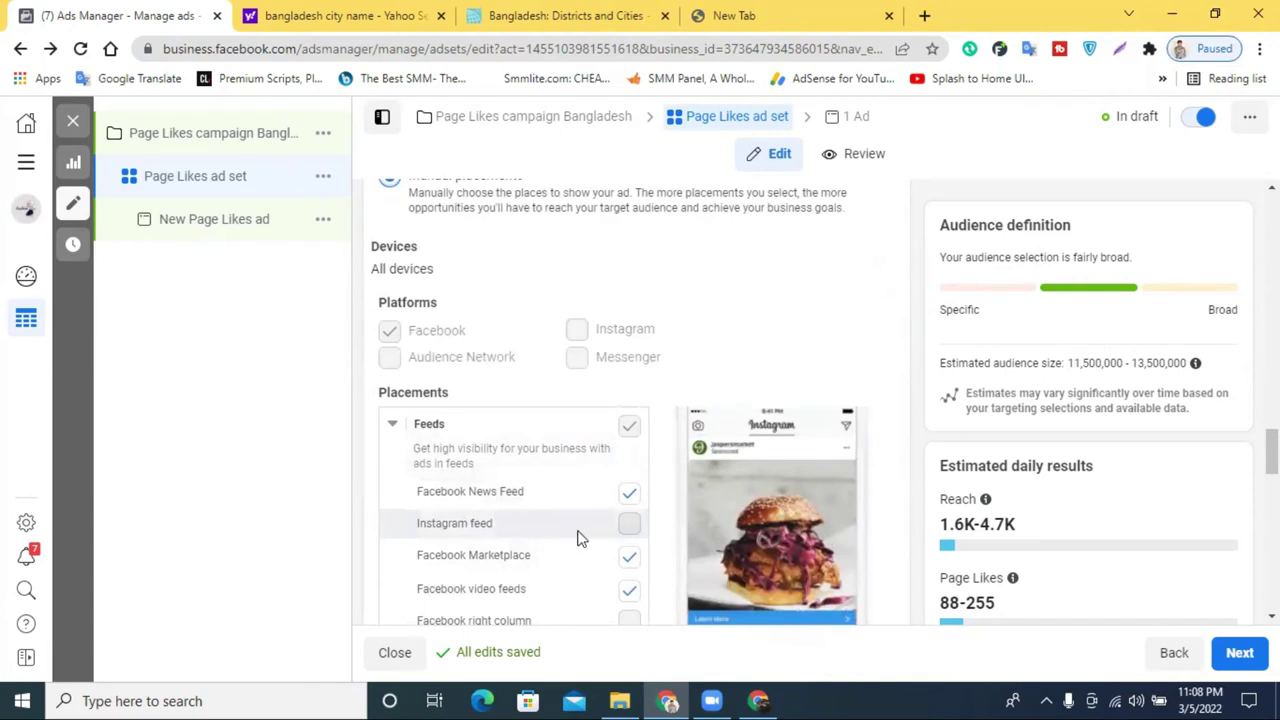
{"action": "scroll", "coordinate": [606, 506], "scroll_direction": "down", "scroll_amount": 5}
{"action": "scroll", "coordinate": [568, 477], "scroll_direction": "down", "scroll_amount": 8}
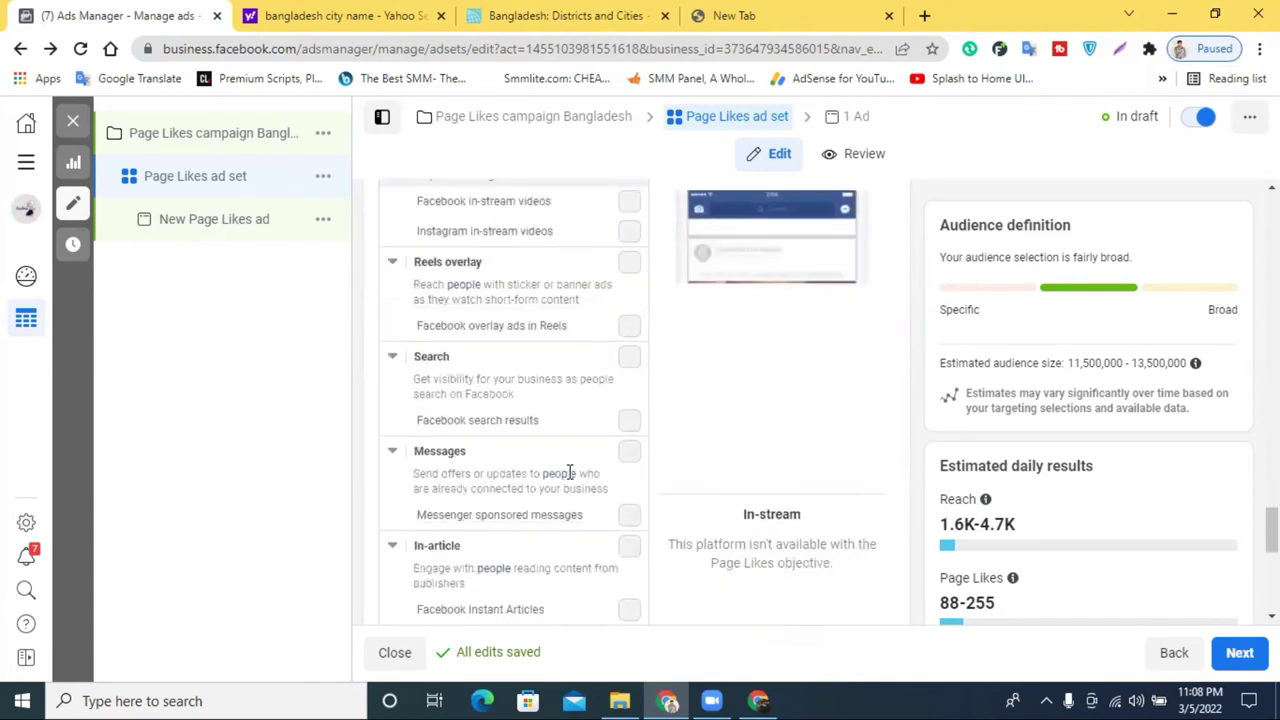
{"action": "scroll", "coordinate": [558, 477], "scroll_direction": "up", "scroll_amount": 2}
{"action": "scroll", "coordinate": [530, 500], "scroll_direction": "up", "scroll_amount": 2}
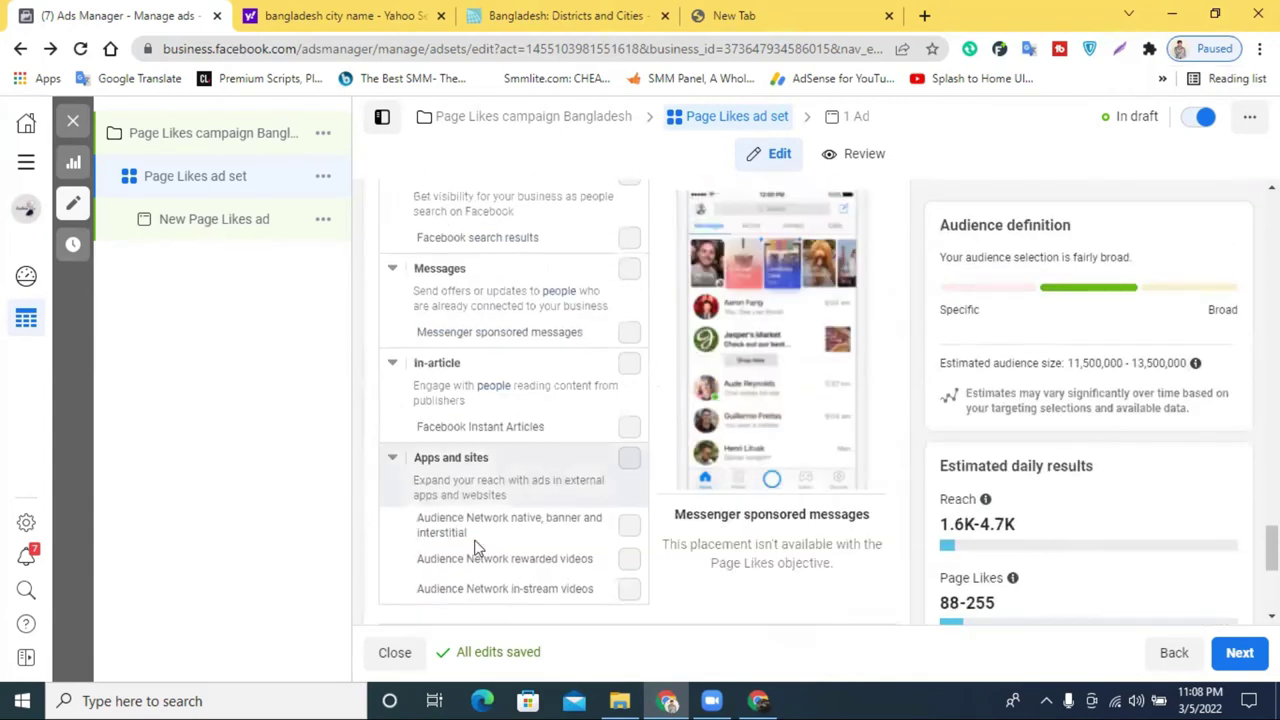
{"action": "scroll", "coordinate": [487, 409], "scroll_direction": "up", "scroll_amount": 4}
{"action": "scroll", "coordinate": [500, 420], "scroll_direction": "up", "scroll_amount": 7}
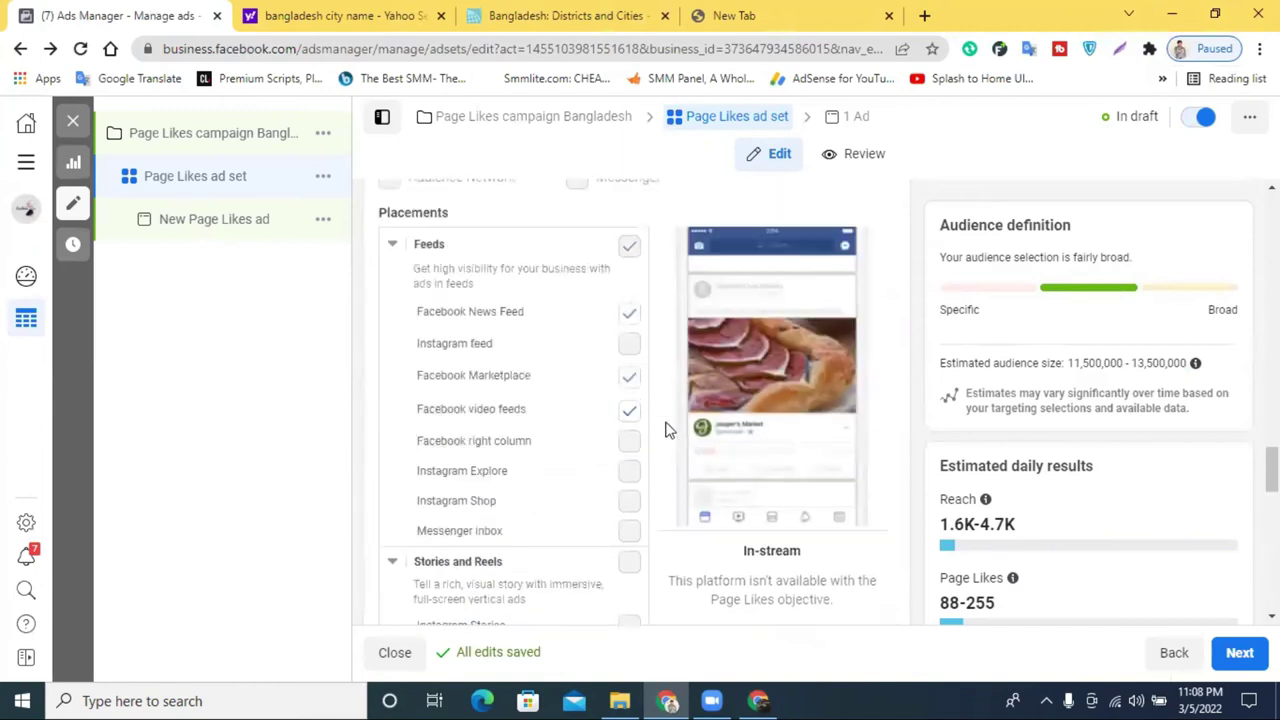
Set the ad set's placements back to automatic placements.
{"action": "scroll", "coordinate": [460, 510], "scroll_direction": "down", "scroll_amount": 2}
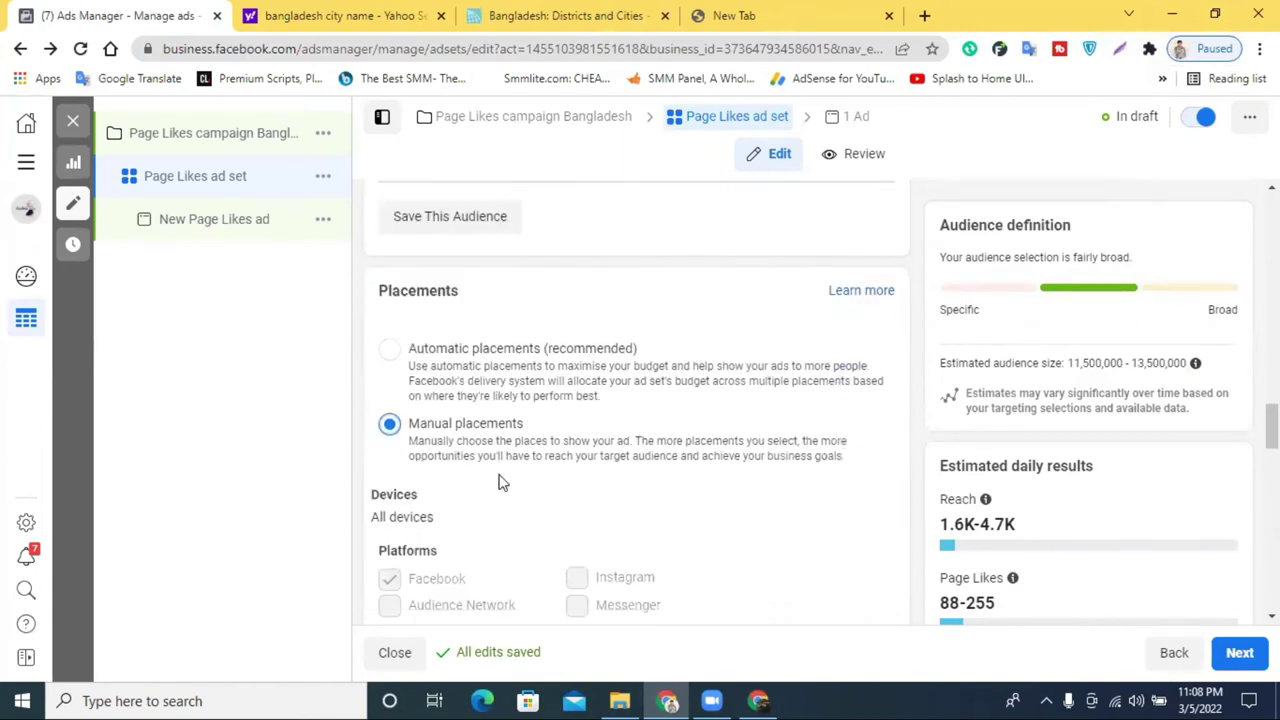
{"action": "left_click", "coordinate": [390, 347]}
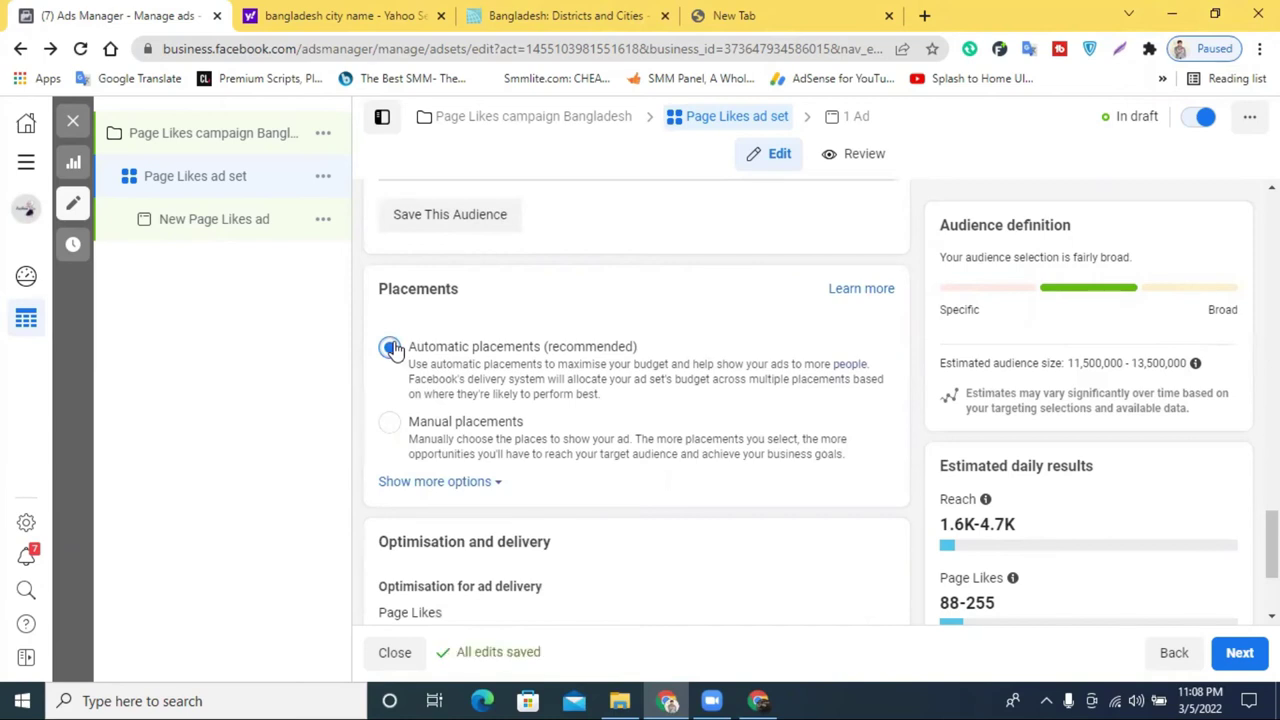
Review the optimisation and delivery settings and the ad set's audience, budget, page and name sections.
{"action": "scroll", "coordinate": [600, 360], "scroll_direction": "down", "scroll_amount": 2}
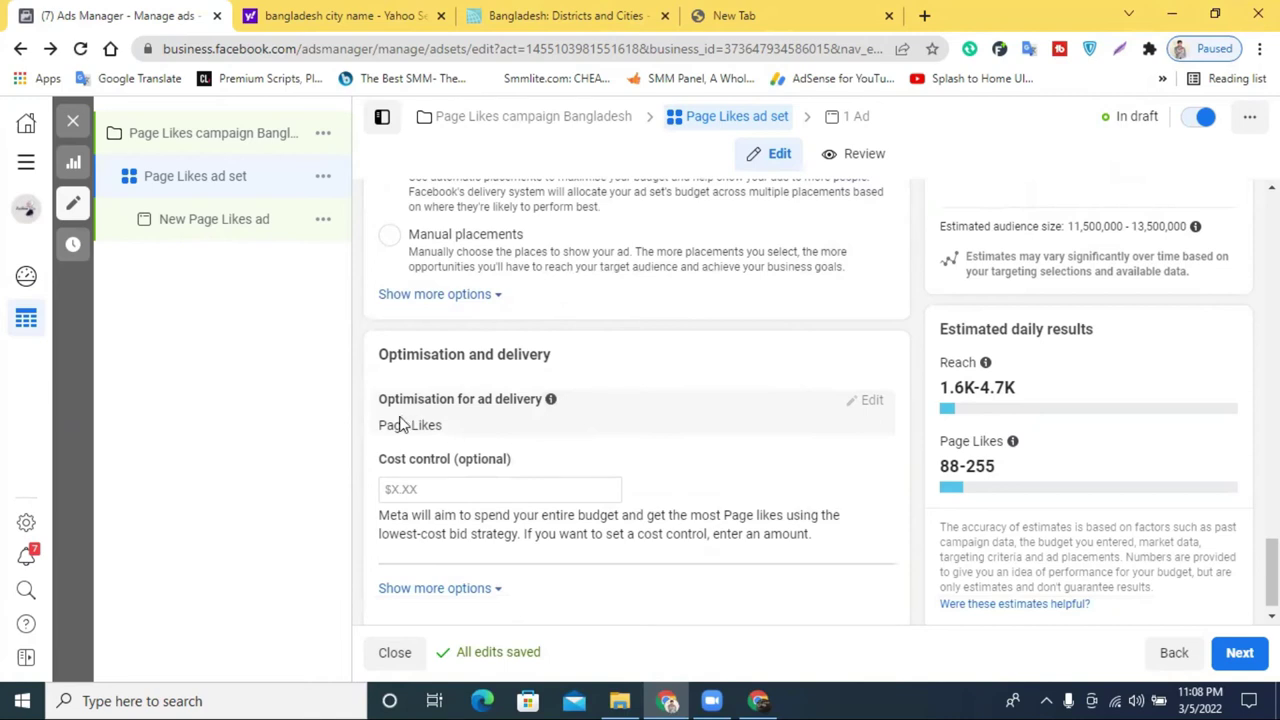
{"action": "scroll", "coordinate": [588, 457], "scroll_direction": "down", "scroll_amount": 1}
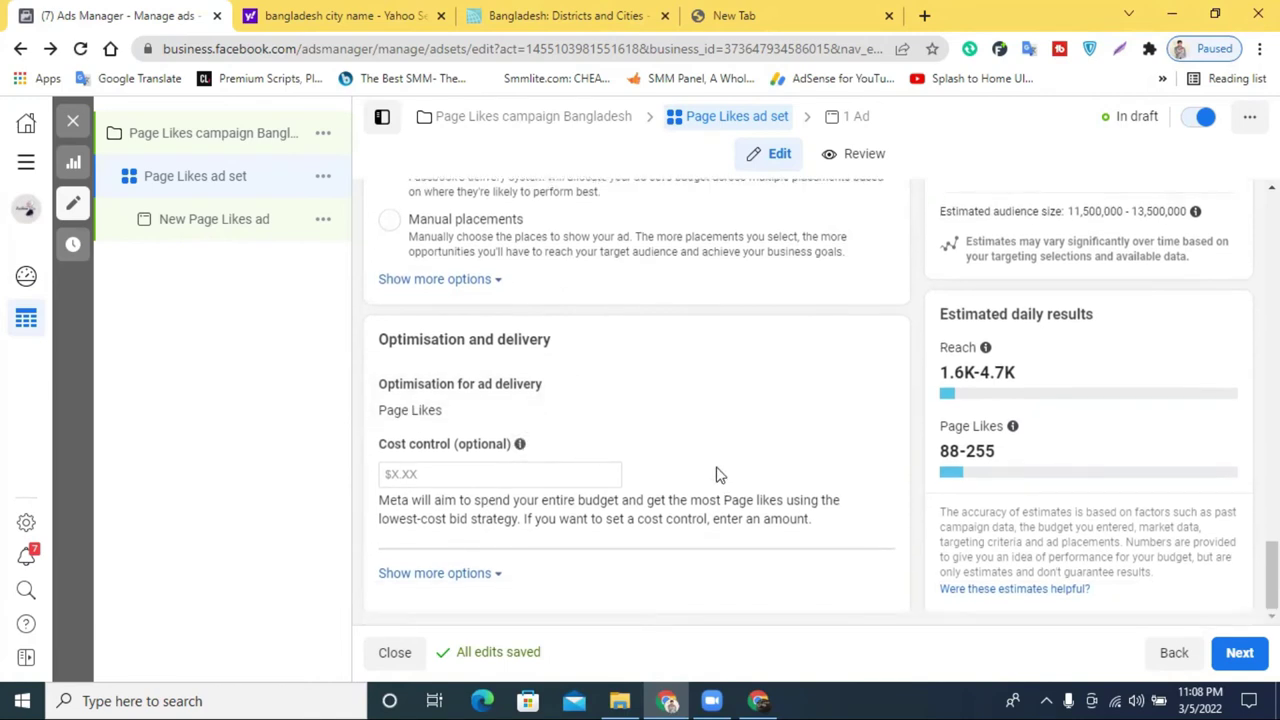
{"action": "scroll", "coordinate": [580, 329], "scroll_direction": "up", "scroll_amount": 8}
{"action": "scroll", "coordinate": [580, 329], "scroll_direction": "up", "scroll_amount": 10}
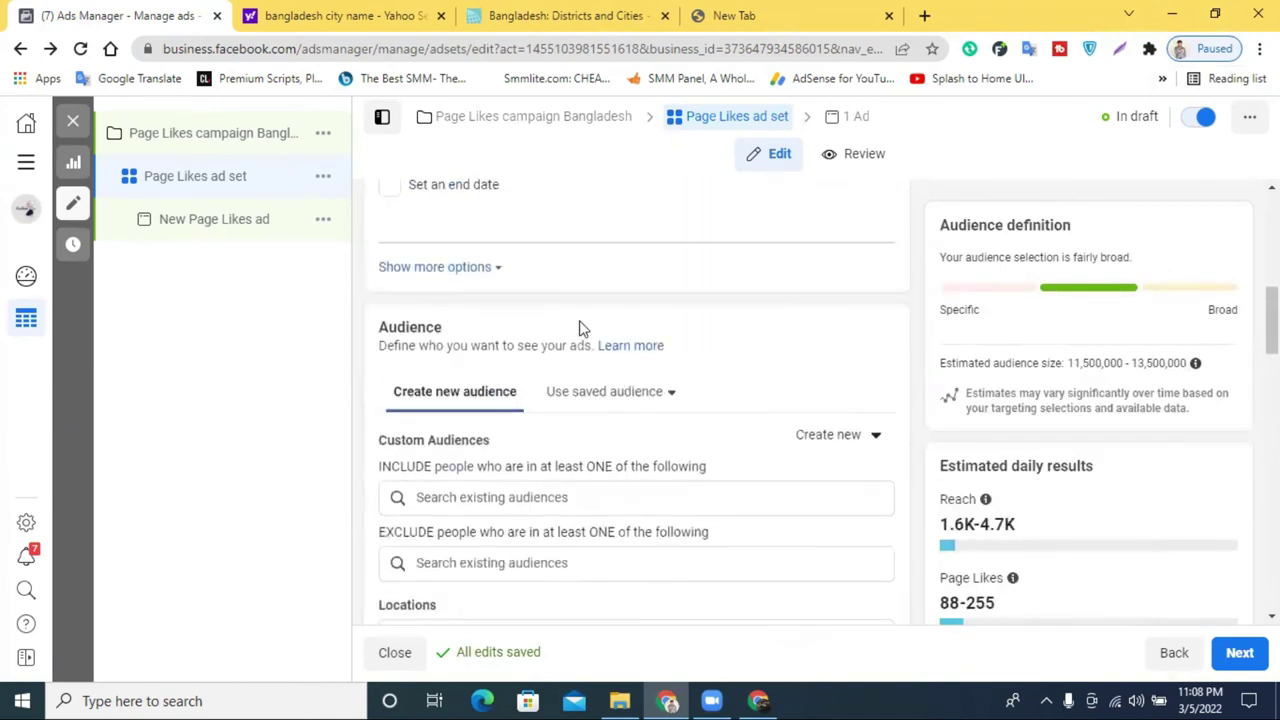
{"action": "scroll", "coordinate": [580, 329], "scroll_direction": "up", "scroll_amount": 8}
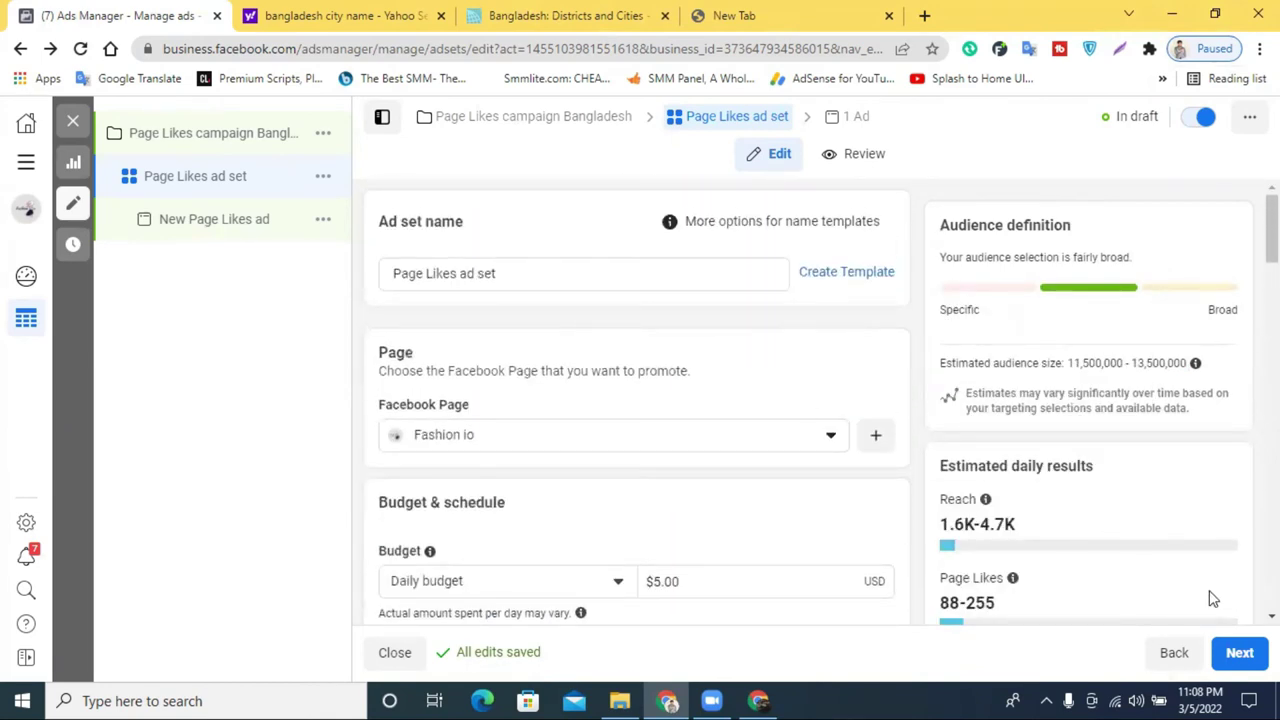
Continue from the ad set to its ad and rename the ad "fashion io Page Likes ads".
{"action": "left_click", "coordinate": [1238, 652]}
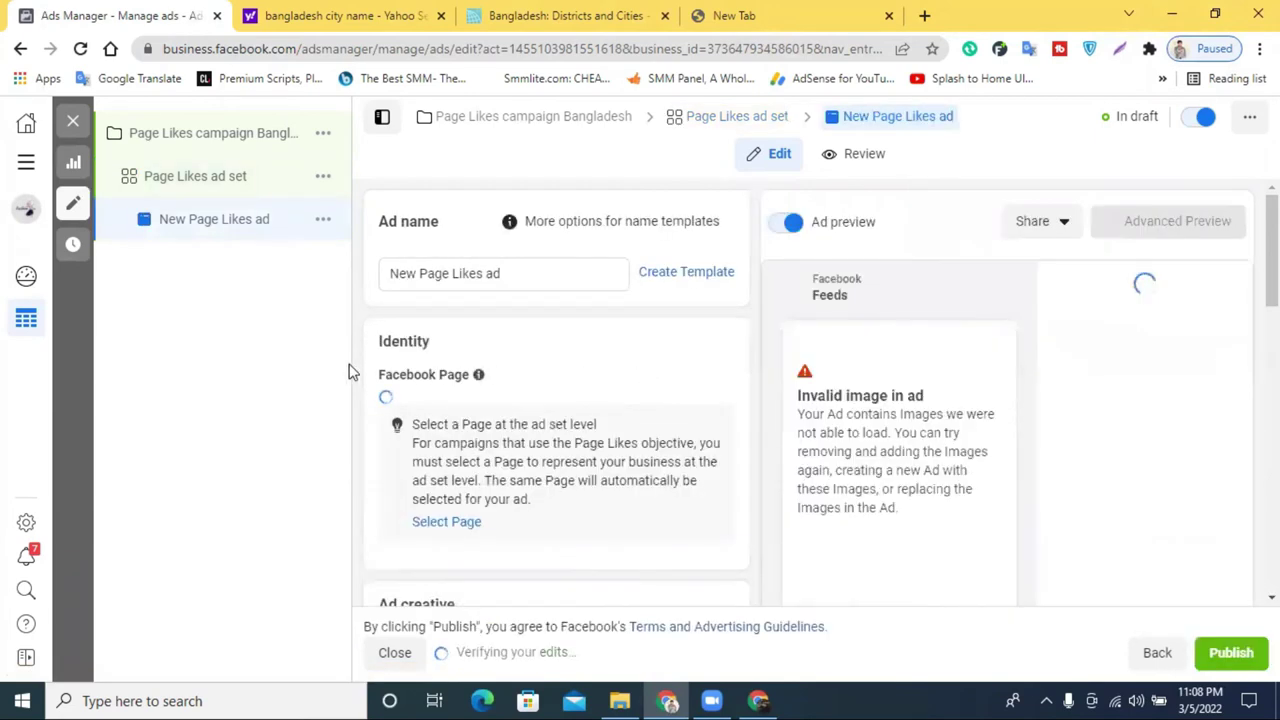
{"action": "triple_click", "coordinate": [492, 273]}
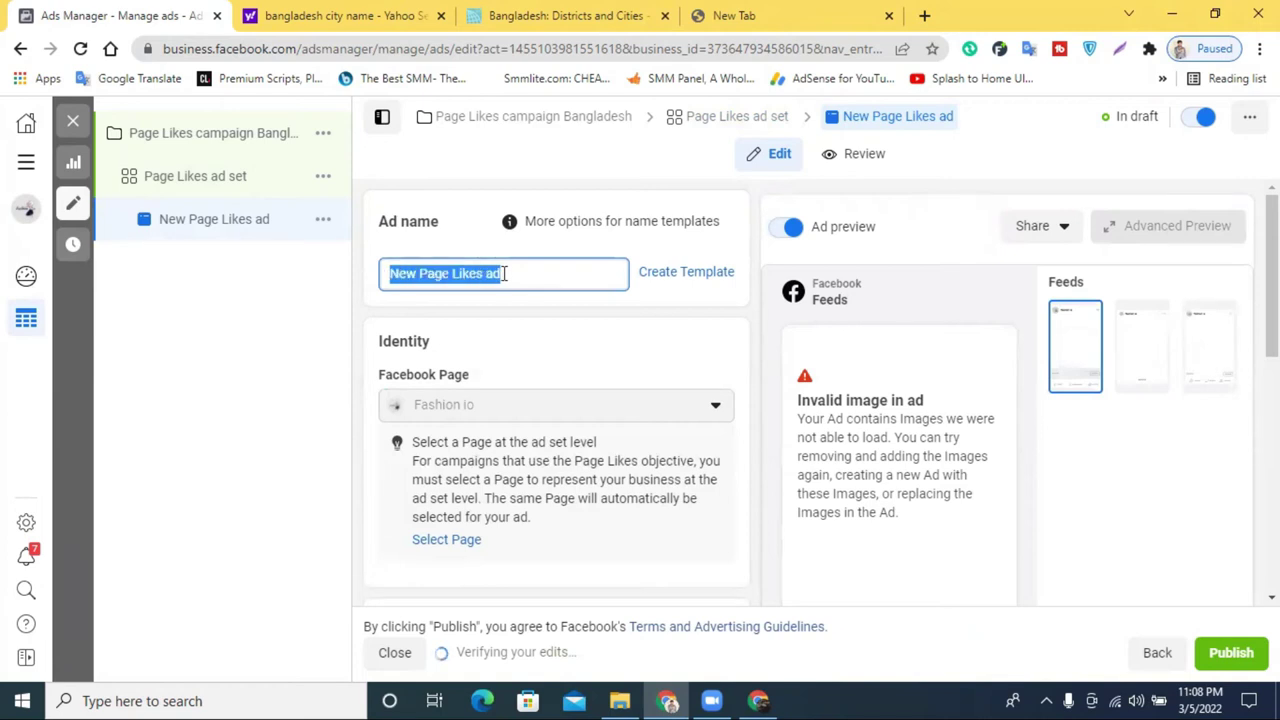
{"action": "key", "text": "End"}
{"action": "left_click_drag", "start_coordinate": [417, 275], "coordinate": [391, 280]}
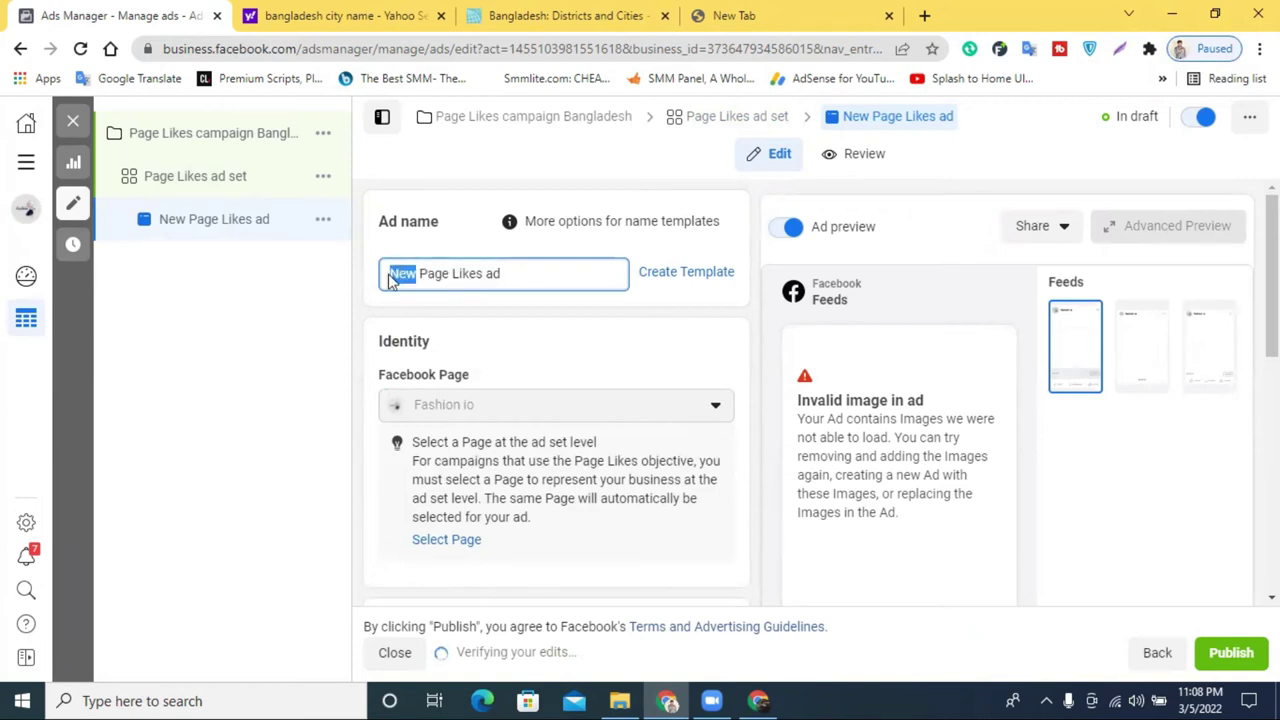
{"action": "type", "text": "fashion"}
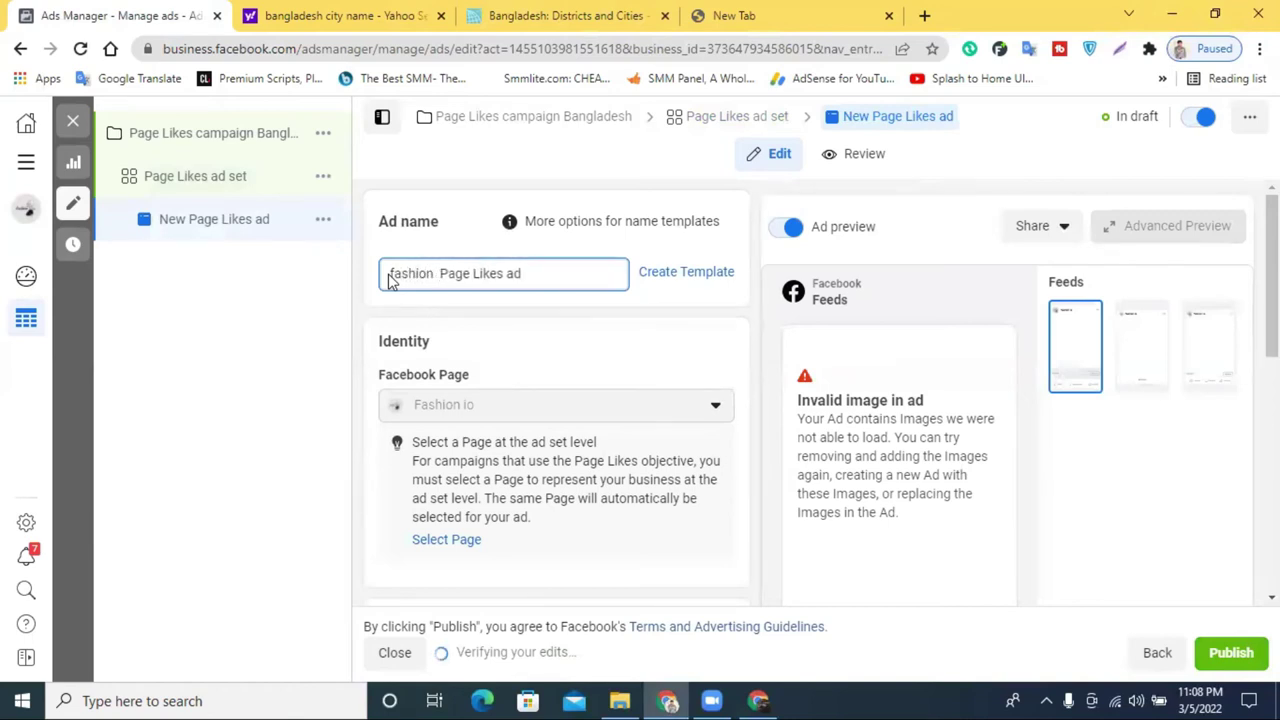
{"action": "type", "text": " io"}
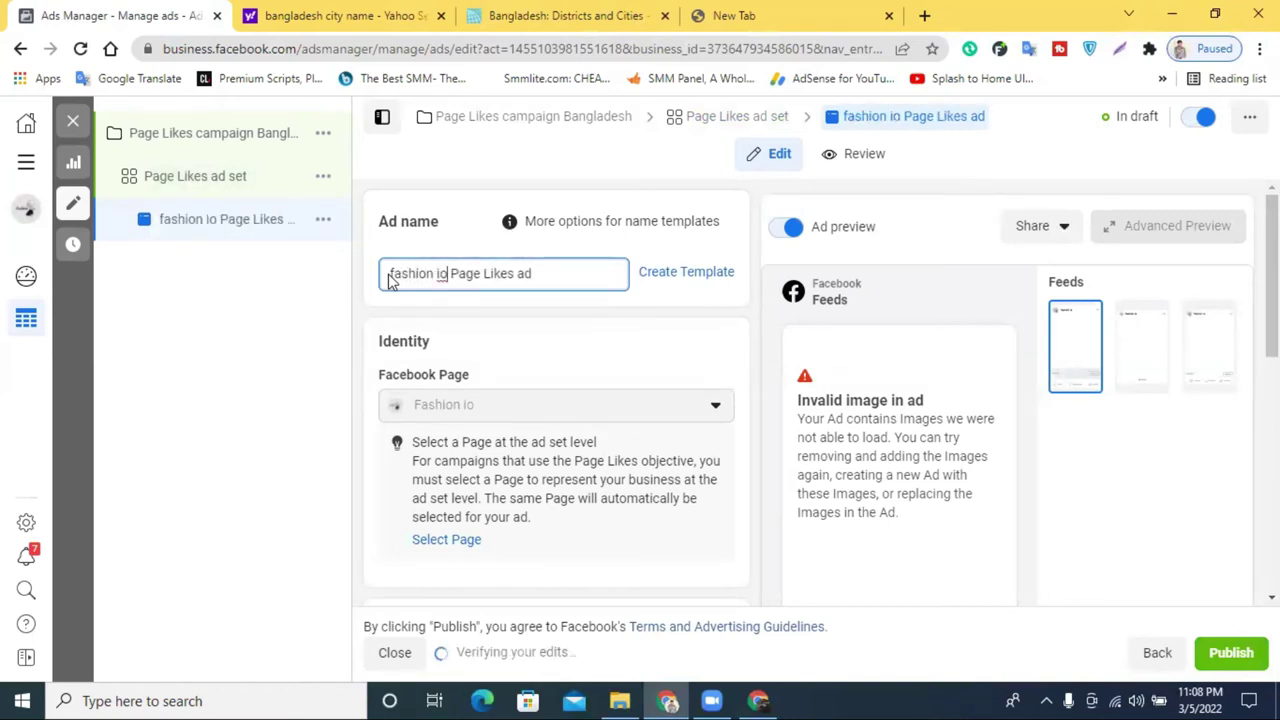
{"action": "left_click", "coordinate": [541, 272]}
{"action": "type", "text": "s"}
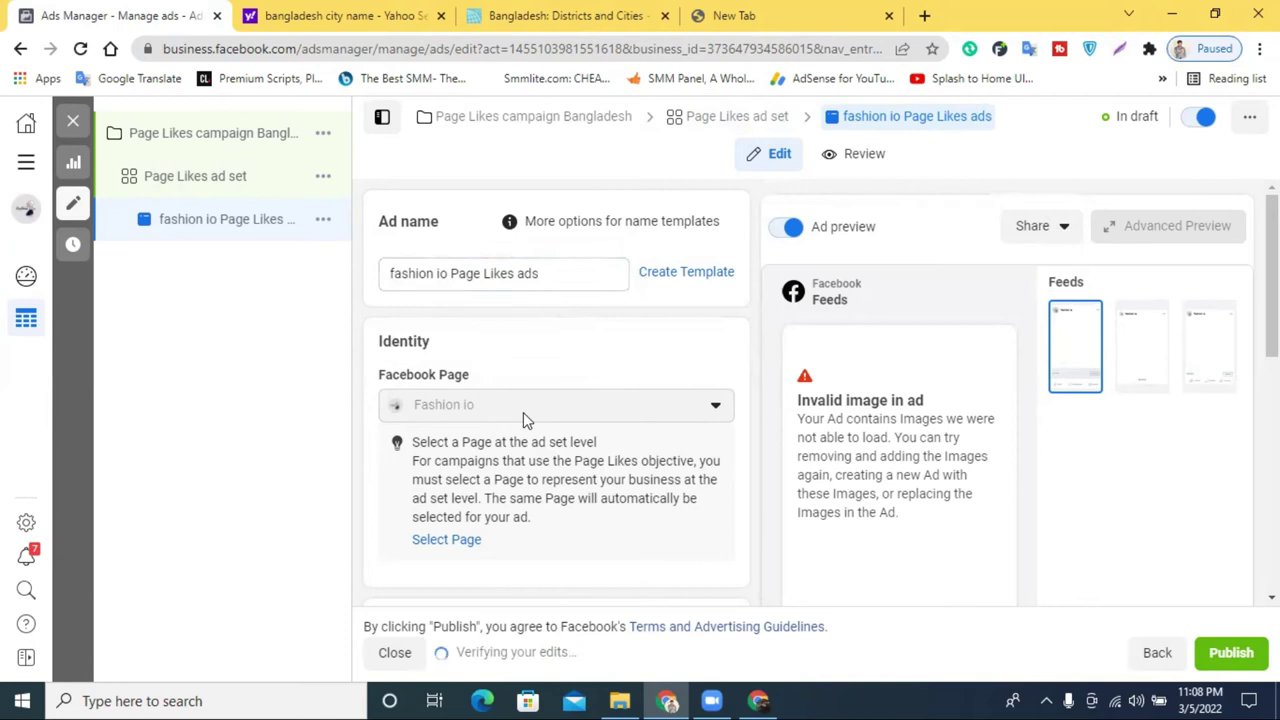
Check the ad's setup error in the verification notice and in its warning in the campaign tree.
{"action": "scroll", "coordinate": [455, 483], "scroll_direction": "down", "scroll_amount": 1}
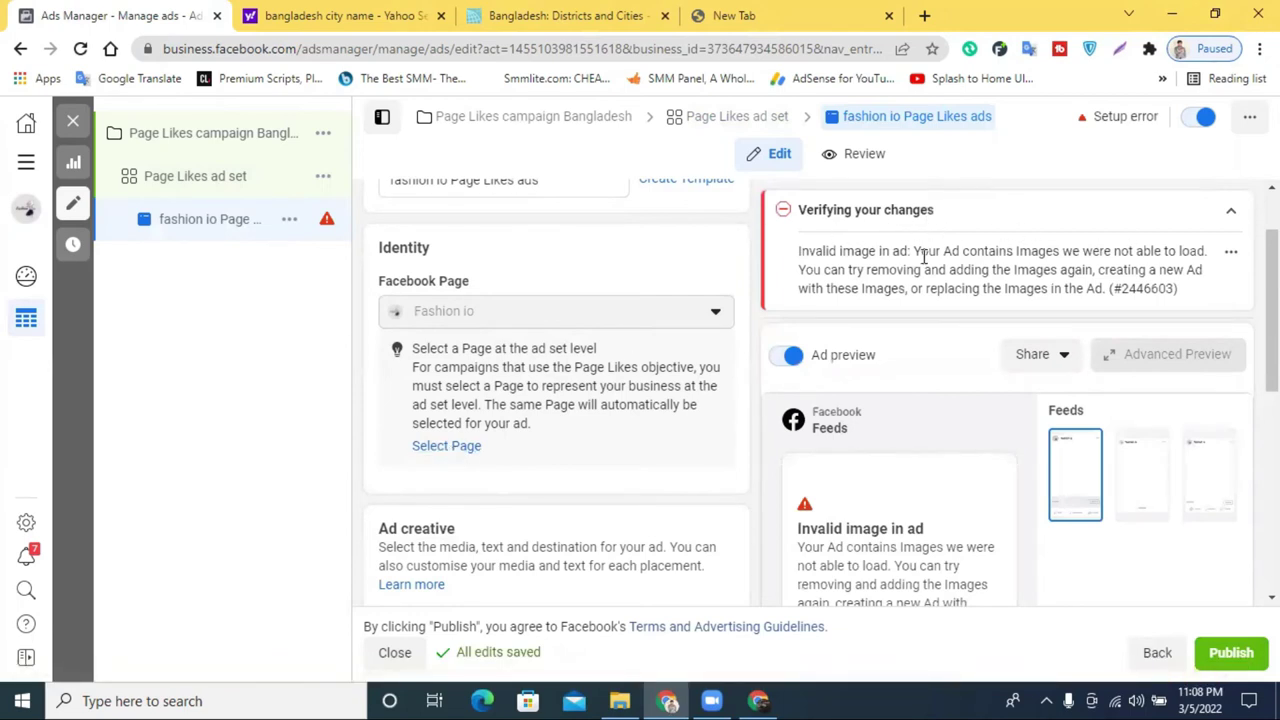
{"action": "scroll", "coordinate": [631, 312], "scroll_direction": "up", "scroll_amount": 1}
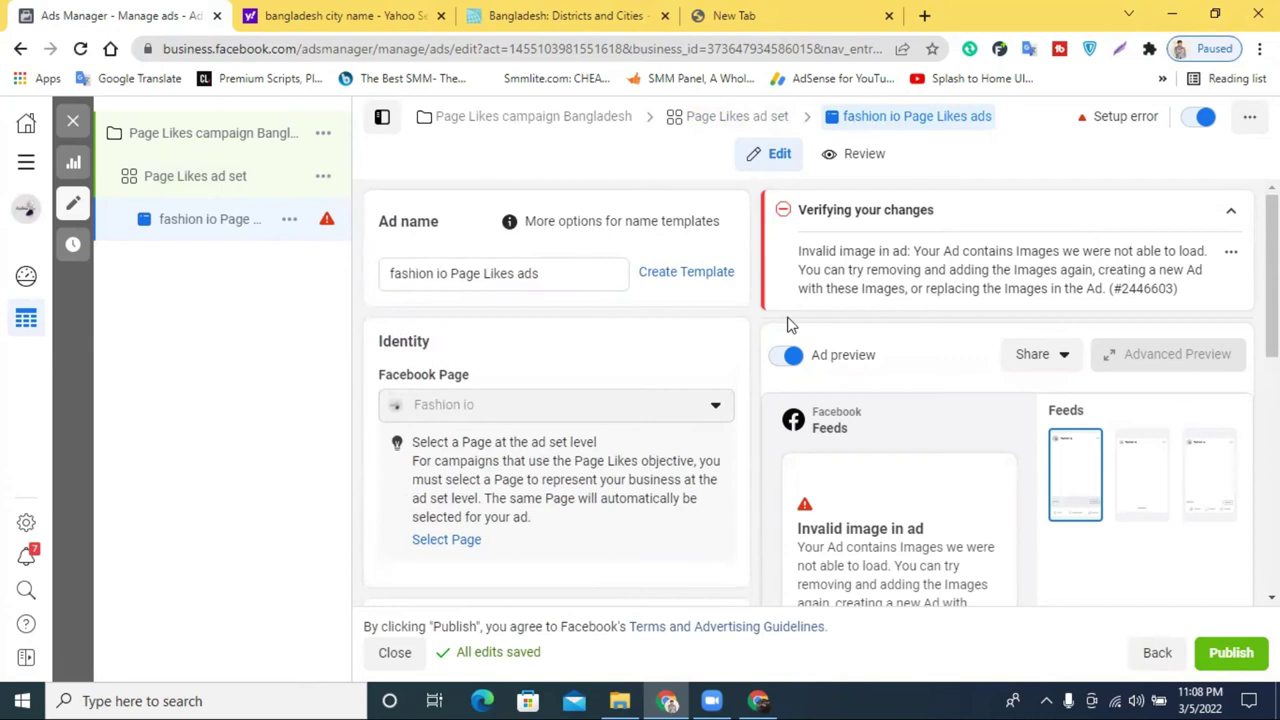
{"action": "scroll", "coordinate": [695, 347], "scroll_direction": "down", "scroll_amount": 2}
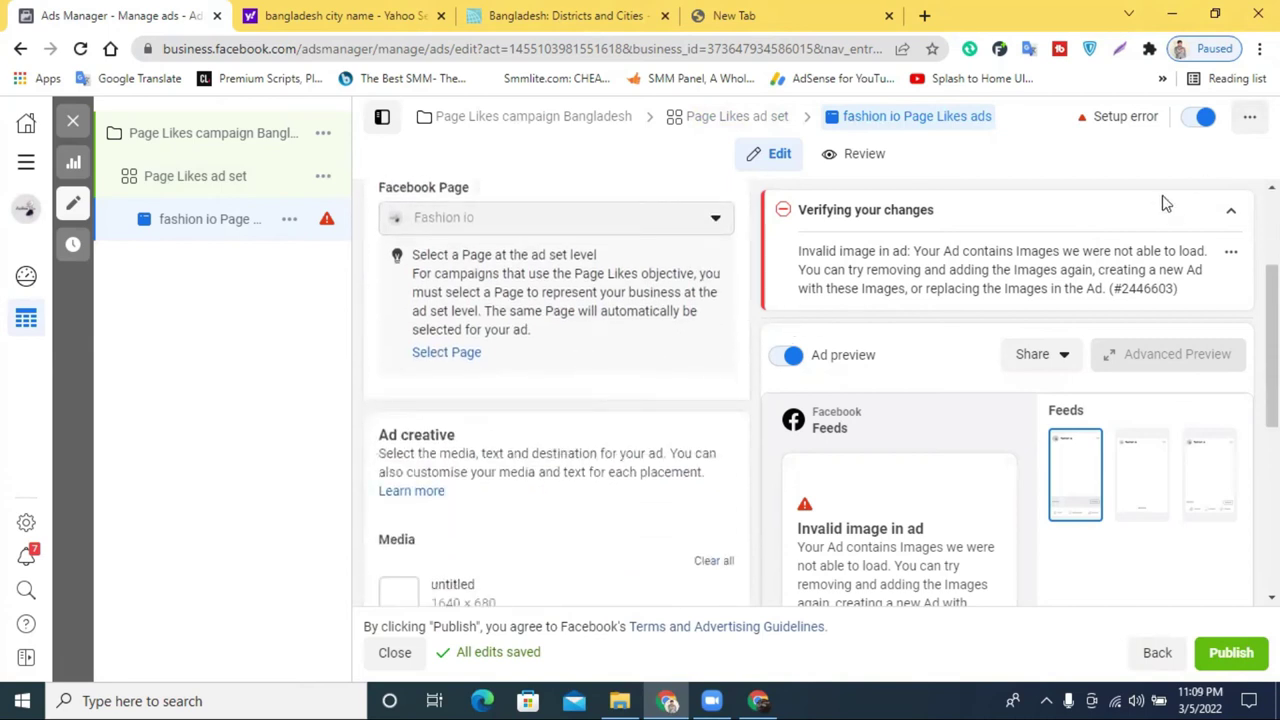
{"action": "scroll", "coordinate": [585, 305], "scroll_direction": "up", "scroll_amount": 1}
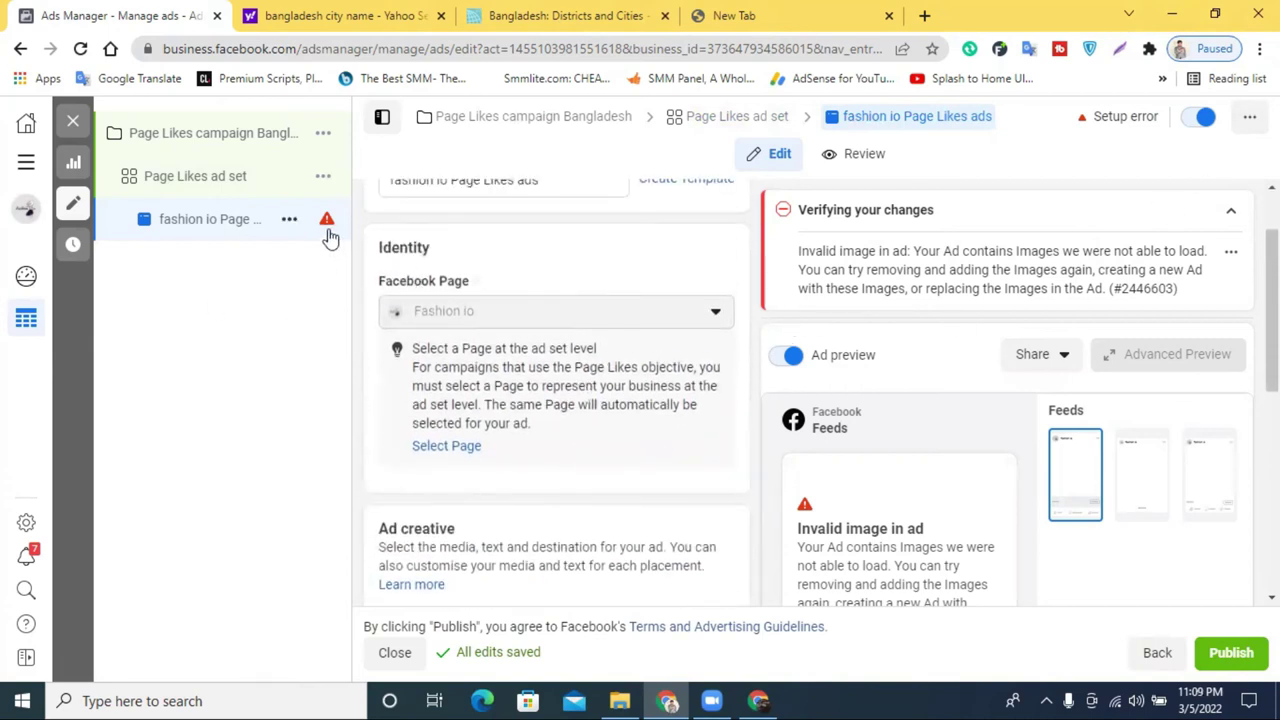
{"action": "mouse_move", "coordinate": [324, 230]}
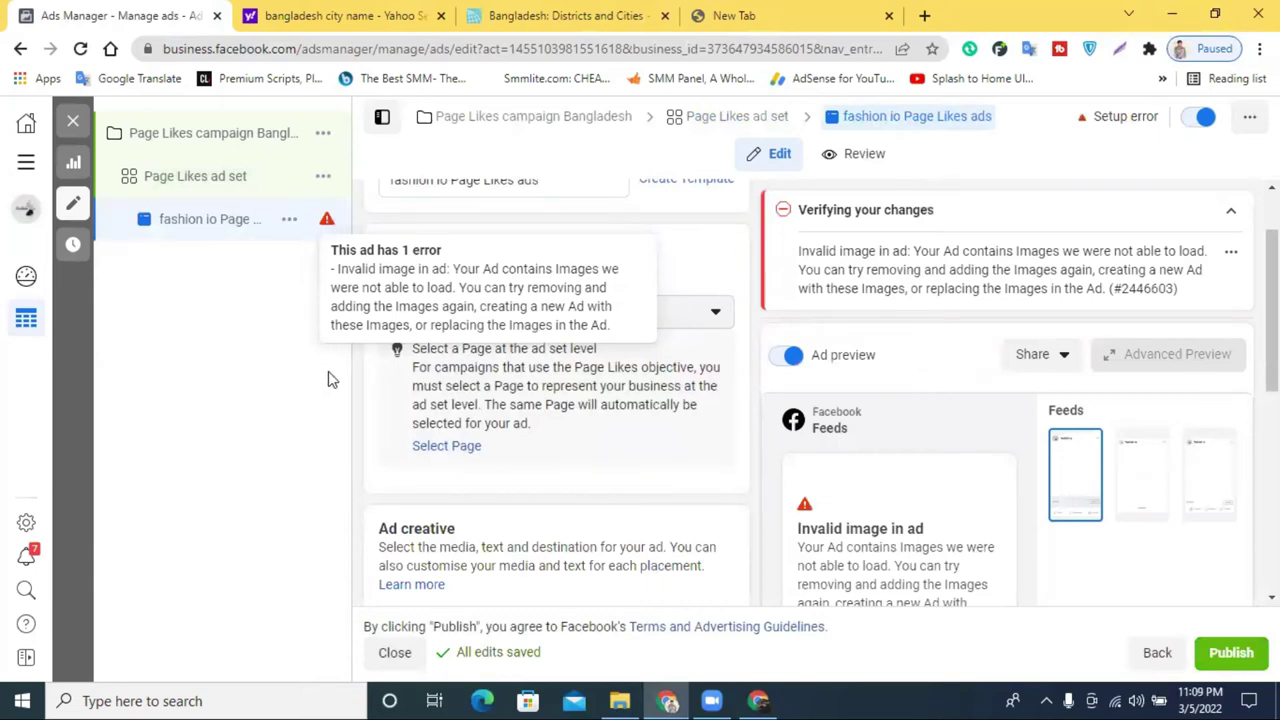
Reselect Fashion io as the Facebook Page at the ad set level and return to the ad.
{"action": "left_click", "coordinate": [445, 450]}
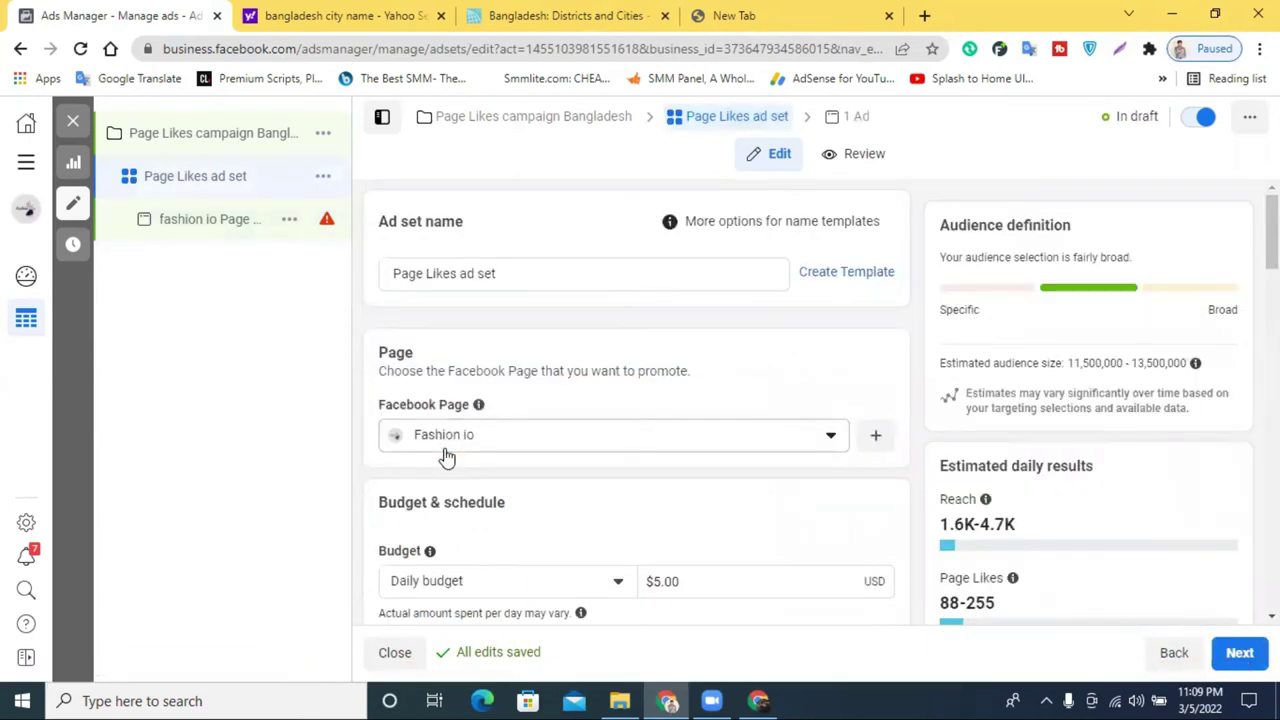
{"action": "left_click", "coordinate": [750, 446]}
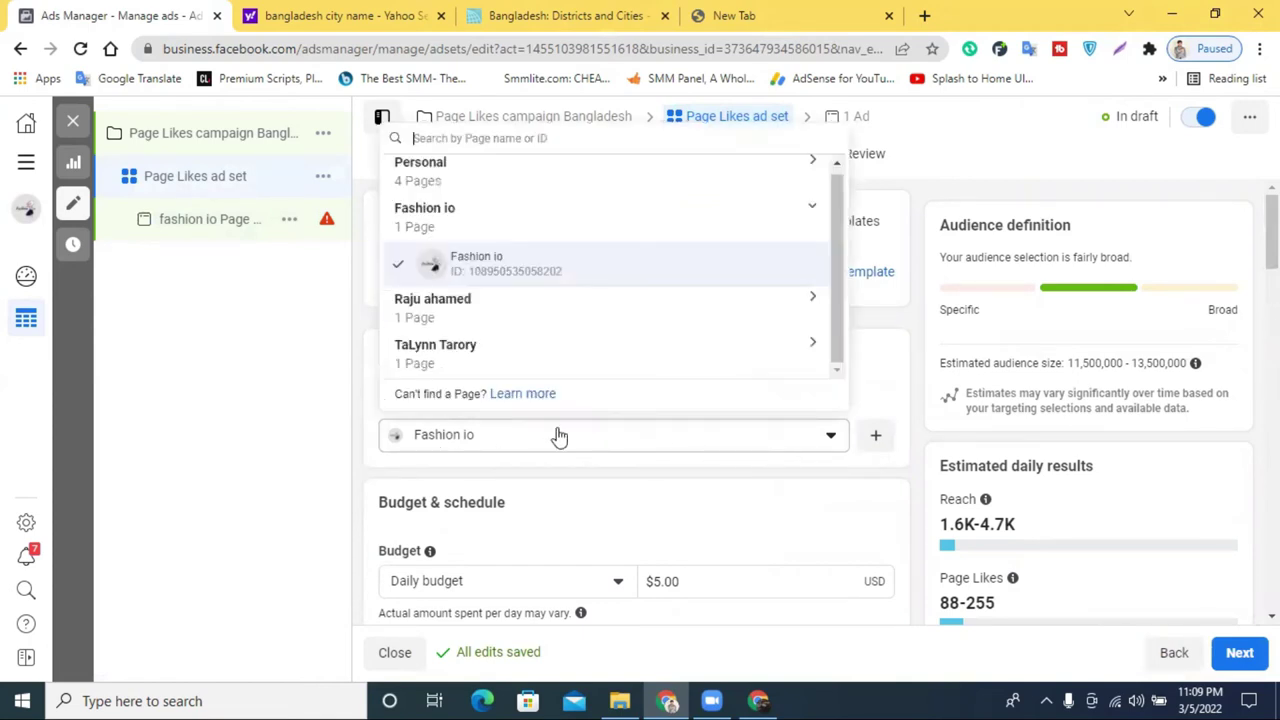
{"action": "left_click", "coordinate": [528, 270]}
{"action": "scroll", "coordinate": [687, 491], "scroll_direction": "down", "scroll_amount": 2}
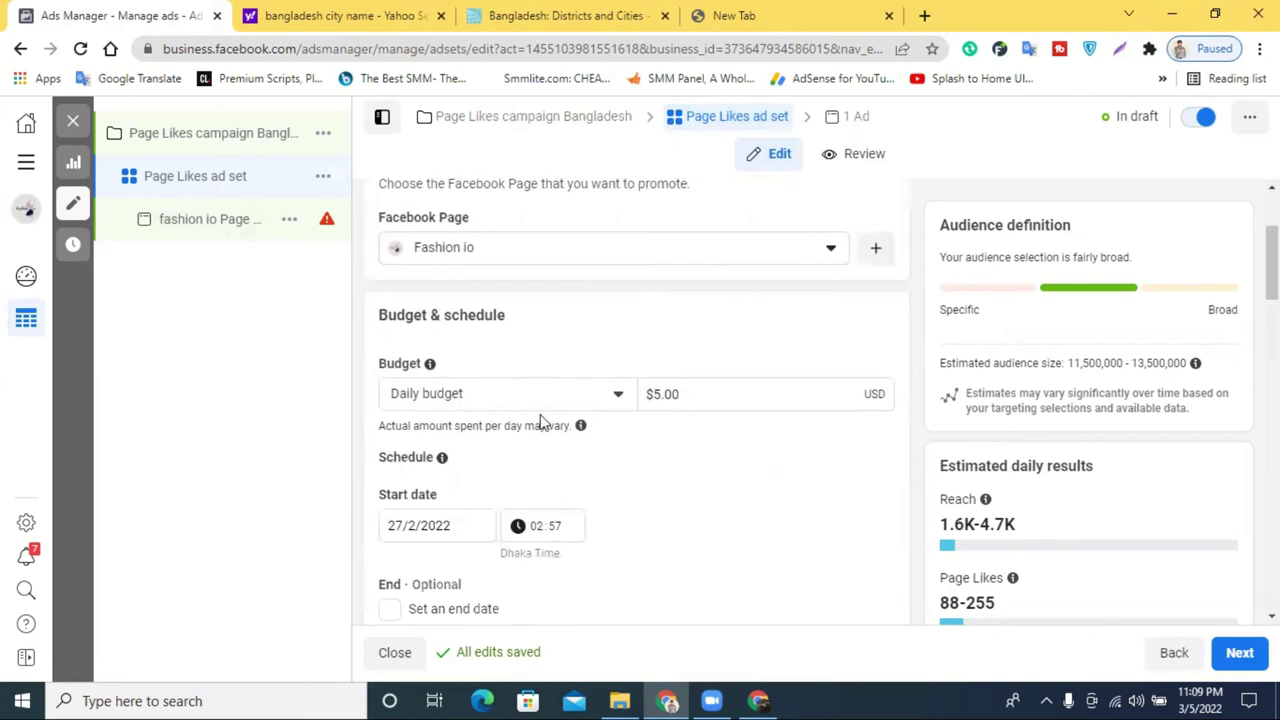
{"action": "scroll", "coordinate": [577, 375], "scroll_direction": "down", "scroll_amount": 5}
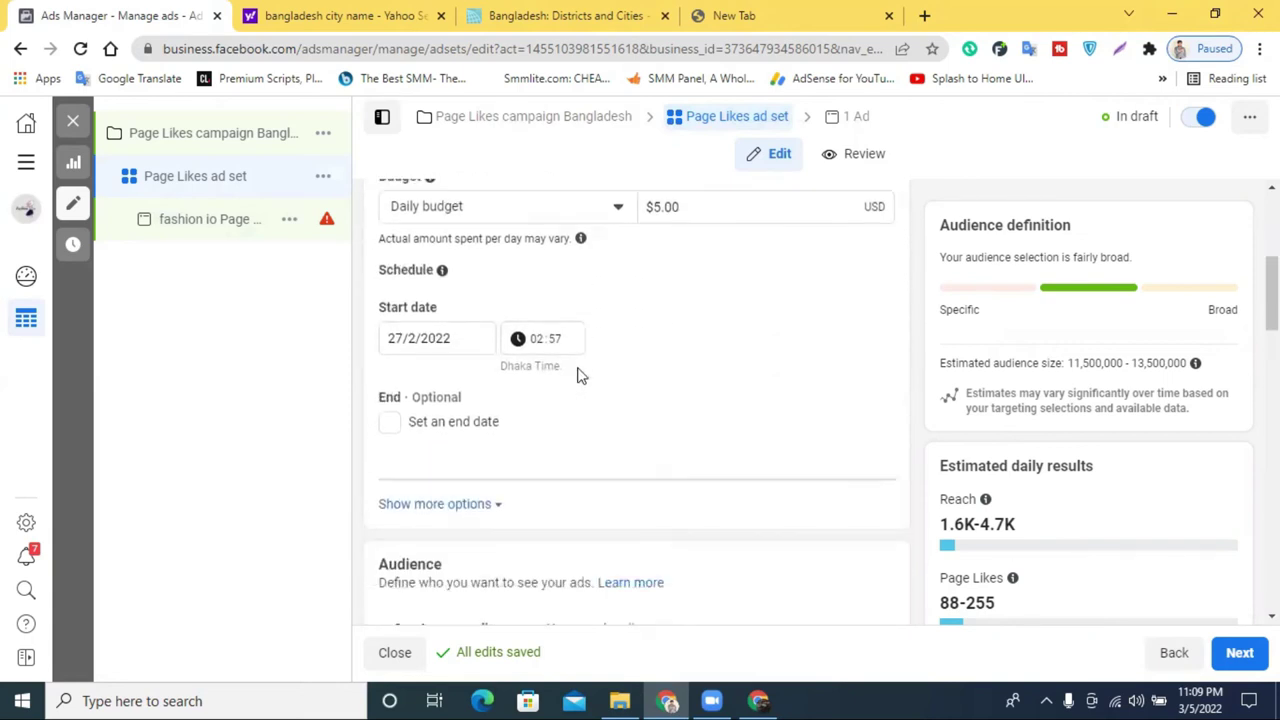
{"action": "scroll", "coordinate": [585, 381], "scroll_direction": "down", "scroll_amount": 6}
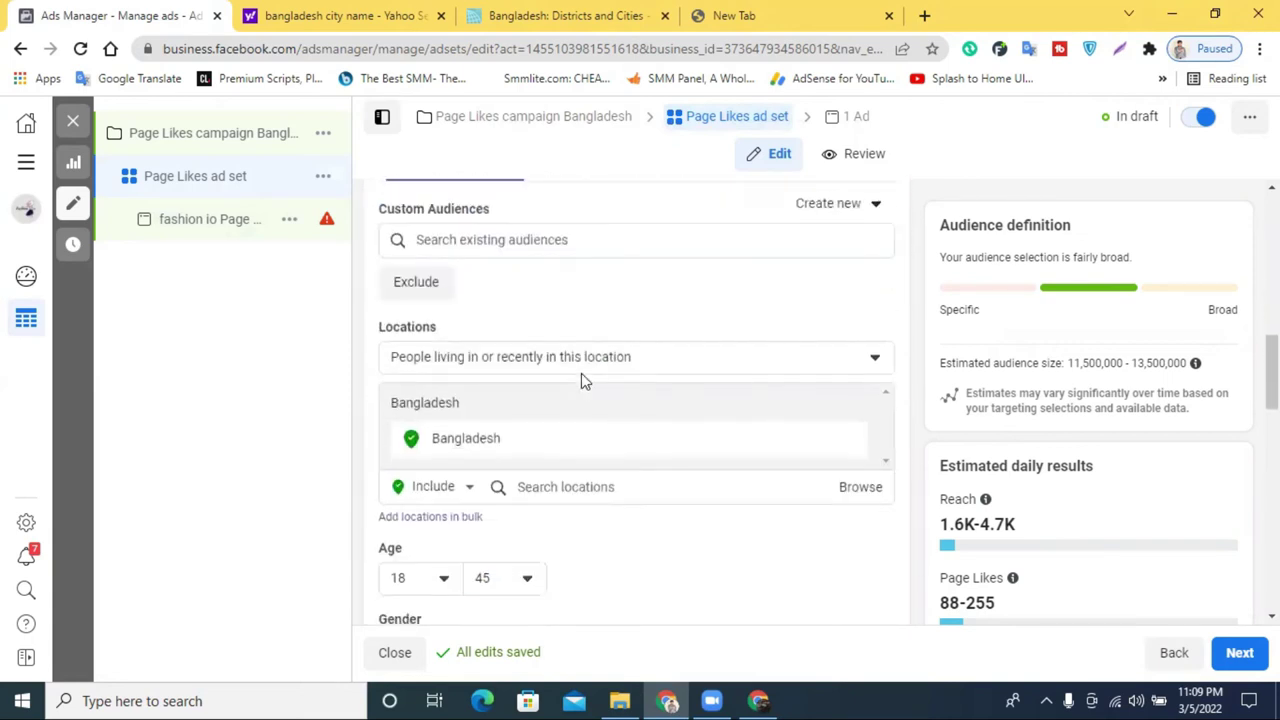
{"action": "scroll", "coordinate": [545, 386], "scroll_direction": "down", "scroll_amount": 4}
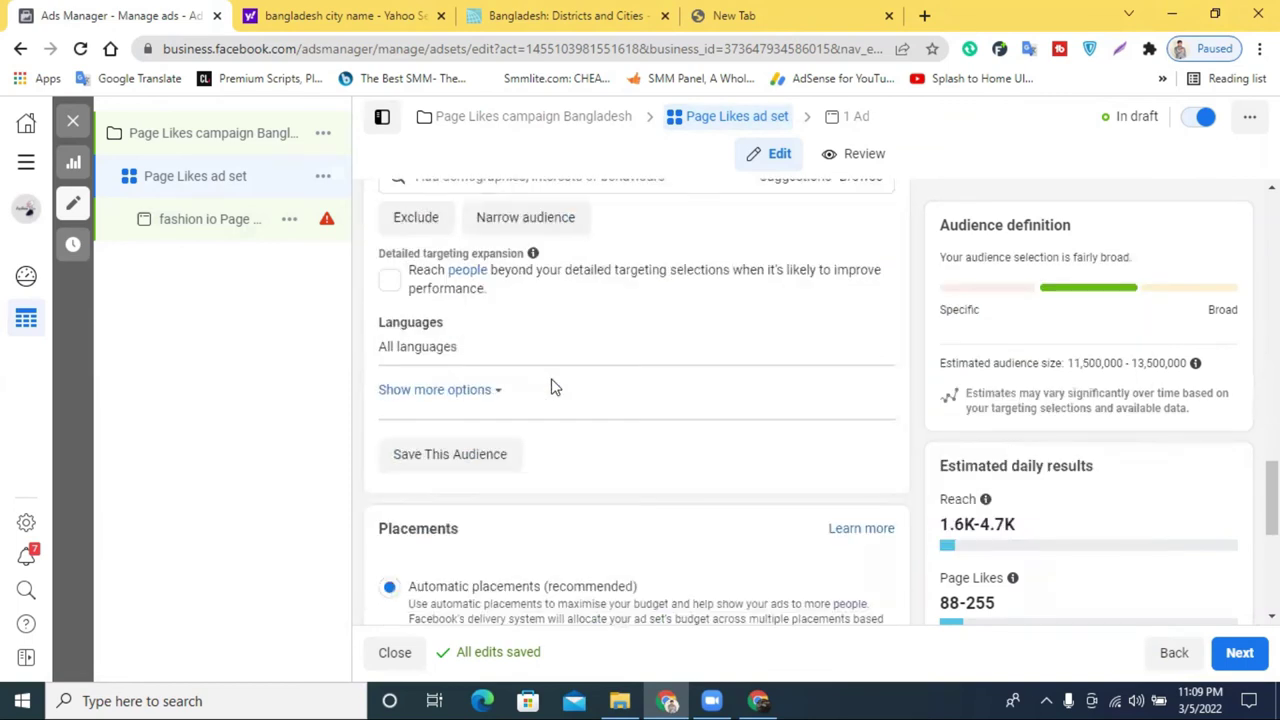
{"action": "scroll", "coordinate": [552, 386], "scroll_direction": "down", "scroll_amount": 5}
{"action": "left_click", "coordinate": [1241, 653]}
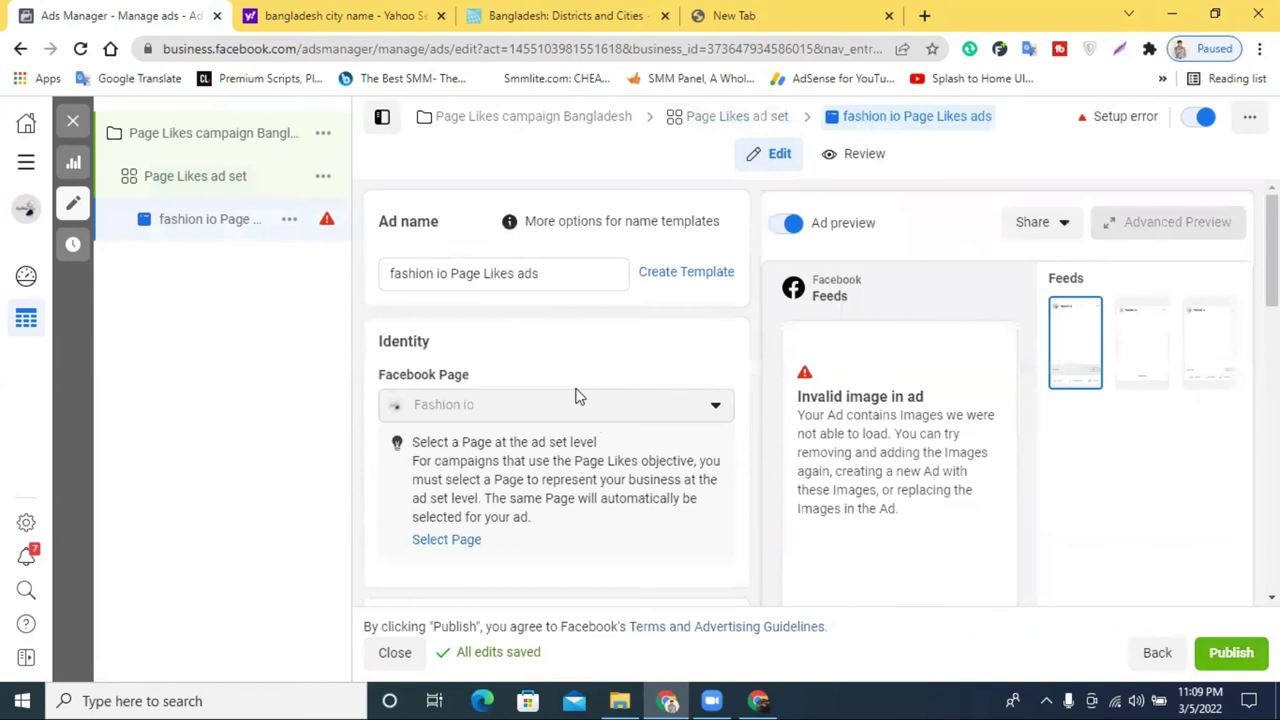
Review the ad's creative media, primary text and tracking sections.
{"action": "scroll", "coordinate": [600, 414], "scroll_direction": "down", "scroll_amount": 2}
{"action": "scroll", "coordinate": [591, 377], "scroll_direction": "down", "scroll_amount": 2}
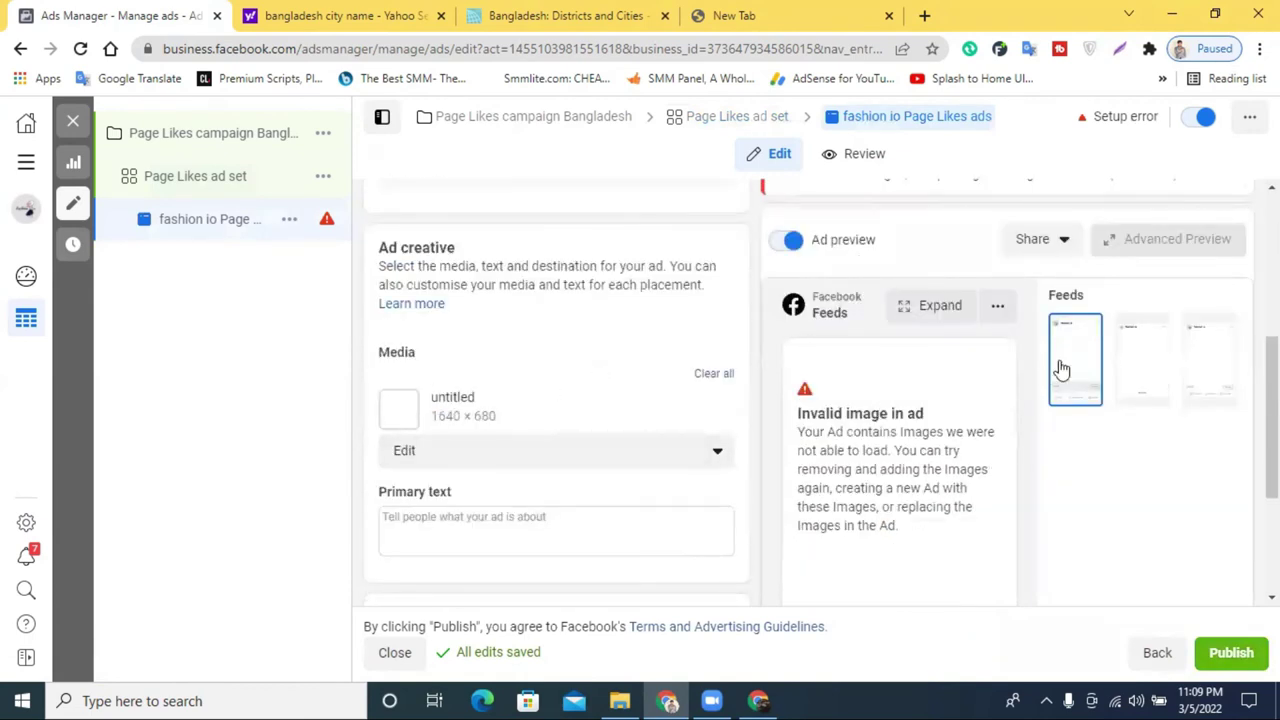
{"action": "left_click", "coordinate": [417, 528]}
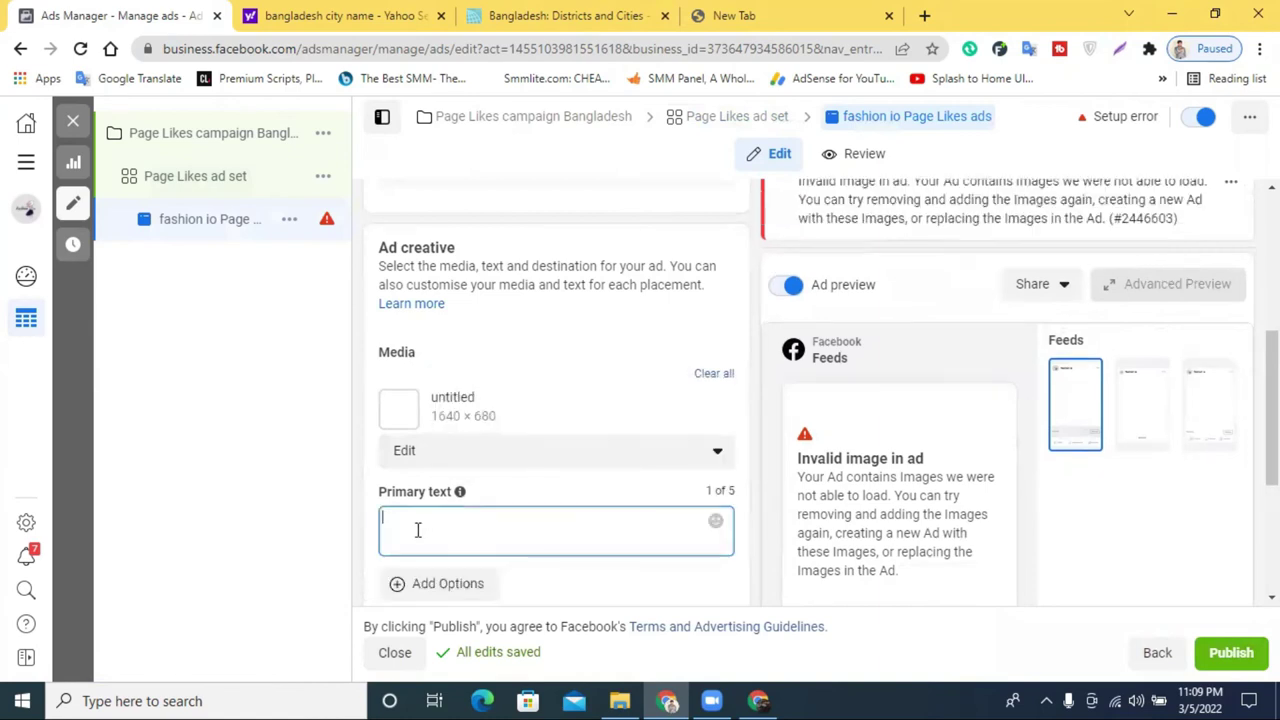
{"action": "scroll", "coordinate": [535, 507], "scroll_direction": "down", "scroll_amount": 2}
{"action": "scroll", "coordinate": [535, 507], "scroll_direction": "down", "scroll_amount": 1}
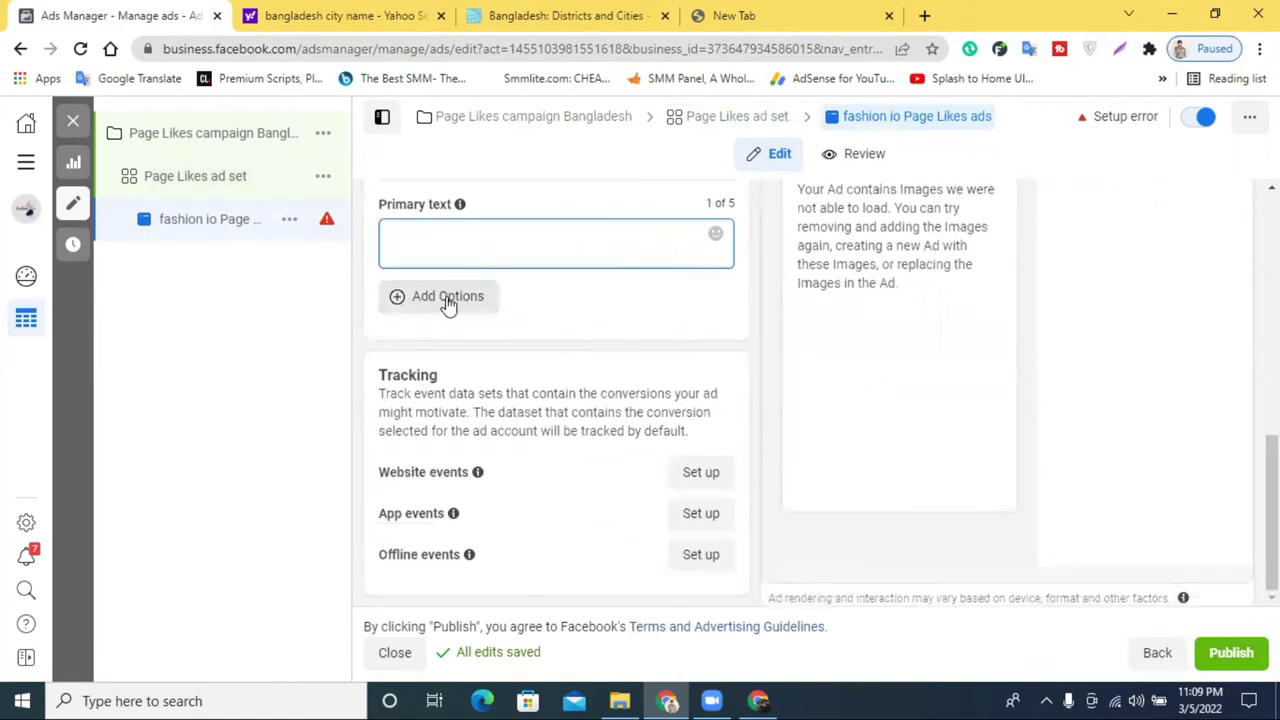
{"action": "scroll", "coordinate": [546, 437], "scroll_direction": "down", "scroll_amount": 3}
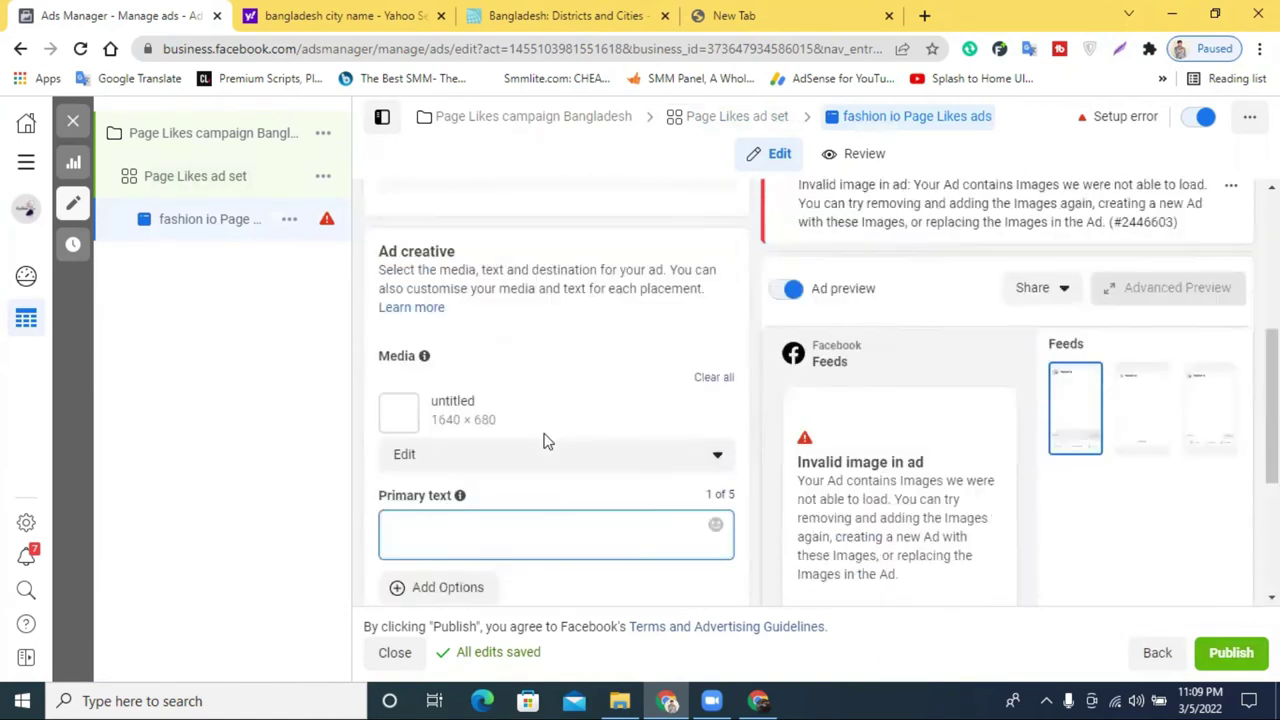
{"action": "scroll", "coordinate": [546, 441], "scroll_direction": "down", "scroll_amount": 1}
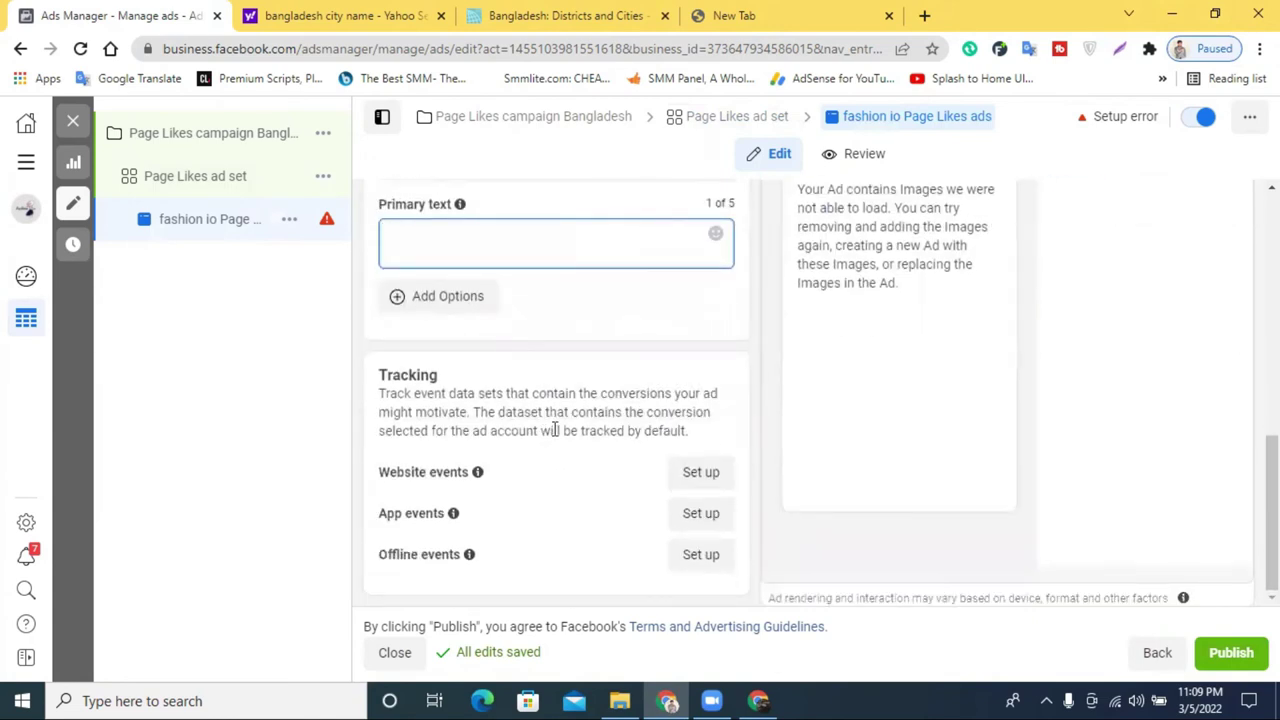
Clear the existing media from the ad creative.
{"action": "scroll", "coordinate": [445, 388], "scroll_direction": "up", "scroll_amount": 2}
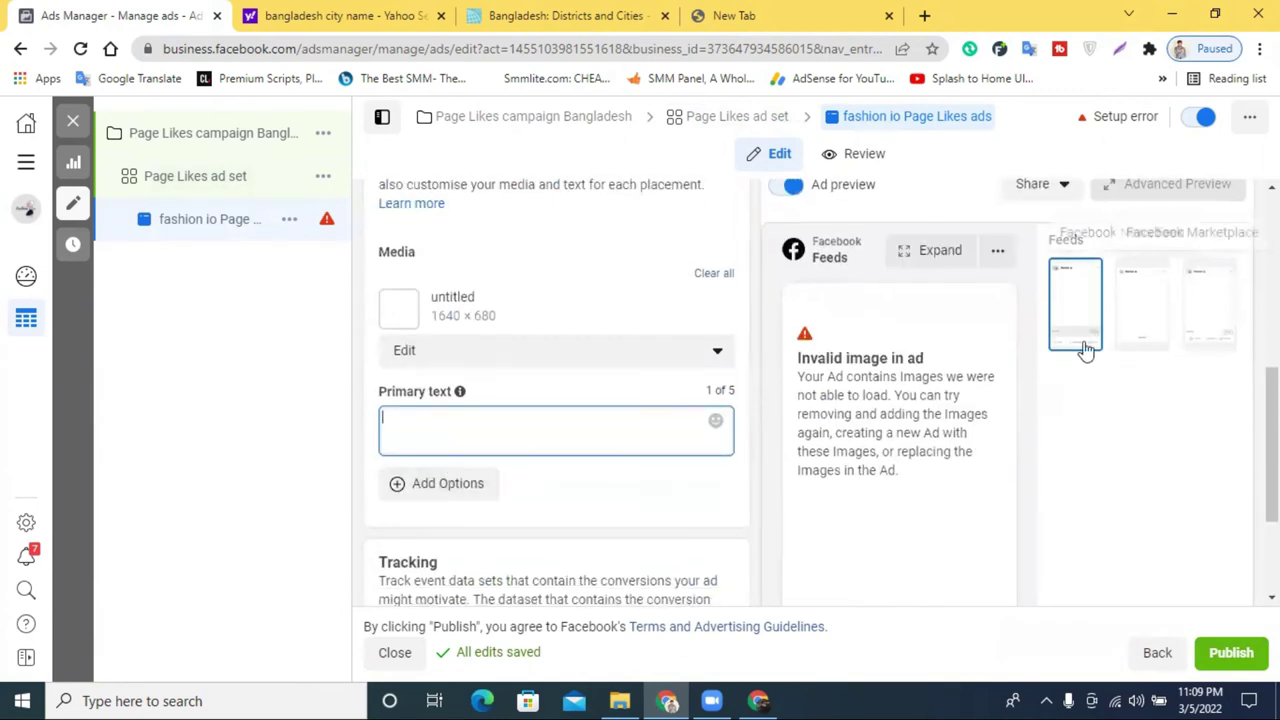
{"action": "left_click", "coordinate": [603, 303]}
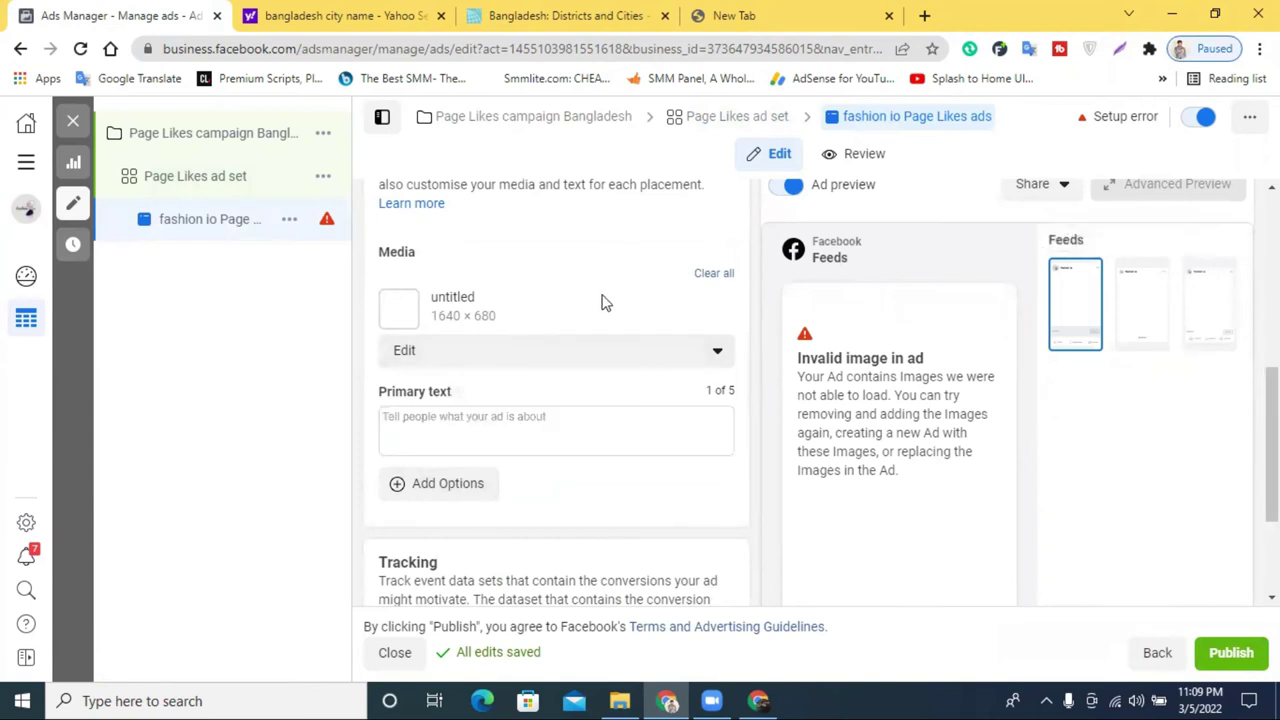
{"action": "left_click", "coordinate": [708, 275]}
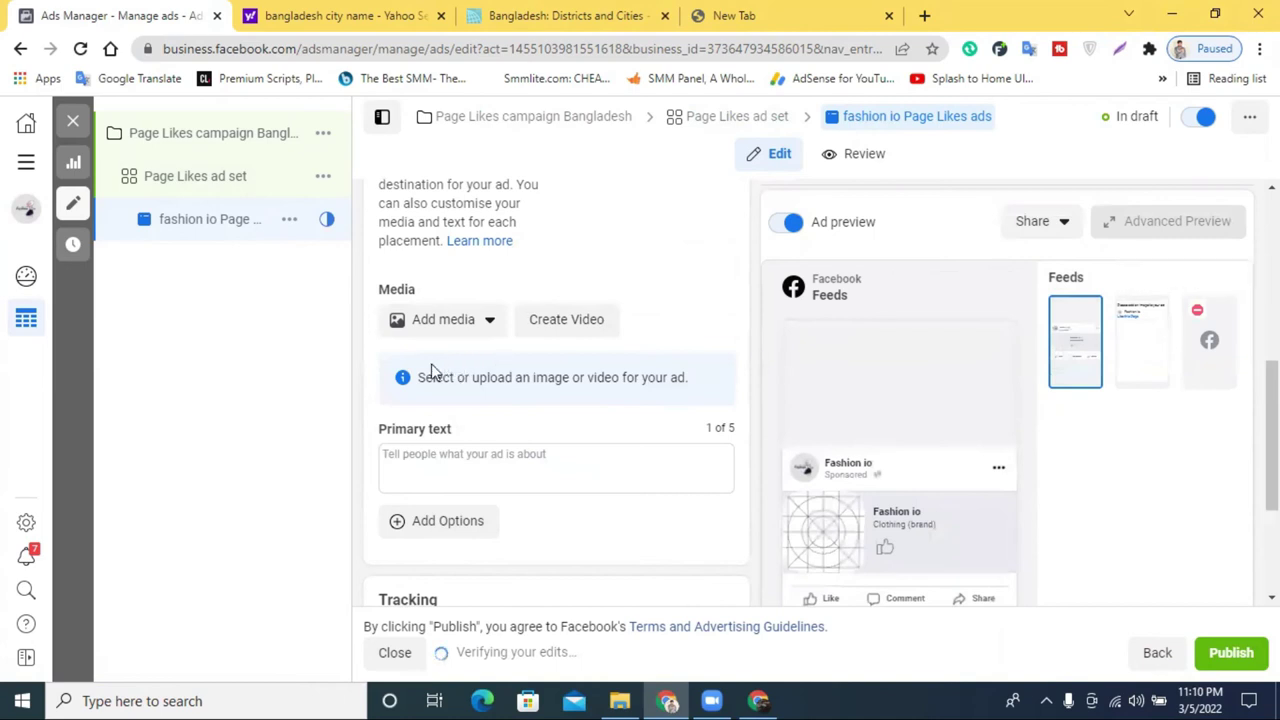
Start adding an image to the ad creative by uploading a file from the computer.
{"action": "scroll", "coordinate": [574, 346], "scroll_direction": "up", "scroll_amount": 1}
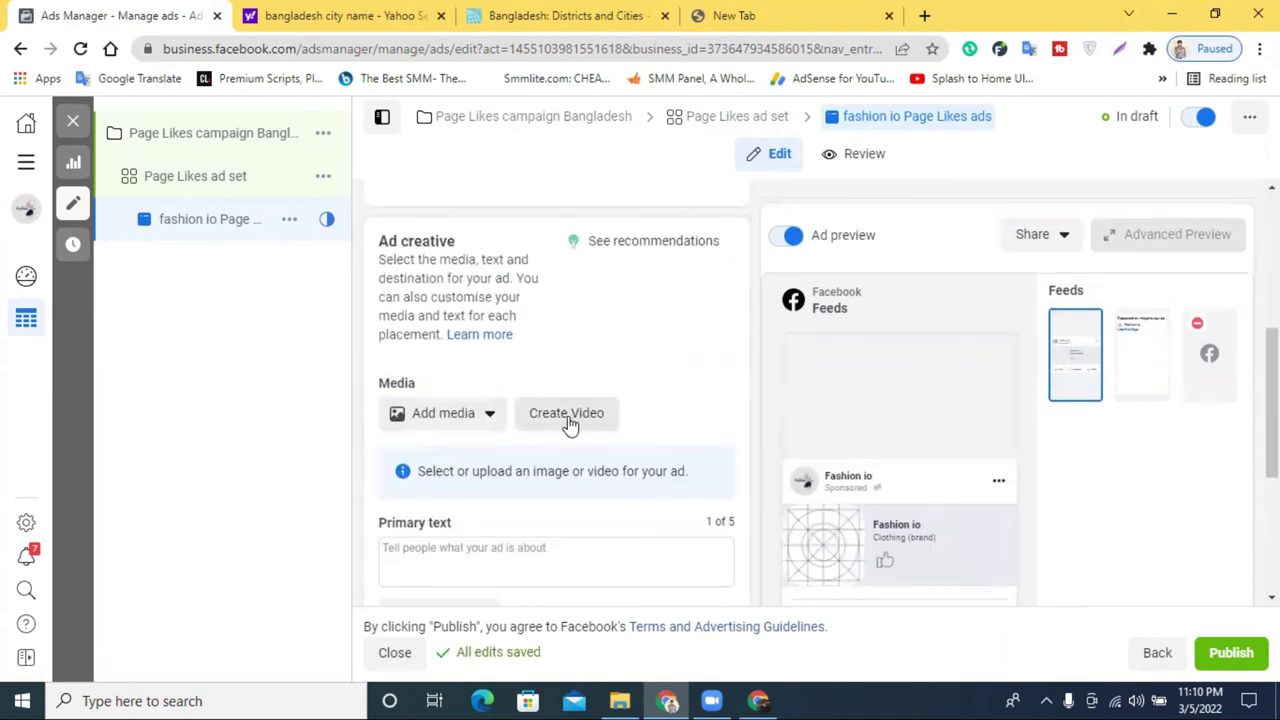
{"action": "scroll", "coordinate": [563, 420], "scroll_direction": "up", "scroll_amount": 2}
{"action": "scroll", "coordinate": [563, 420], "scroll_direction": "down", "scroll_amount": 2}
{"action": "left_click", "coordinate": [465, 424]}
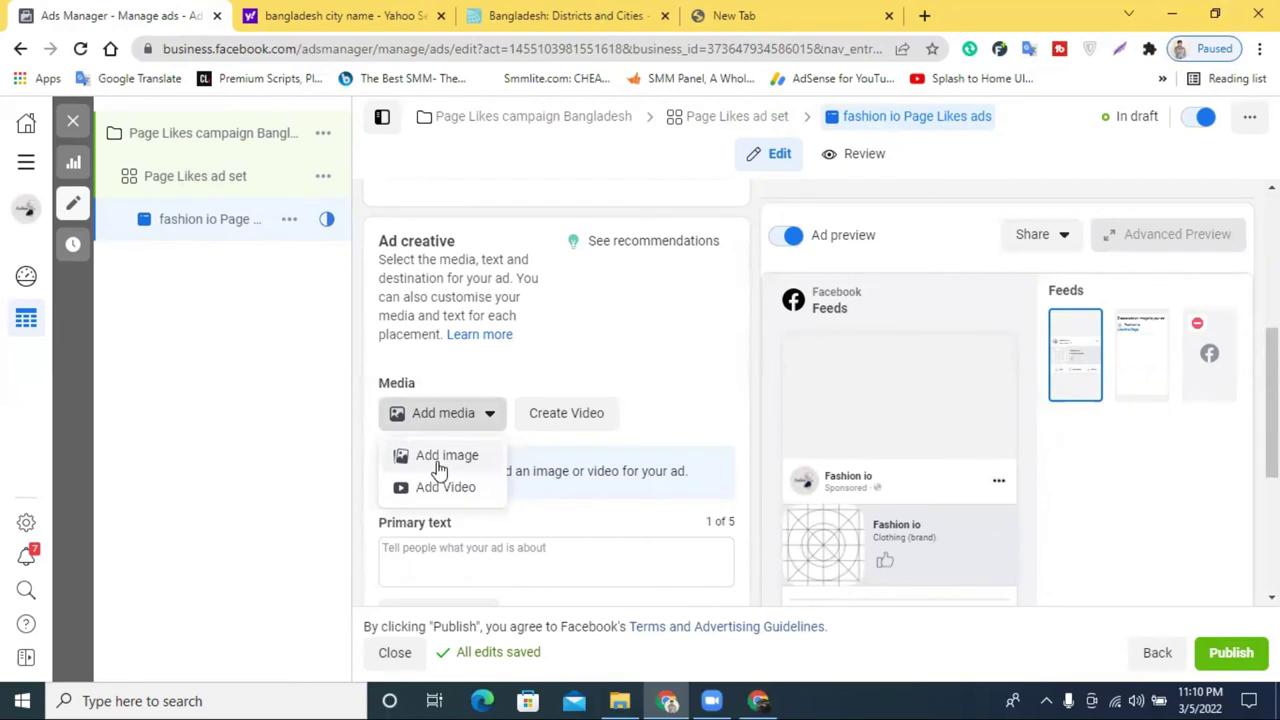
{"action": "left_click", "coordinate": [440, 462]}
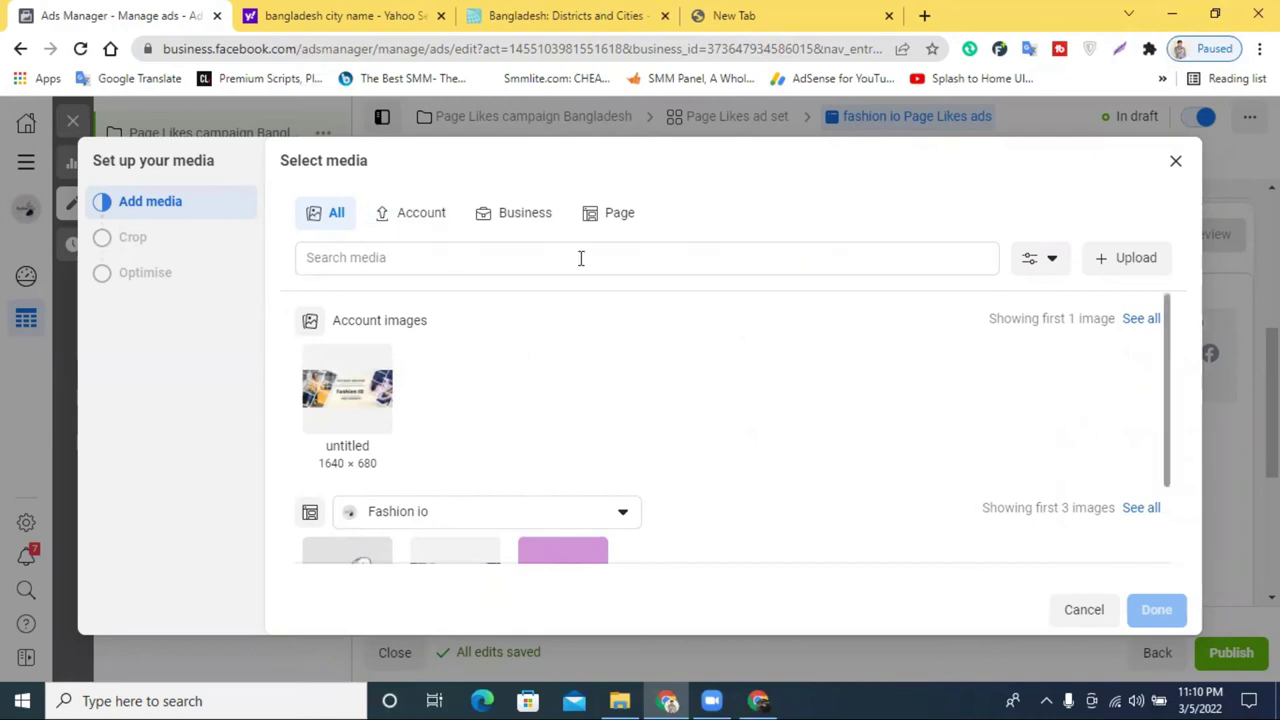
{"action": "left_click", "coordinate": [1130, 262]}
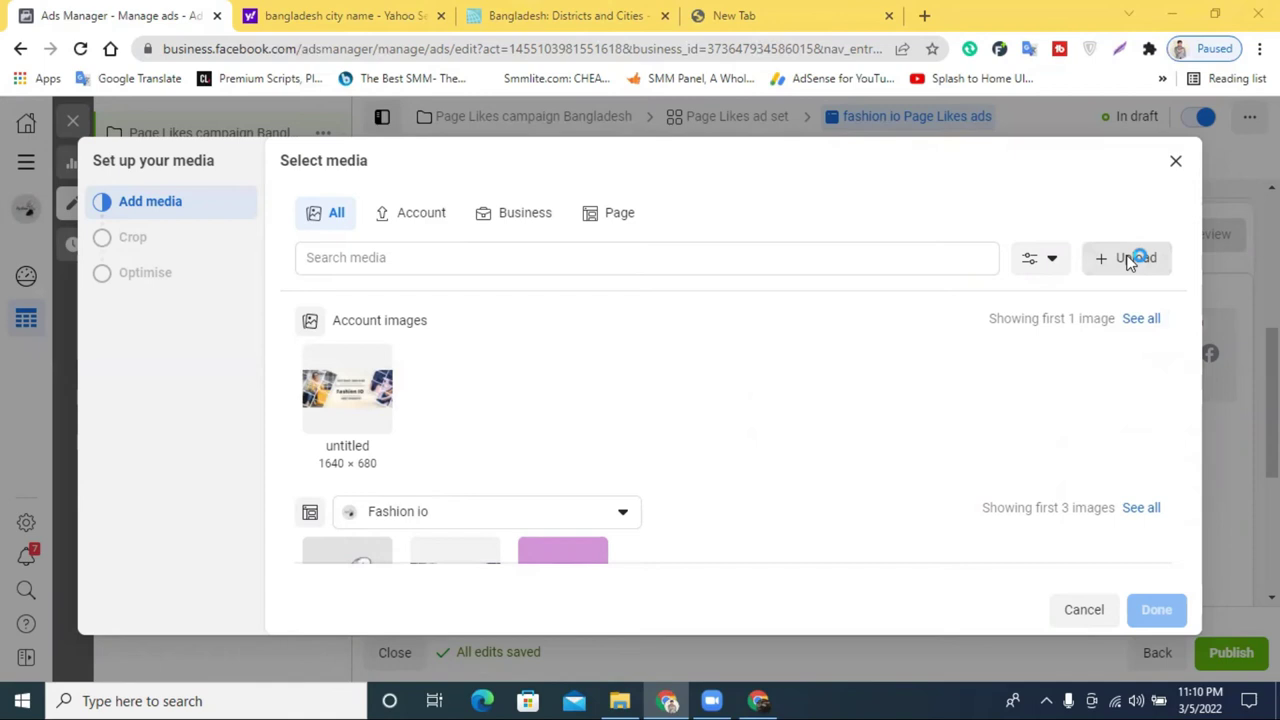
{"action": "left_click", "coordinate": [1128, 259]}
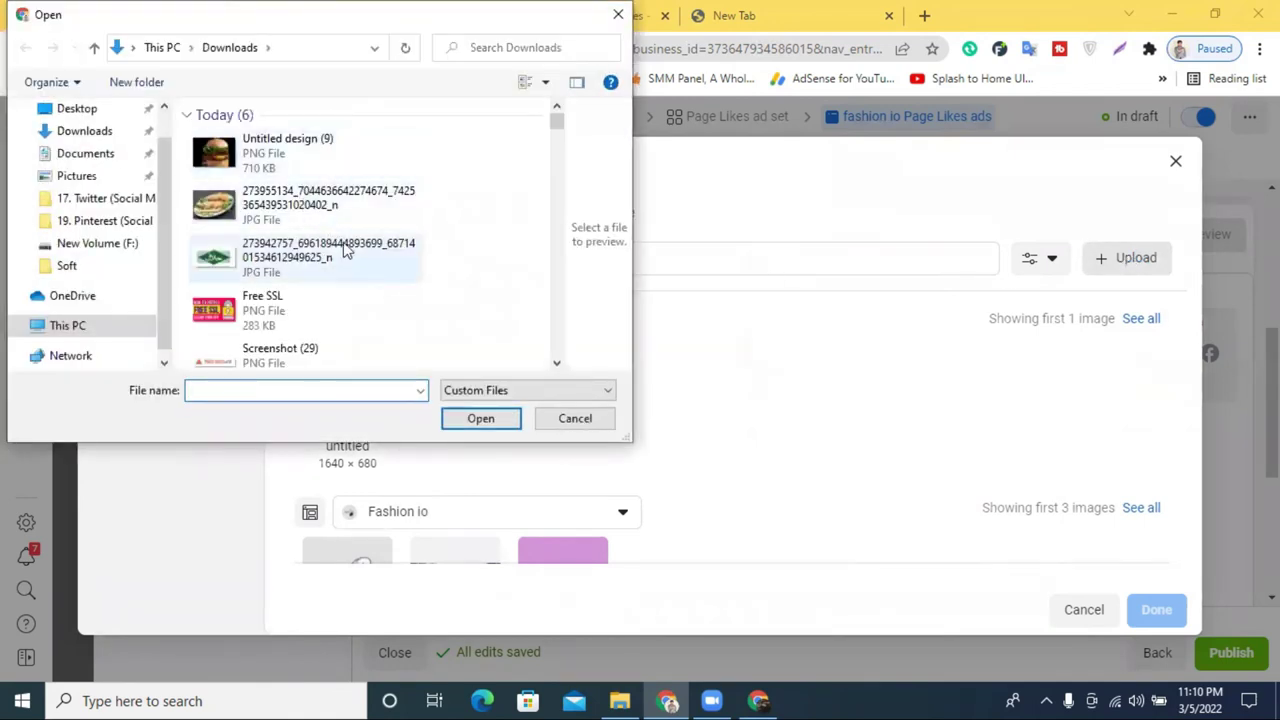
Look through the image files in the Downloads folder for a picture suited to the Fashion io ad.
{"action": "scroll", "coordinate": [343, 252], "scroll_direction": "down", "scroll_amount": 3}
{"action": "scroll", "coordinate": [345, 253], "scroll_direction": "down", "scroll_amount": 4}
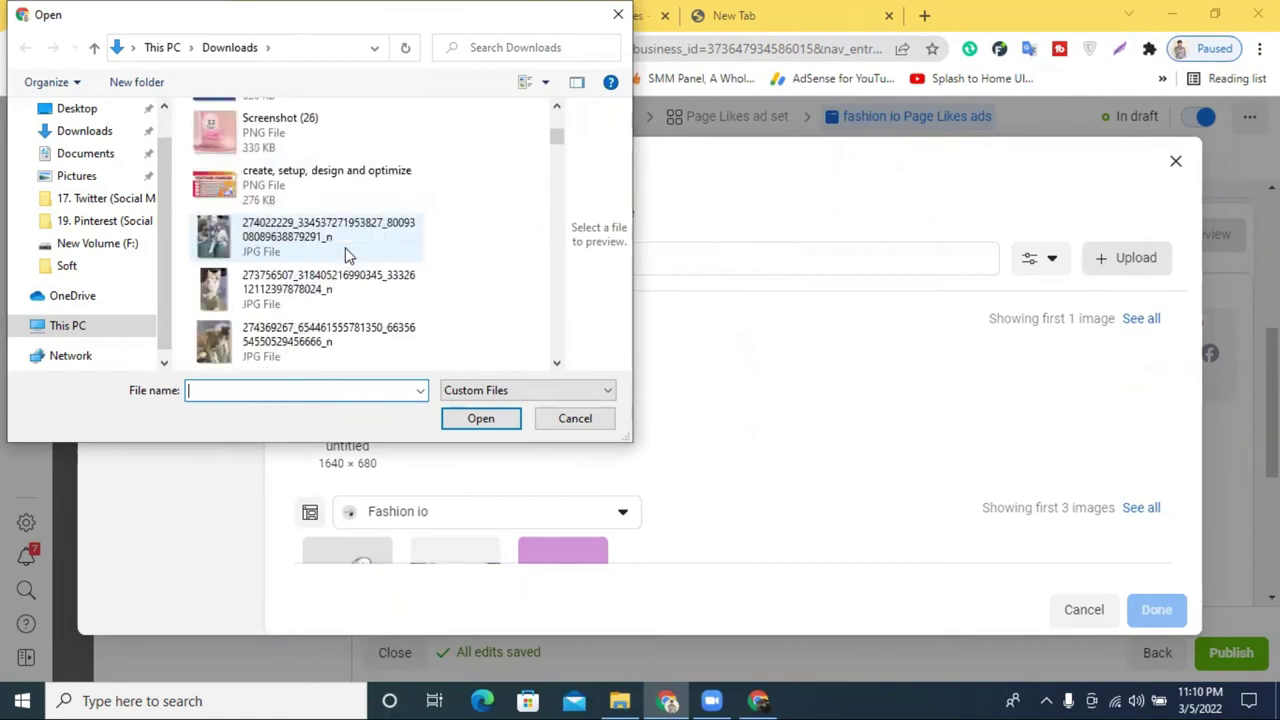
{"action": "scroll", "coordinate": [345, 253], "scroll_direction": "down", "scroll_amount": 5}
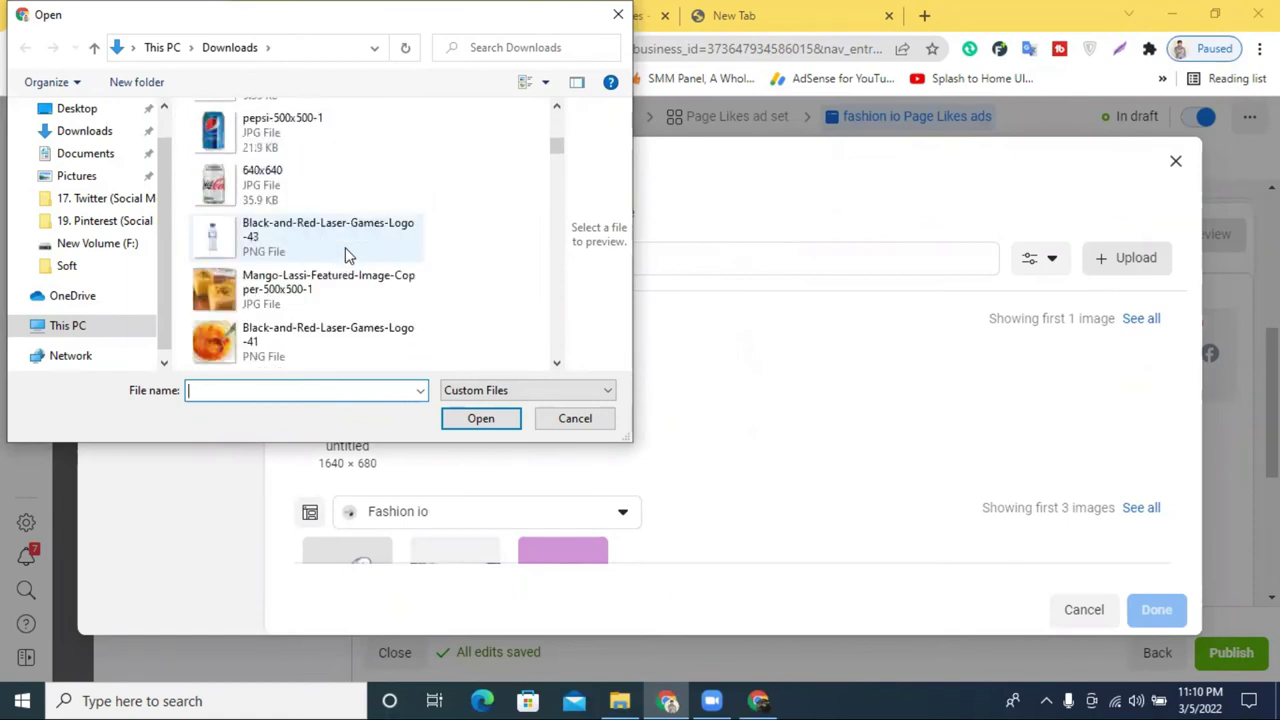
{"action": "scroll", "coordinate": [345, 252], "scroll_direction": "up", "scroll_amount": 3}
{"action": "scroll", "coordinate": [345, 250], "scroll_direction": "up", "scroll_amount": 2}
{"action": "scroll", "coordinate": [345, 250], "scroll_direction": "down", "scroll_amount": 8}
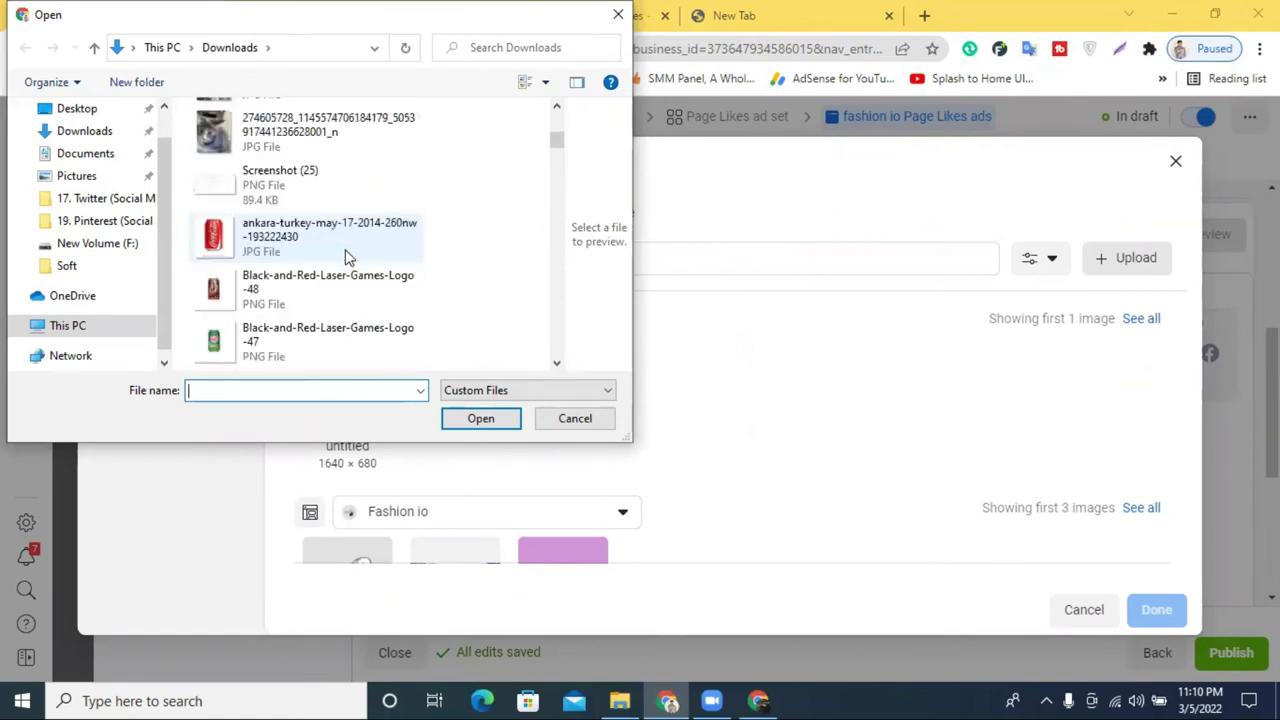
{"action": "scroll", "coordinate": [347, 257], "scroll_direction": "down", "scroll_amount": 12}
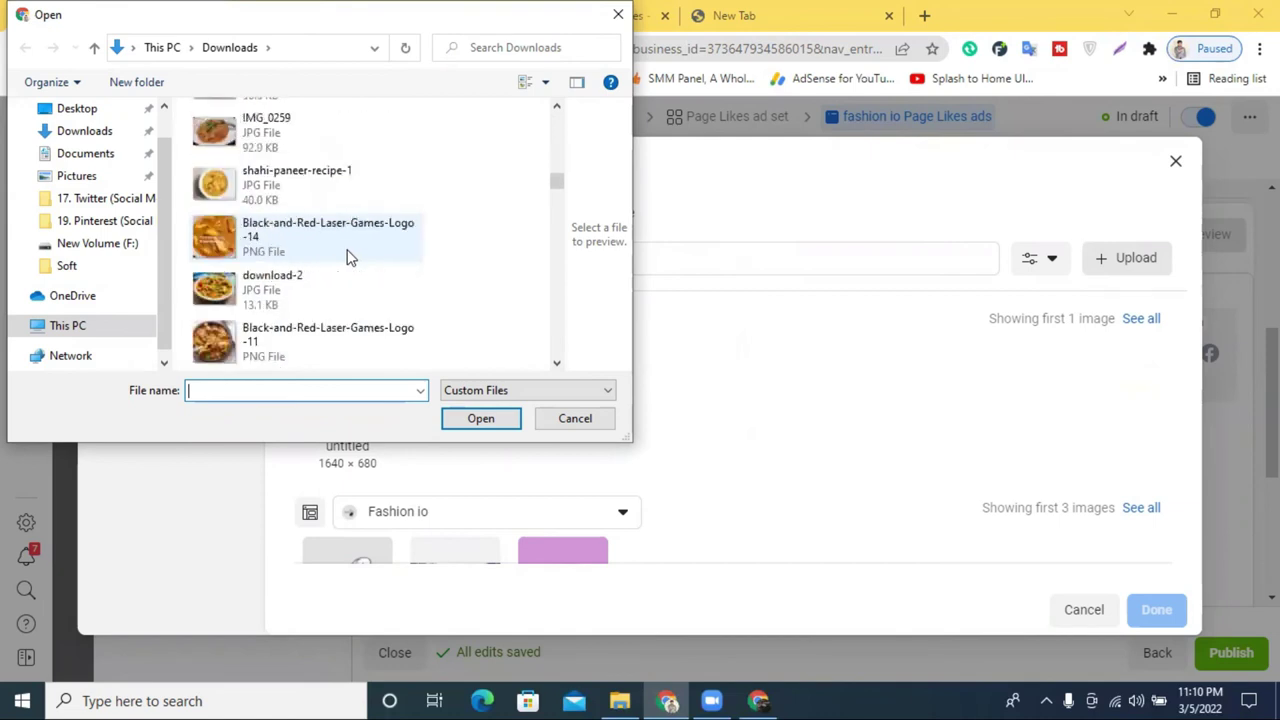
{"action": "scroll", "coordinate": [347, 257], "scroll_direction": "down", "scroll_amount": 6}
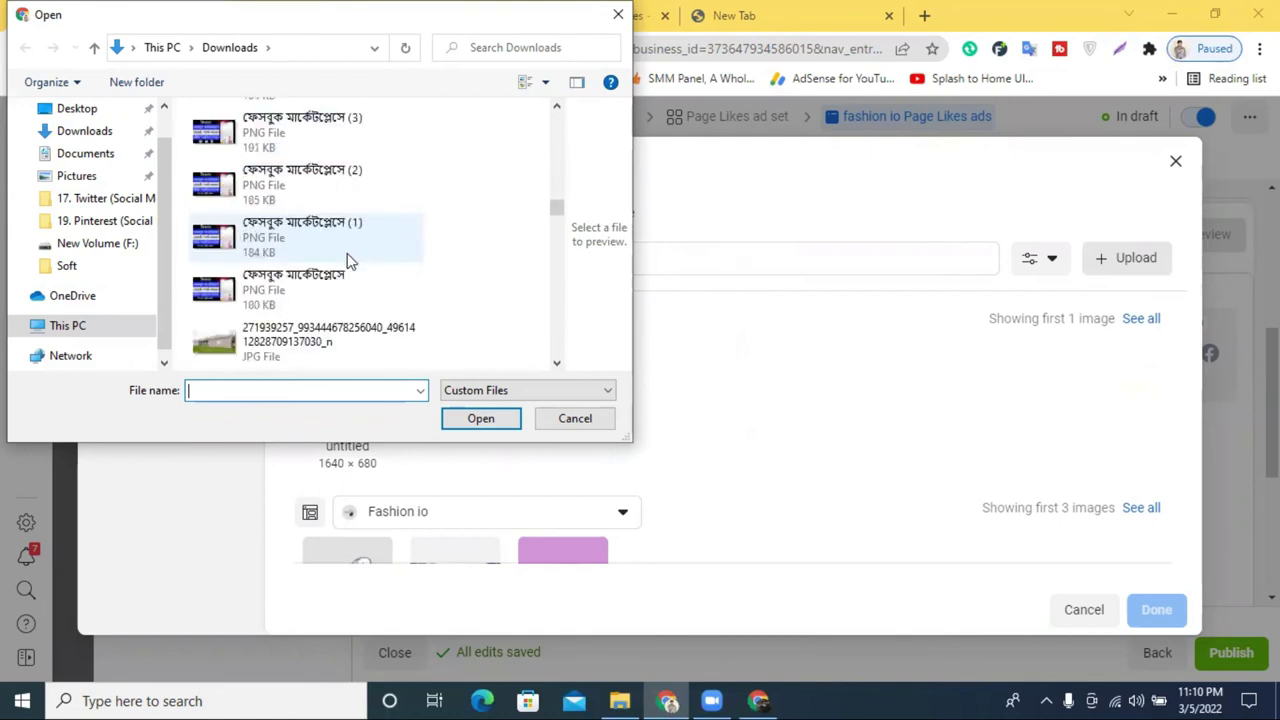
{"action": "scroll", "coordinate": [347, 258], "scroll_direction": "down", "scroll_amount": 6}
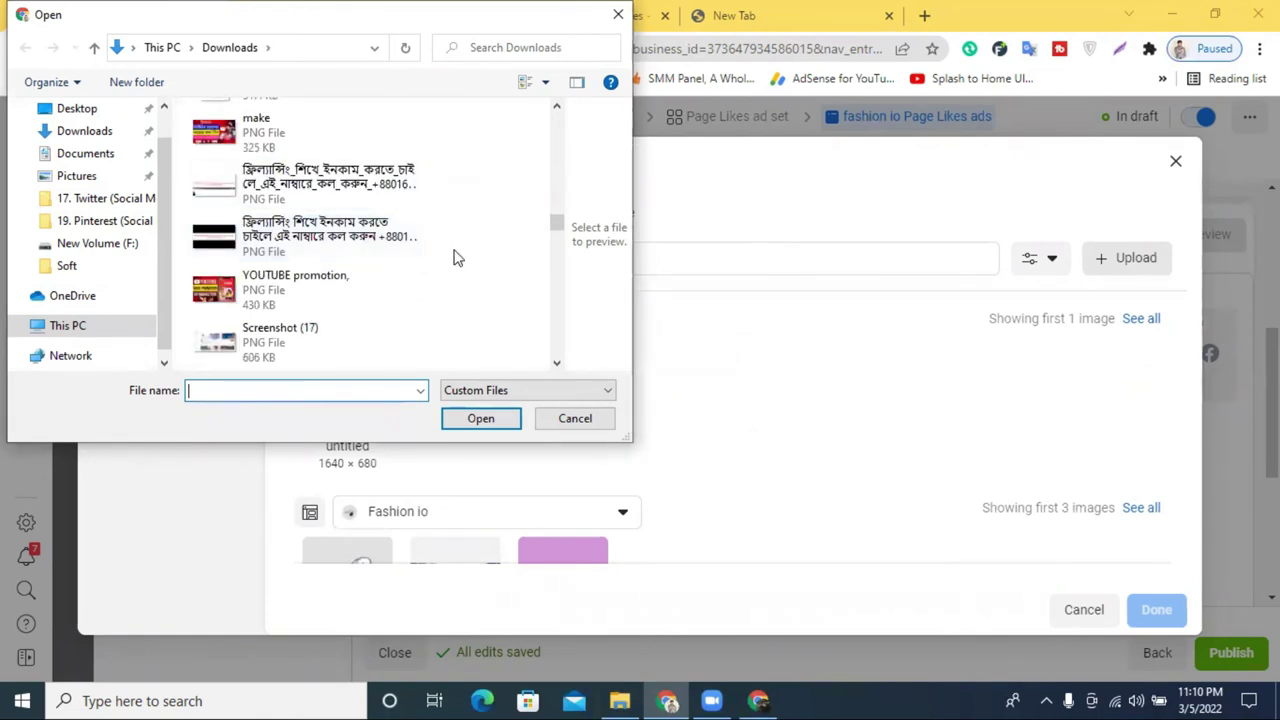
{"action": "scroll", "coordinate": [347, 236], "scroll_direction": "down", "scroll_amount": 10}
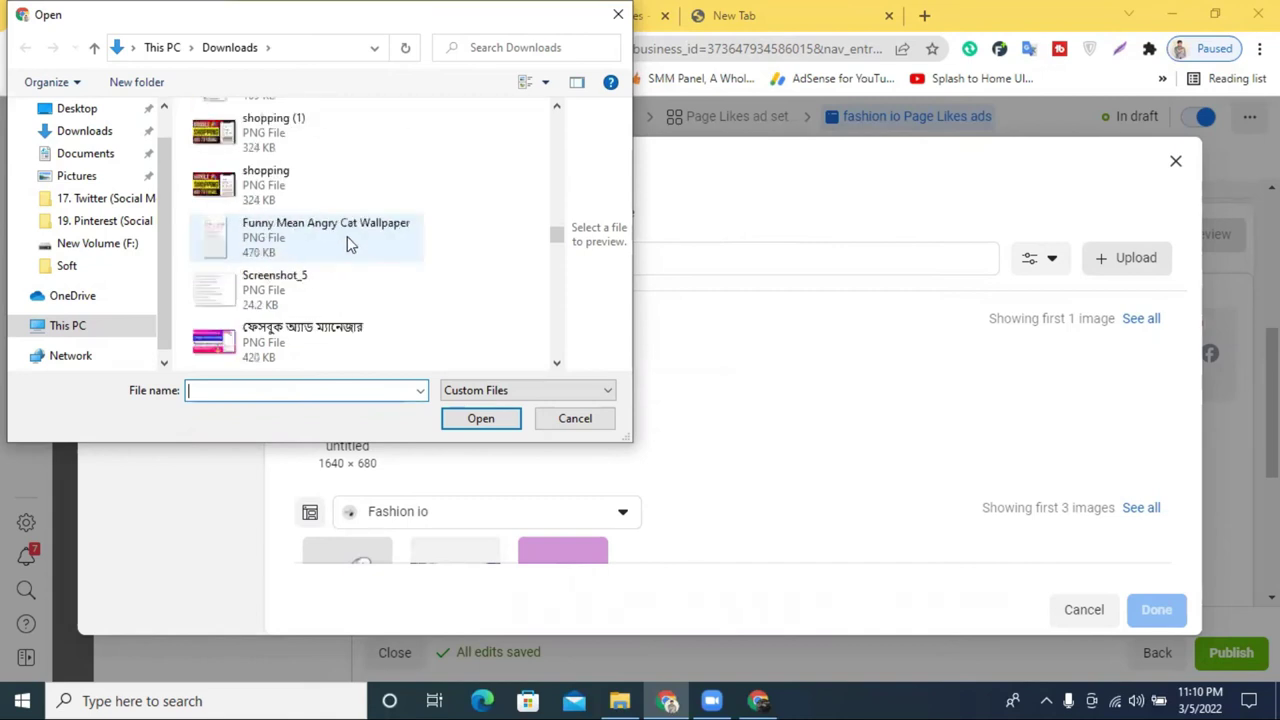
{"action": "scroll", "coordinate": [347, 236], "scroll_direction": "down", "scroll_amount": 3}
{"action": "scroll", "coordinate": [347, 236], "scroll_direction": "up", "scroll_amount": 3}
{"action": "left_click", "coordinate": [310, 240]}
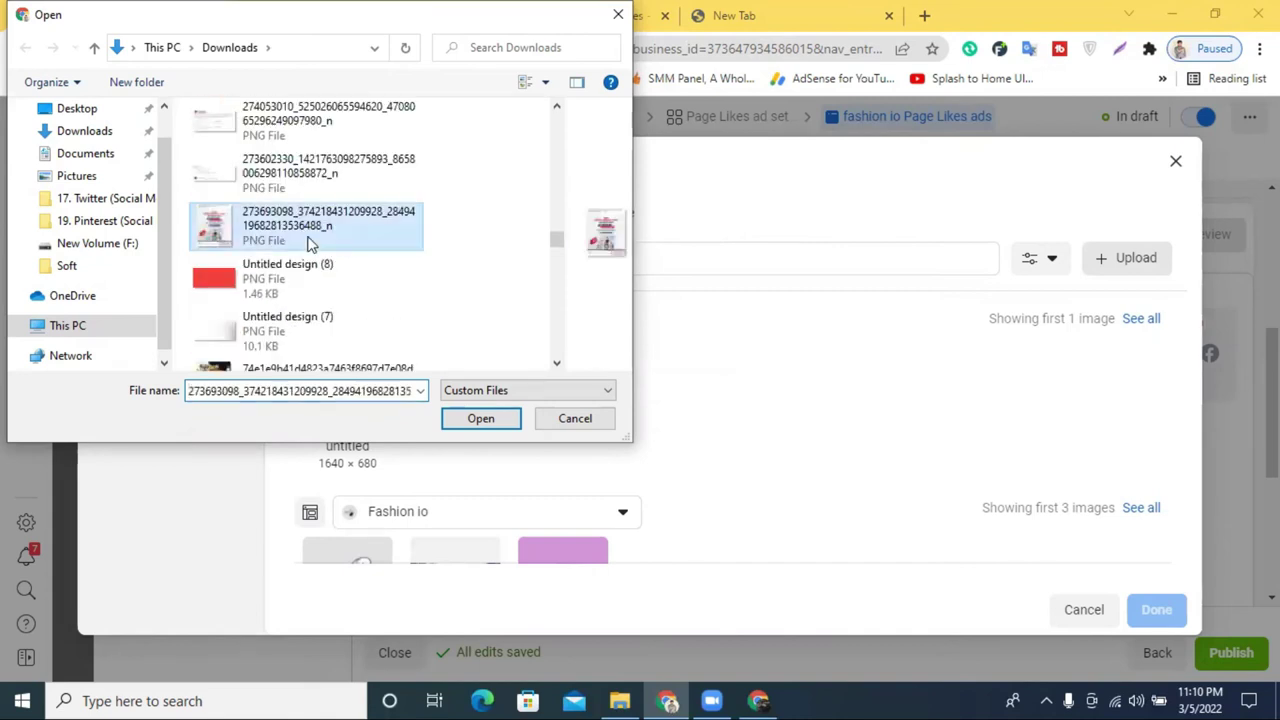
{"action": "scroll", "coordinate": [335, 250], "scroll_direction": "down", "scroll_amount": 8}
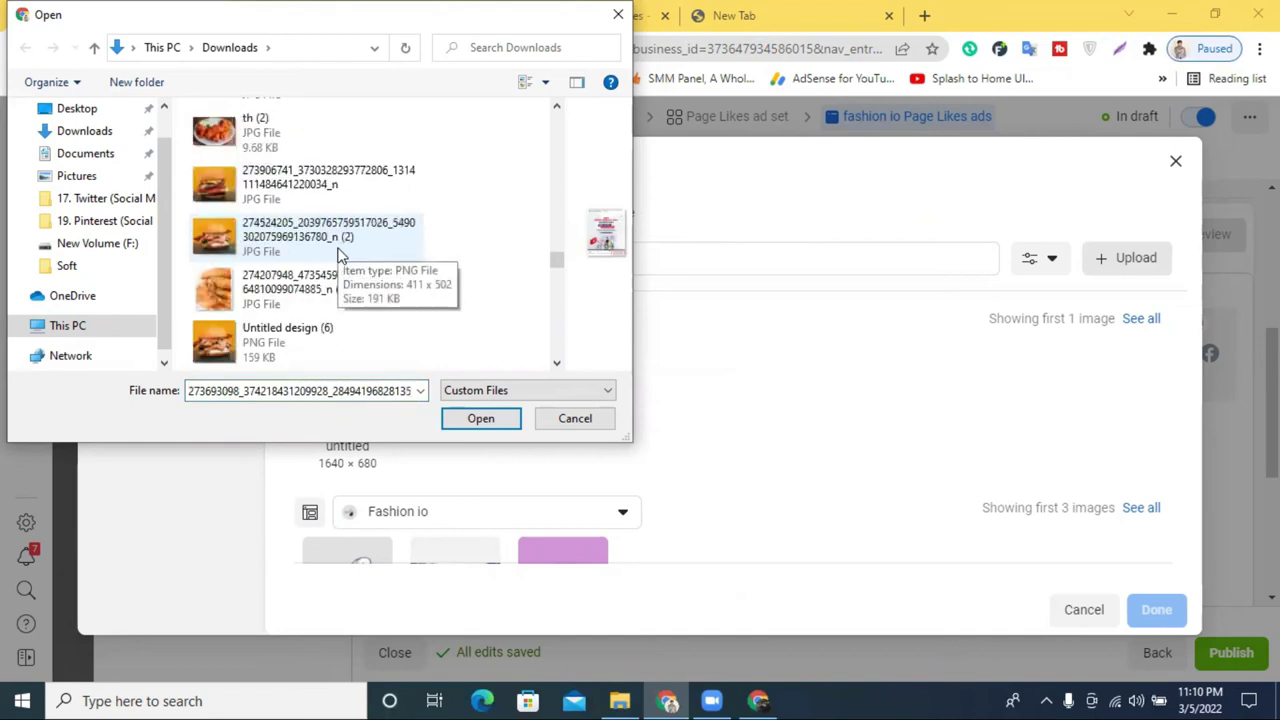
{"action": "scroll", "coordinate": [337, 252], "scroll_direction": "down", "scroll_amount": 6}
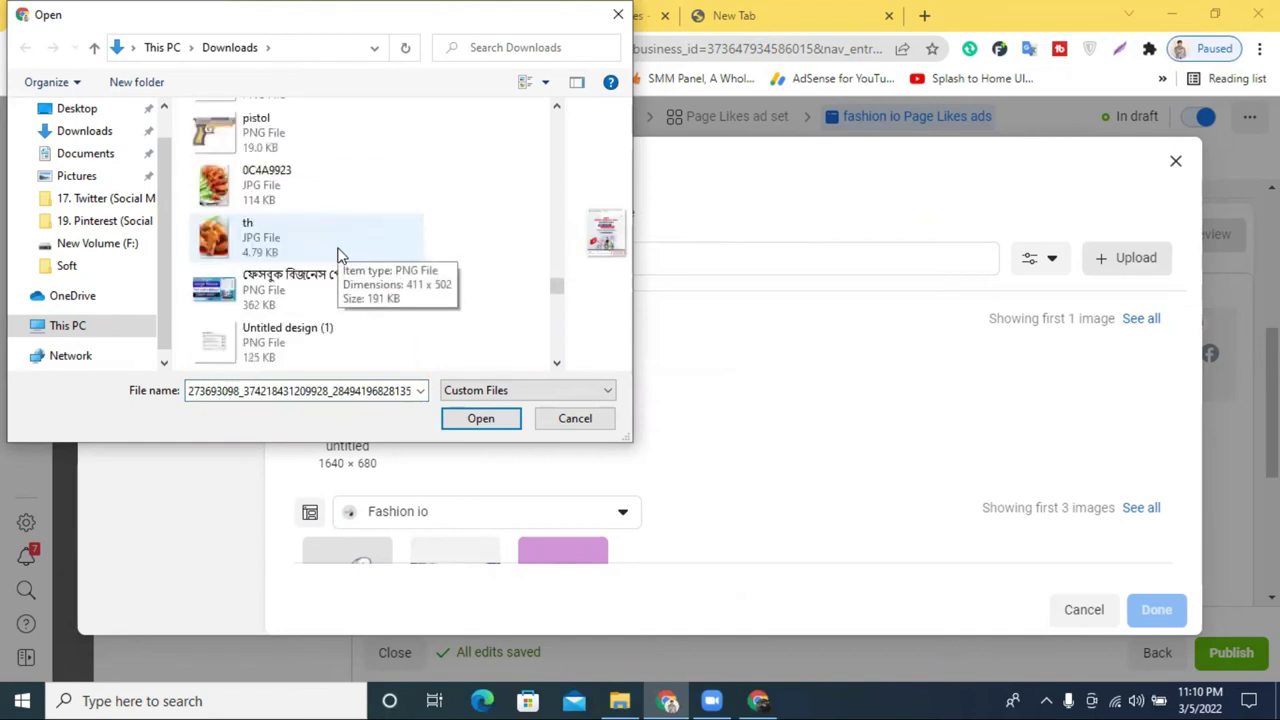
{"action": "scroll", "coordinate": [337, 315], "scroll_direction": "down", "scroll_amount": 10}
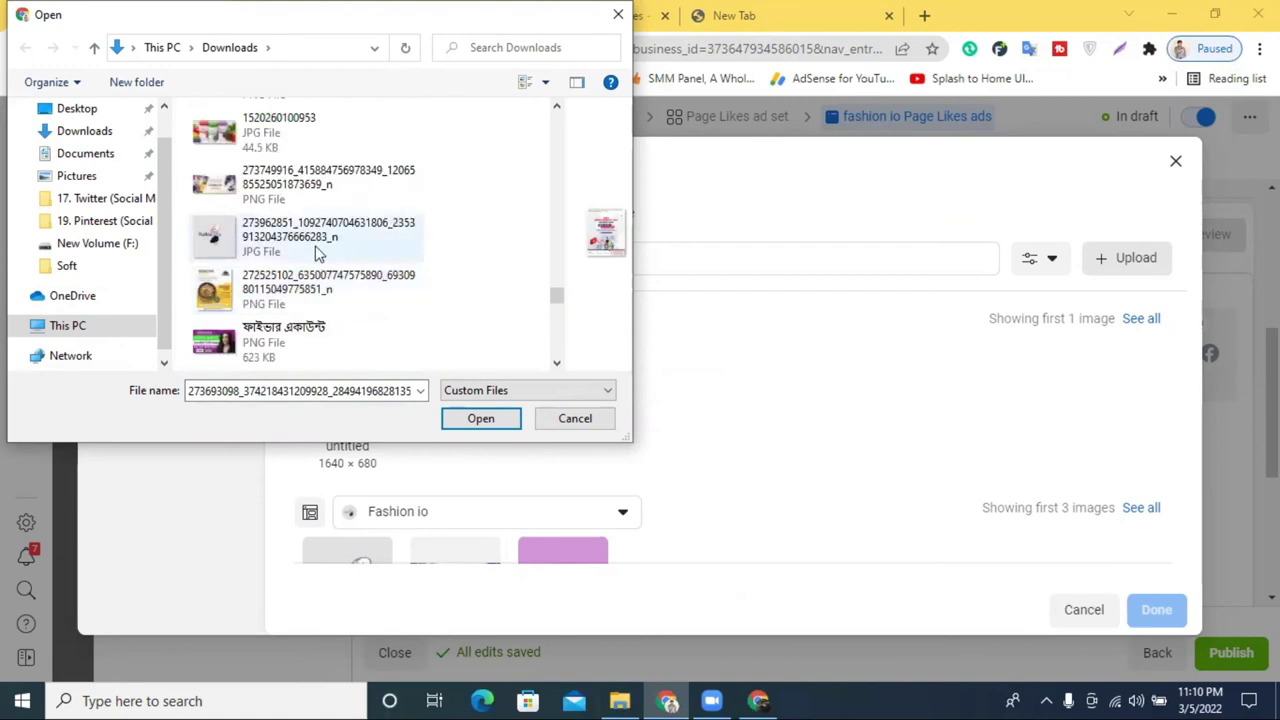
{"action": "scroll", "coordinate": [318, 250], "scroll_direction": "down", "scroll_amount": 5}
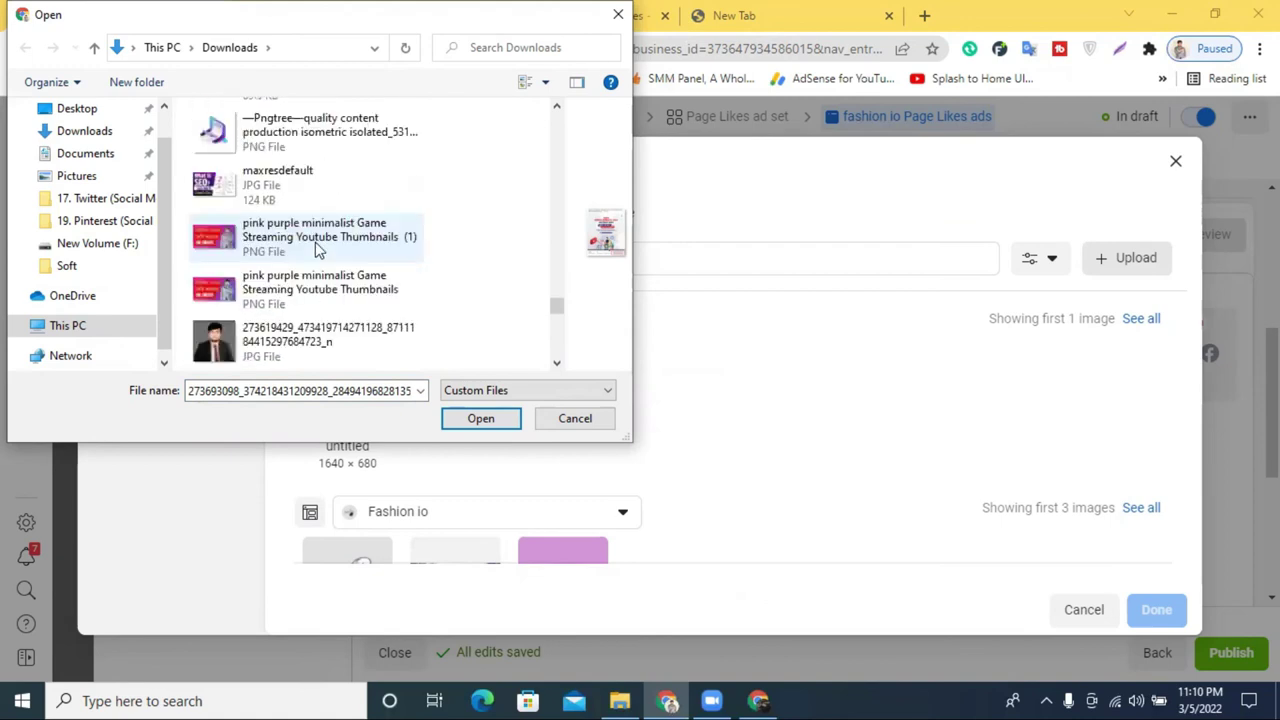
{"action": "scroll", "coordinate": [318, 250], "scroll_direction": "down", "scroll_amount": 5}
{"action": "scroll", "coordinate": [318, 250], "scroll_direction": "up", "scroll_amount": 5}
{"action": "scroll", "coordinate": [318, 250], "scroll_direction": "down", "scroll_amount": 5}
{"action": "scroll", "coordinate": [318, 250], "scroll_direction": "up", "scroll_amount": 3}
{"action": "scroll", "coordinate": [318, 250], "scroll_direction": "down", "scroll_amount": 10}
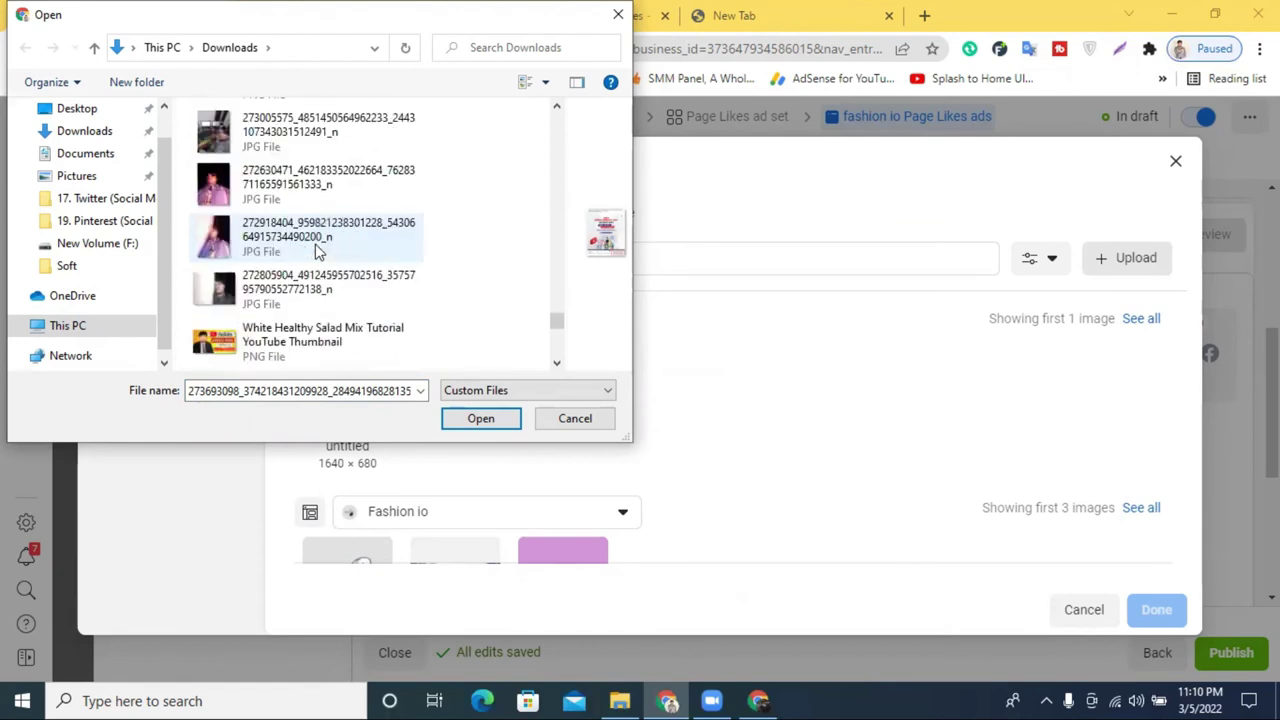
{"action": "scroll", "coordinate": [318, 250], "scroll_direction": "down", "scroll_amount": 5}
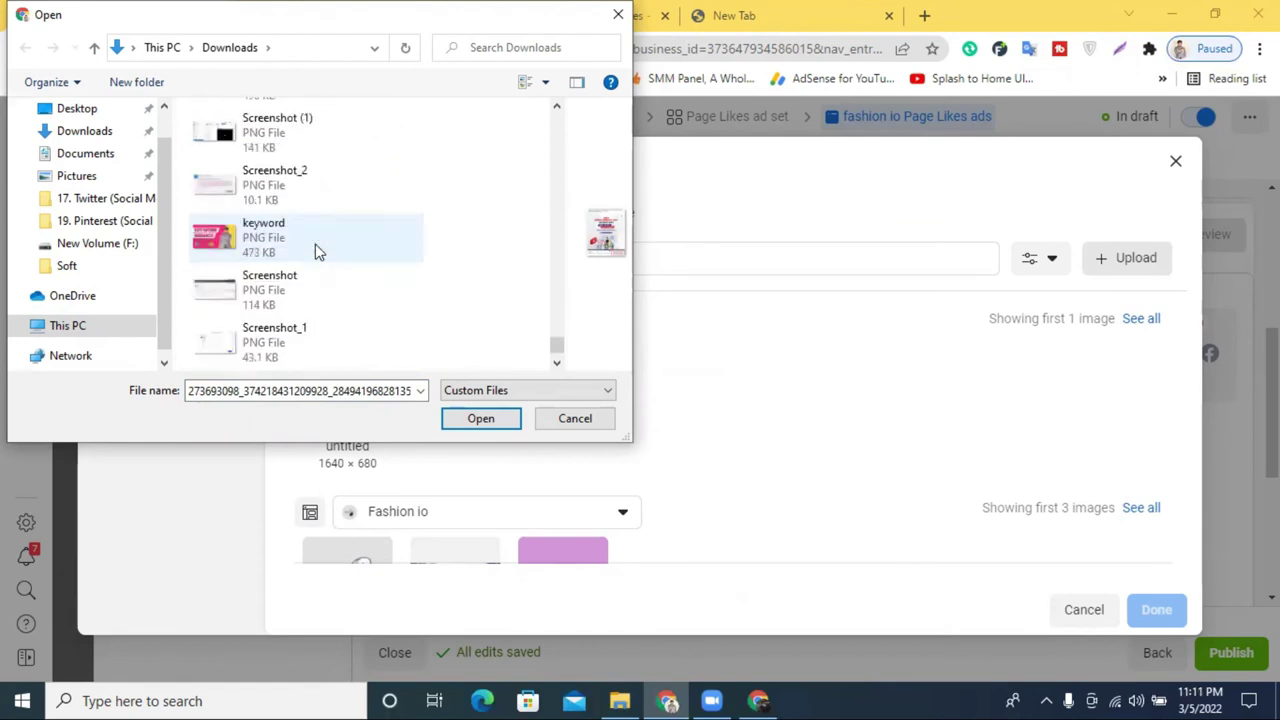
{"action": "scroll", "coordinate": [315, 250], "scroll_direction": "up", "scroll_amount": 5}
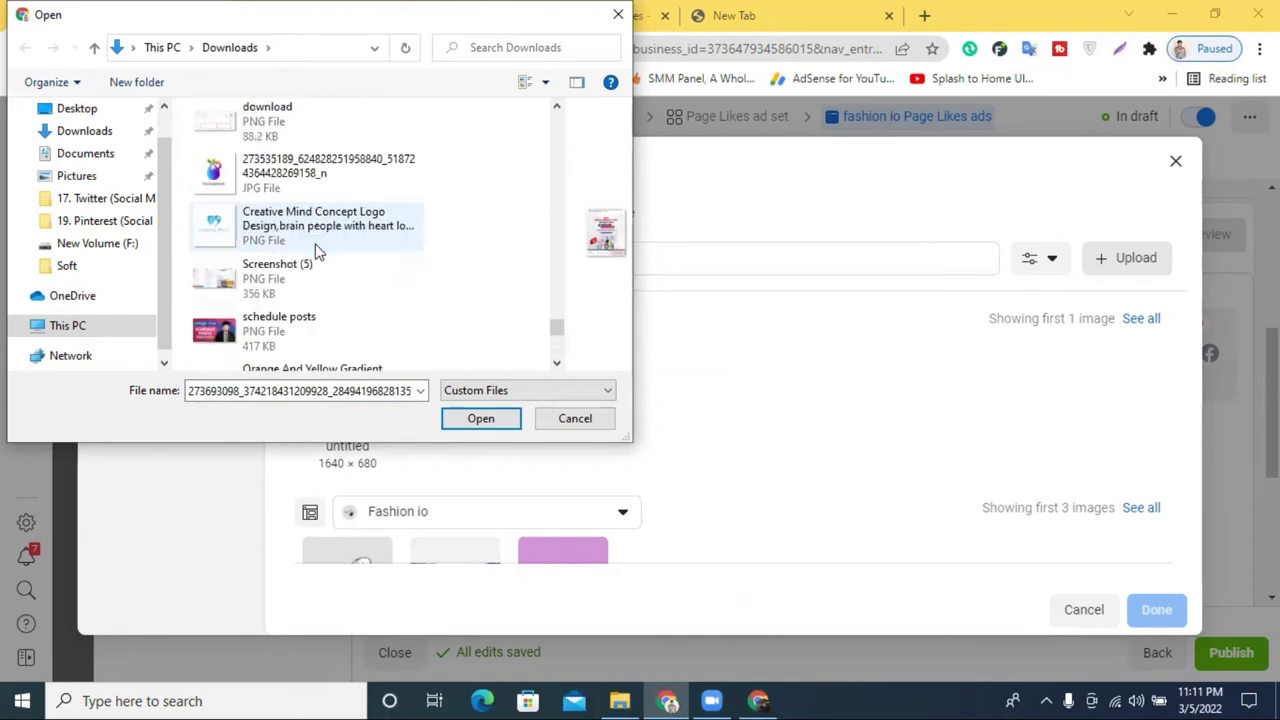
{"action": "scroll", "coordinate": [318, 250], "scroll_direction": "down", "scroll_amount": 3}
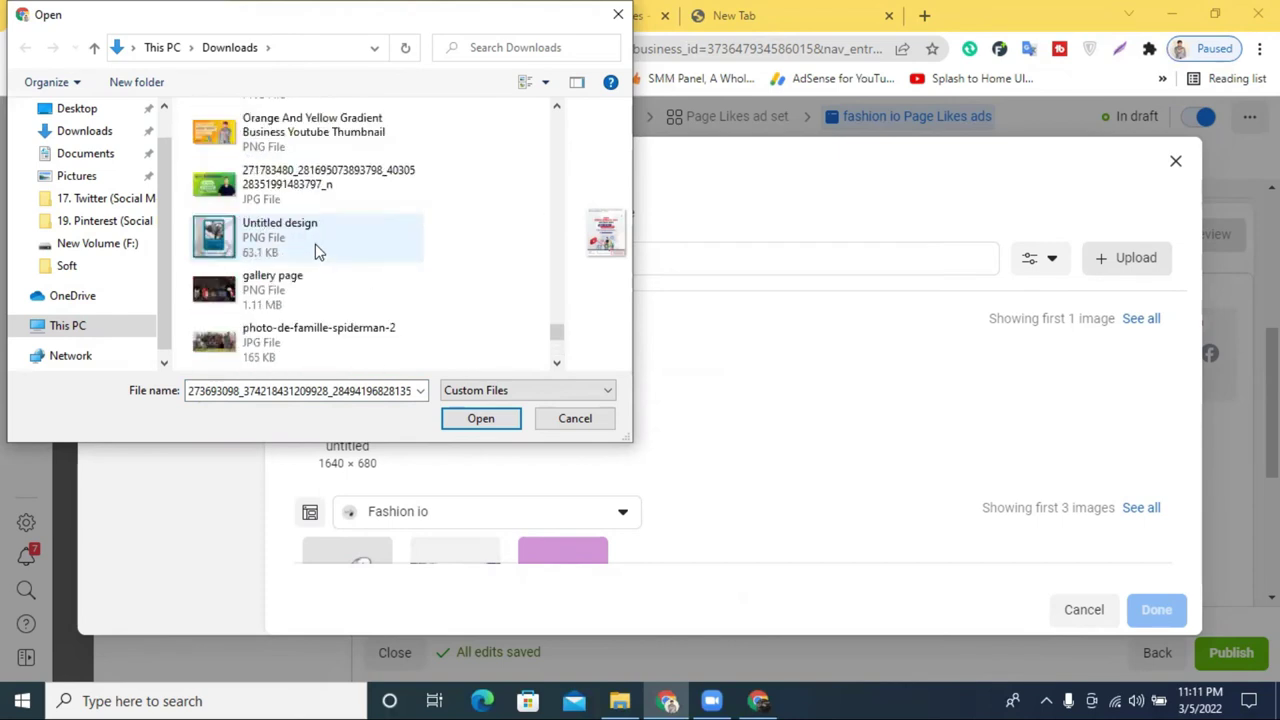
{"action": "scroll", "coordinate": [318, 250], "scroll_direction": "up", "scroll_amount": 10}
{"action": "scroll", "coordinate": [315, 250], "scroll_direction": "up", "scroll_amount": 8}
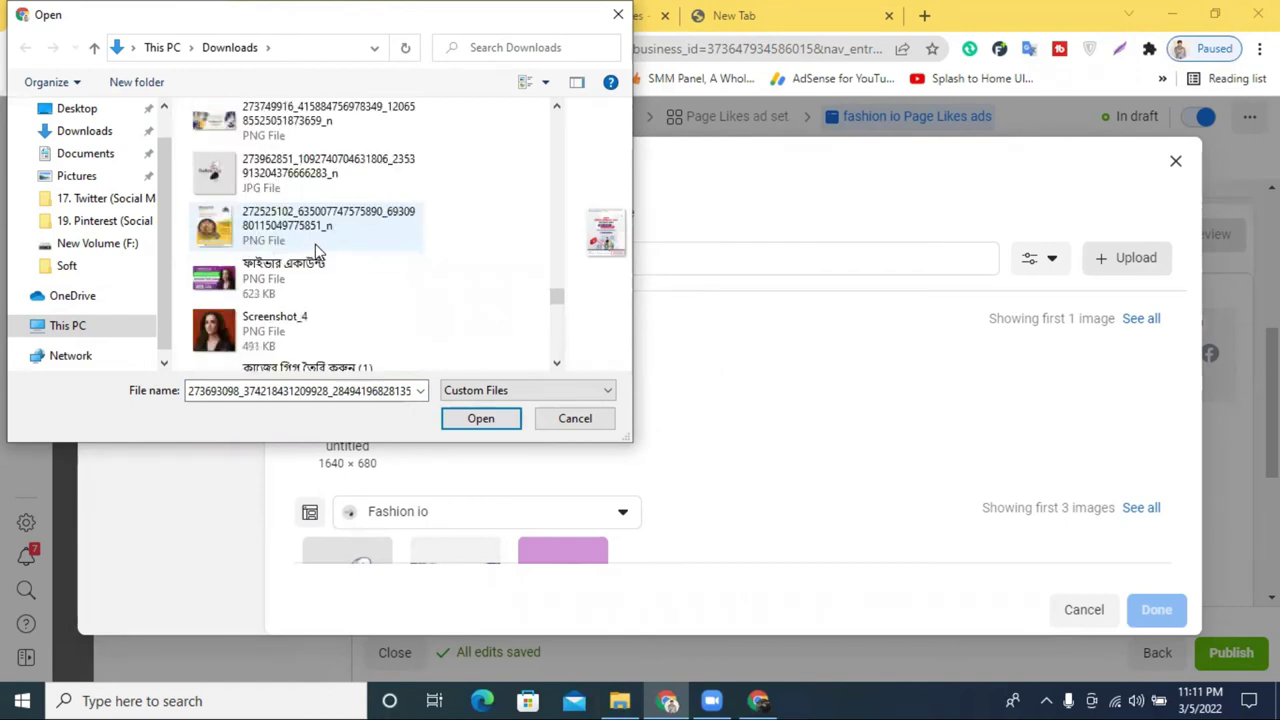
{"action": "left_click", "coordinate": [308, 200]}
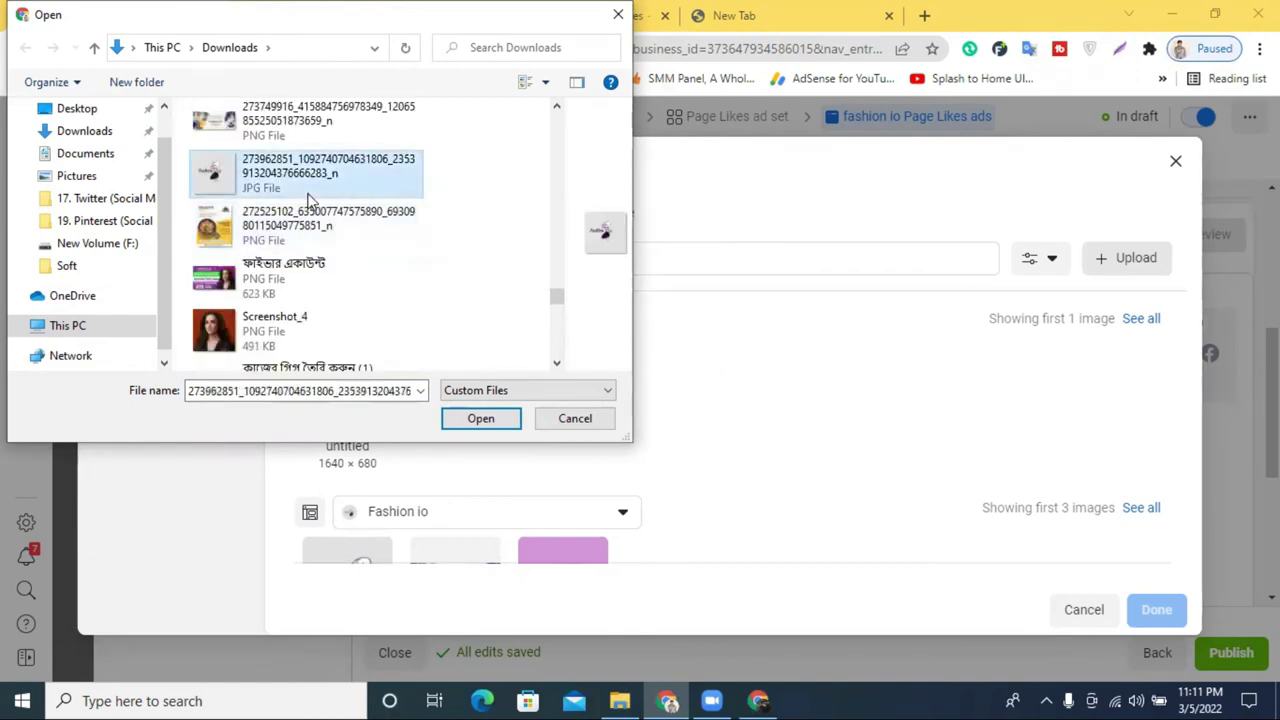
Upload the four-outfit collage JPG whose name starts with ec40926bcec4bd99ad3eac3f5e2f9d72.w1500.h1500 from Downloads to the account images.
{"action": "scroll", "coordinate": [315, 203], "scroll_direction": "up", "scroll_amount": 6}
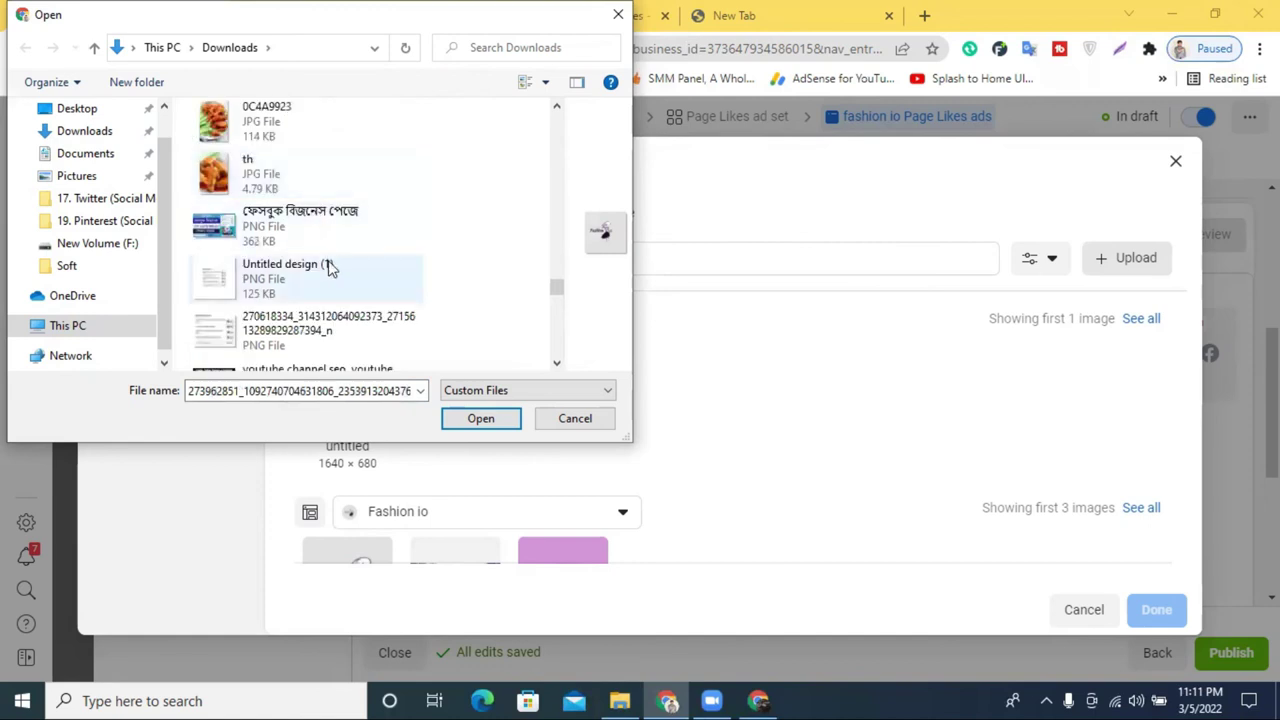
{"action": "scroll", "coordinate": [308, 200], "scroll_direction": "up", "scroll_amount": 1}
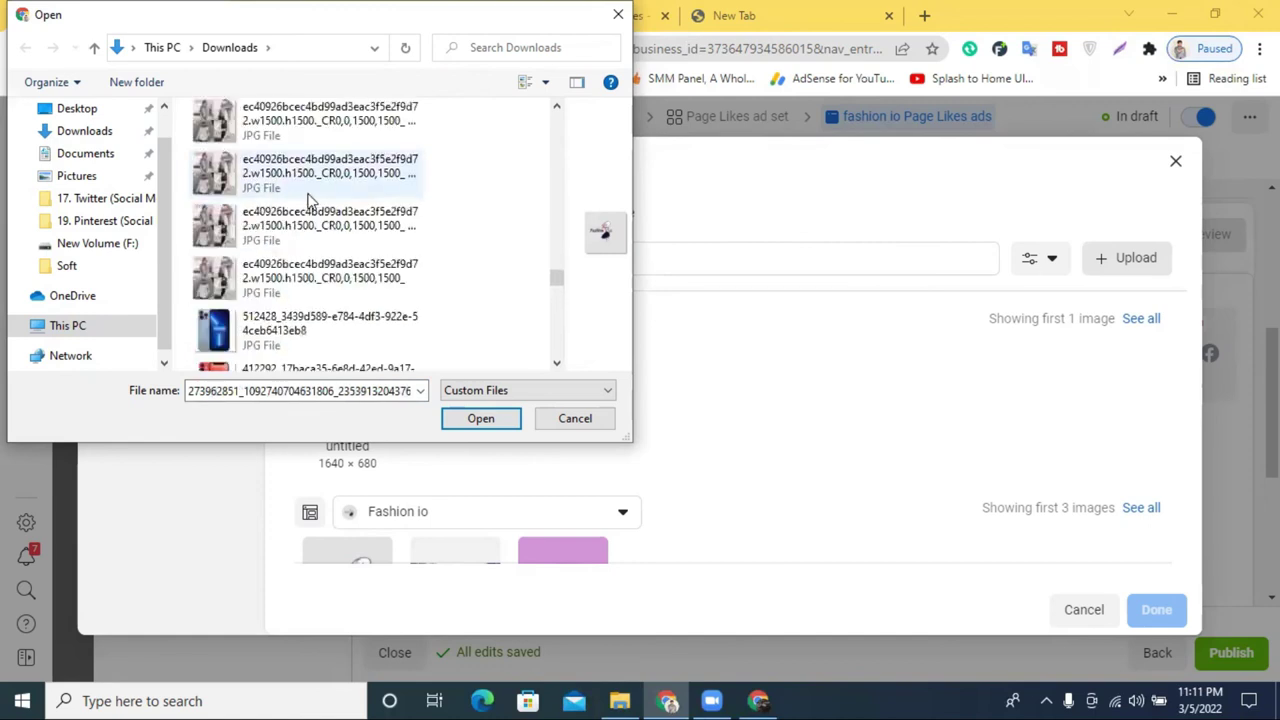
{"action": "left_click", "coordinate": [290, 243]}
{"action": "left_click", "coordinate": [484, 419]}
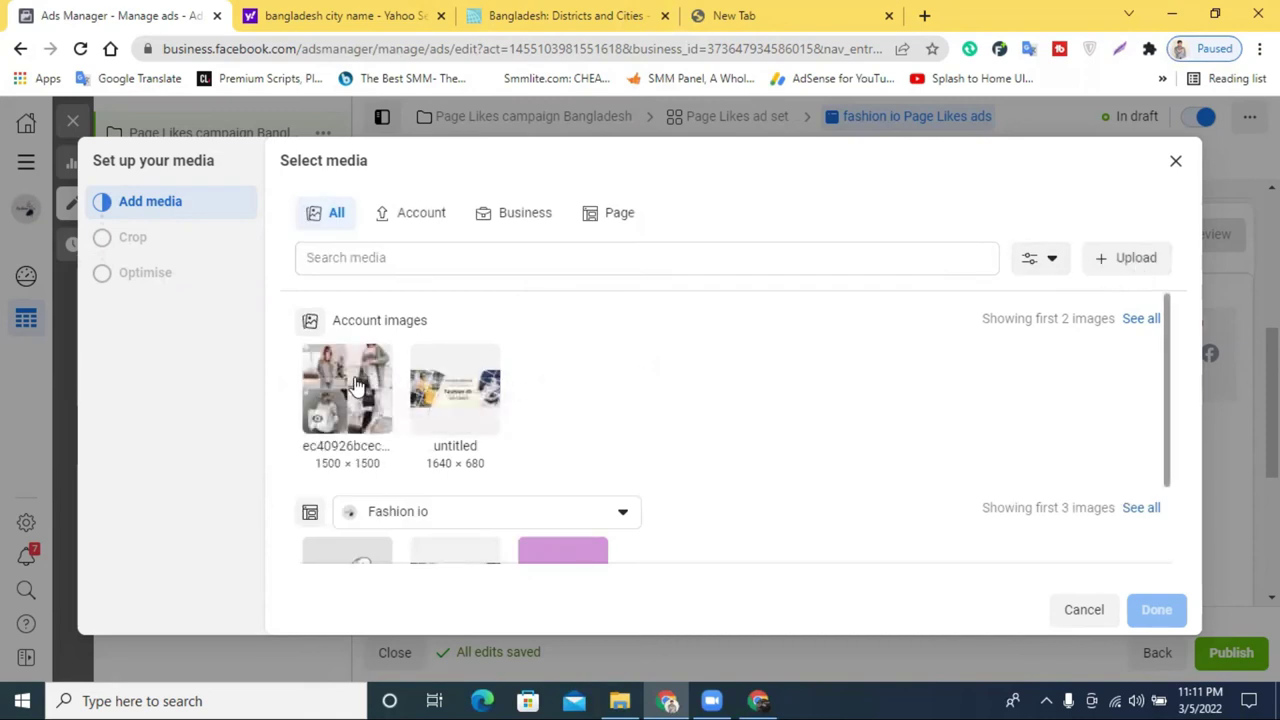
Use the uploaded 1500 × 1500 collage as the ad's media with the Original (recommended) crop for Feeds.
{"action": "left_click", "coordinate": [357, 385]}
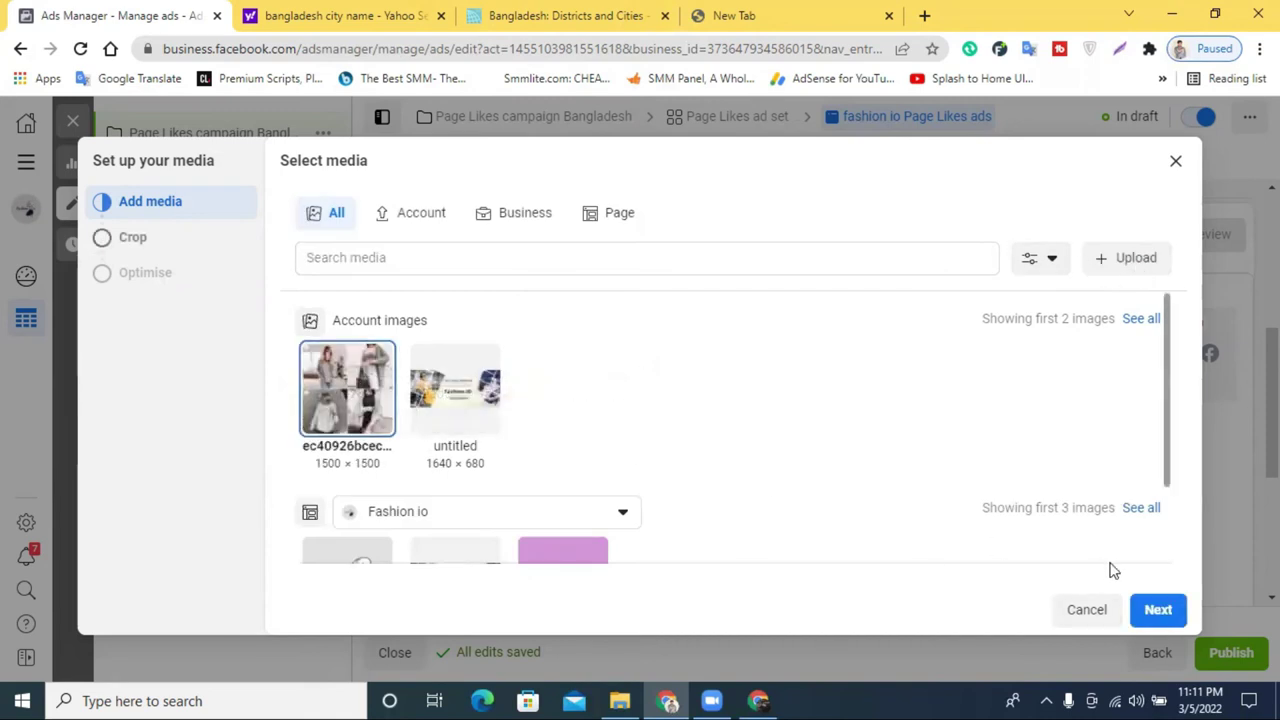
{"action": "left_click", "coordinate": [1157, 610]}
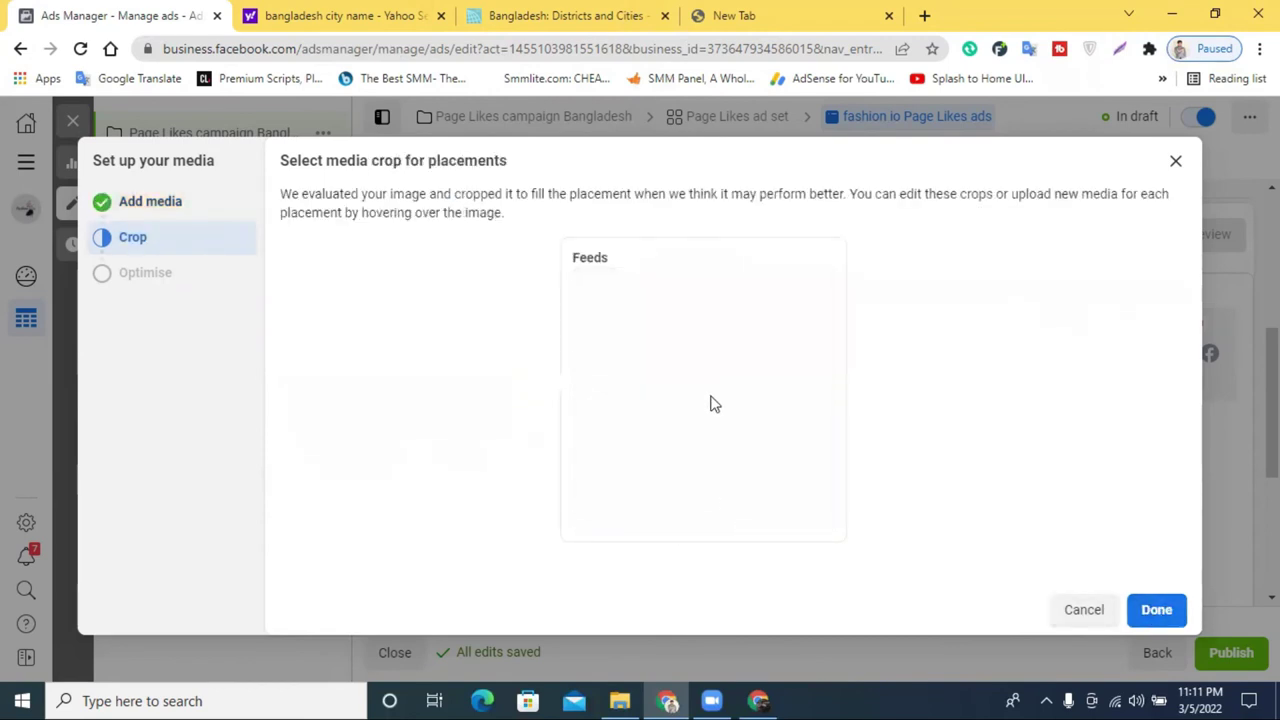
{"action": "scroll", "coordinate": [720, 370], "scroll_direction": "down", "scroll_amount": 1}
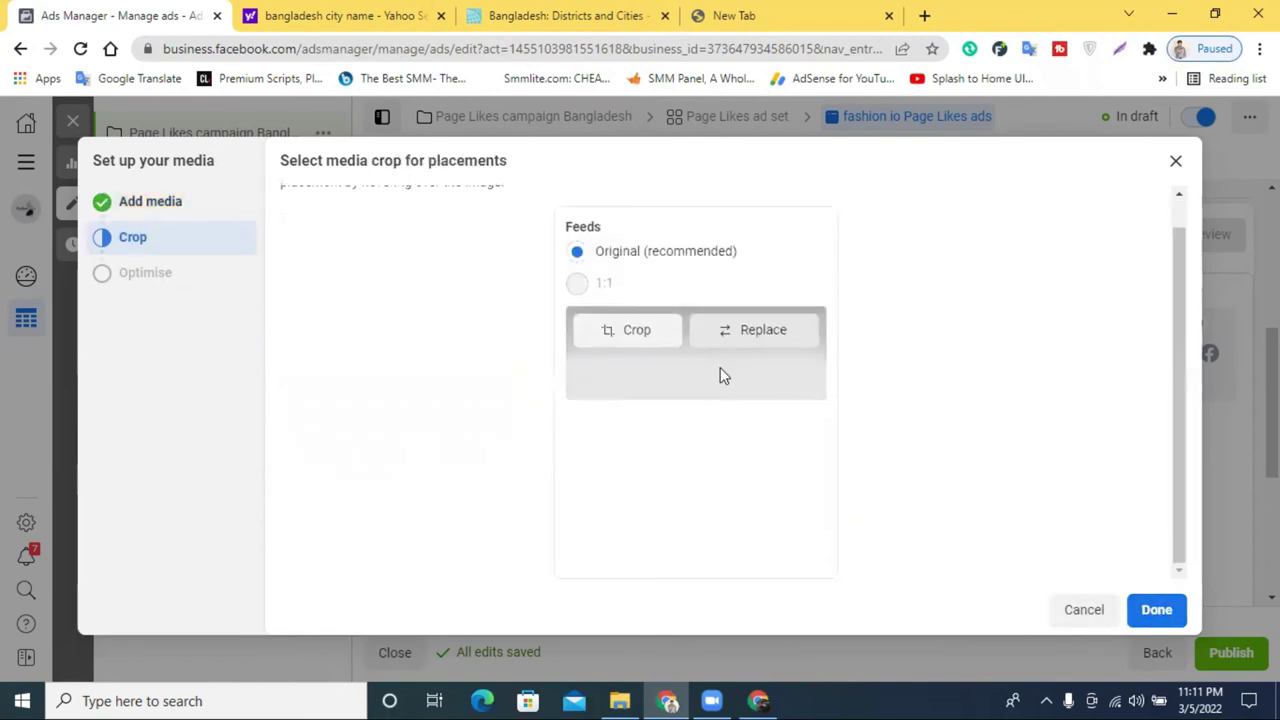
{"action": "scroll", "coordinate": [712, 390], "scroll_direction": "up", "scroll_amount": 1}
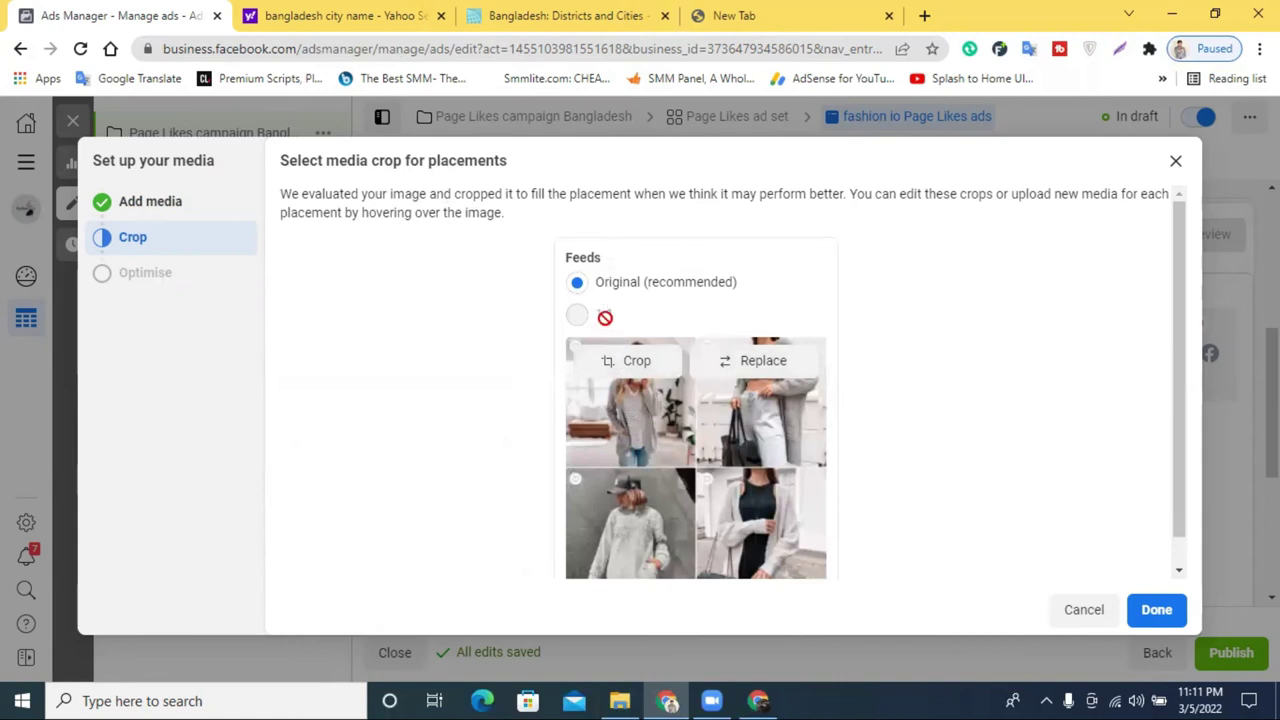
{"action": "scroll", "coordinate": [605, 317], "scroll_direction": "down", "scroll_amount": 1}
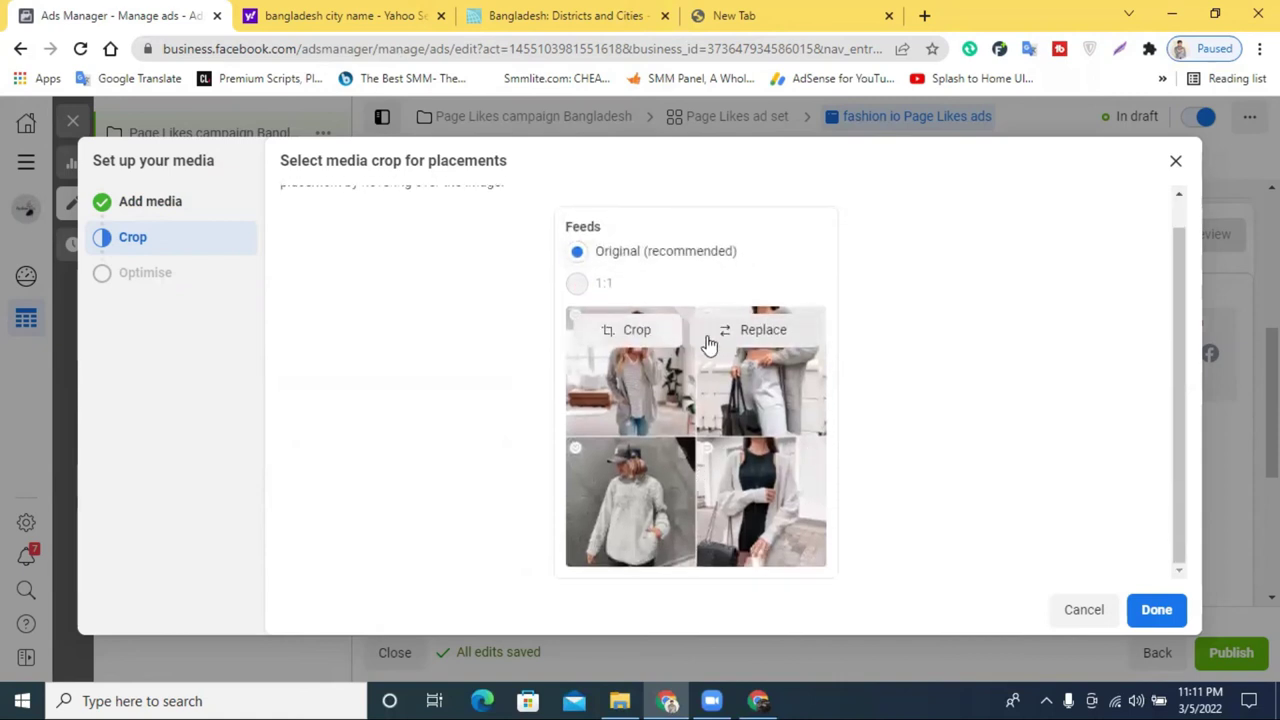
{"action": "left_click", "coordinate": [1166, 618]}
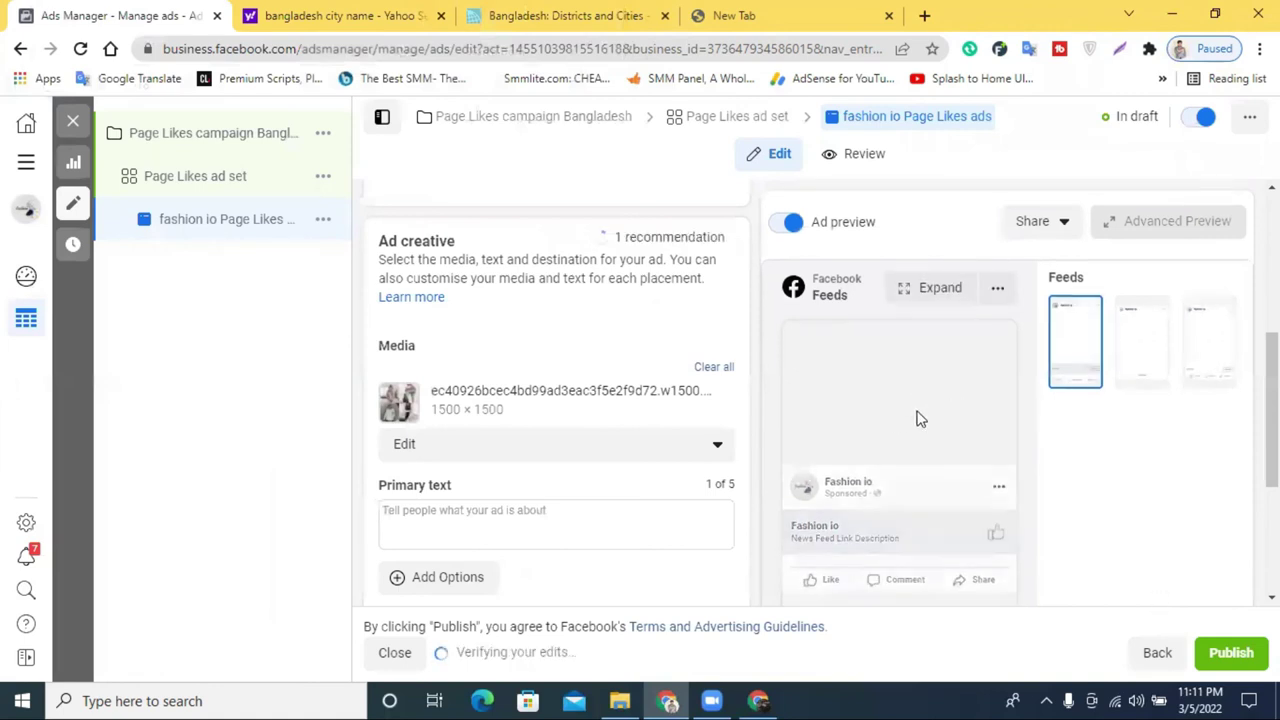
Dictate in Google Translate the Bengali text "আমাদের এখানে উন্নত মানের ক্লোথিং ব্যান্ডের পোশাক পাওয়া যাবে যারা ফ্যাশনকে ভালোবাসো তারা অবশ্যই এই পেজে লাইক দিয়ে পাশে থাকুন".
{"action": "scroll", "coordinate": [928, 422], "scroll_direction": "down", "scroll_amount": 2}
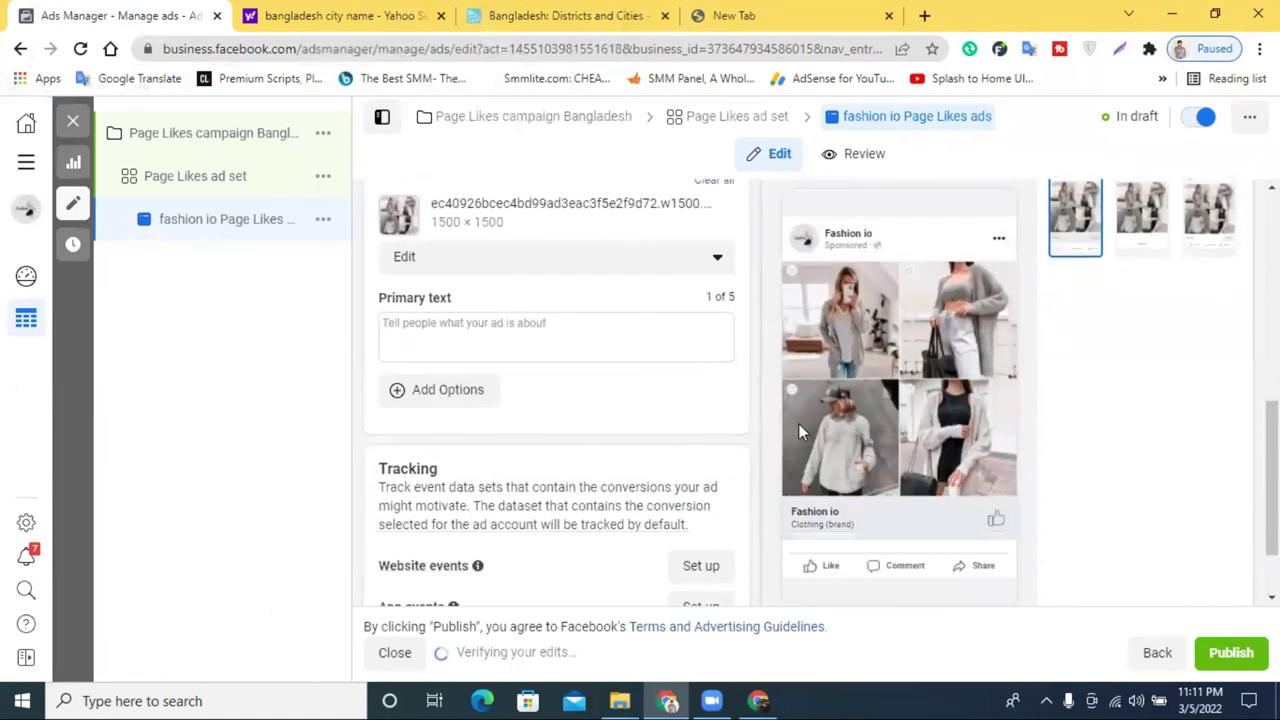
{"action": "left_click", "coordinate": [476, 341]}
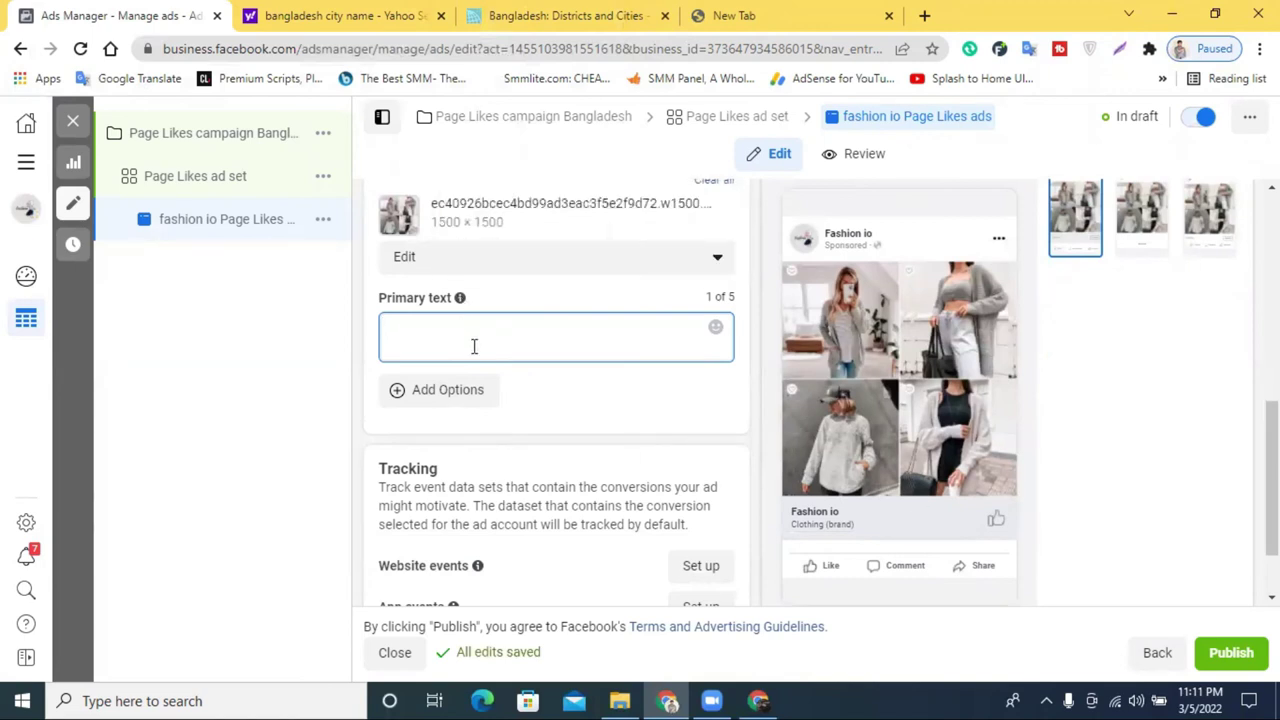
{"action": "scroll", "coordinate": [474, 346], "scroll_direction": "down", "scroll_amount": 1}
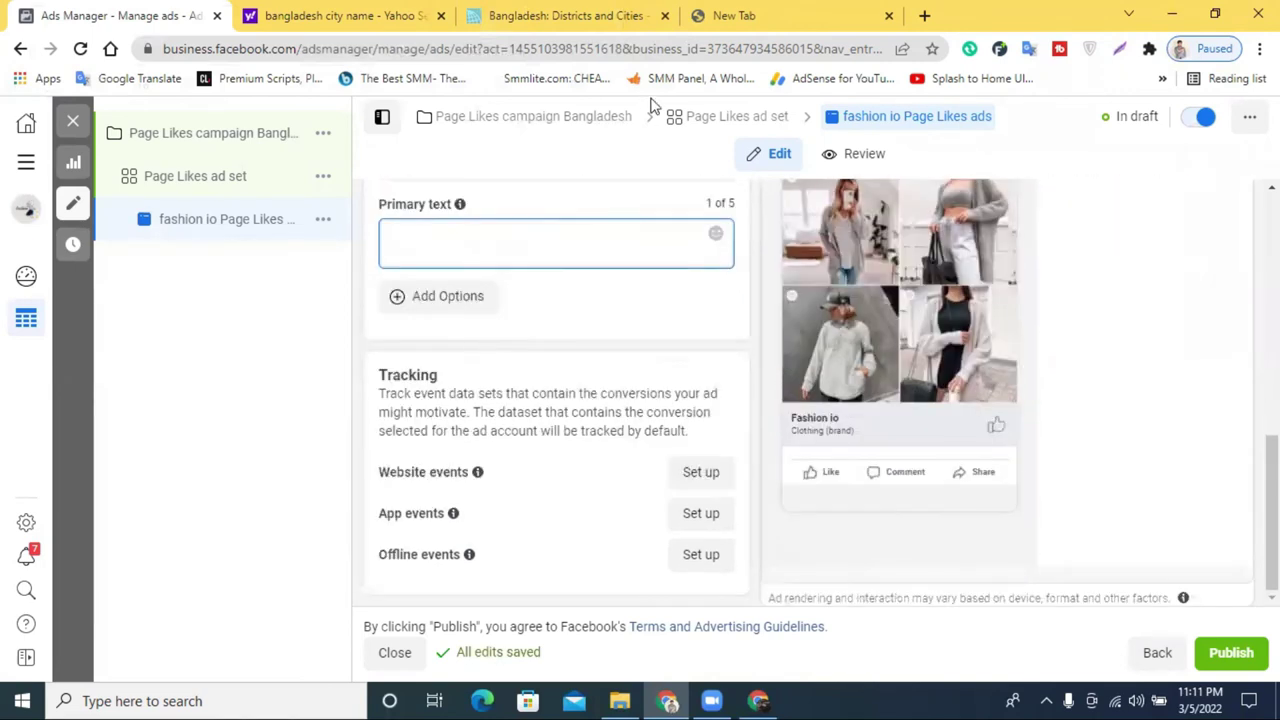
{"action": "left_click", "coordinate": [570, 15]}
{"action": "left_click", "coordinate": [178, 78]}
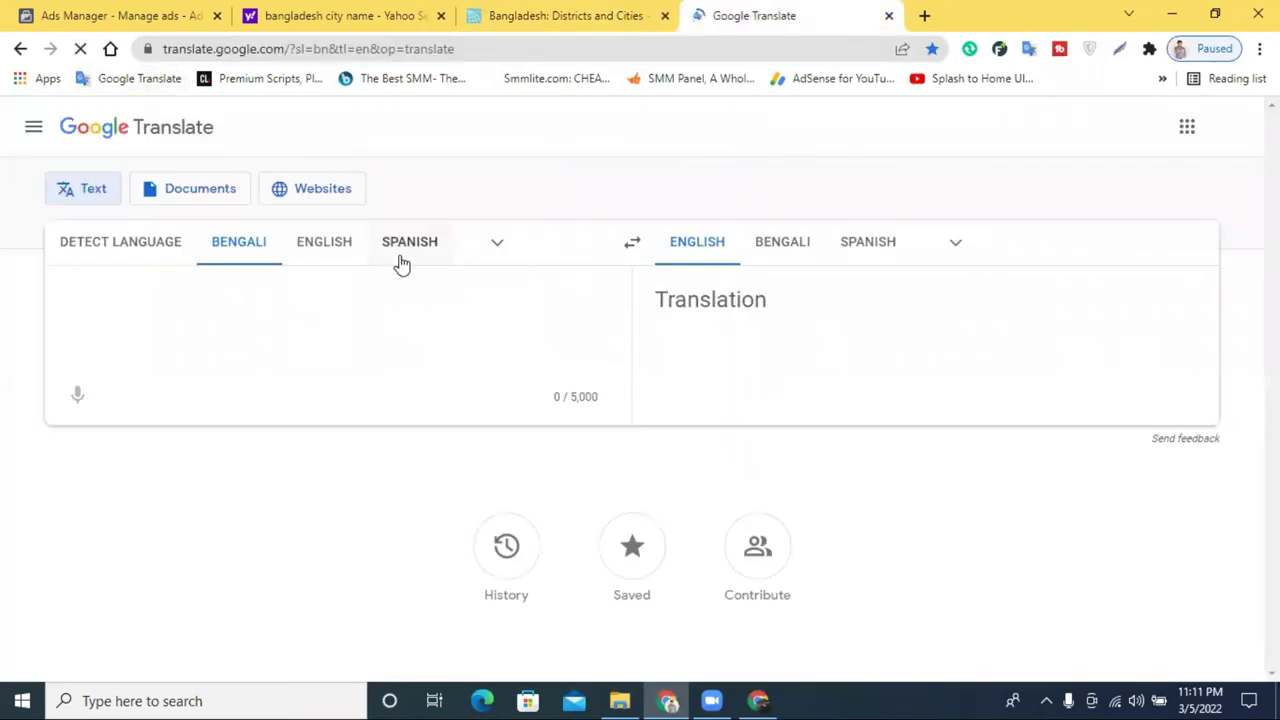
{"action": "left_click", "coordinate": [76, 395]}
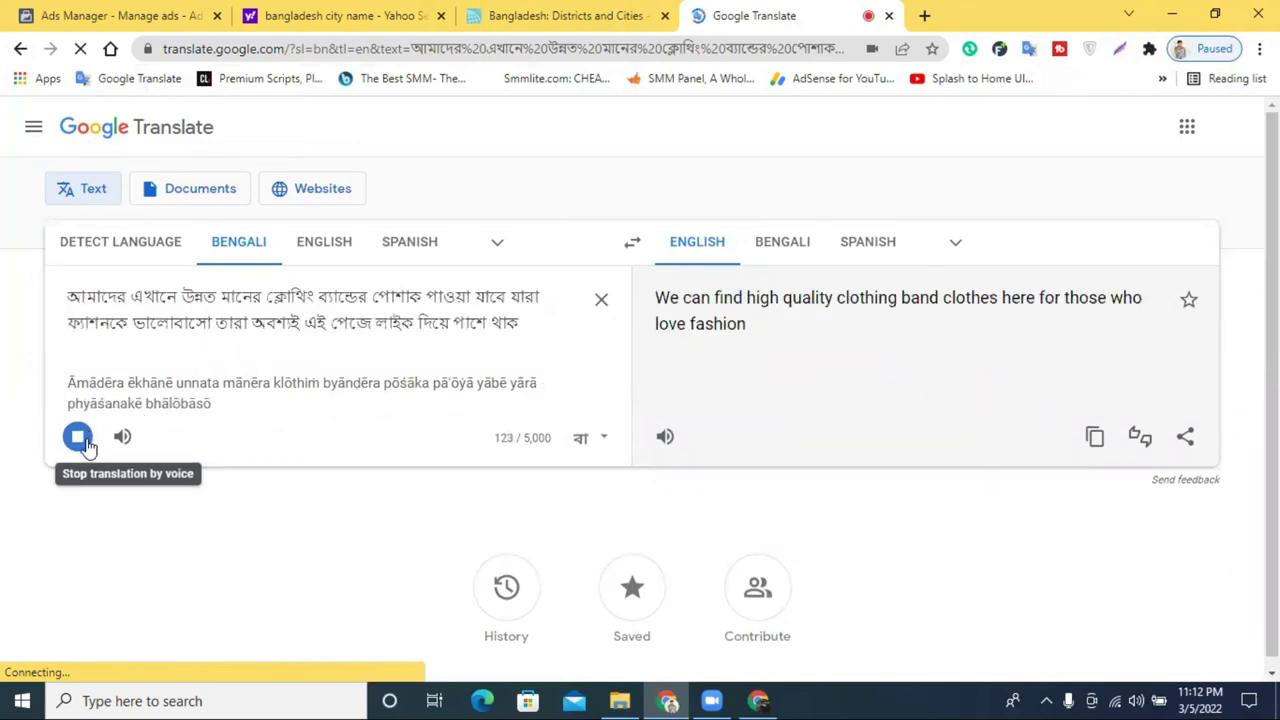
{"action": "left_click", "coordinate": [78, 437]}
Copy the dictated Bengali text from Google Translate and return to the ad's primary text in Ads Manager.
{"action": "triple_click", "coordinate": [430, 297]}
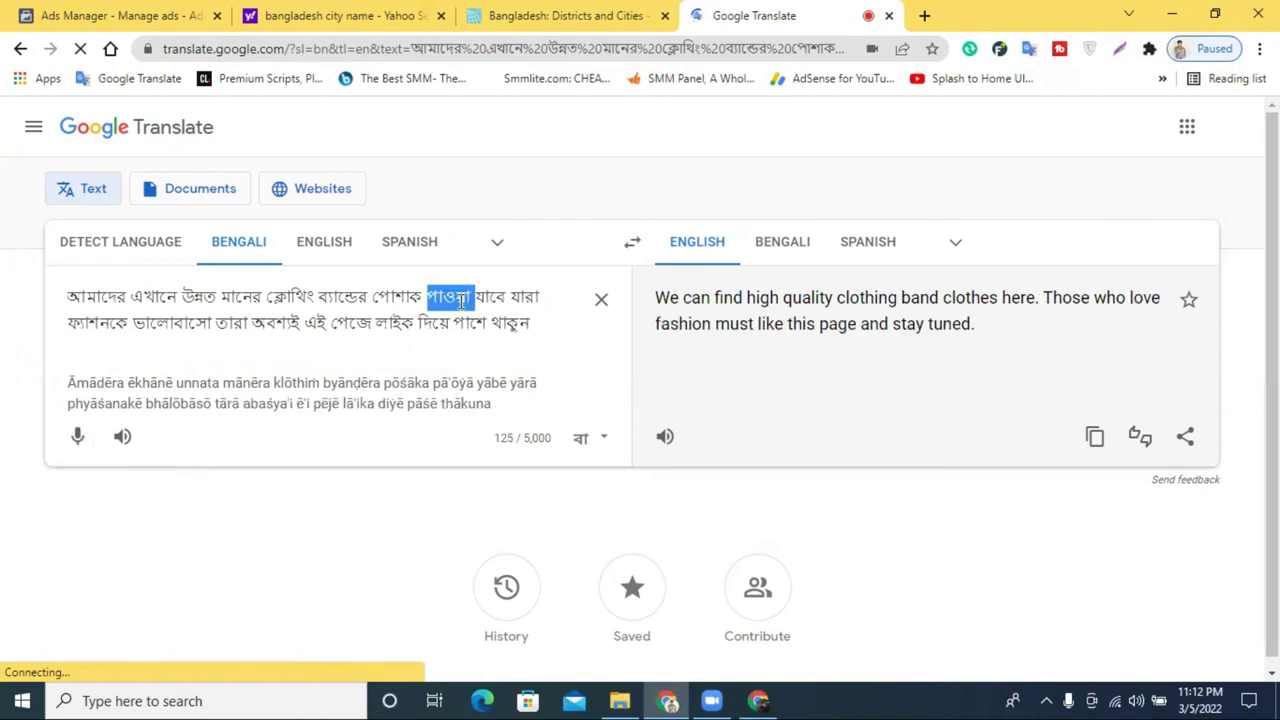
{"action": "right_click", "coordinate": [463, 308]}
{"action": "left_click", "coordinate": [560, 349]}
{"action": "left_click", "coordinate": [390, 14]}
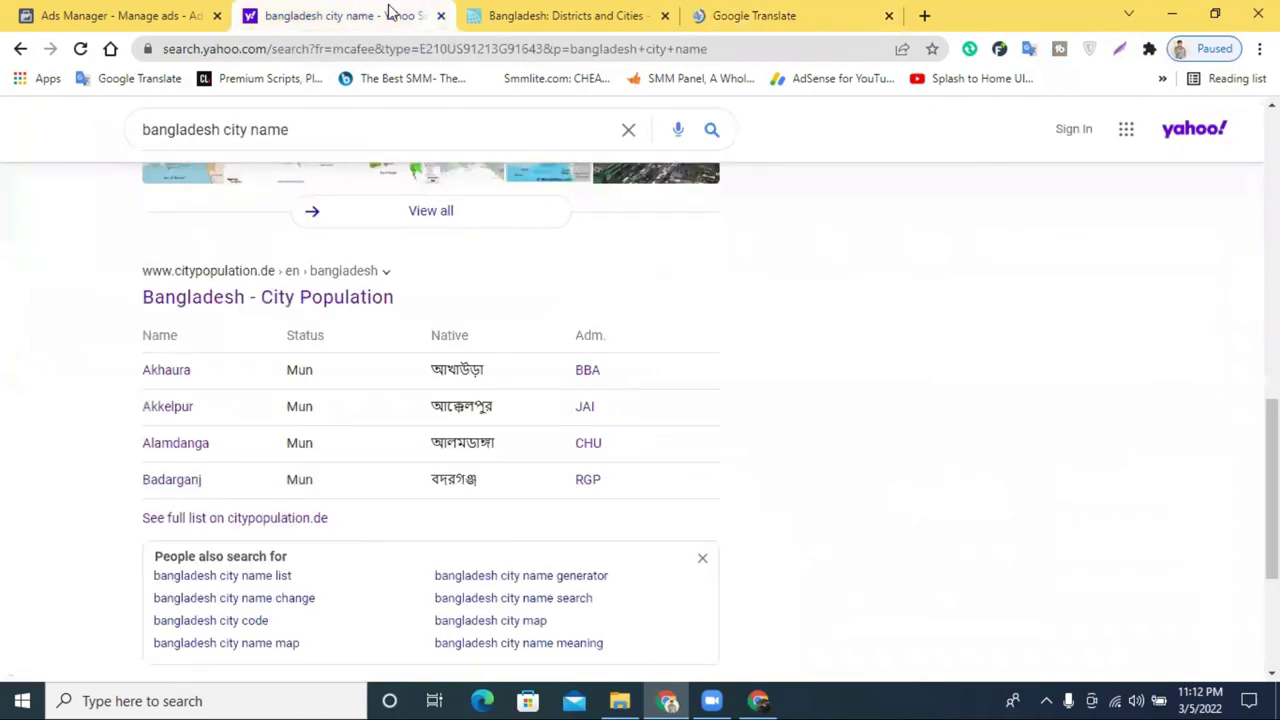
{"action": "left_click", "coordinate": [166, 13]}
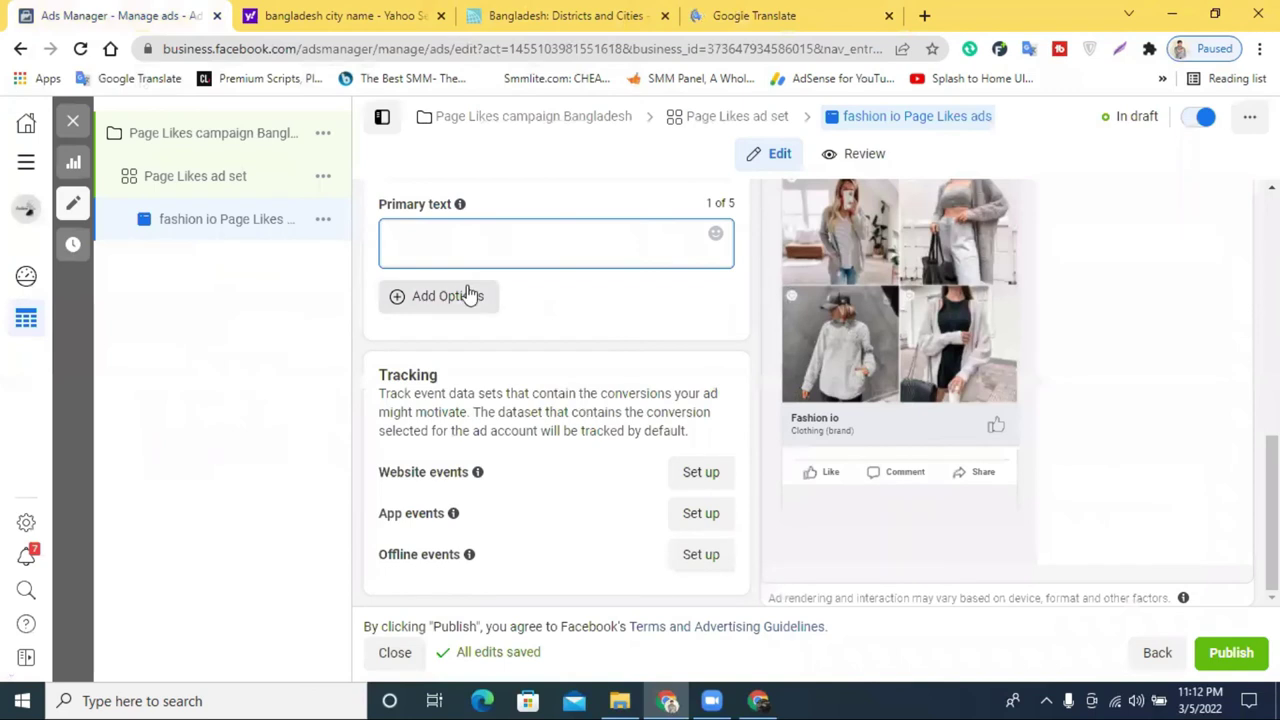
Paste the copied Bengali text as the ad's primary text, keeping it as the only text option.
{"action": "key", "text": "ctrl+v"}
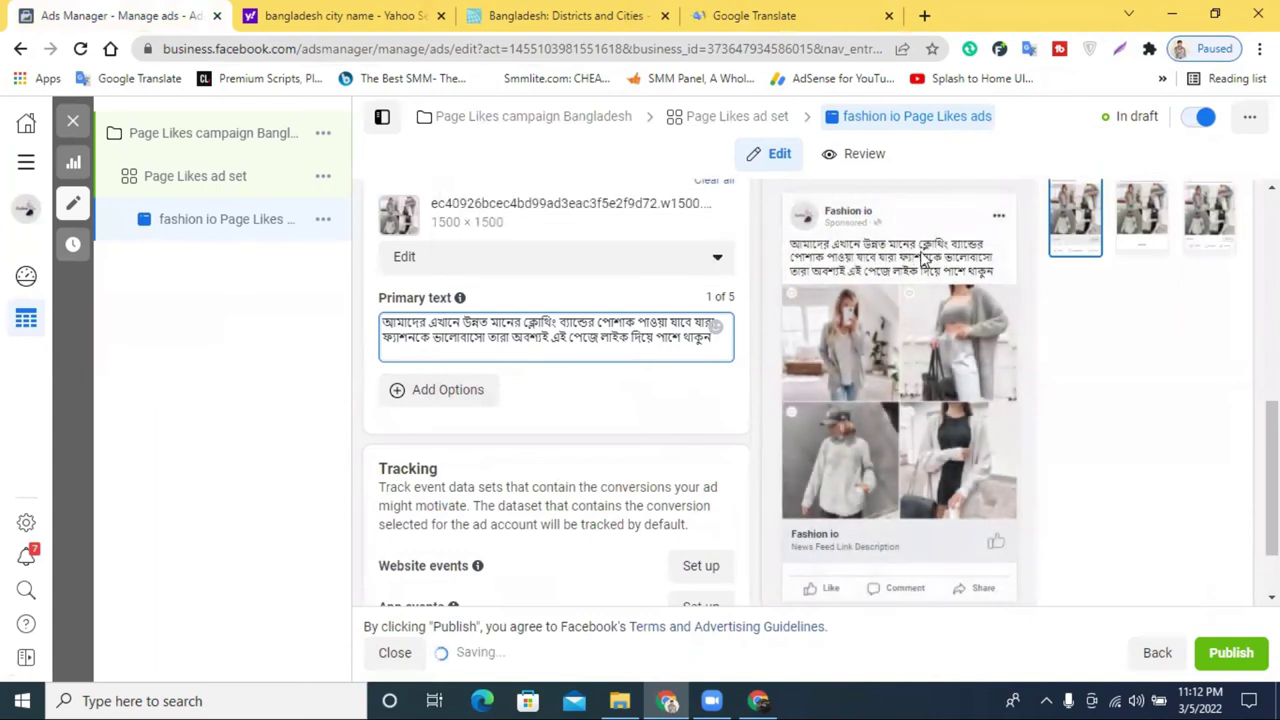
{"action": "scroll", "coordinate": [1050, 480], "scroll_direction": "down", "scroll_amount": 2}
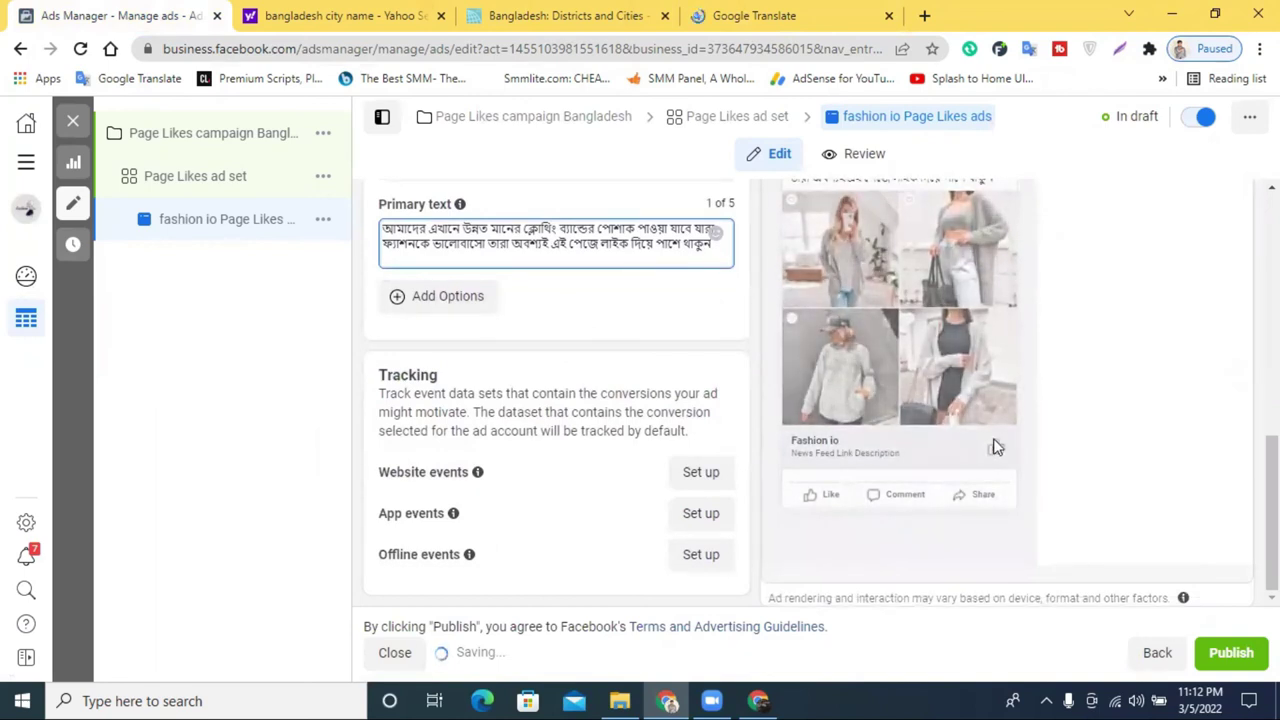
{"action": "scroll", "coordinate": [1000, 448], "scroll_direction": "up", "scroll_amount": 2}
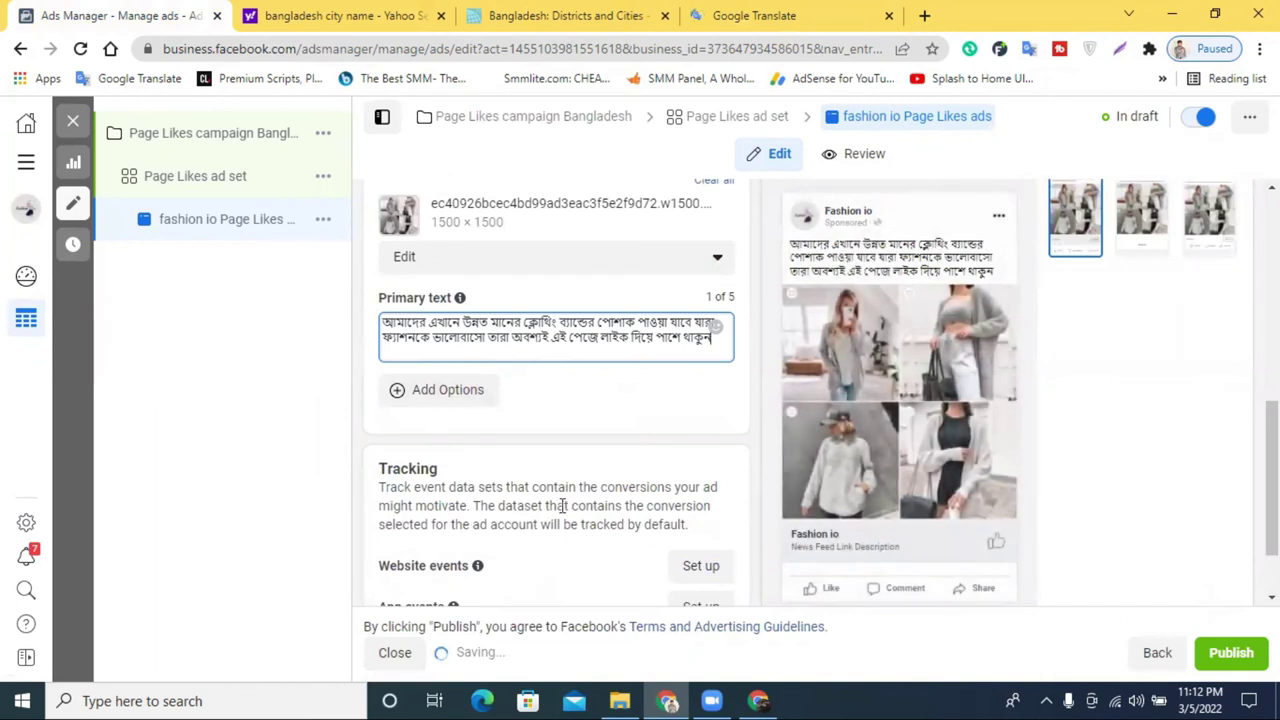
{"action": "left_click", "coordinate": [443, 393]}
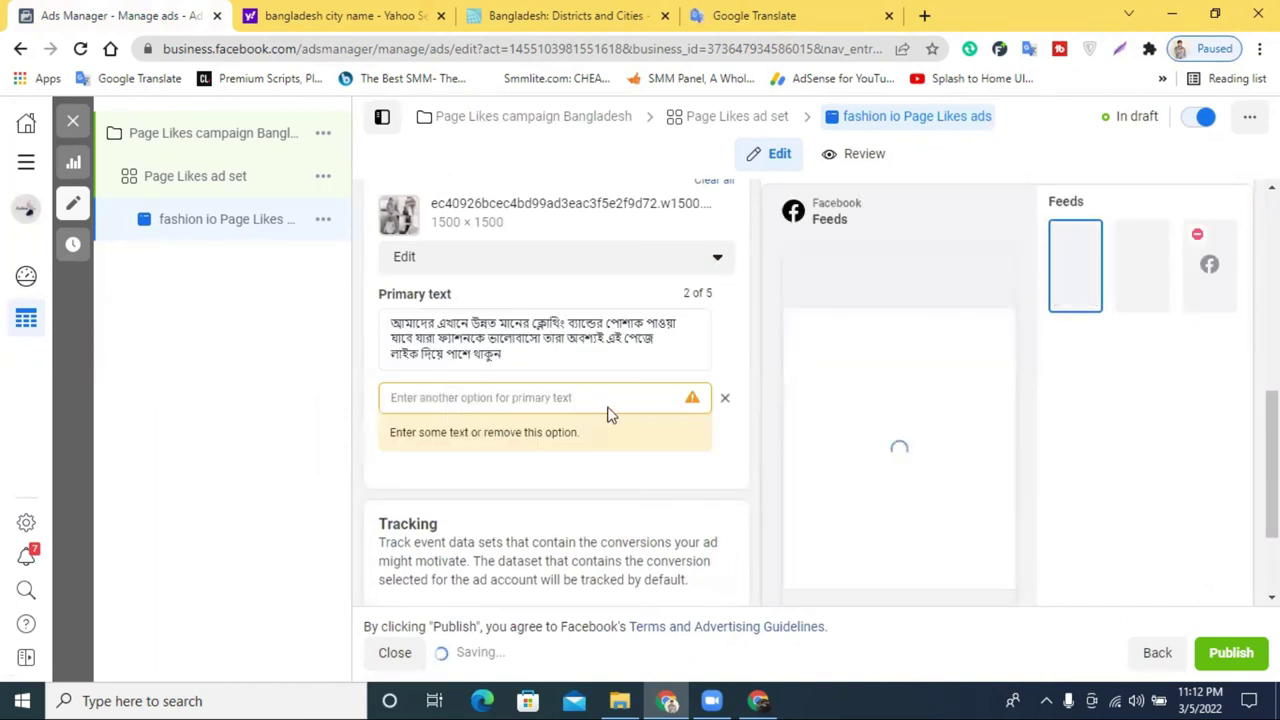
{"action": "left_click", "coordinate": [727, 400]}
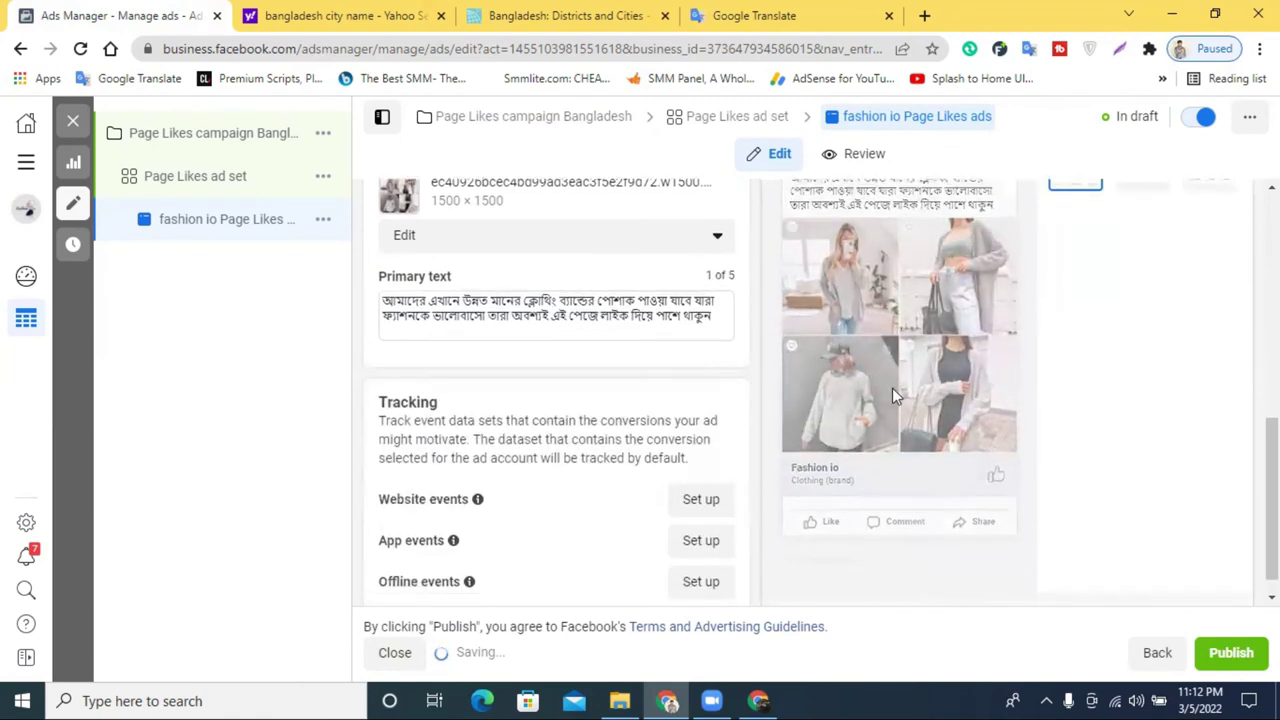
Review the ad's media, primary text, tracking settings and Feeds preview before publishing.
{"action": "scroll", "coordinate": [575, 345], "scroll_direction": "up", "scroll_amount": 3}
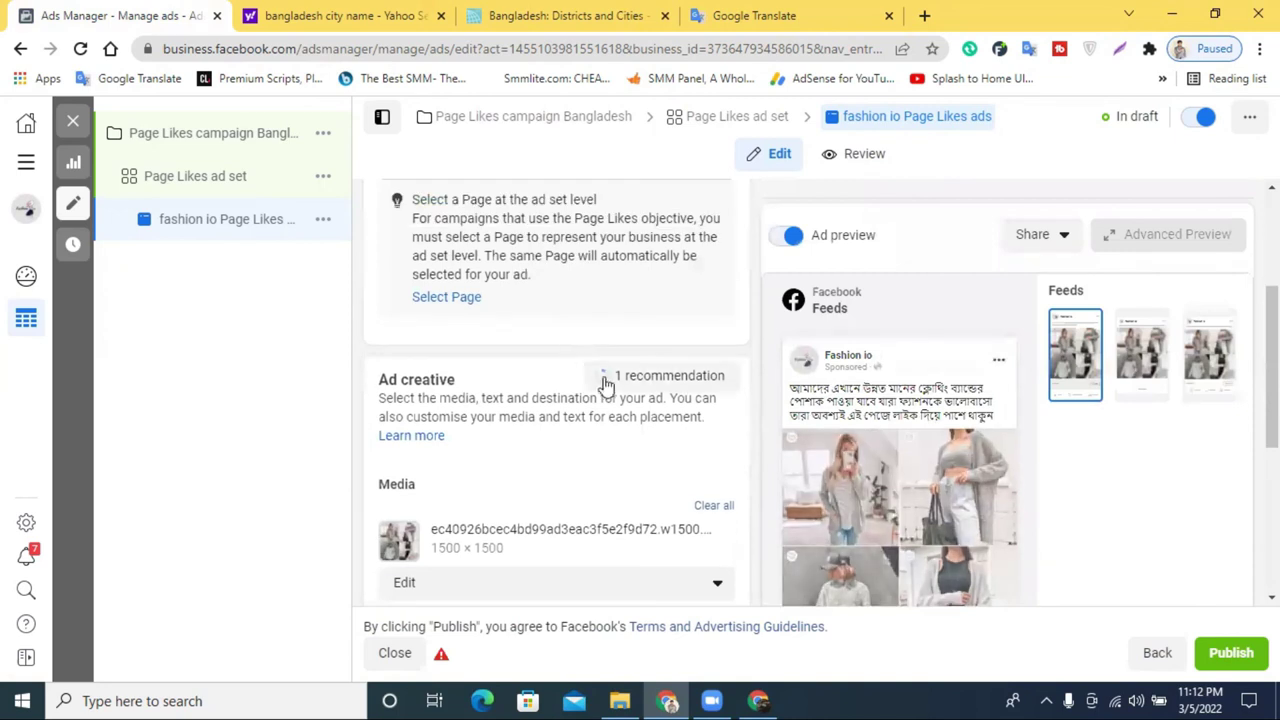
{"action": "scroll", "coordinate": [608, 378], "scroll_direction": "up", "scroll_amount": 1}
{"action": "scroll", "coordinate": [877, 391], "scroll_direction": "down", "scroll_amount": 5}
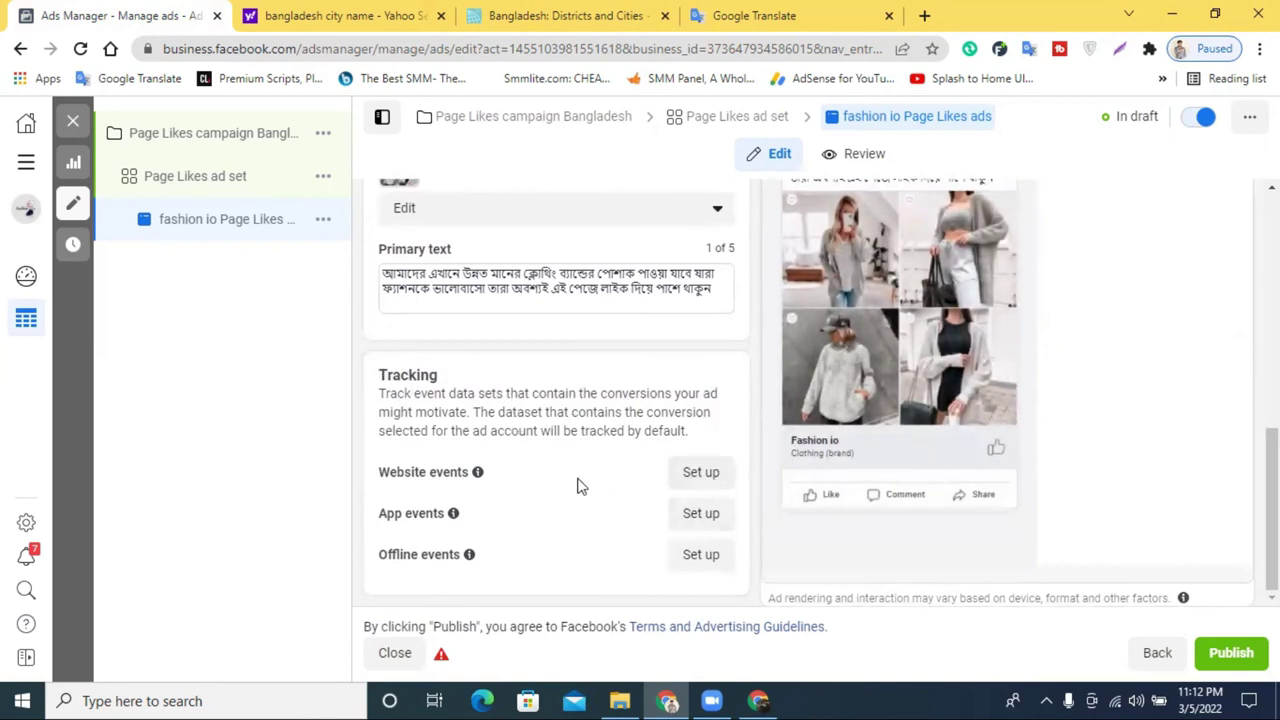
{"action": "scroll", "coordinate": [645, 423], "scroll_direction": "up", "scroll_amount": 4}
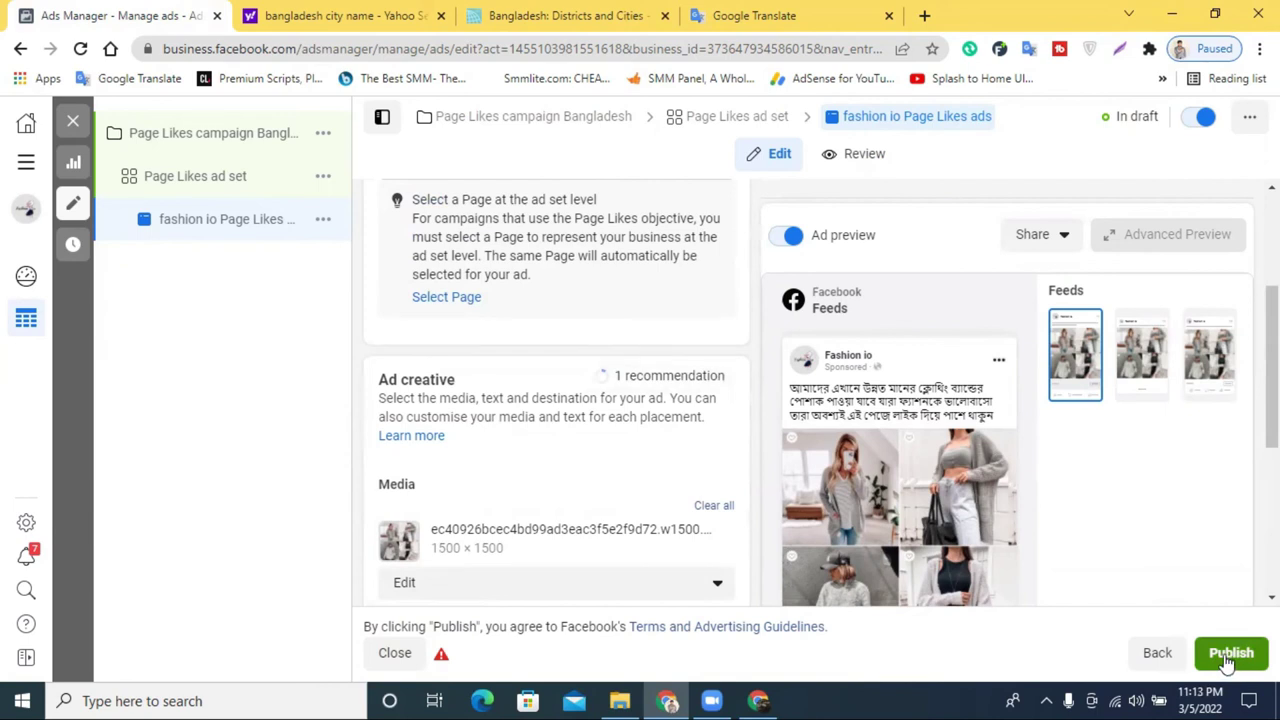
{"action": "scroll", "coordinate": [1083, 557], "scroll_direction": "down", "scroll_amount": 3}
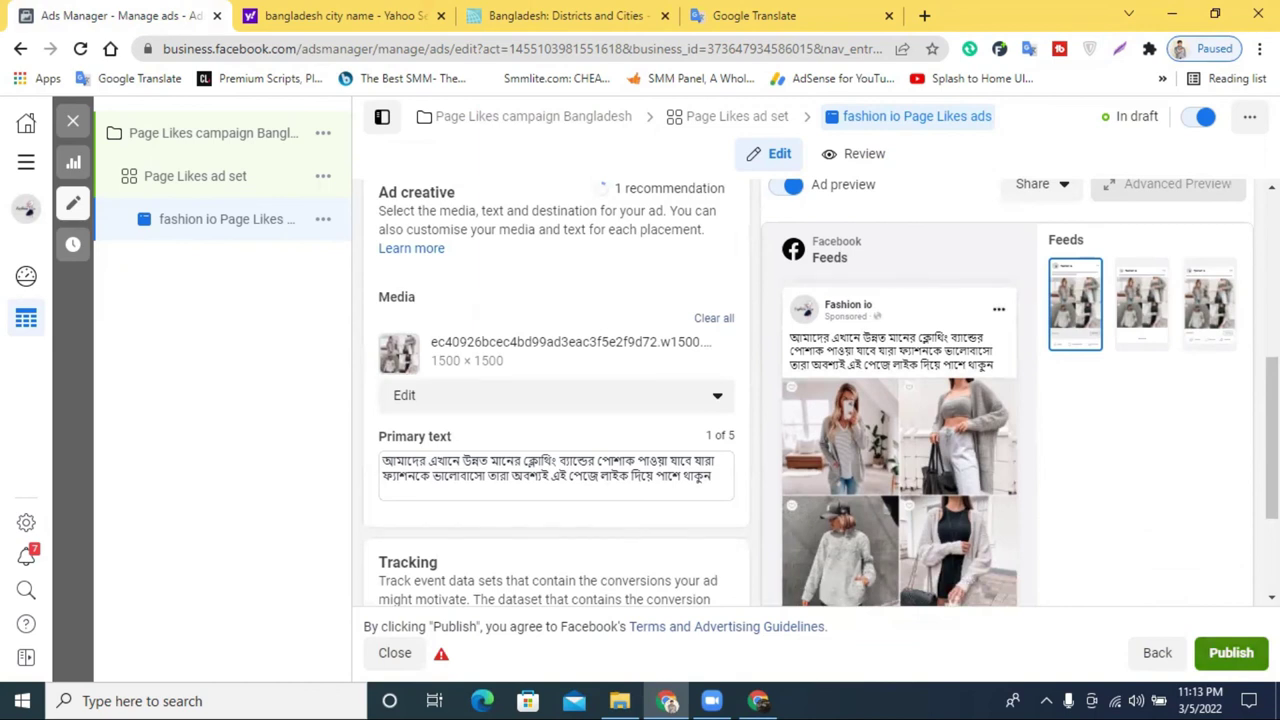
Try to publish the fashion io Page Likes ad and check the draft's saving status.
{"action": "left_click", "coordinate": [1231, 653]}
{"action": "scroll", "coordinate": [834, 426], "scroll_direction": "down", "scroll_amount": 2}
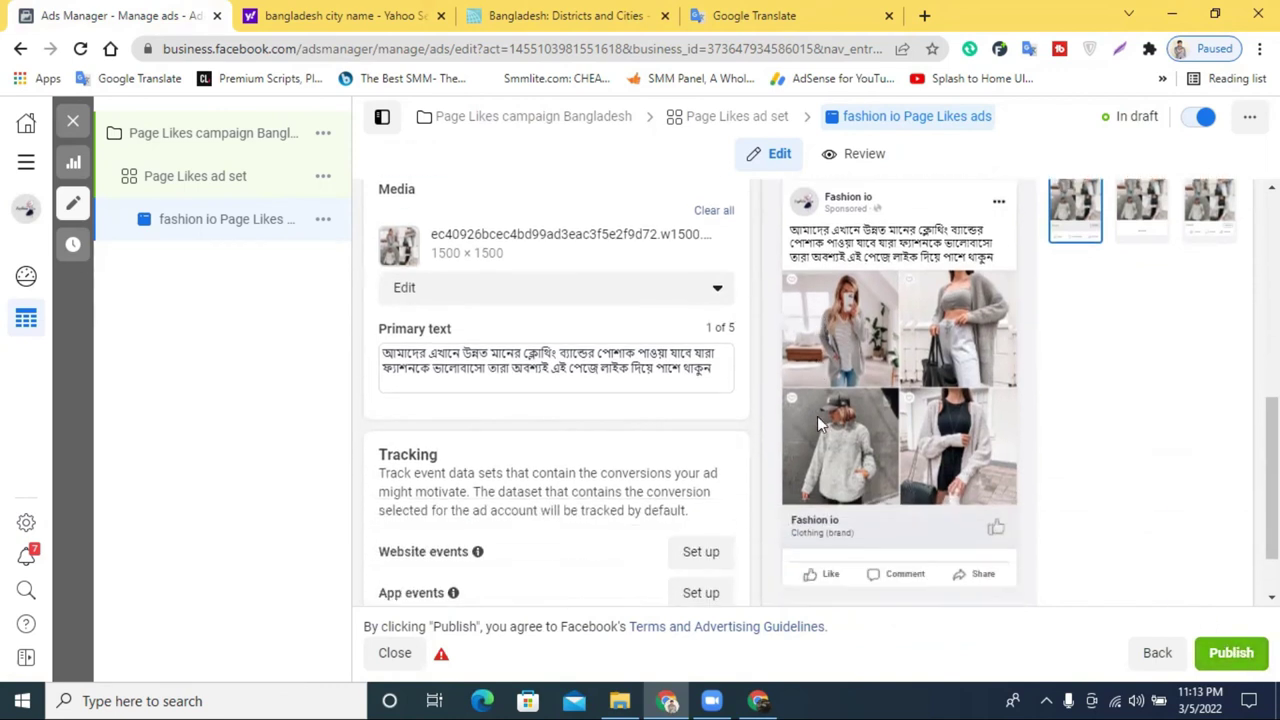
{"action": "mouse_move", "coordinate": [443, 655]}
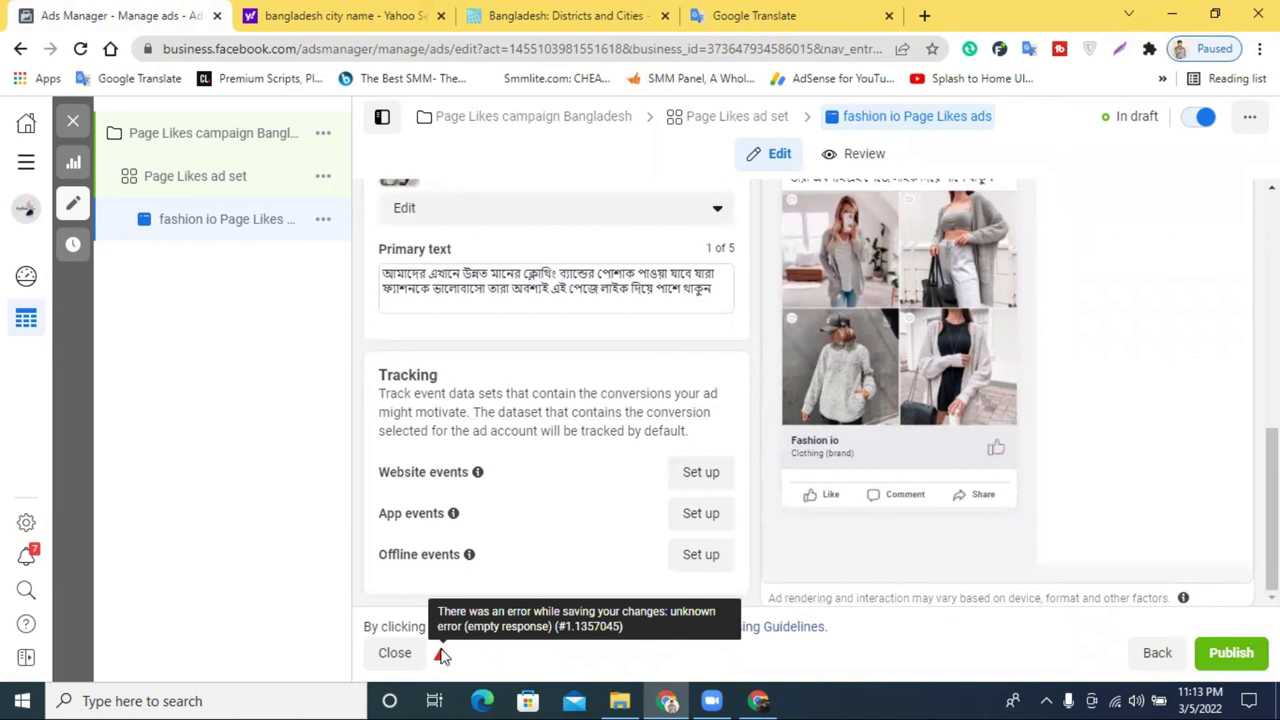
{"action": "left_click", "coordinate": [443, 655]}
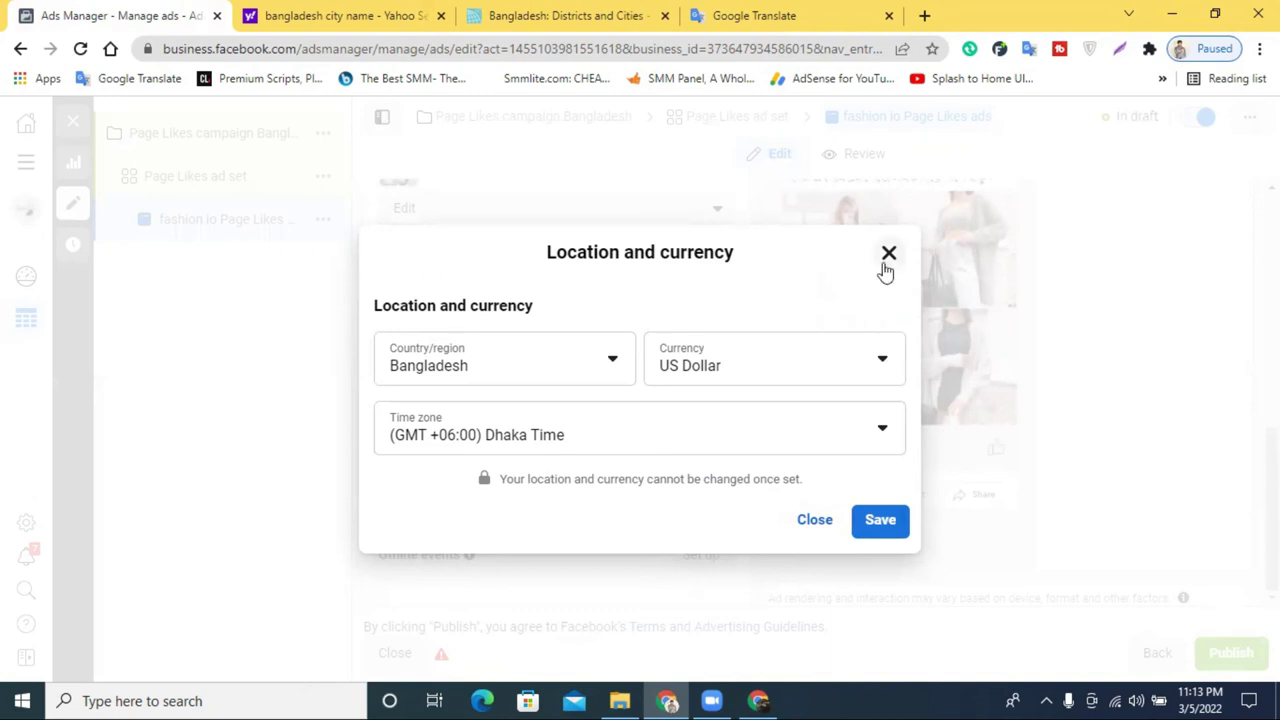
Try to save the account's location and currency as Bangladesh, US Dollar and (GMT +06:00) Dhaka Time.
{"action": "left_click", "coordinate": [895, 524]}
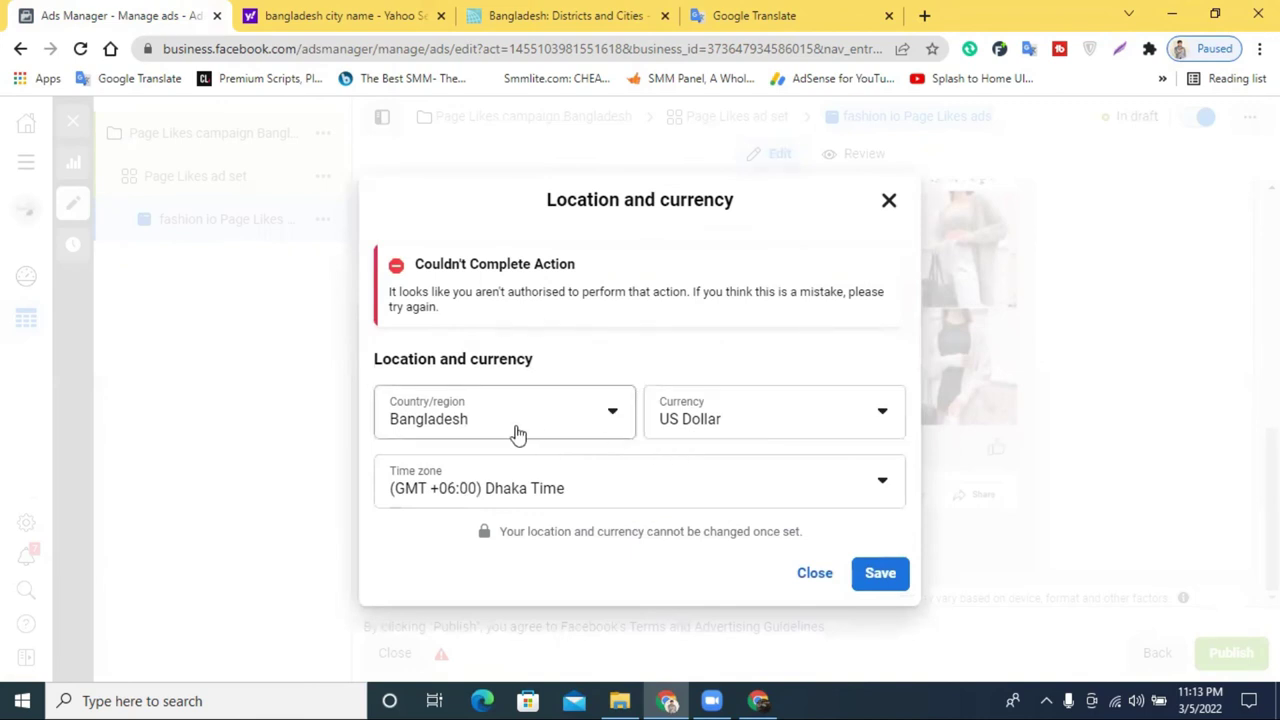
{"action": "left_click", "coordinate": [561, 488]}
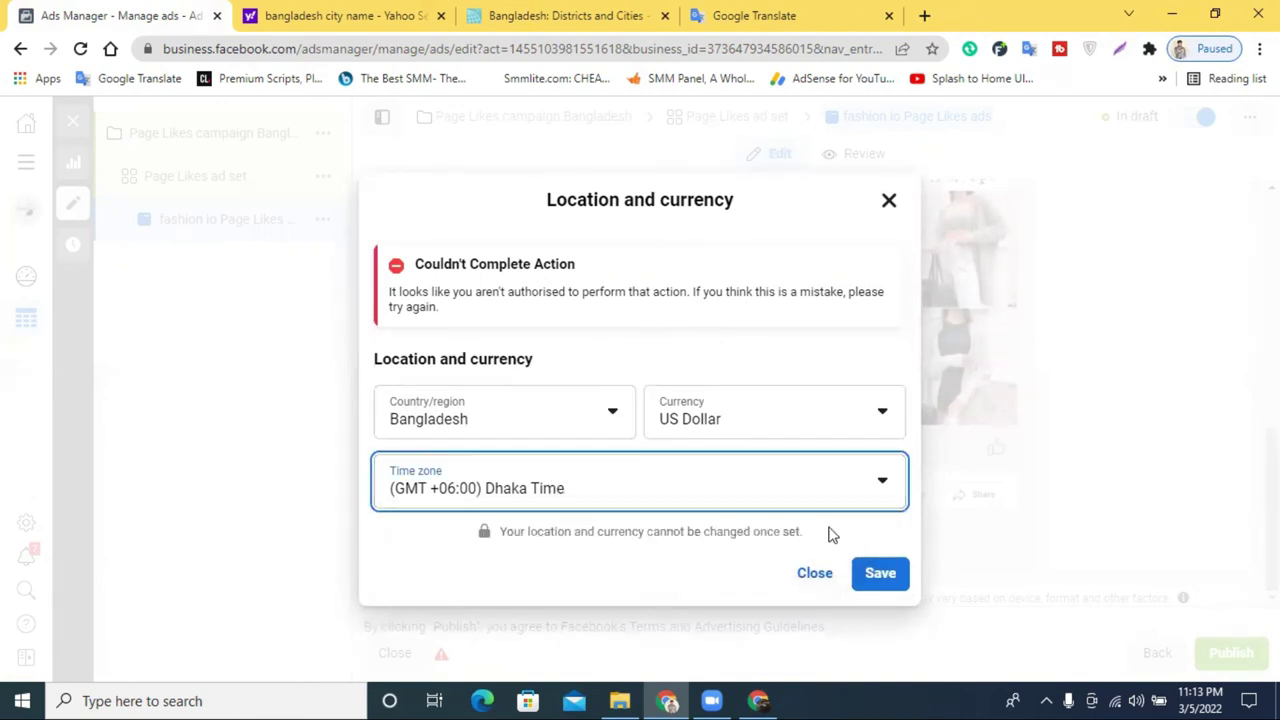
{"action": "left_click", "coordinate": [880, 573]}
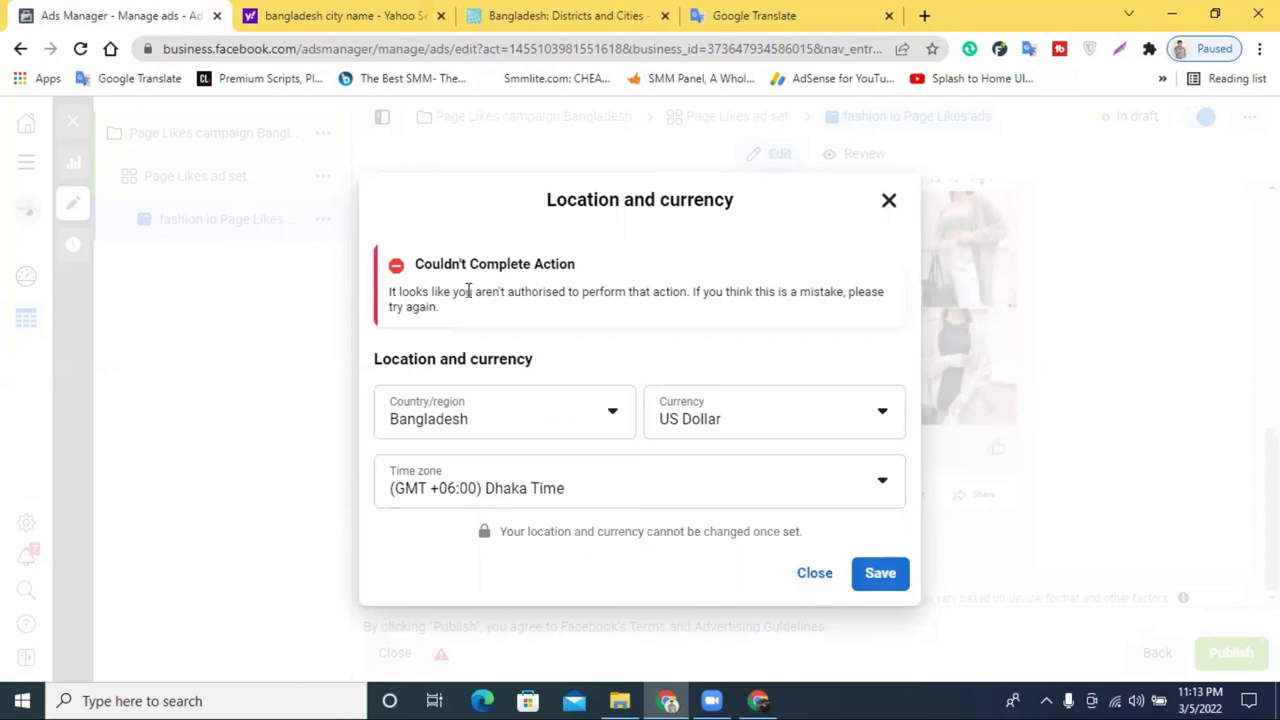
{"action": "left_click", "coordinate": [888, 203]}
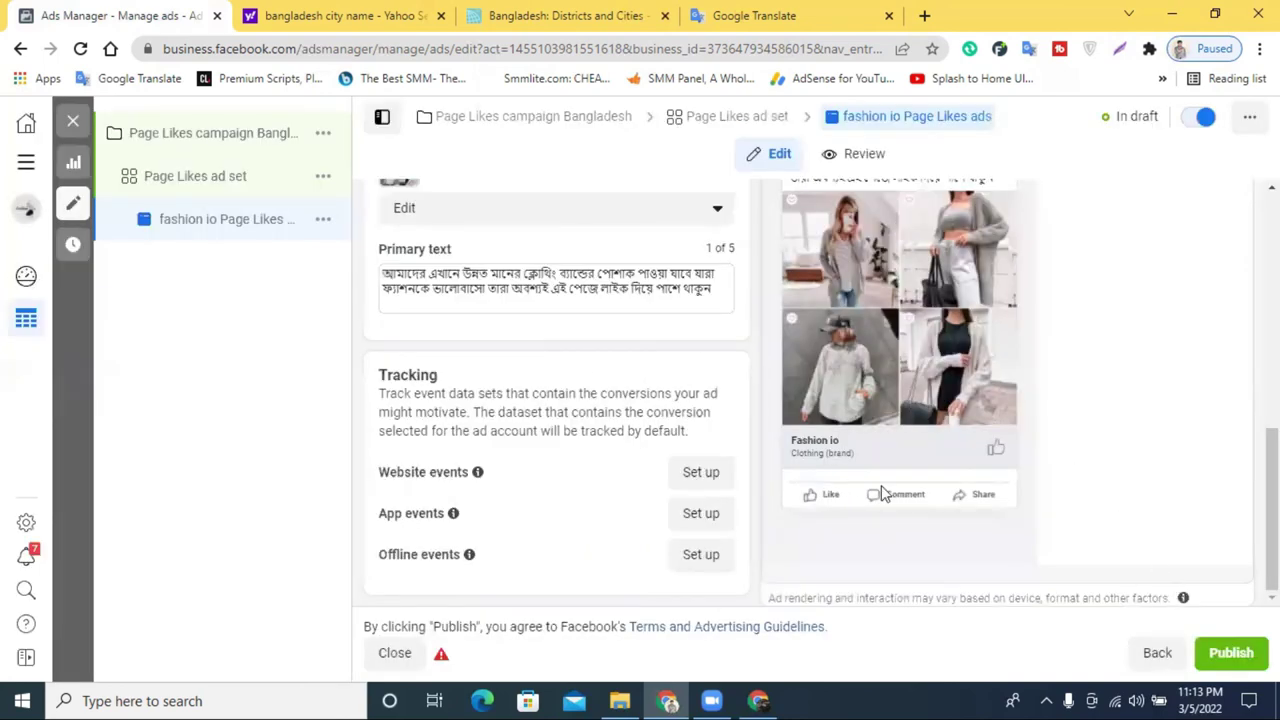
Try publishing the ad again and check the time zone and country choices in the location and currency settings.
{"action": "left_click", "coordinate": [1228, 655]}
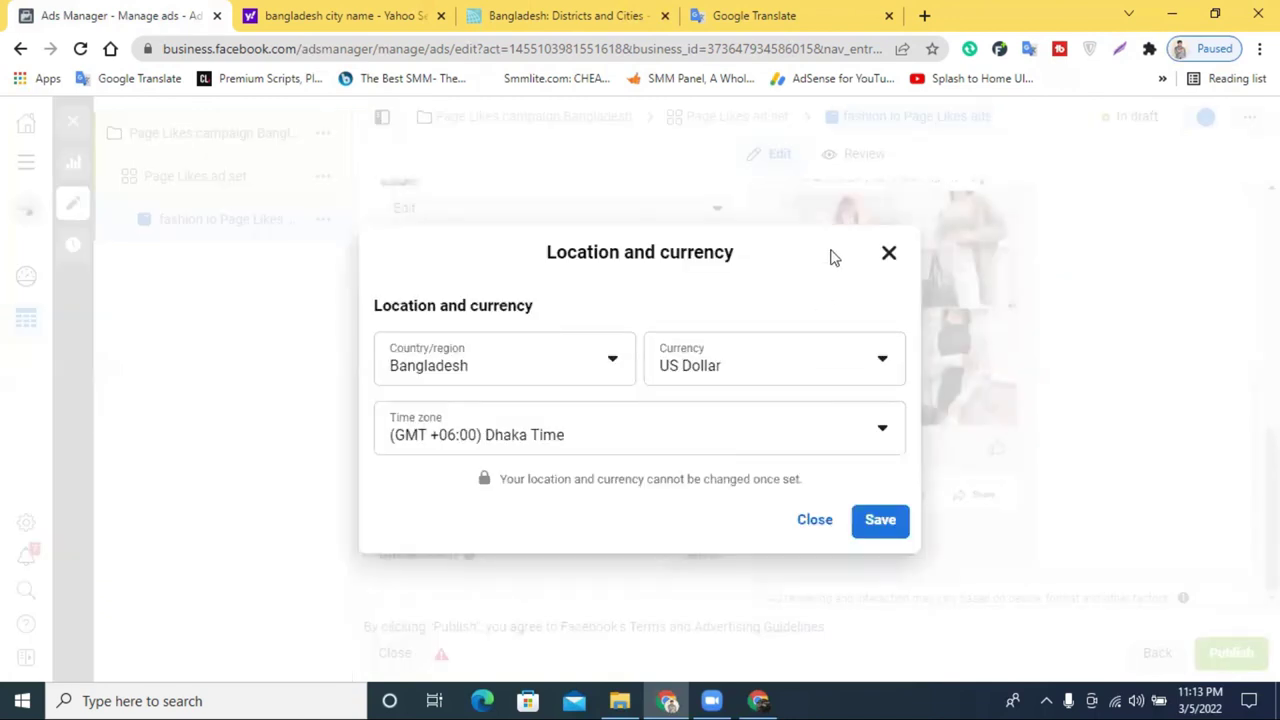
{"action": "left_click", "coordinate": [632, 442]}
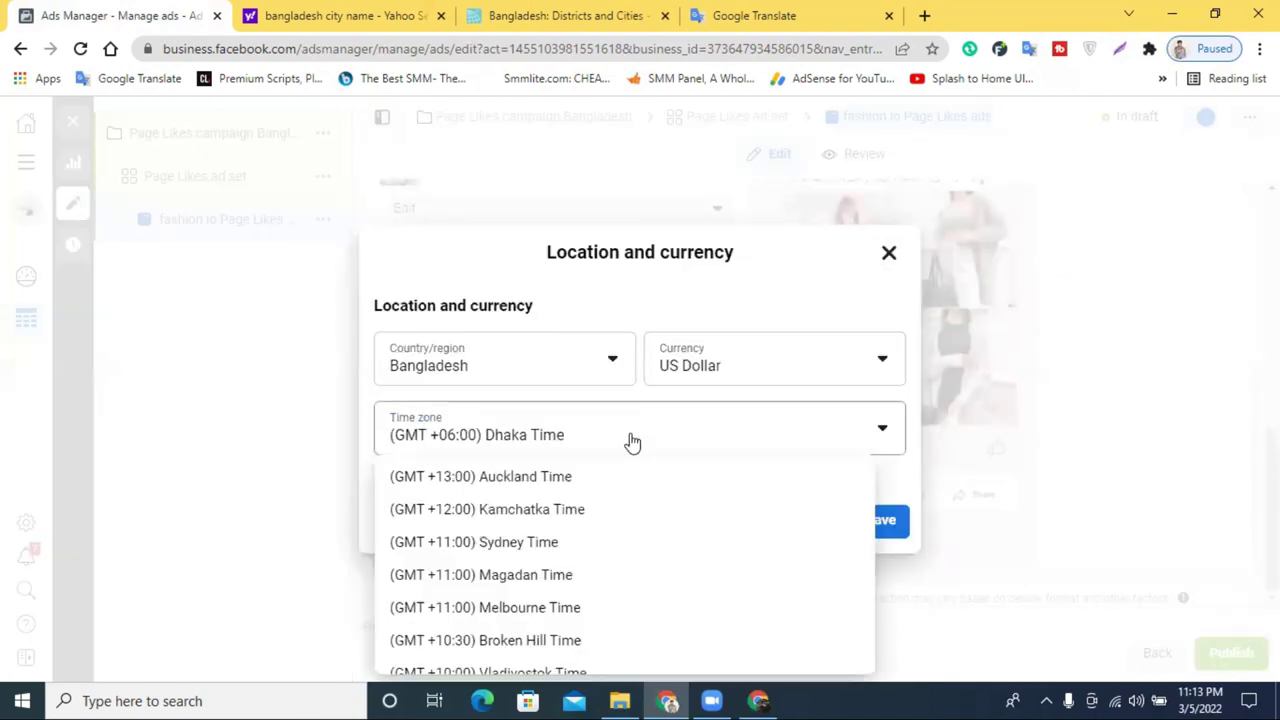
{"action": "left_click", "coordinate": [557, 443]}
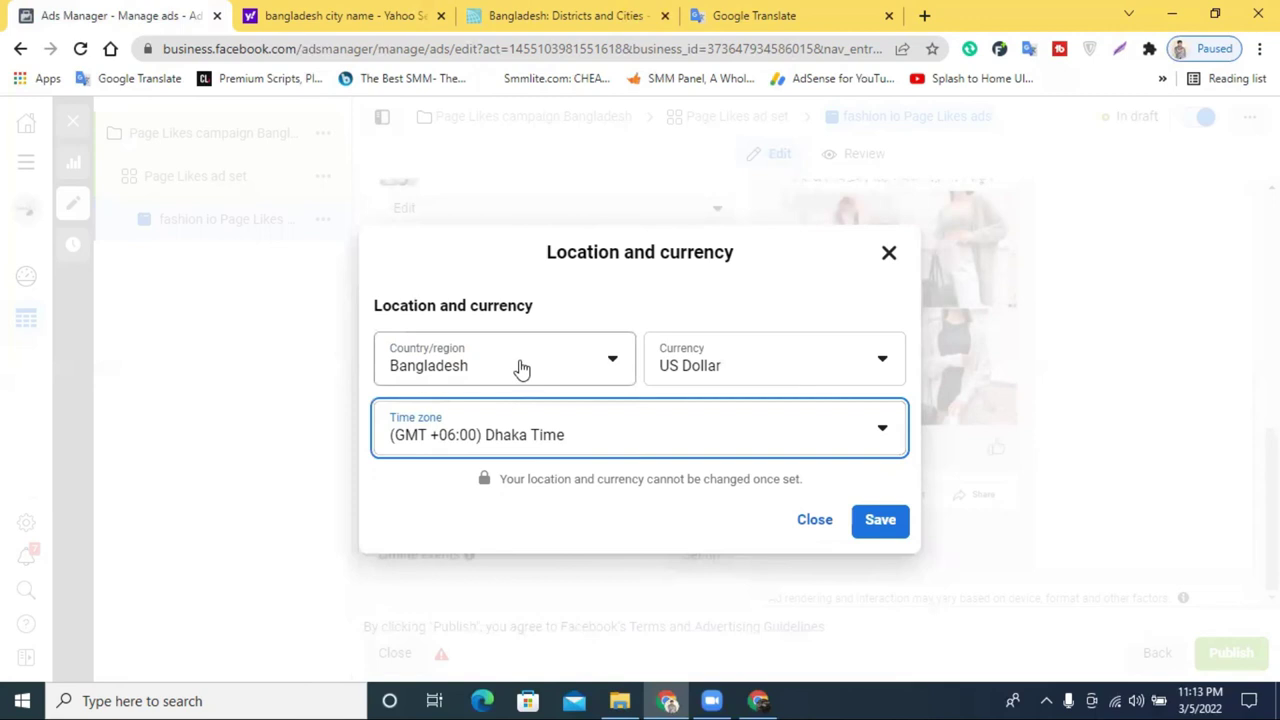
{"action": "left_click", "coordinate": [521, 368]}
{"action": "left_click", "coordinate": [520, 366]}
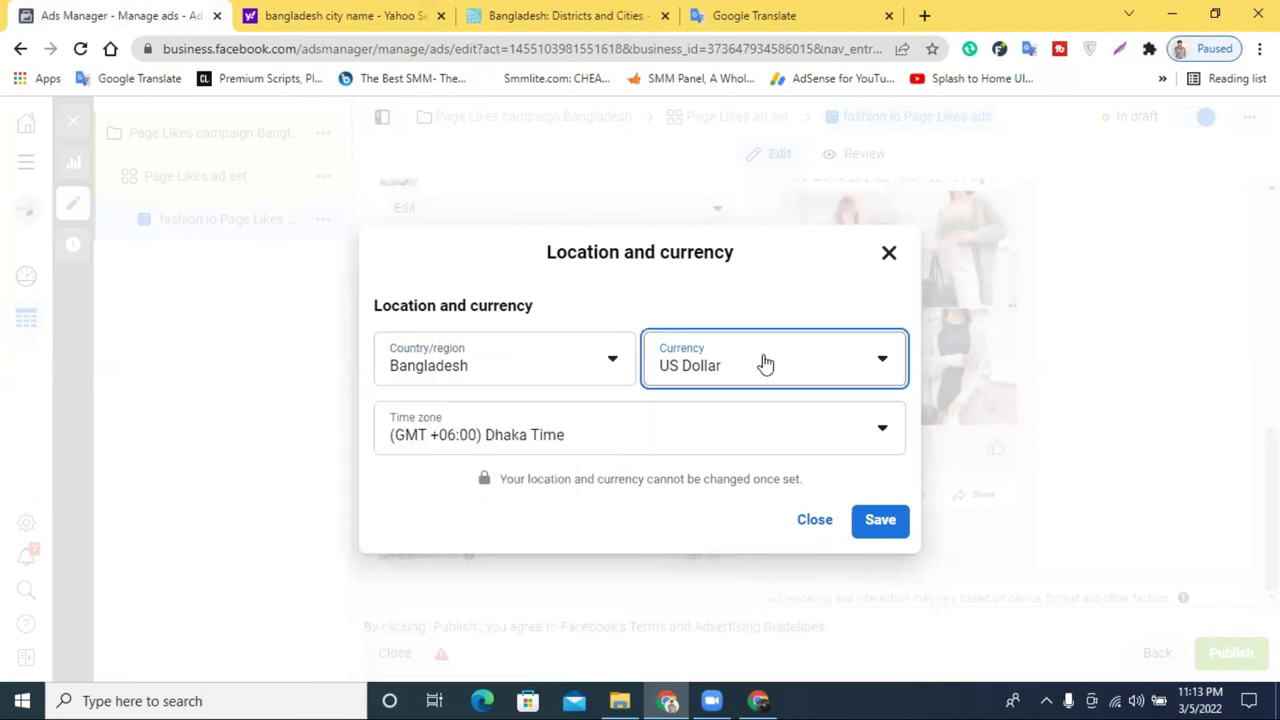
Try to change the ad account's currency to Bangladeshi Taka, and back out without creating a new ad account.
{"action": "left_click", "coordinate": [764, 363]}
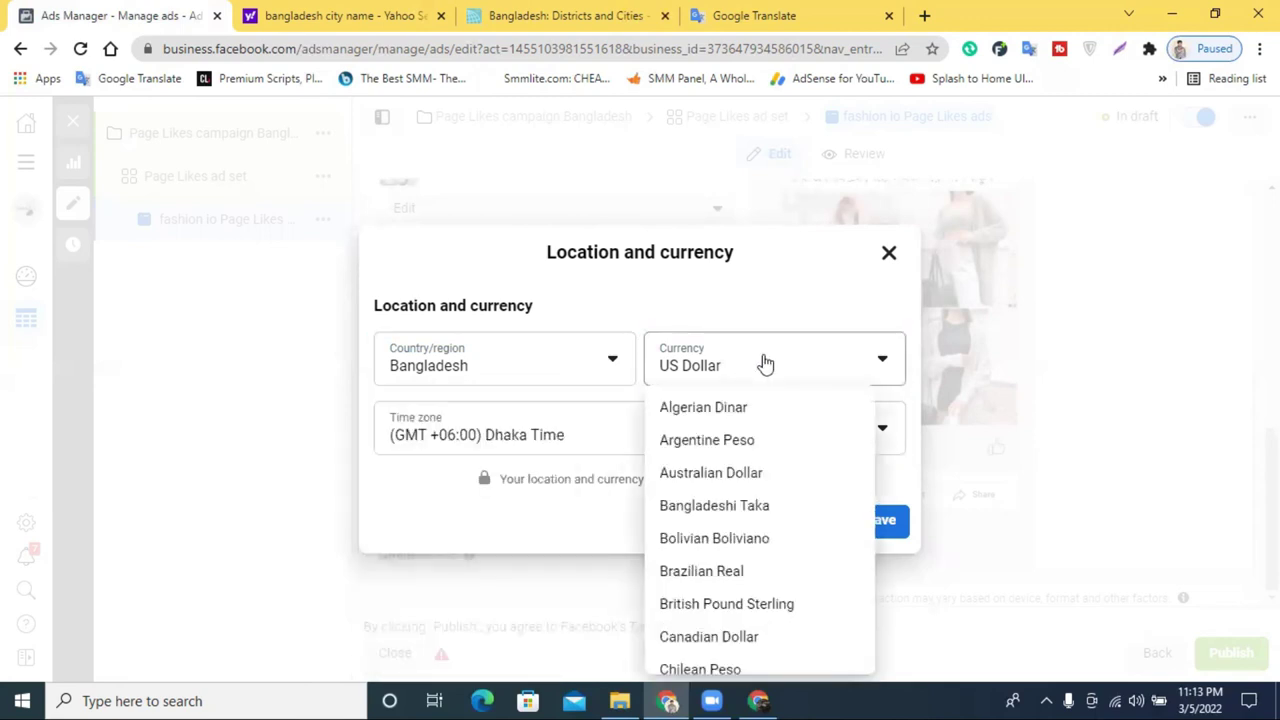
{"action": "left_click_drag", "start_coordinate": [763, 423], "coordinate": [743, 586]}
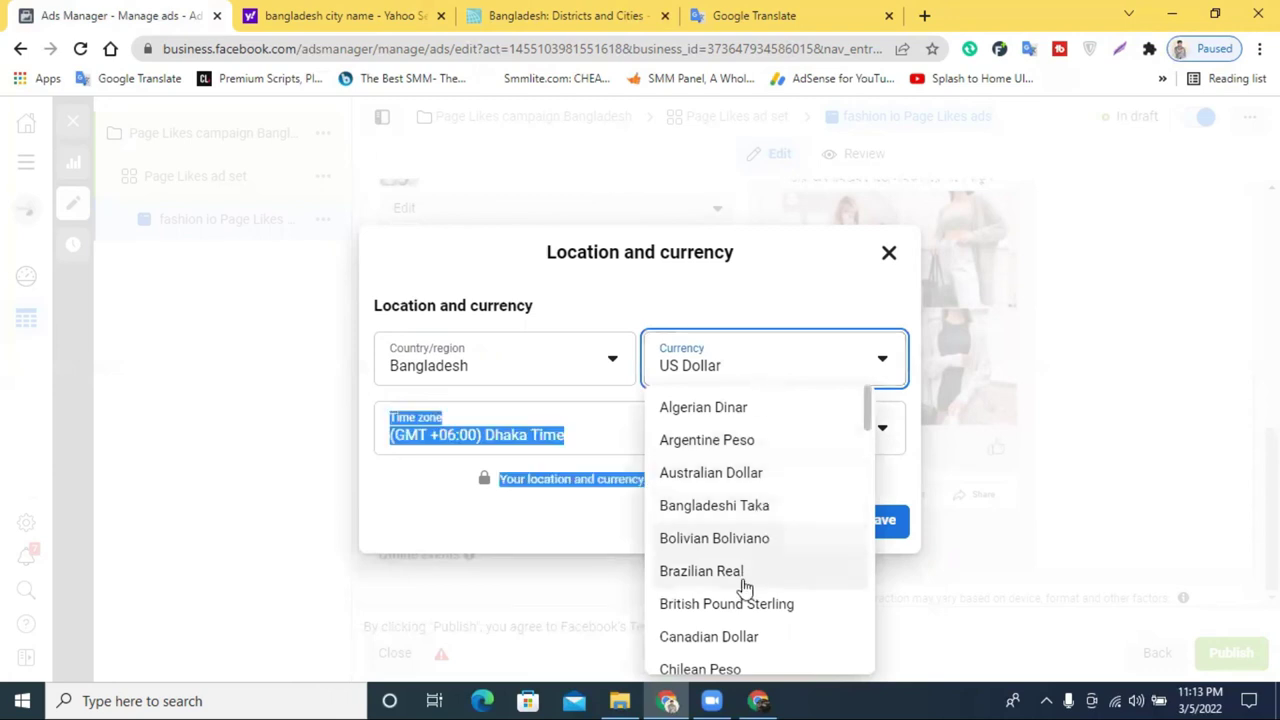
{"action": "left_click", "coordinate": [729, 510]}
{"action": "left_click", "coordinate": [877, 520]}
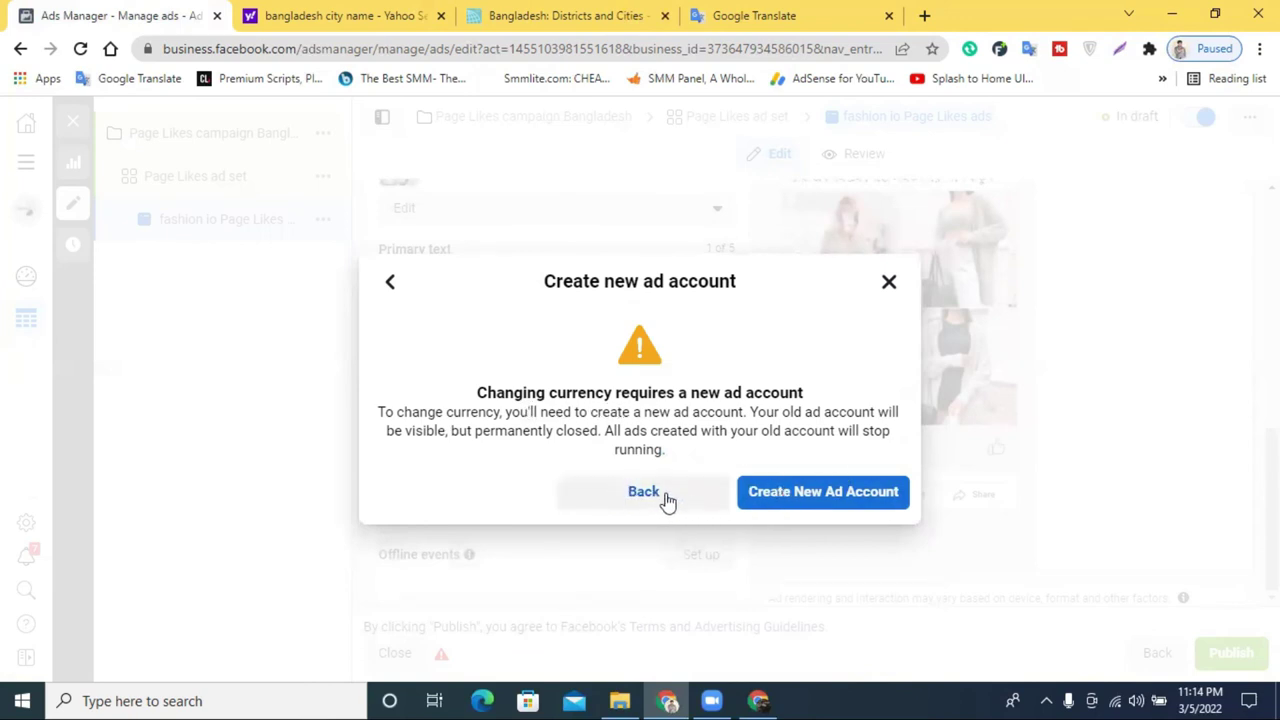
{"action": "left_click", "coordinate": [389, 288]}
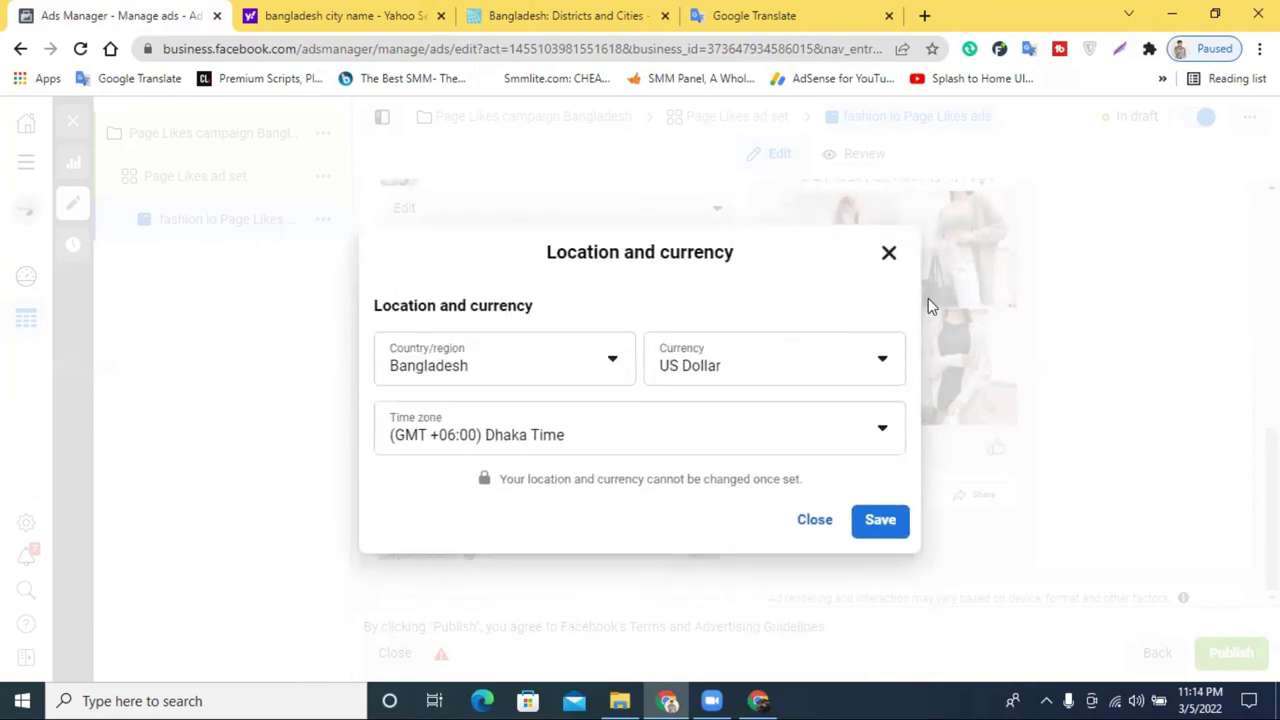
{"action": "left_click", "coordinate": [883, 254]}
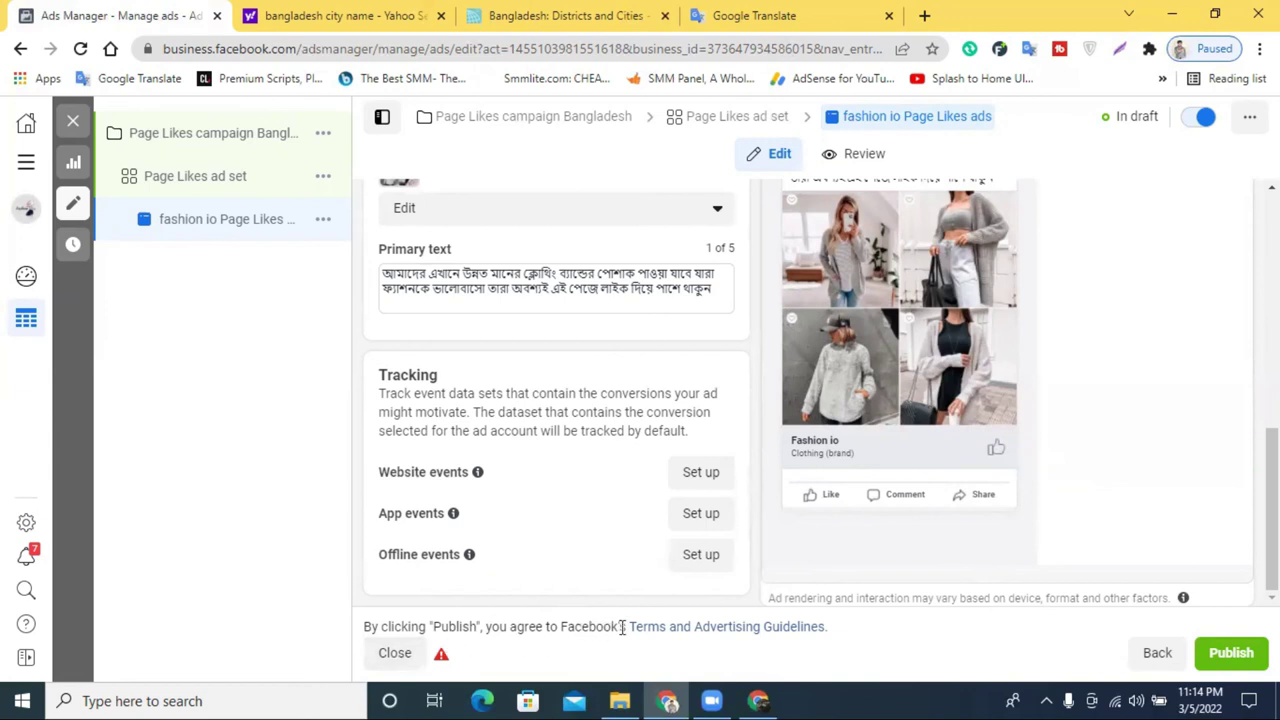
Exit the ad editor without publishing the draft and check the ad's delivery status in the ads list.
{"action": "left_click", "coordinate": [396, 654]}
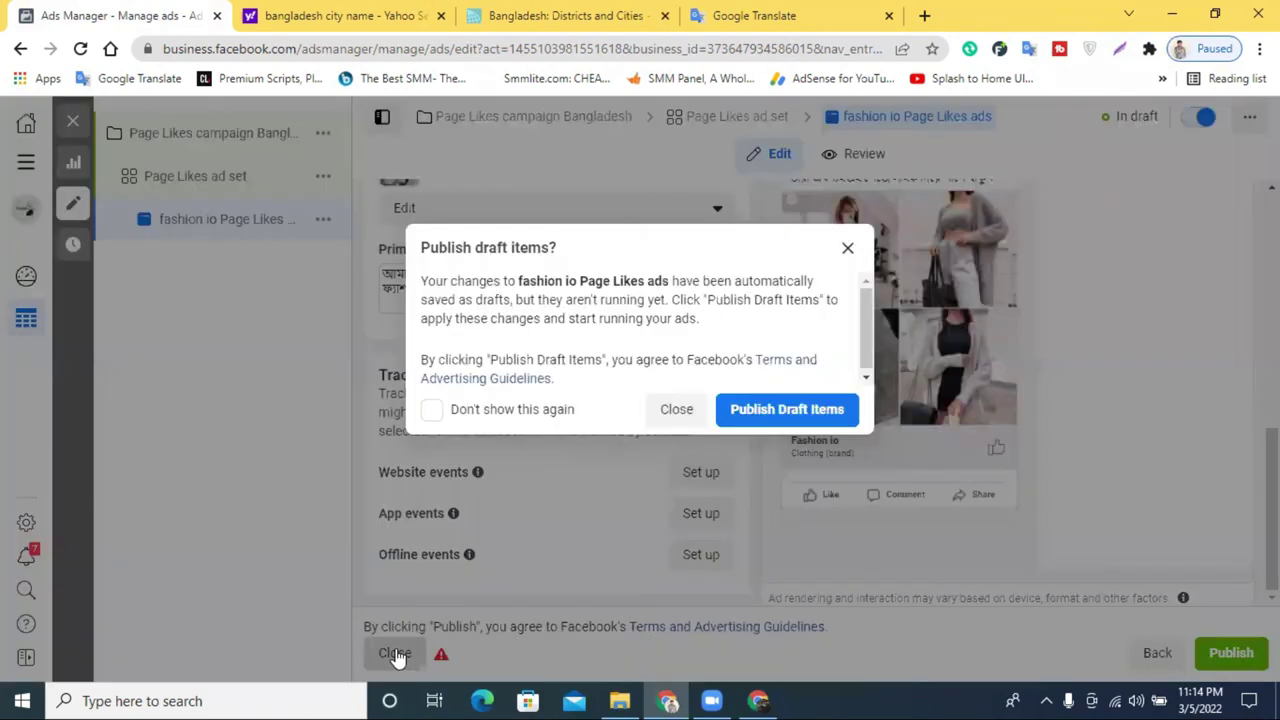
{"action": "left_click", "coordinate": [847, 250]}
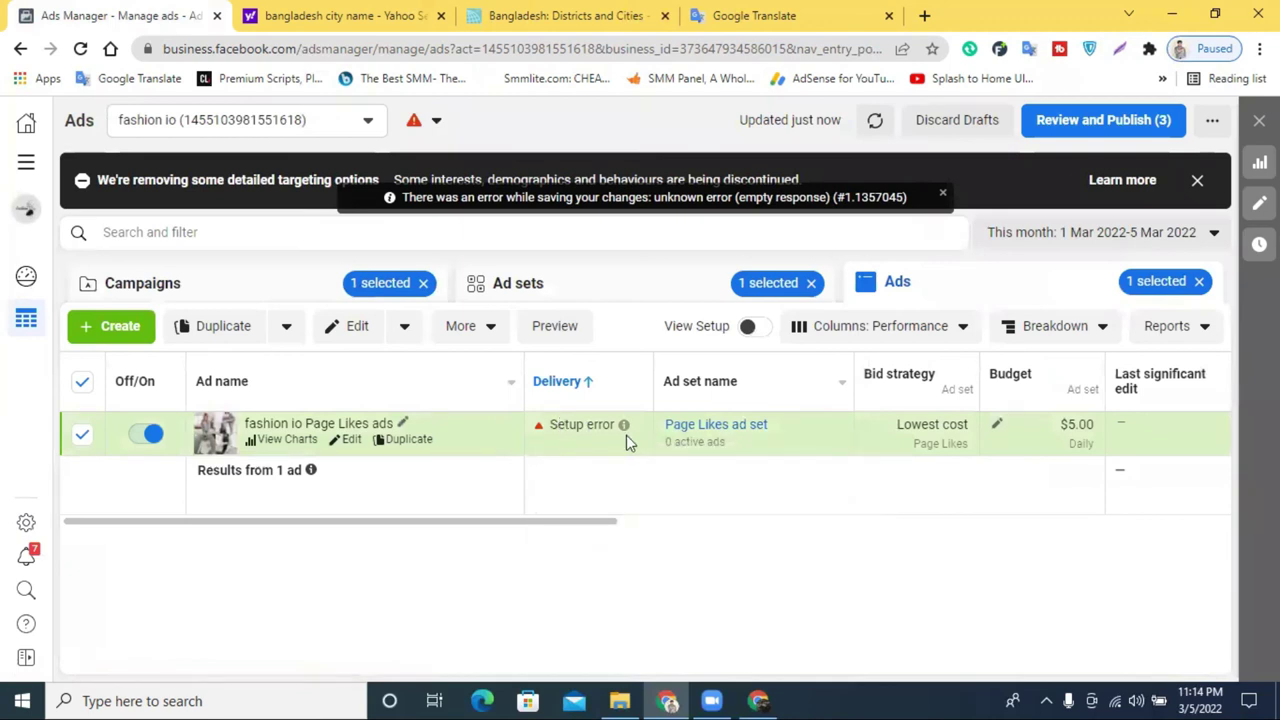
{"action": "mouse_move", "coordinate": [623, 428]}
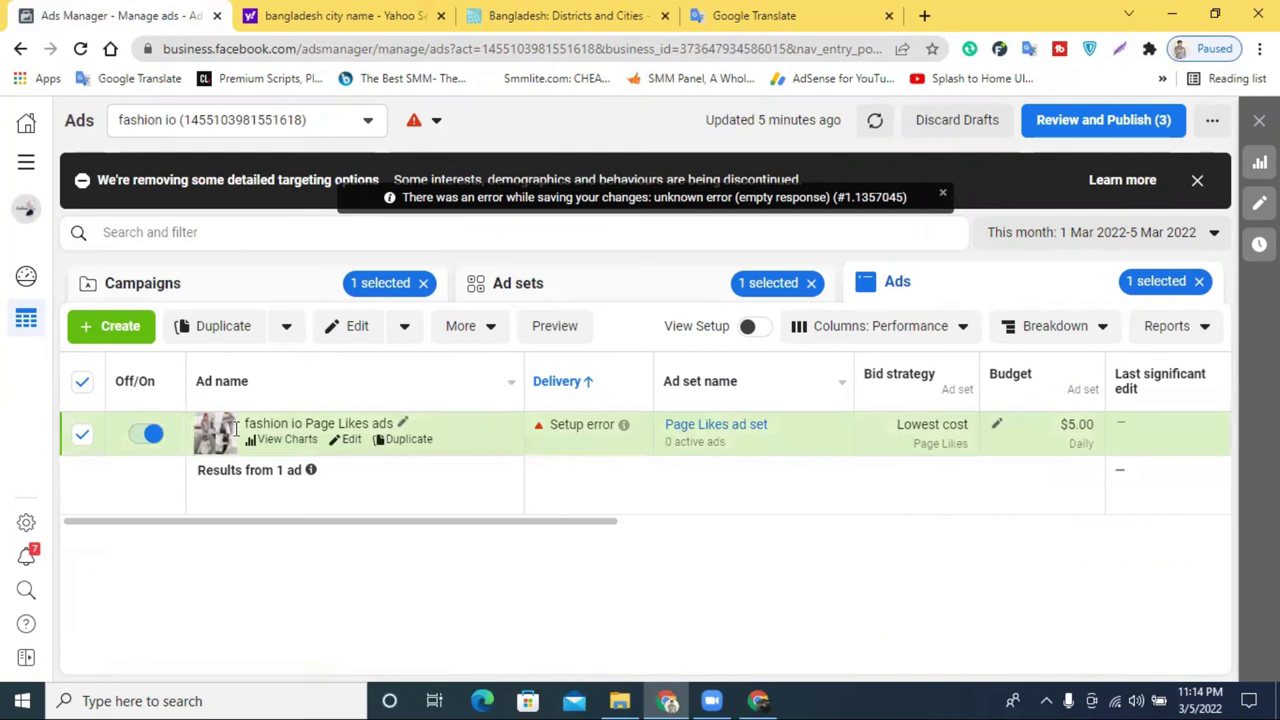
Open the fashion io ad account's billing page and go to its payment settings.
{"action": "left_click", "coordinate": [26, 168]}
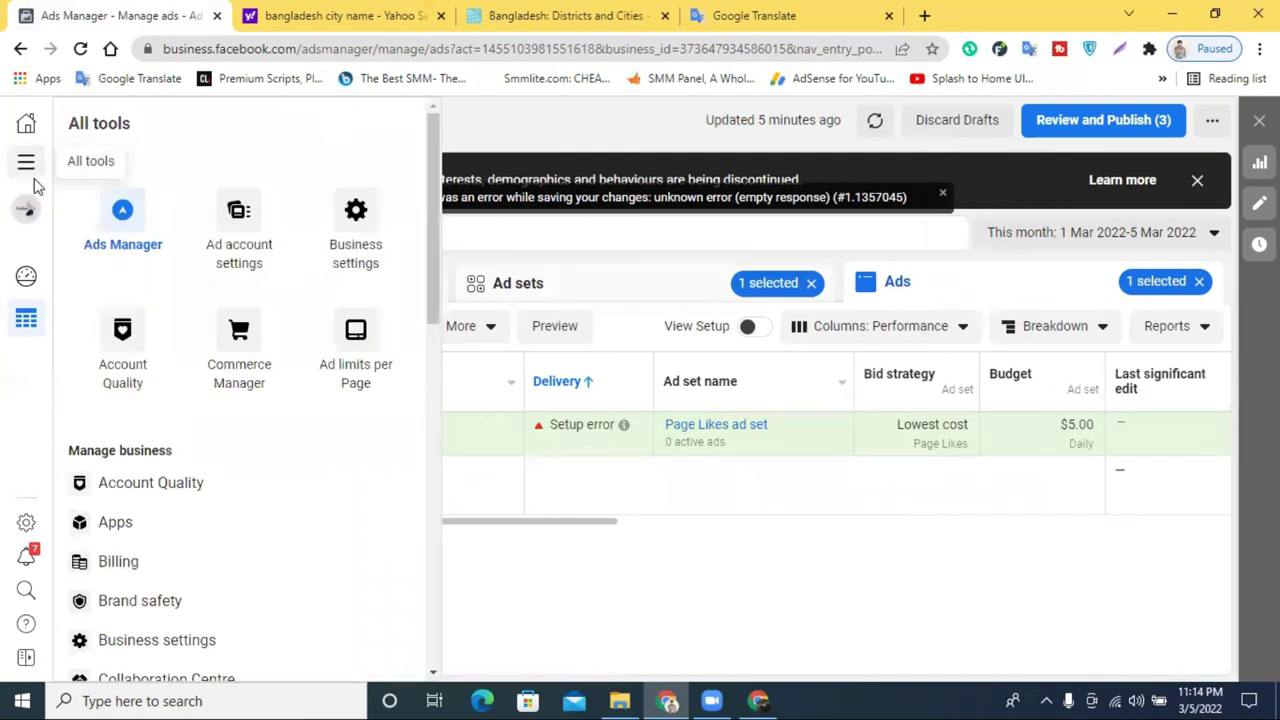
{"action": "left_click", "coordinate": [145, 569]}
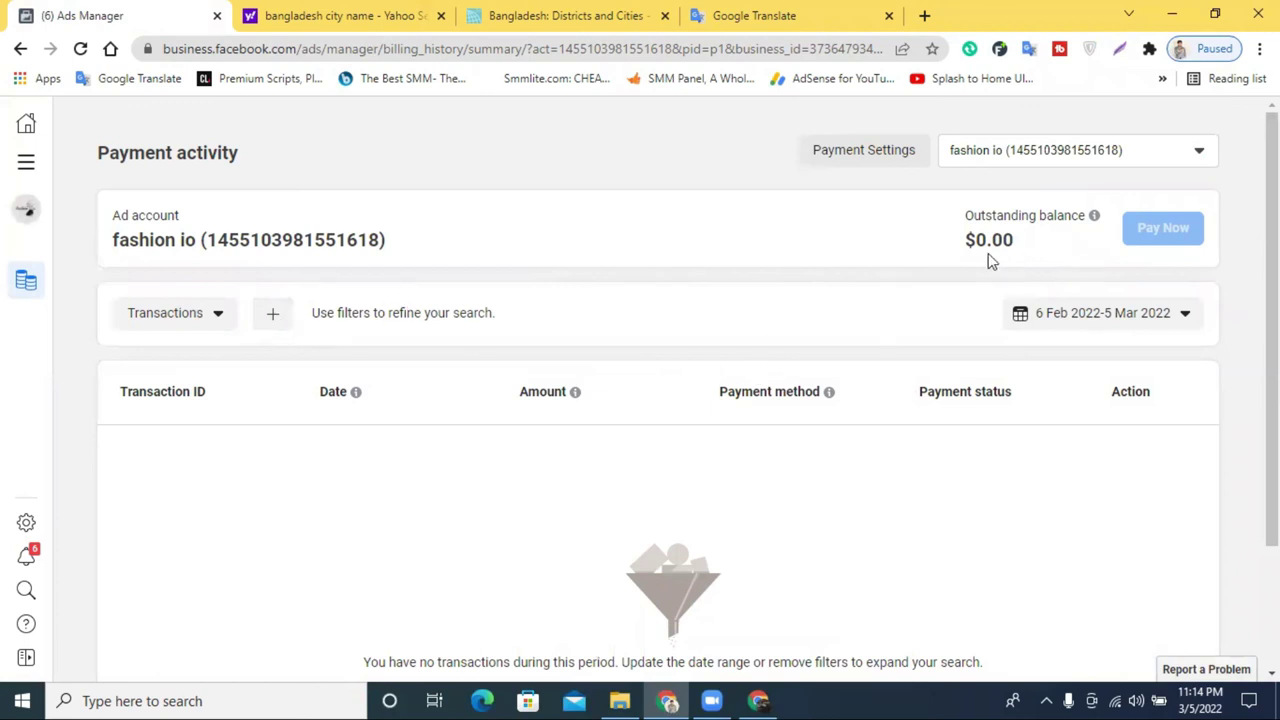
{"action": "left_click", "coordinate": [858, 160]}
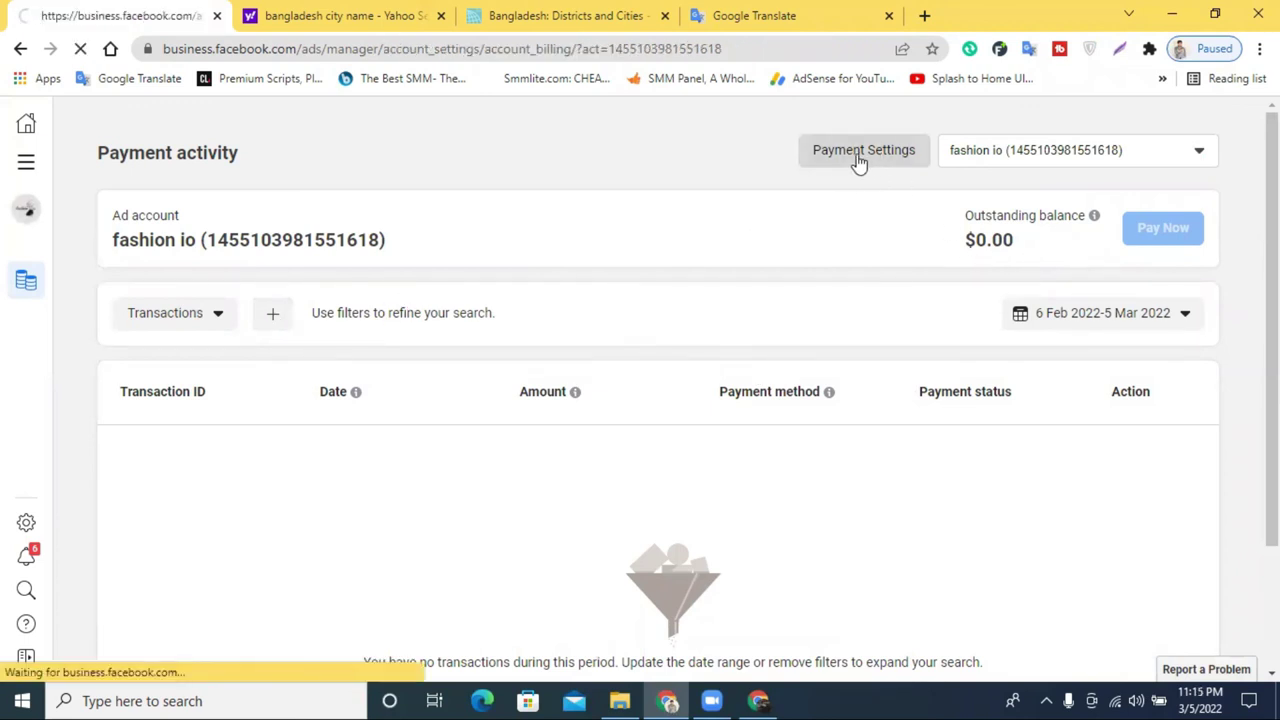